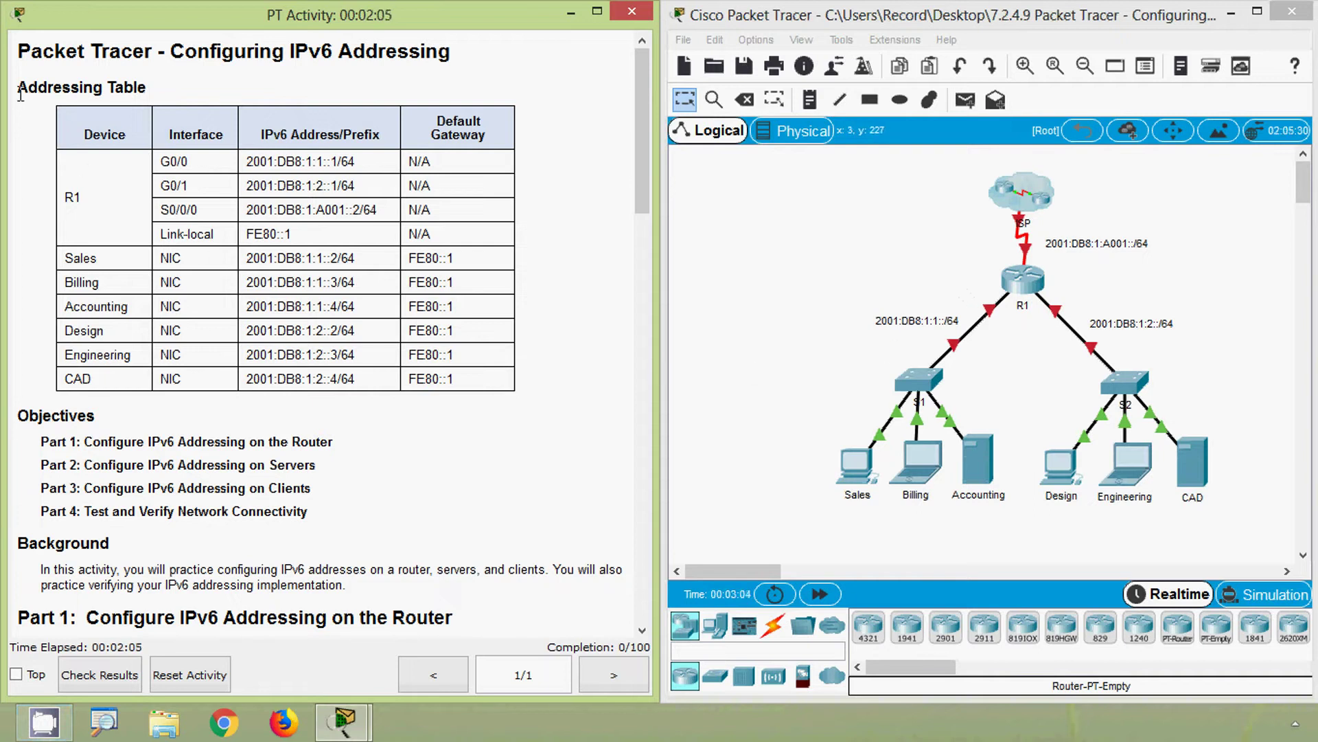
Review the activity's addressing table and its list of objectives.
left_click_drag(21, 94, 161, 209)
left_click(158, 215)
scroll(137, 317, "down", 2)
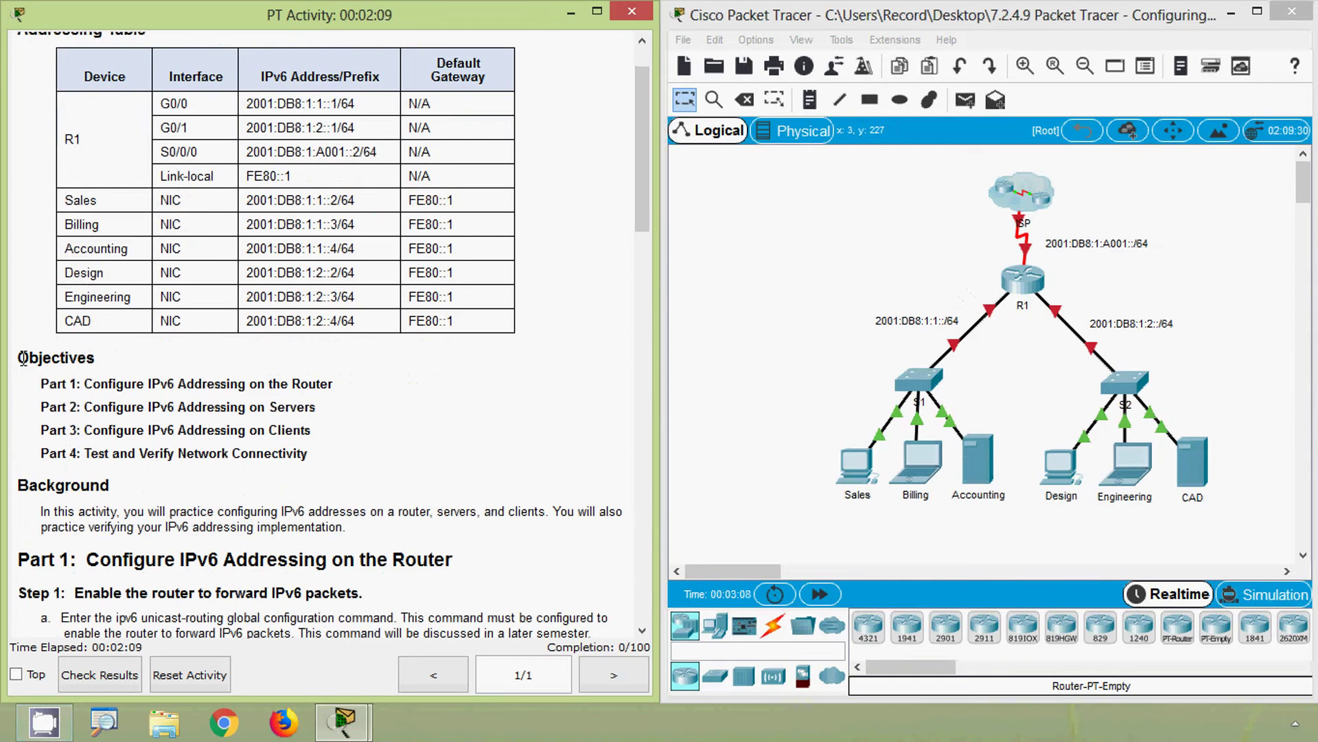
left_click_drag(23, 357, 351, 456)
left_click(356, 456)
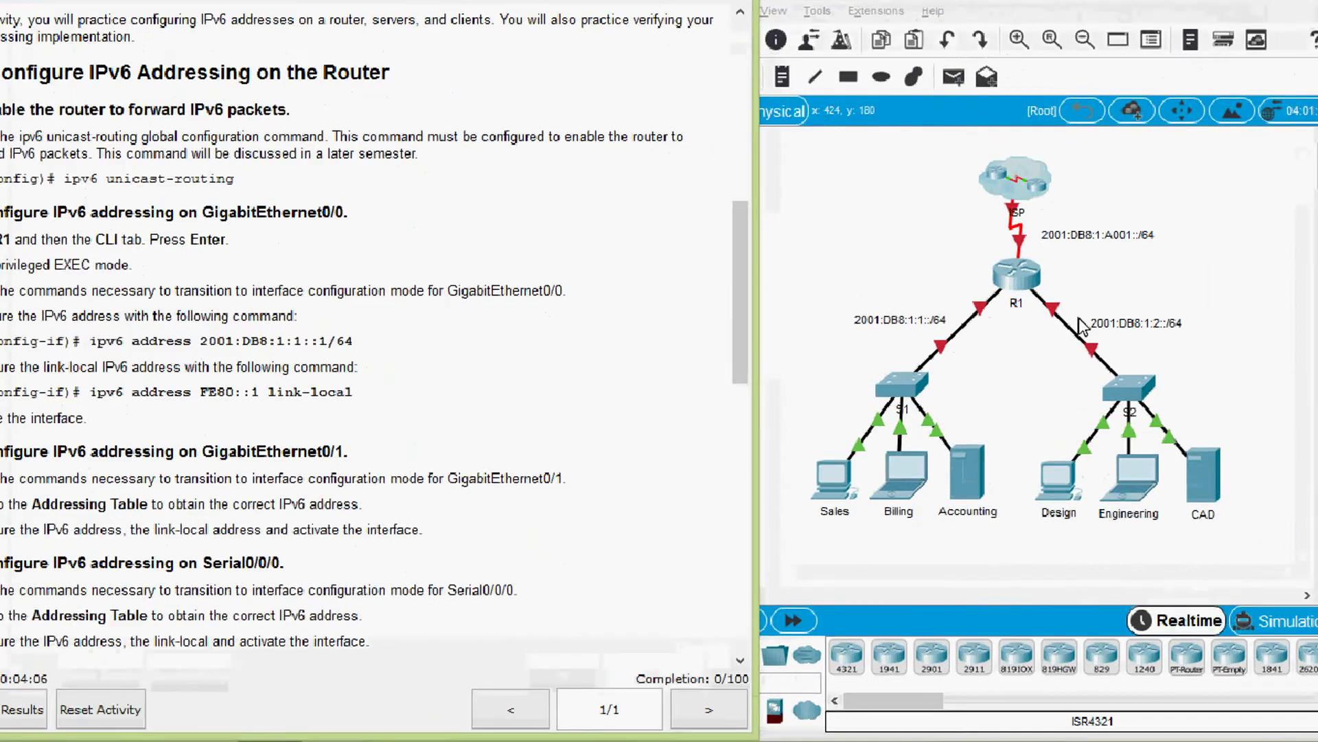
Open router R1's command line and enter privileged EXEC mode.
left_click(1038, 285)
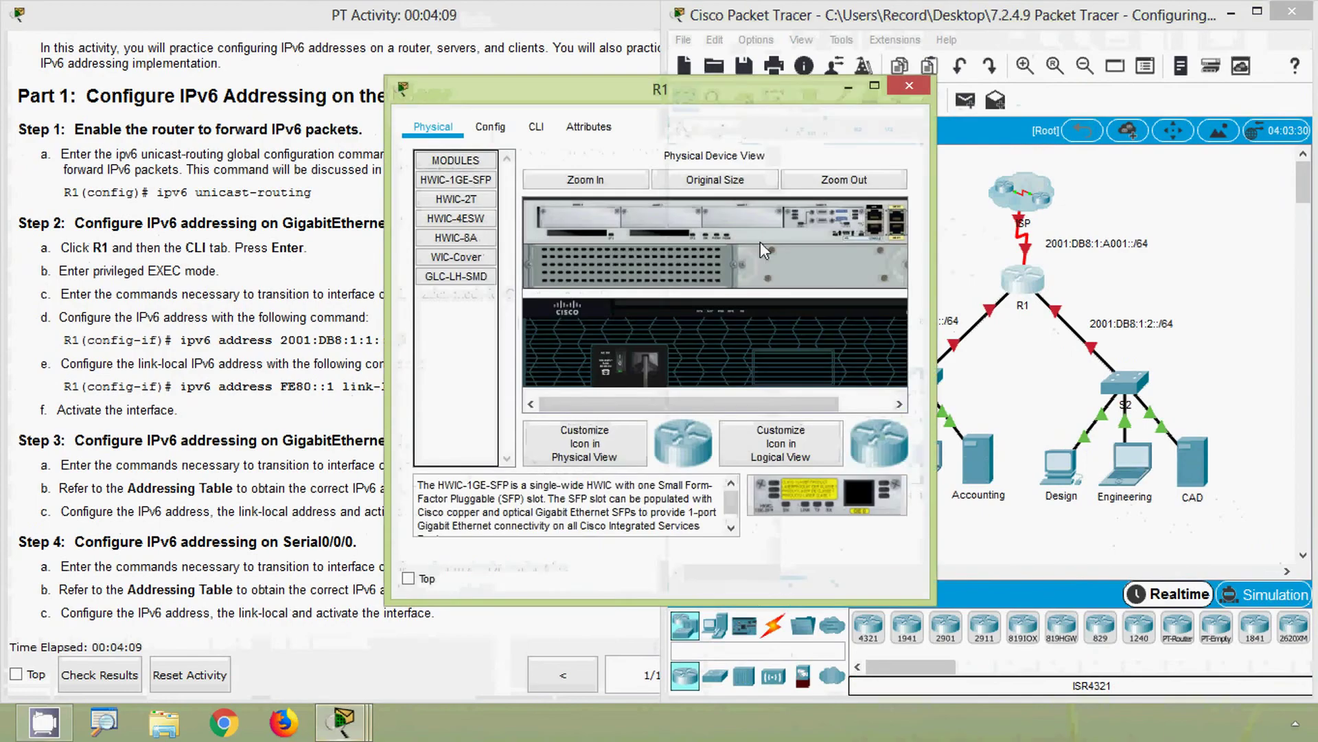
left_click(543, 134)
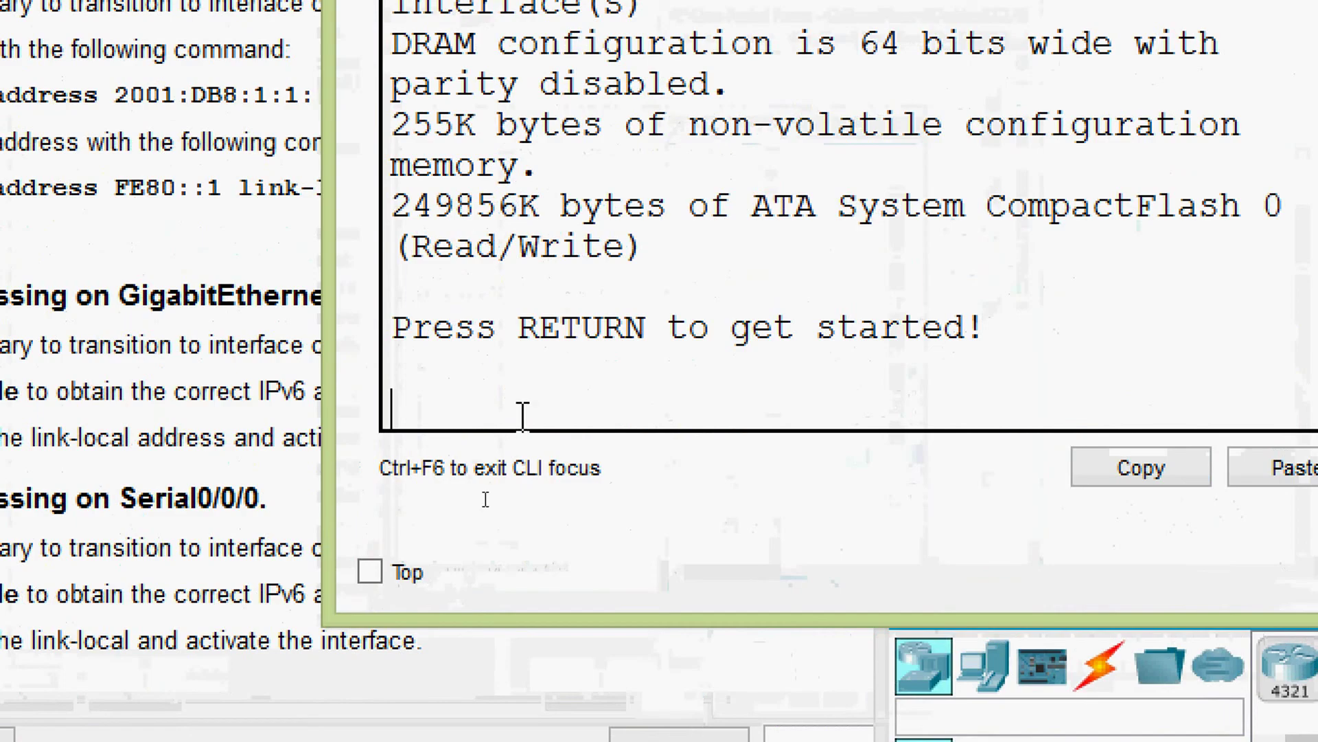
key("Return")
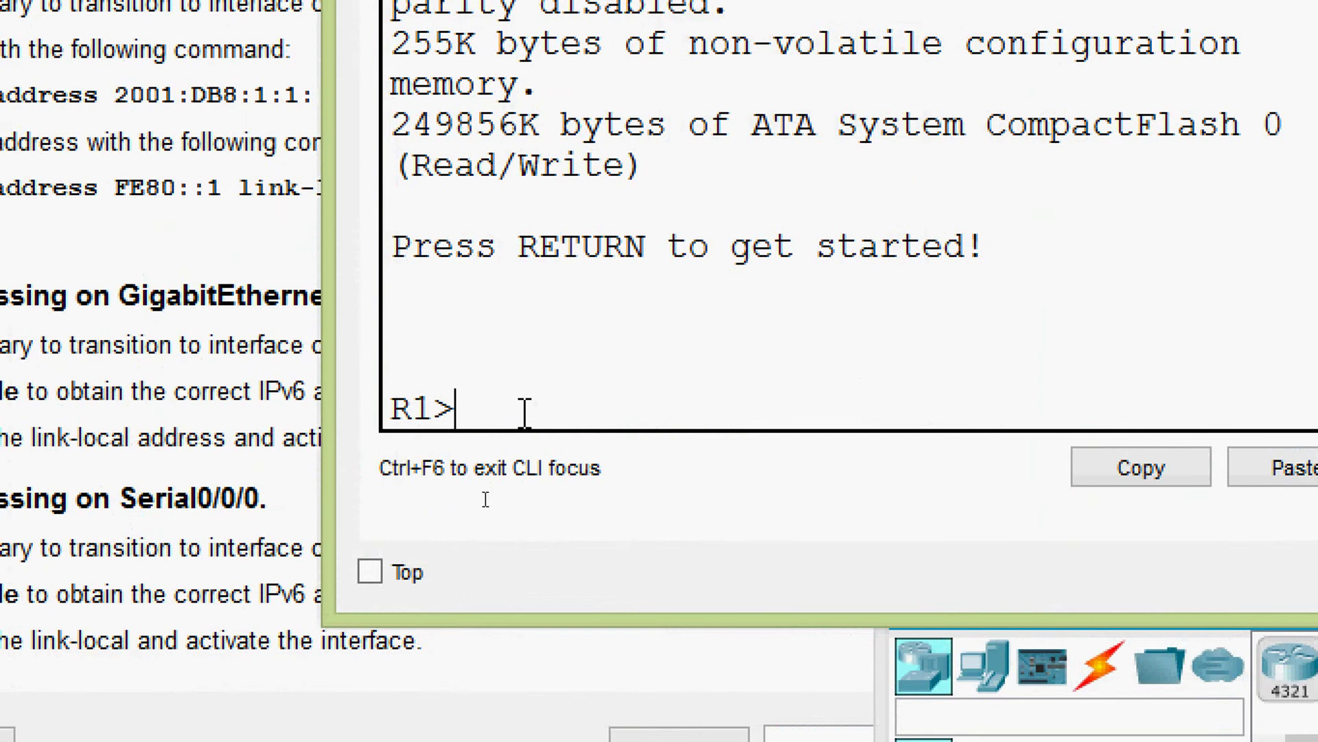
type("ena")
key("Tab")
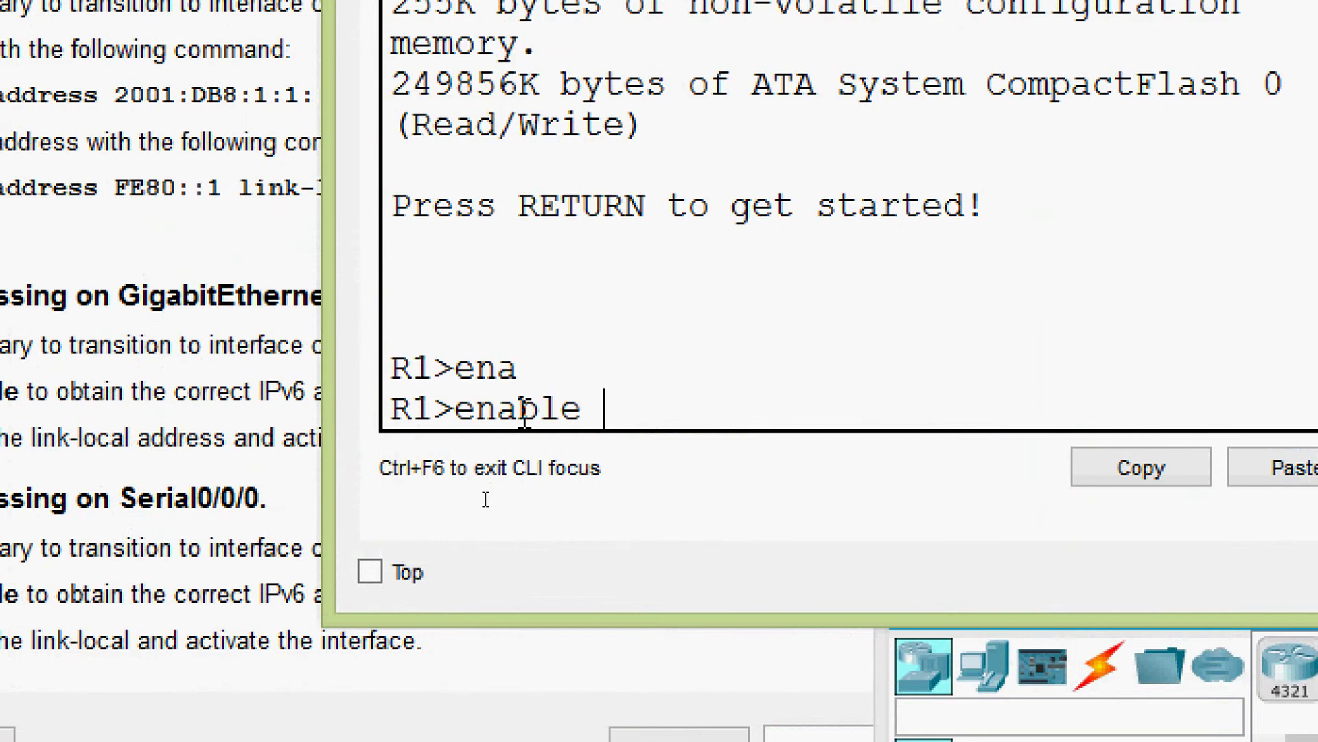
key("Return")
Enter global configuration mode on R1 with configure terminal and begin an ipv6 command.
type("conf")
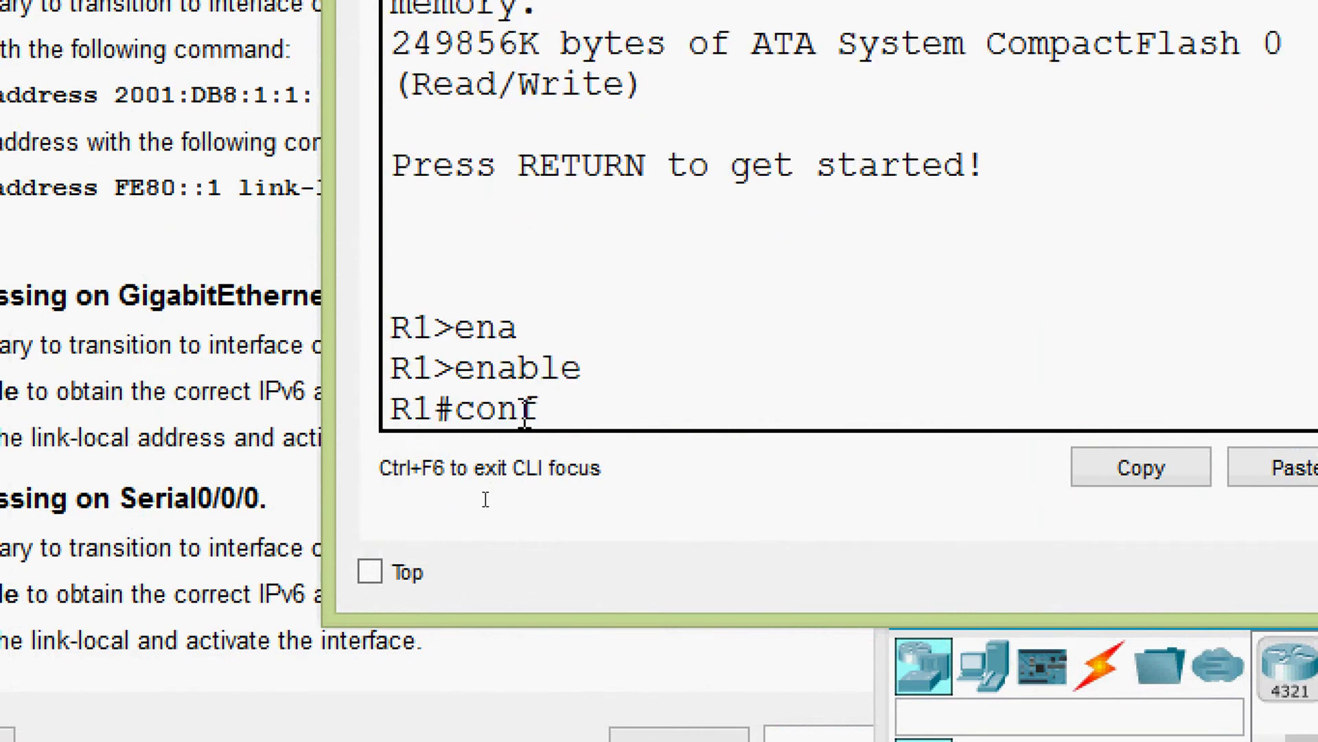
key("Tab")
type("t")
key("Tab")
key("Return")
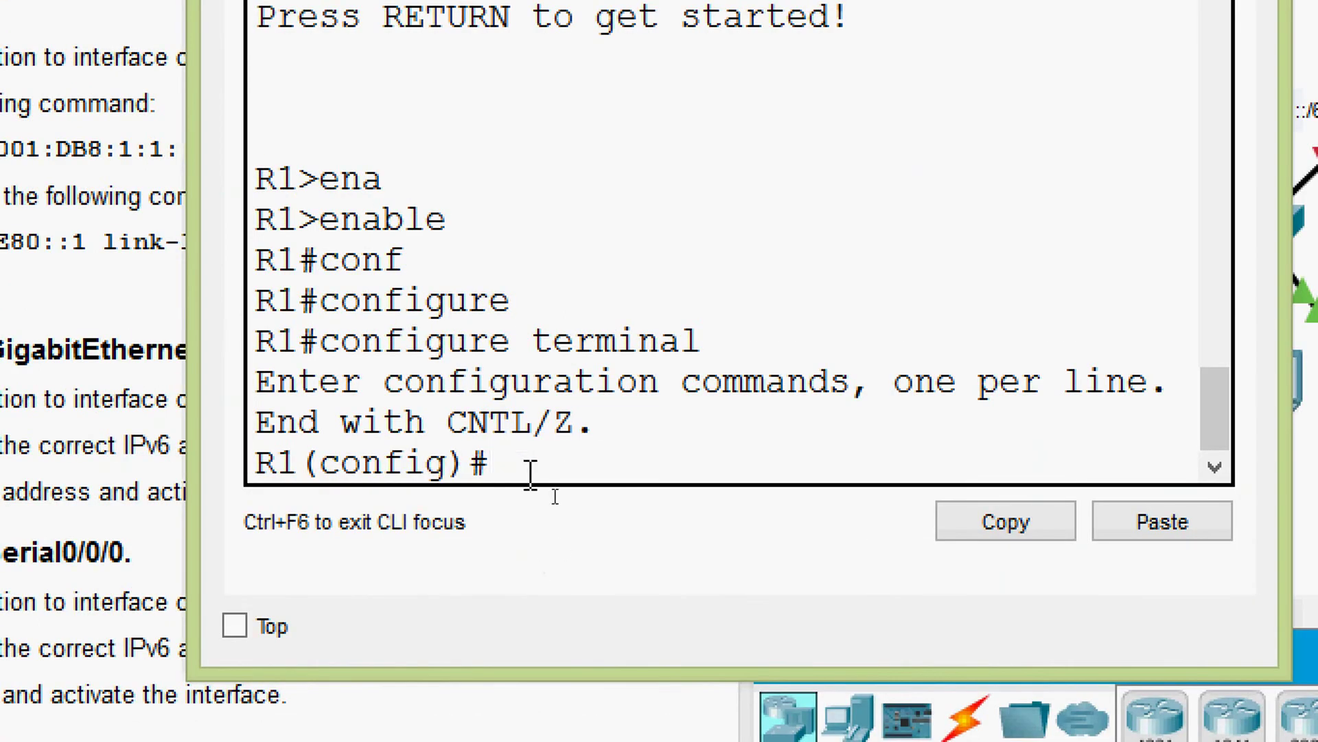
type("ipv")
key("Tab")
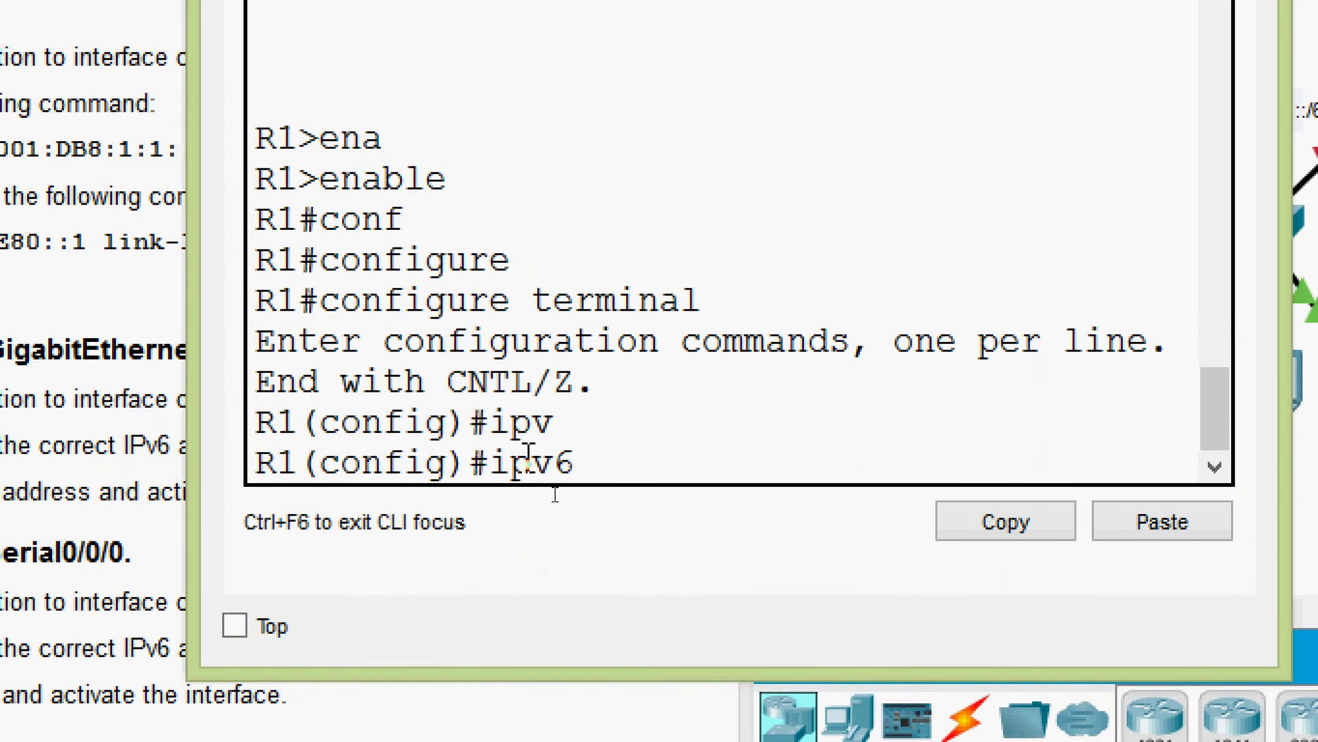
type("uni")
key("Tab")
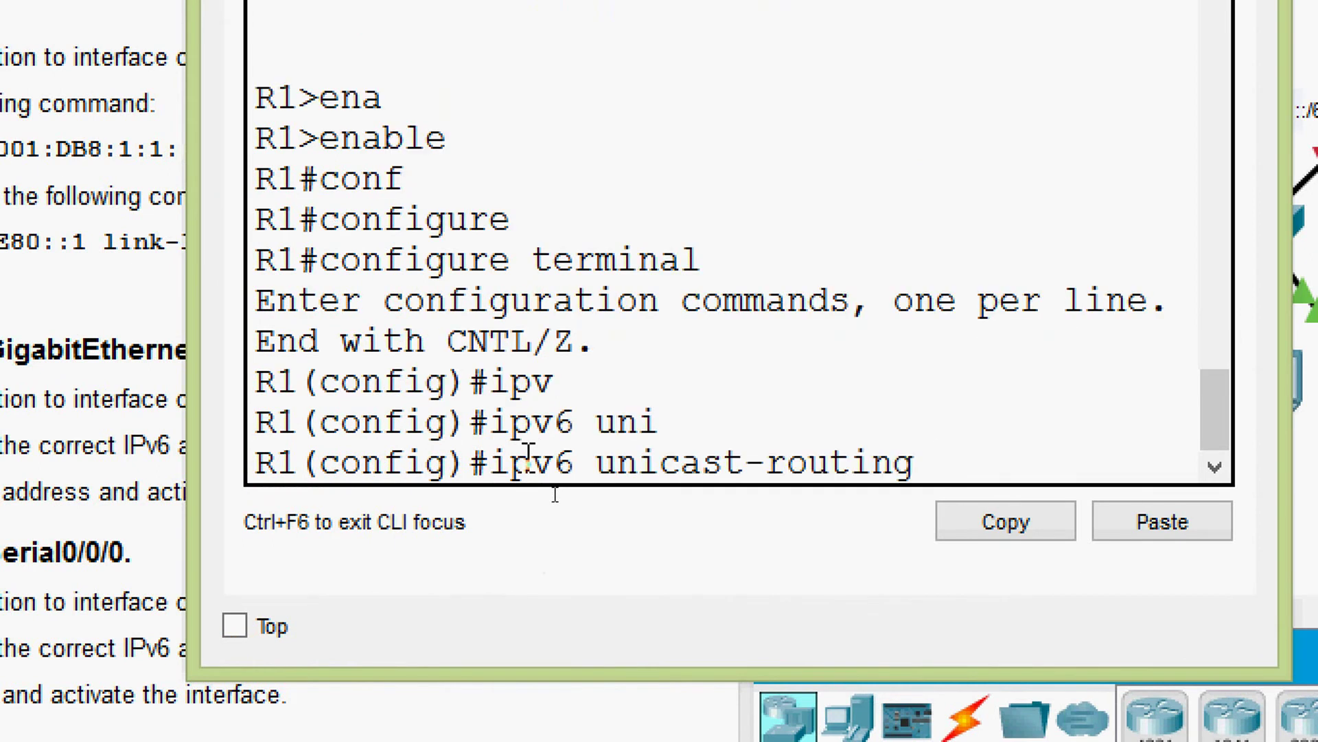
key("BackSpace")
key("BackSpace")
key("BackSpace")
key("BackSpace")
key("BackSpace")
key("BackSpace")
key("BackSpace")
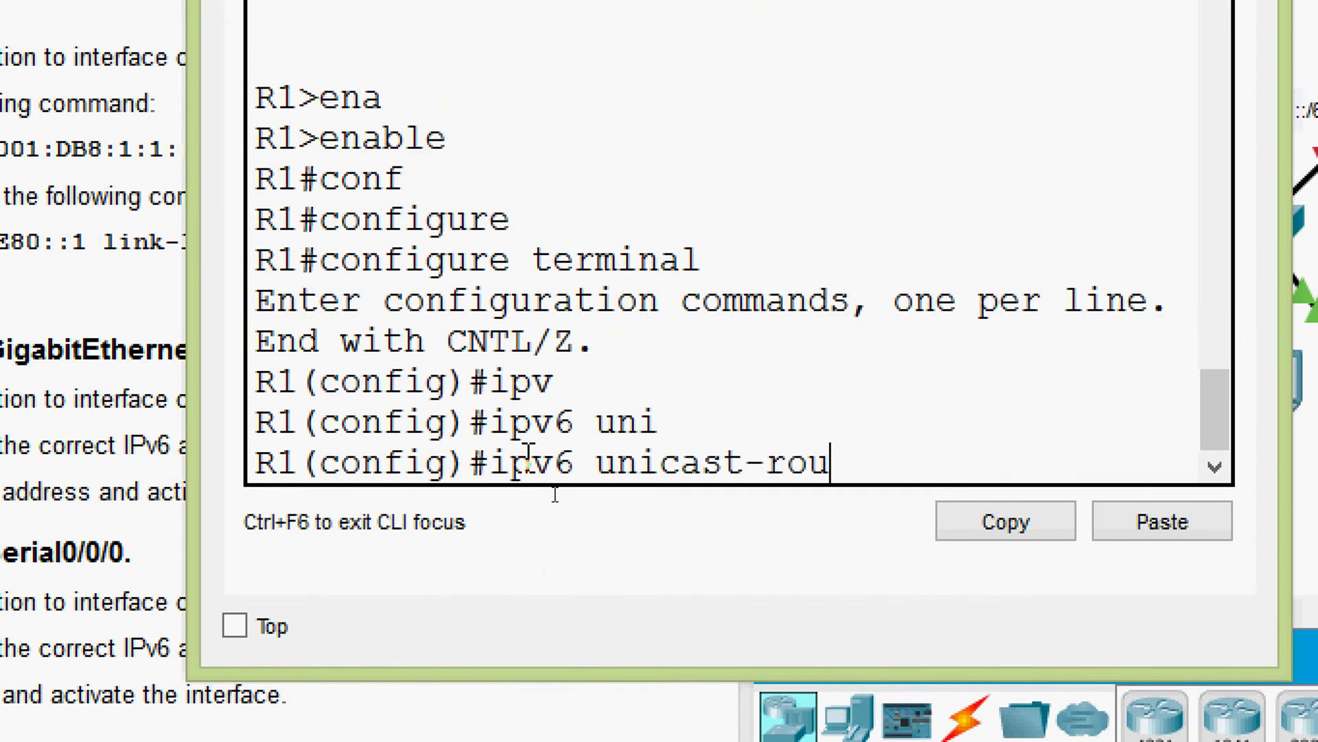
key("BackSpace")
key("BackSpace")
key("BackSpace")
key("BackSpace")
key("BackSpace")
key("BackSpace")
key("BackSpace")
key("BackSpace")
key("BackSpace")
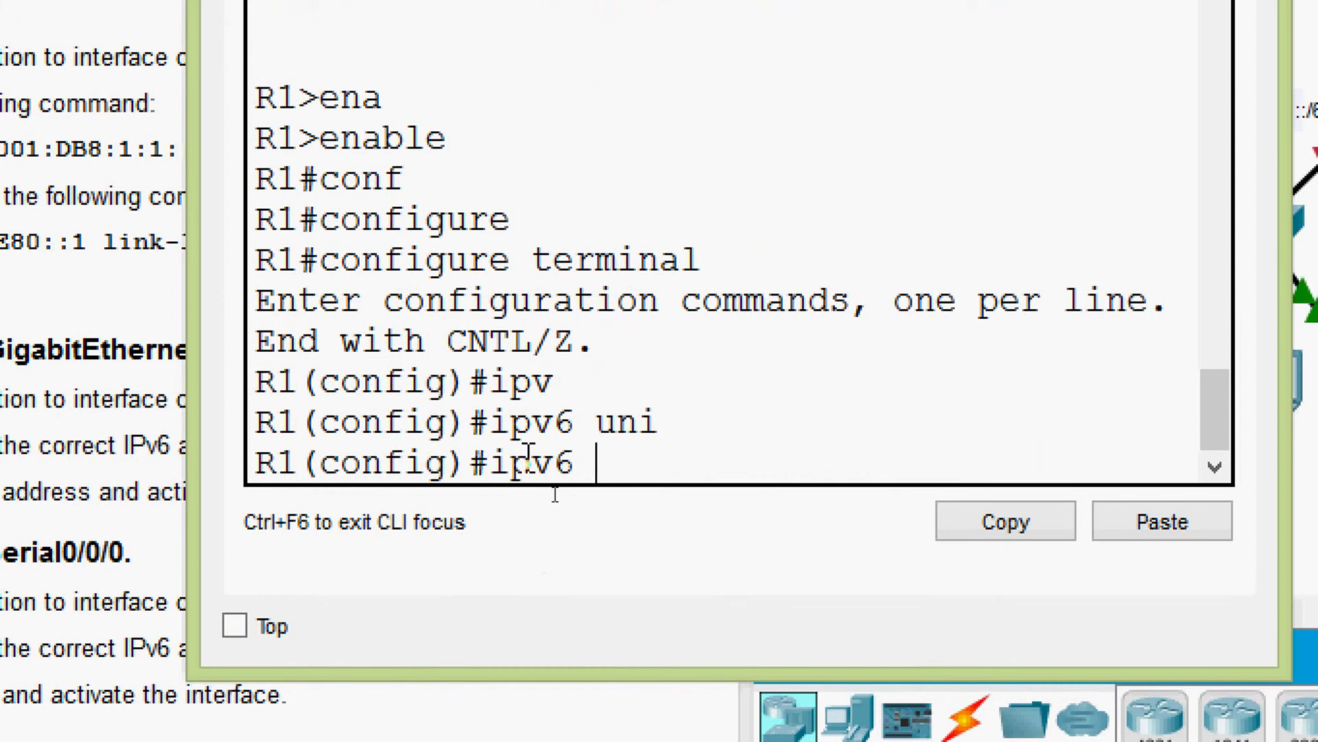
List the available ipv6 subcommands and enable IPv6 forwarding on R1 with ipv6 unicast-routing.
type("?")
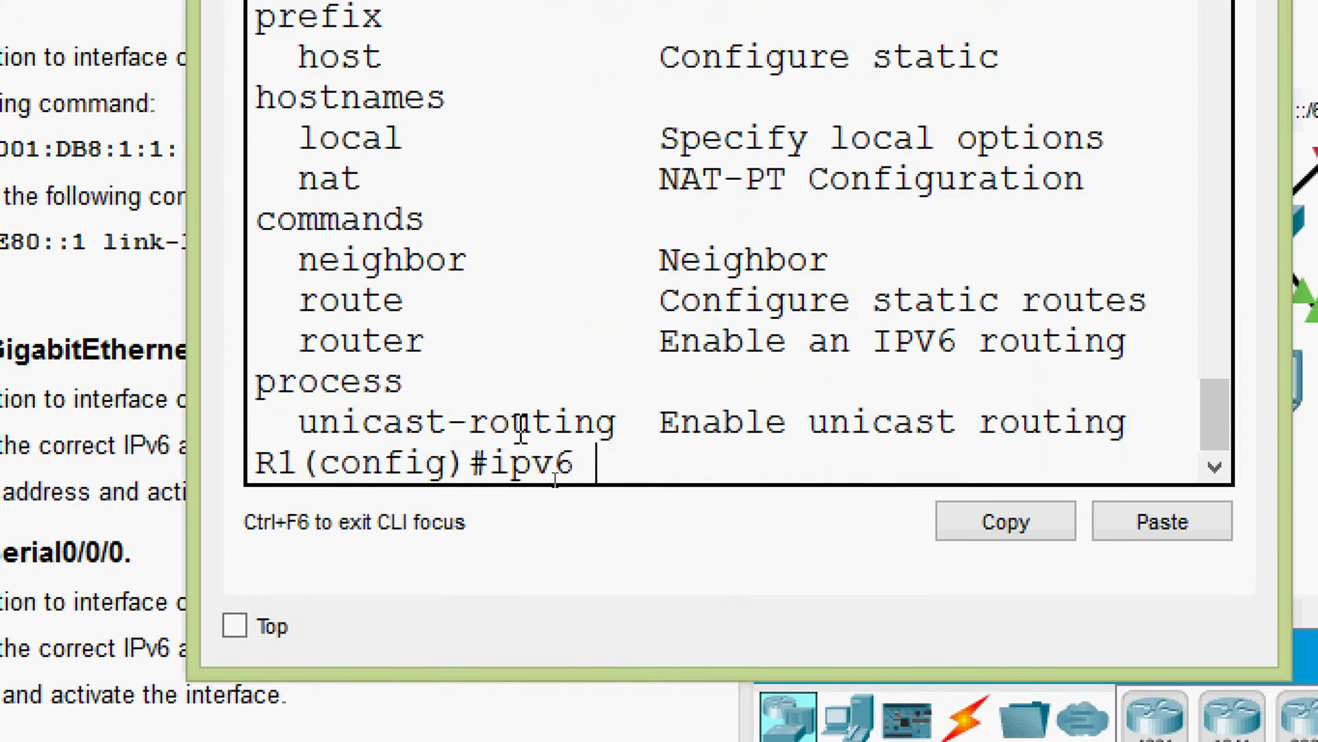
left_click_drag(661, 422, 1126, 421)
left_click(748, 462)
type("uni")
key("Tab")
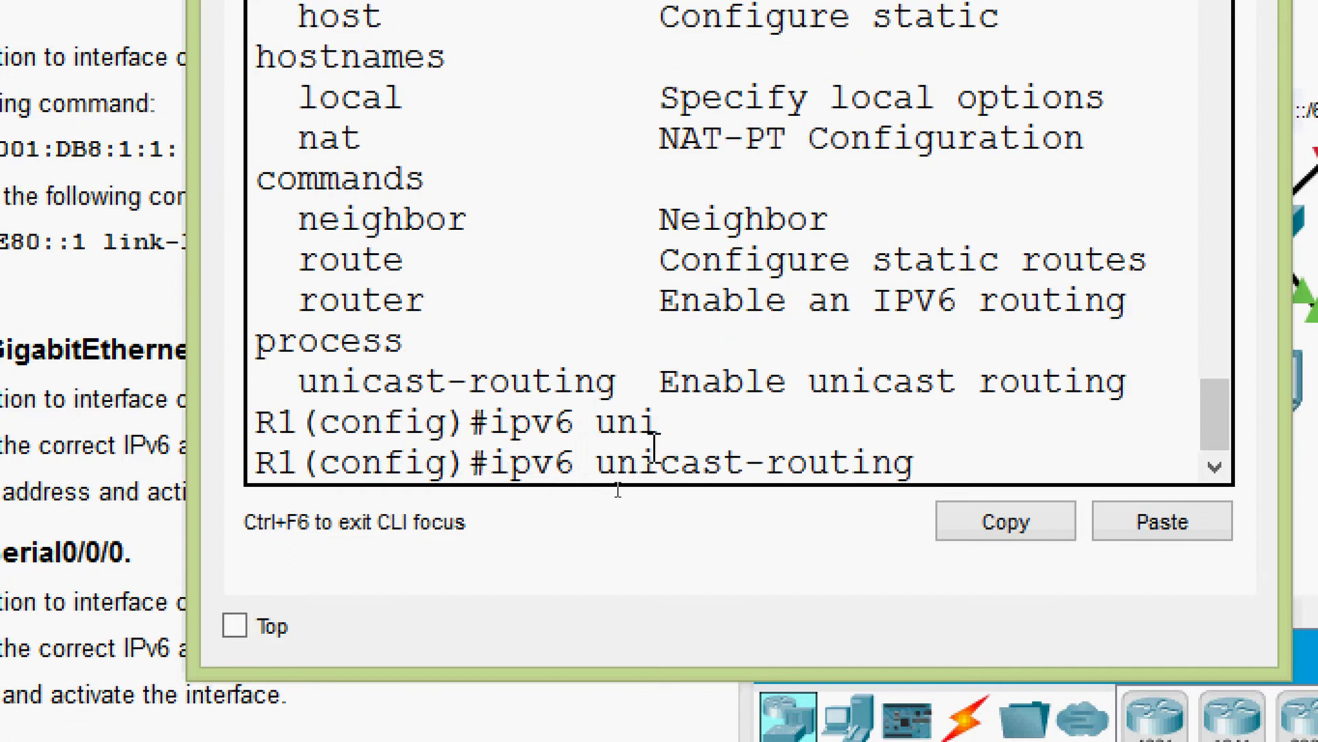
key("Return")
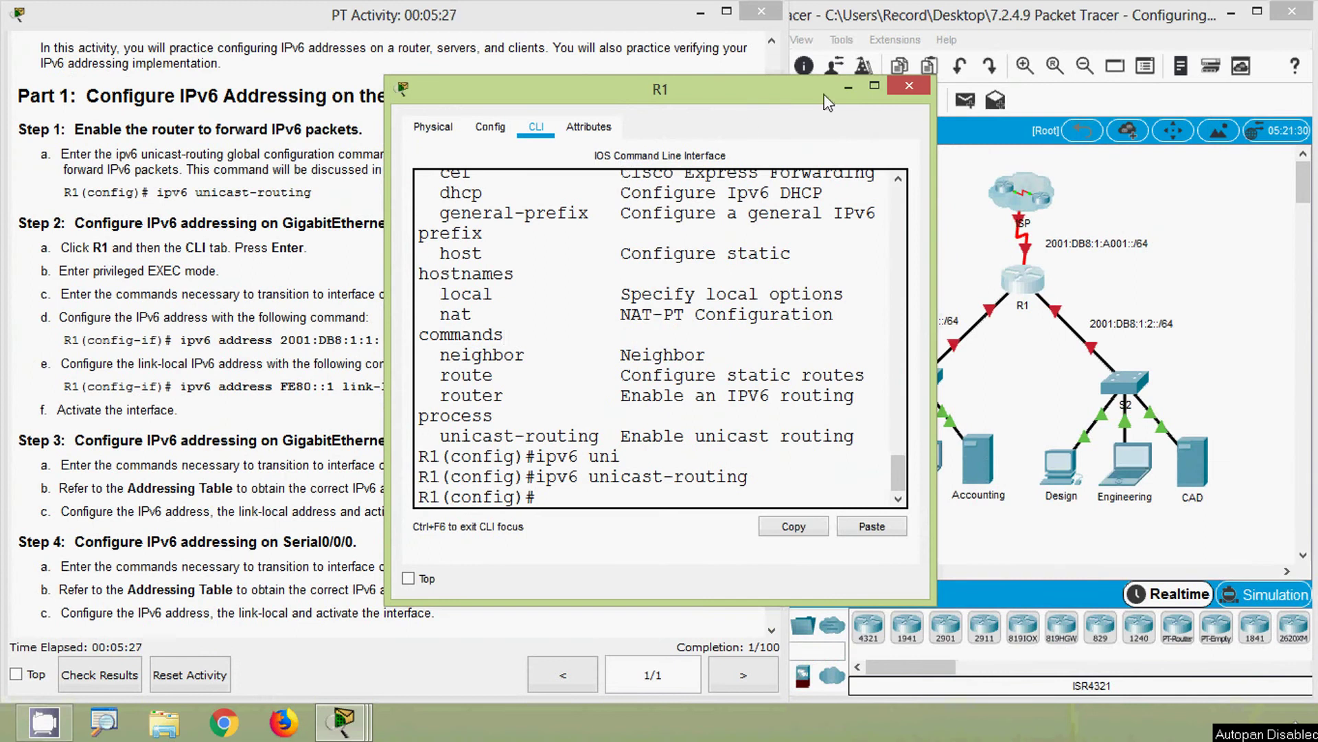
Minimize the R1 window and examine the interface labels on R1's switch links and the Step 2 IPv6 address command.
left_click(848, 90)
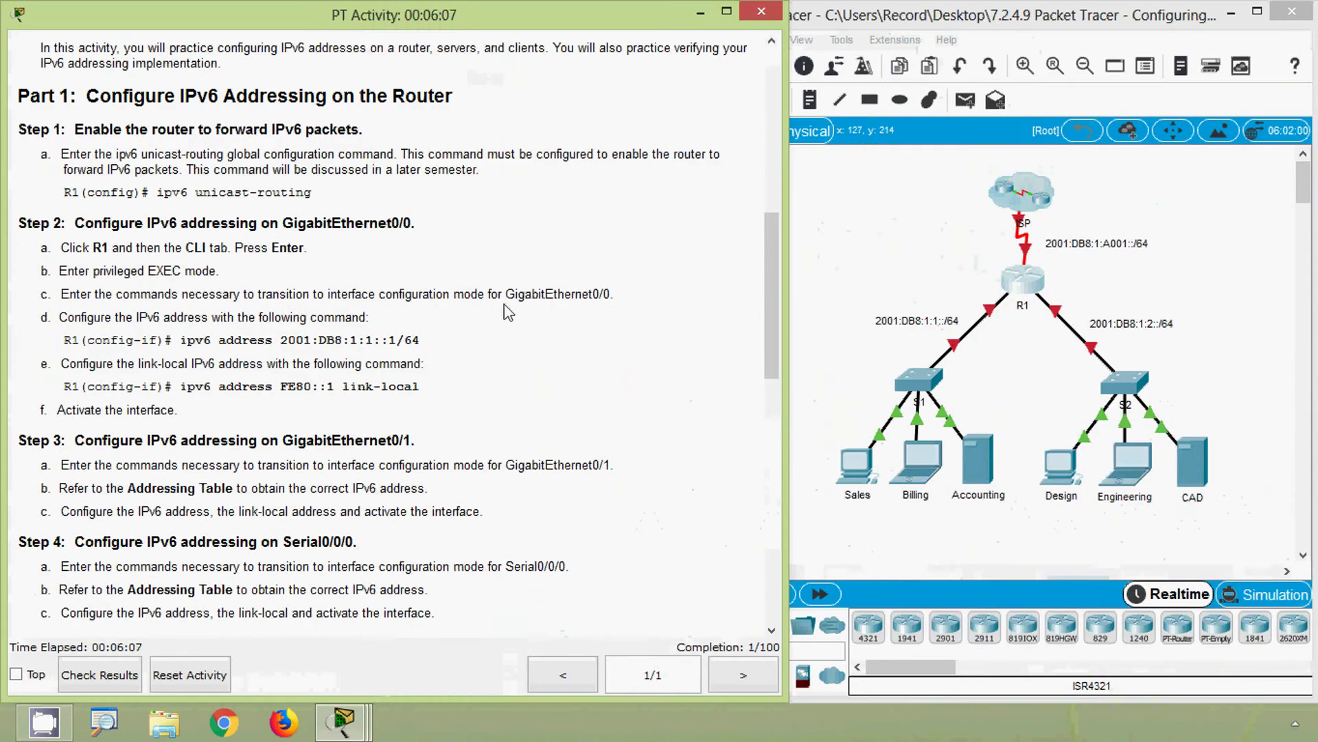
left_click(891, 291)
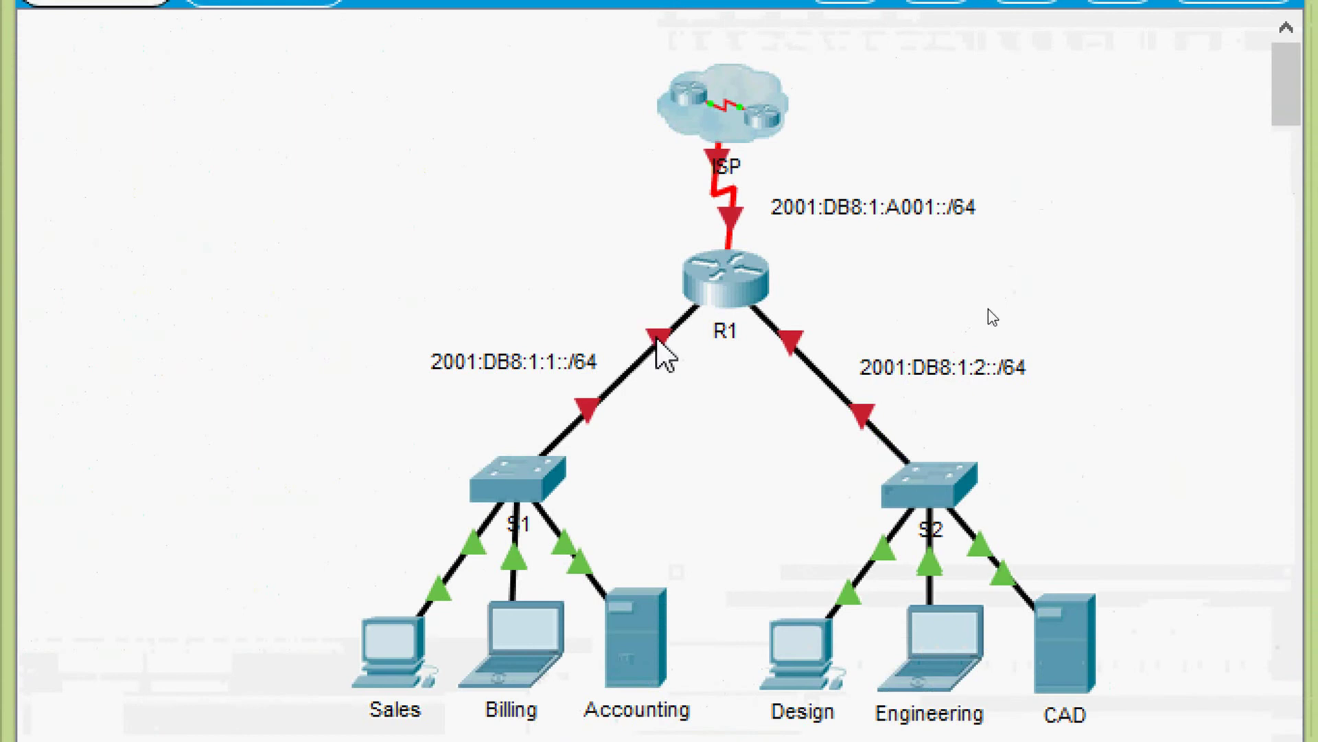
mouse_move(662, 357)
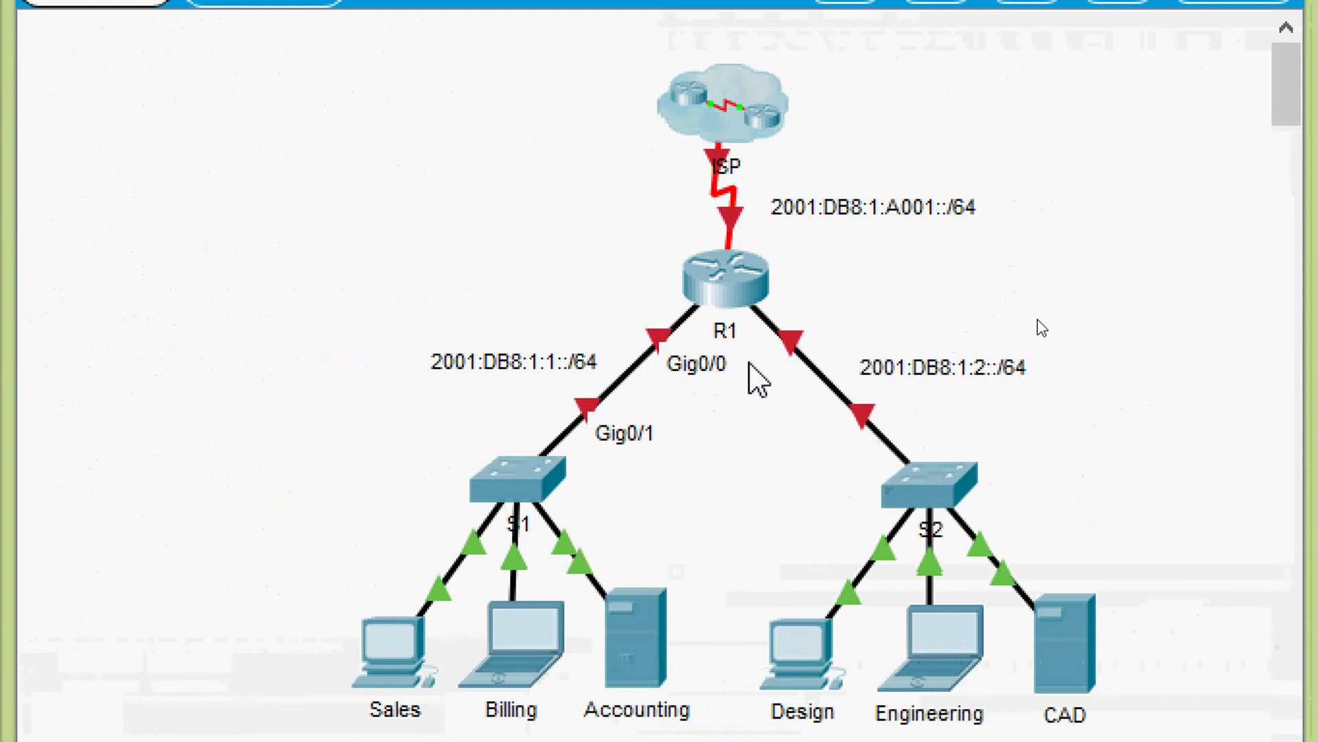
mouse_move(796, 344)
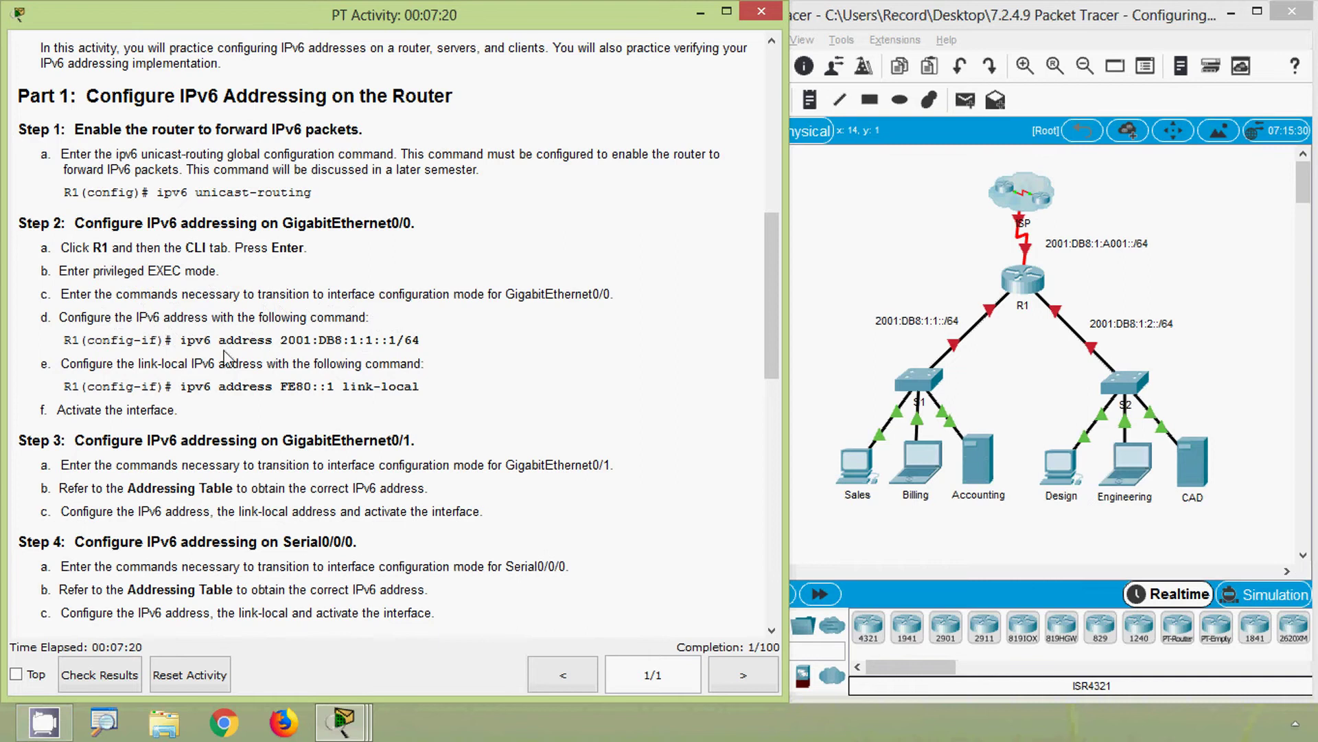
double_click(185, 340)
left_click_drag(279, 341, 420, 347)
left_click(426, 344)
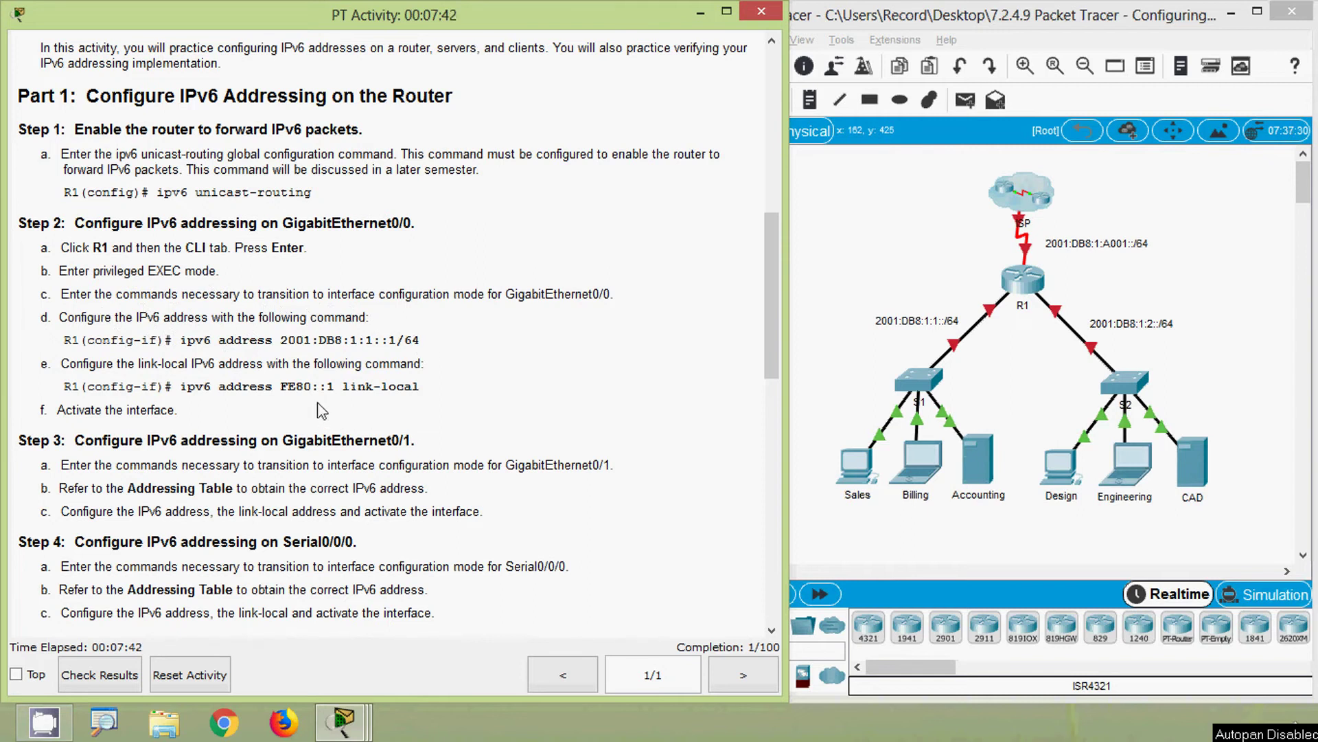
Copy the address 2001:DB8:1:1::1/64 from the instructions and bring R1's command line back up beside them.
left_click_drag(280, 341, 420, 341)
key("ctrl+c")
left_click(1023, 280)
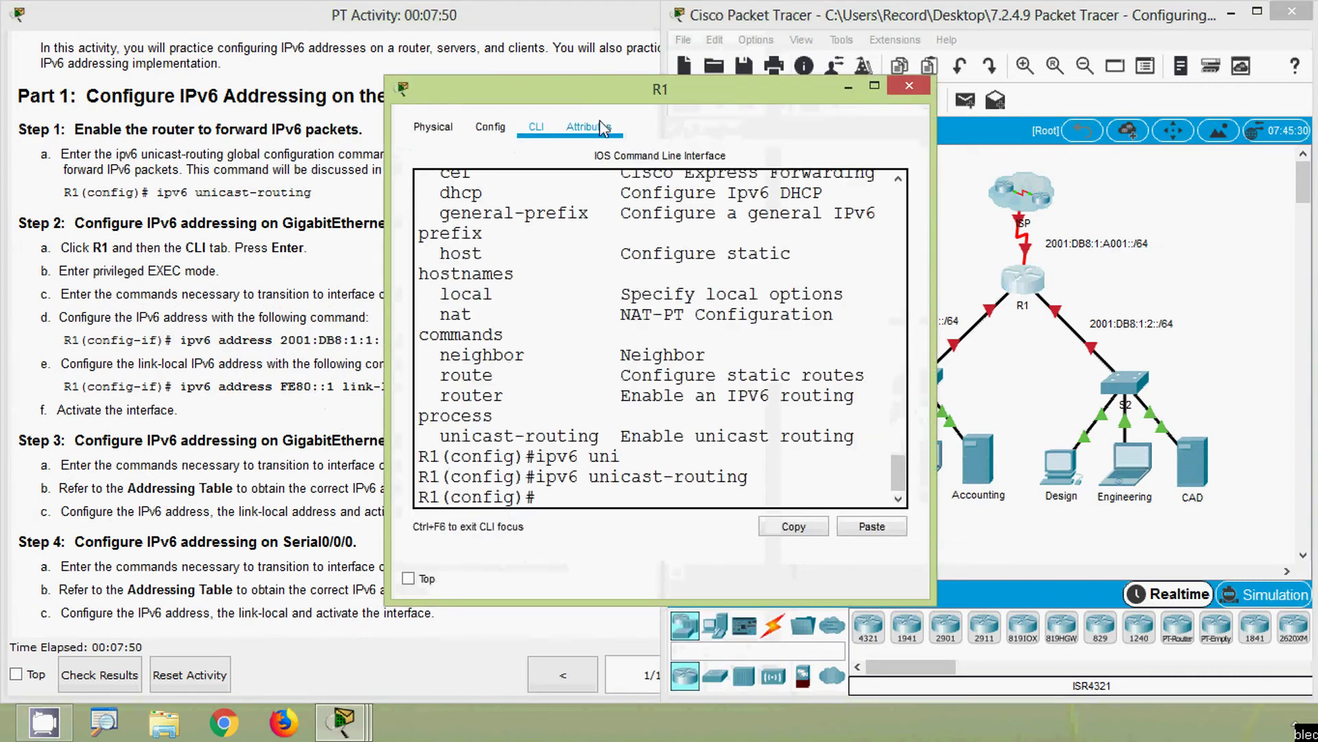
left_click_drag(604, 85, 639, 77)
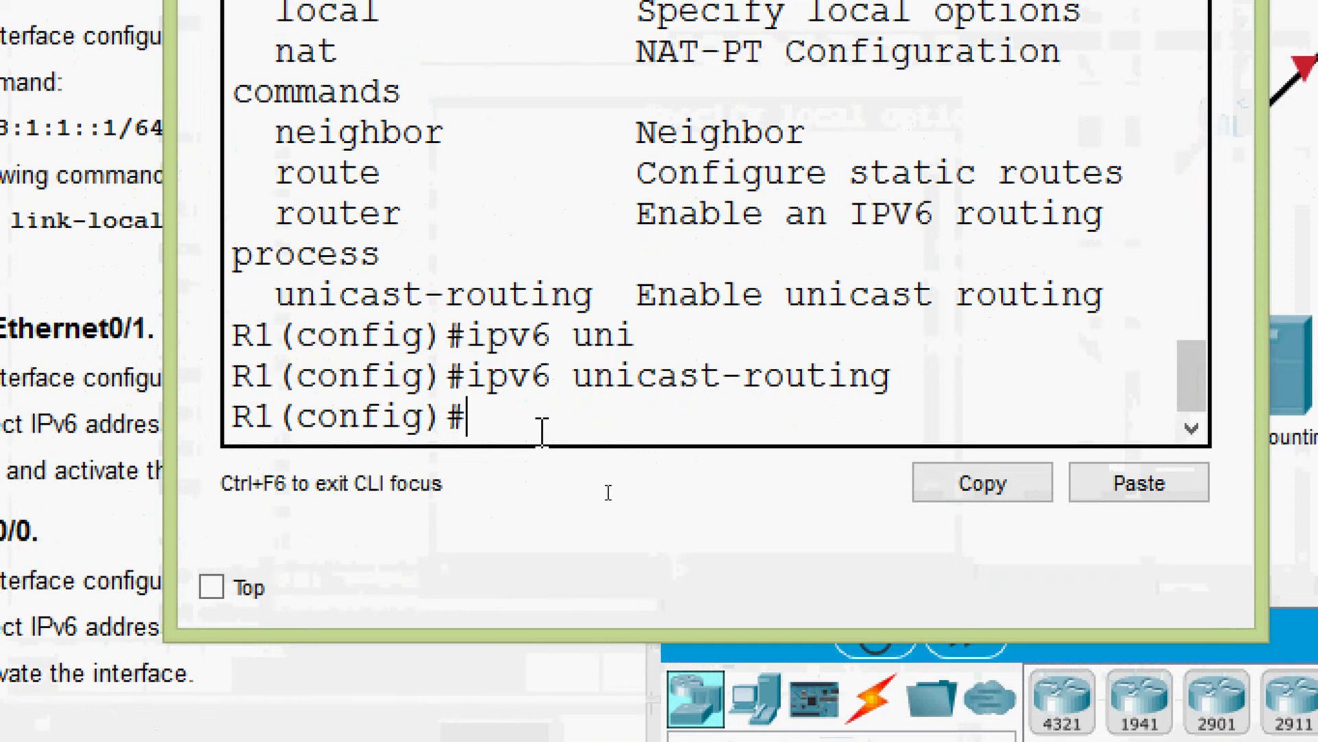
Enter interface configuration mode for gigabitEthernet 0/0 on R1.
type("inter")
key("Tab")
type("g")
key("Tab")
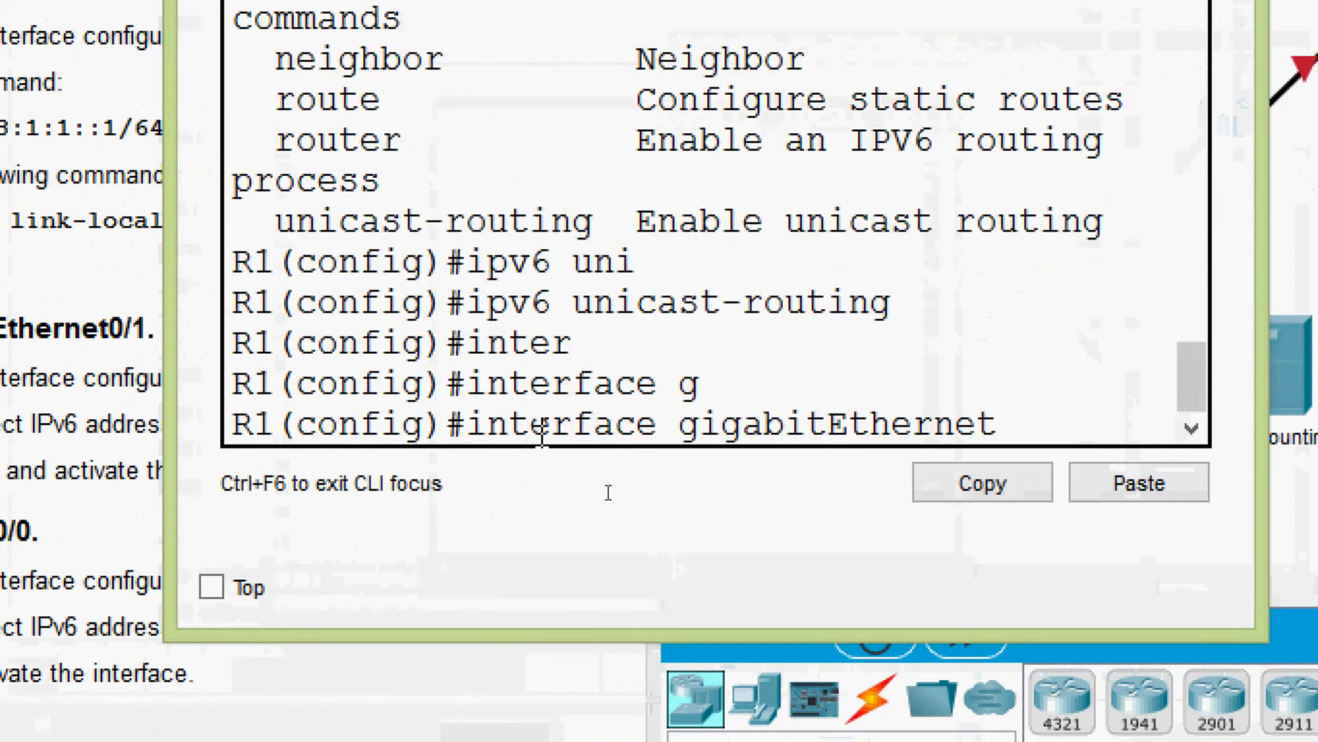
type("0/0")
key("Return")
Assign the copied IPv6 address 2001:DB8:1:1::1/64 to R1's GigabitEthernet 0/0 interface.
type("ip")
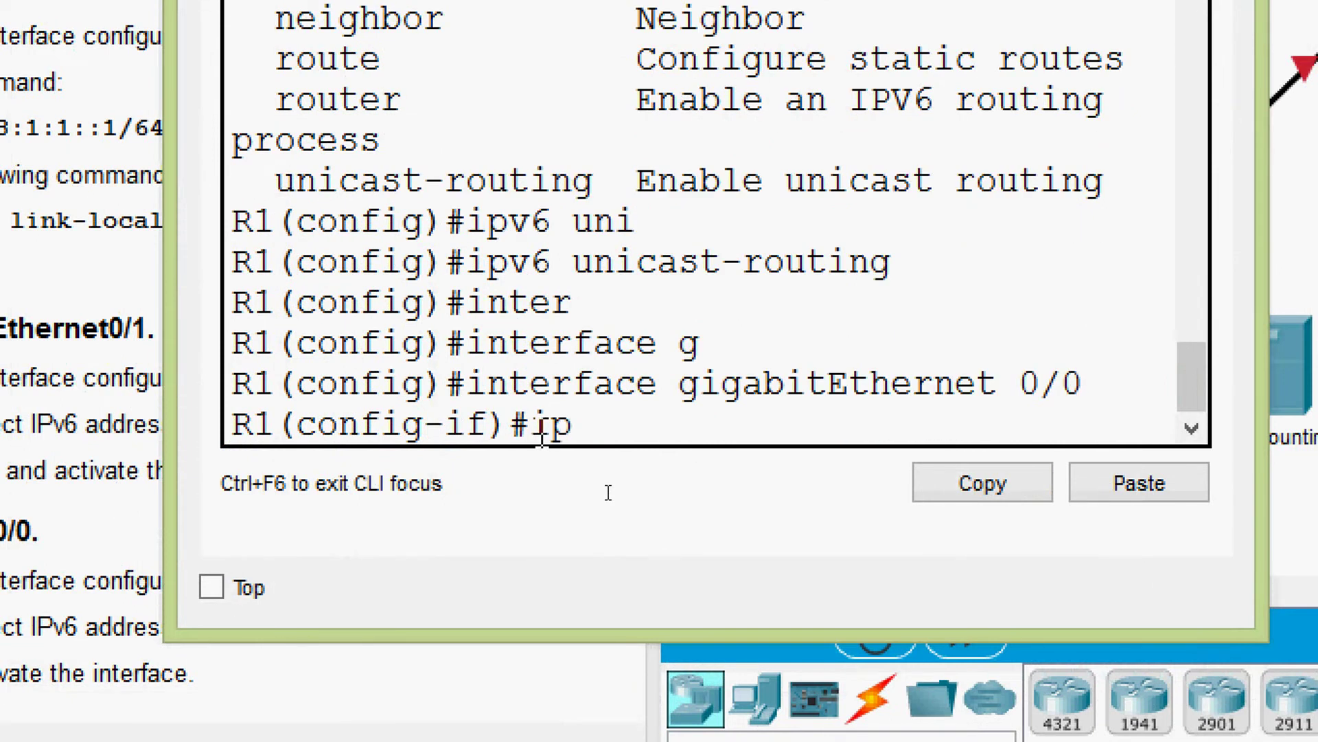
type("v")
key("Tab")
type("ad")
key("Tab")
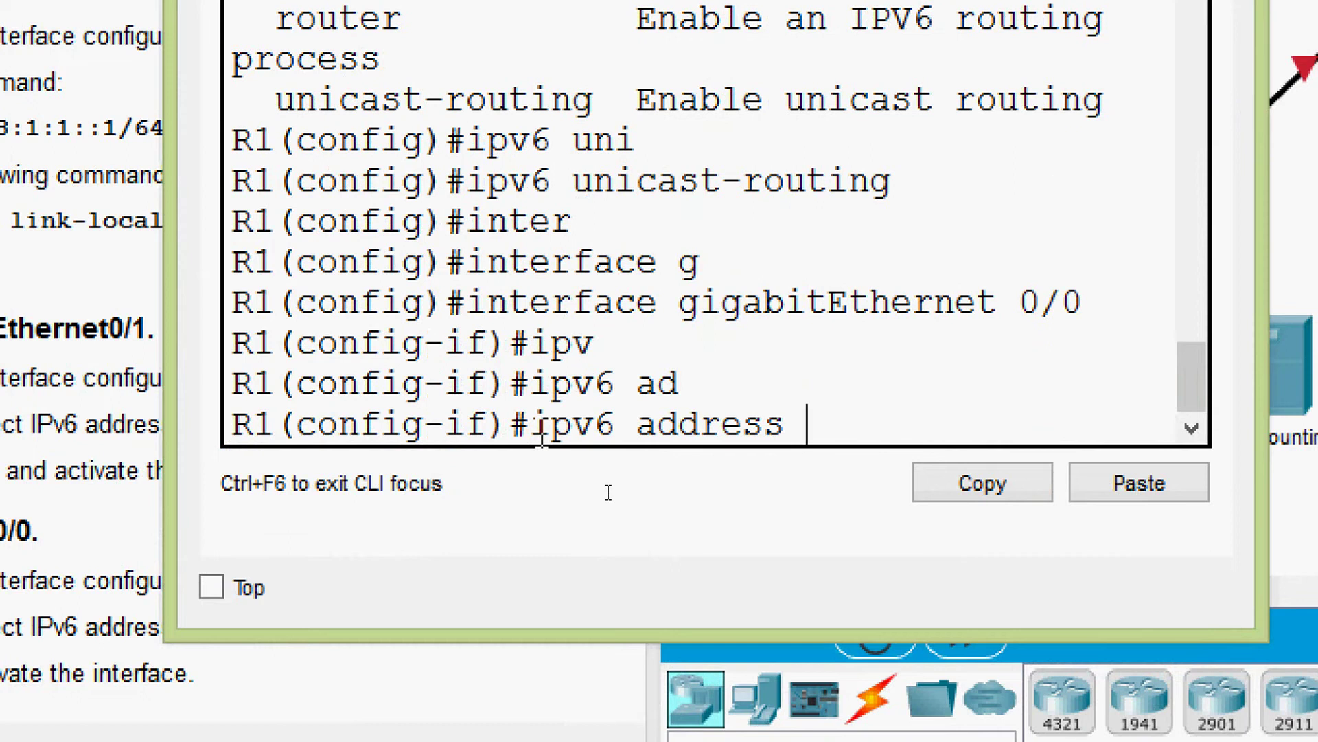
right_click(842, 414)
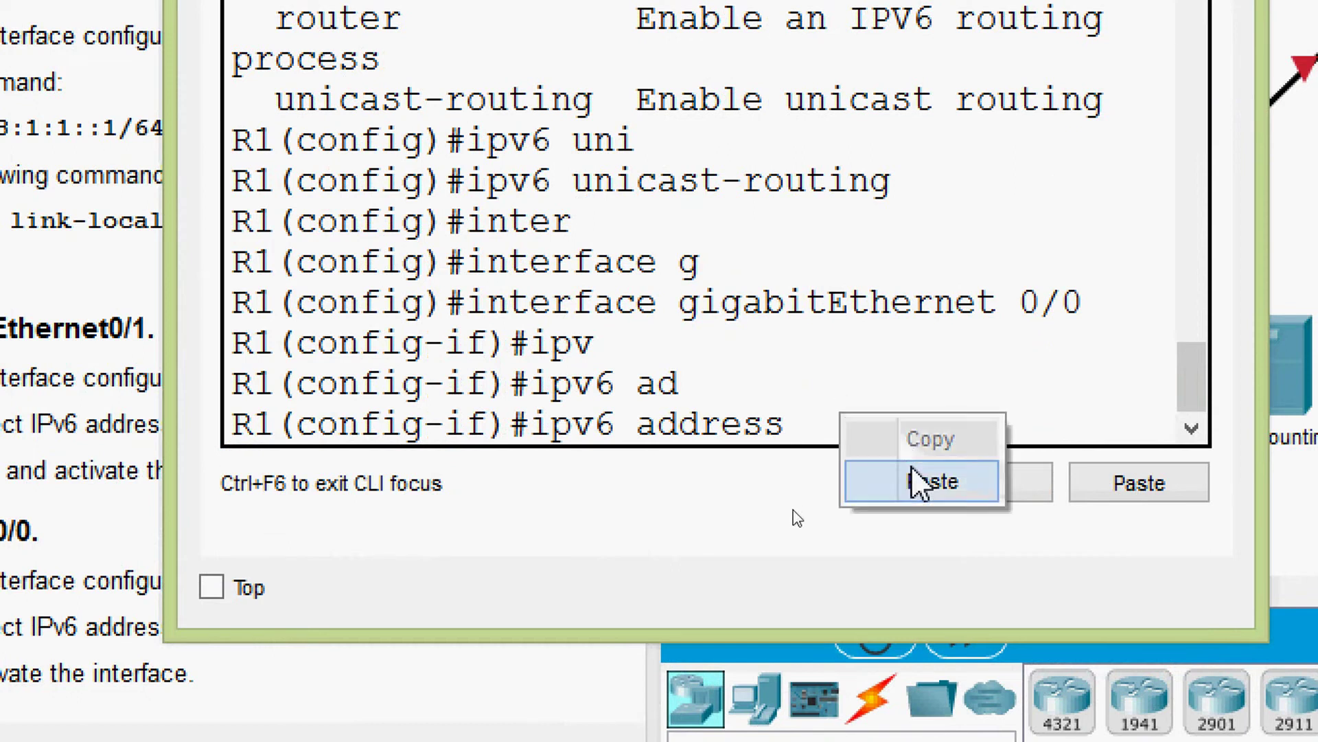
left_click(920, 481)
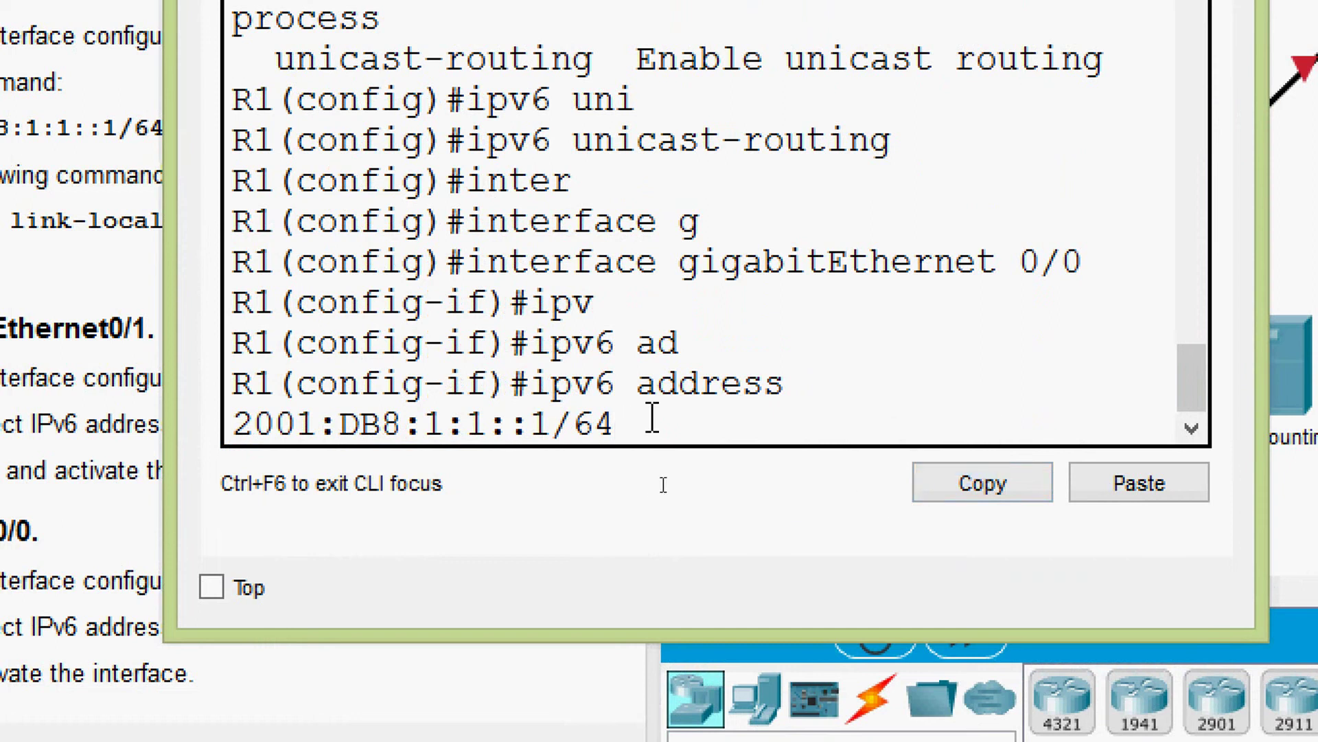
key("Return")
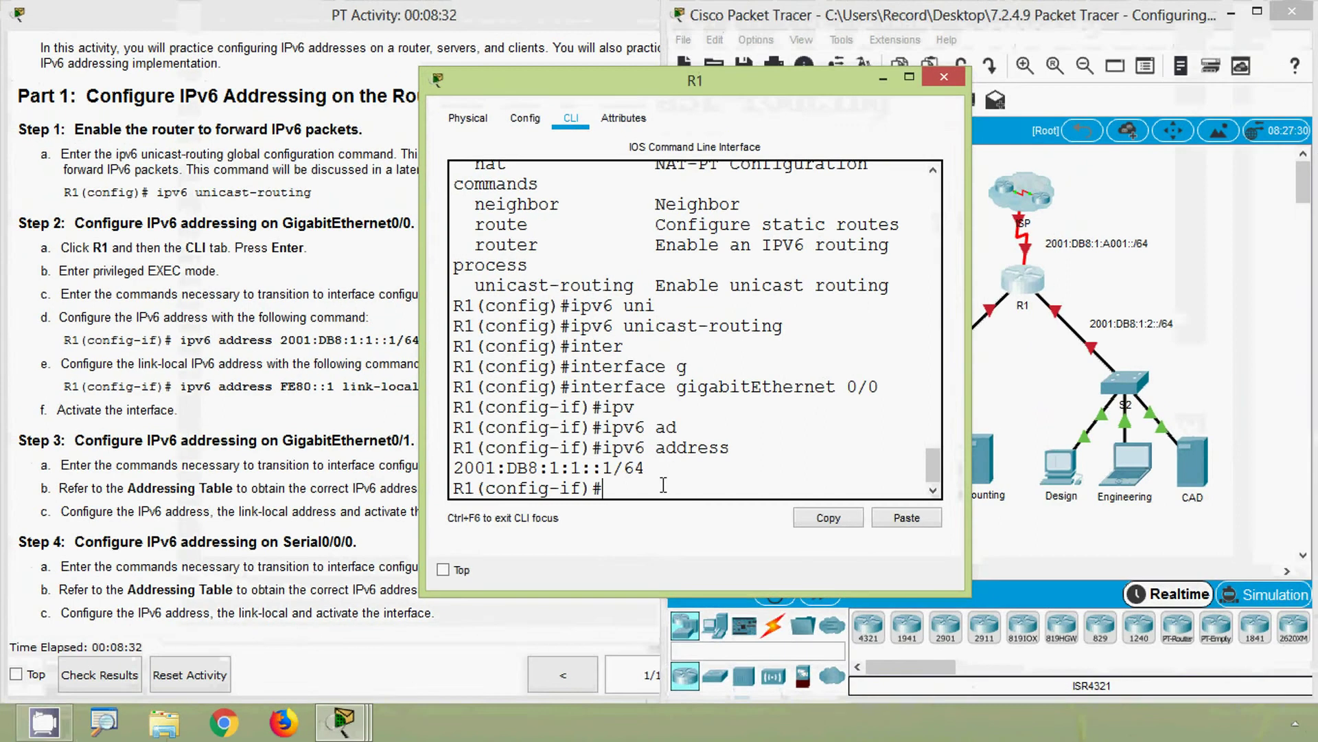
Check the link-local address command given in Step 2 of the instructions.
left_click(225, 381)
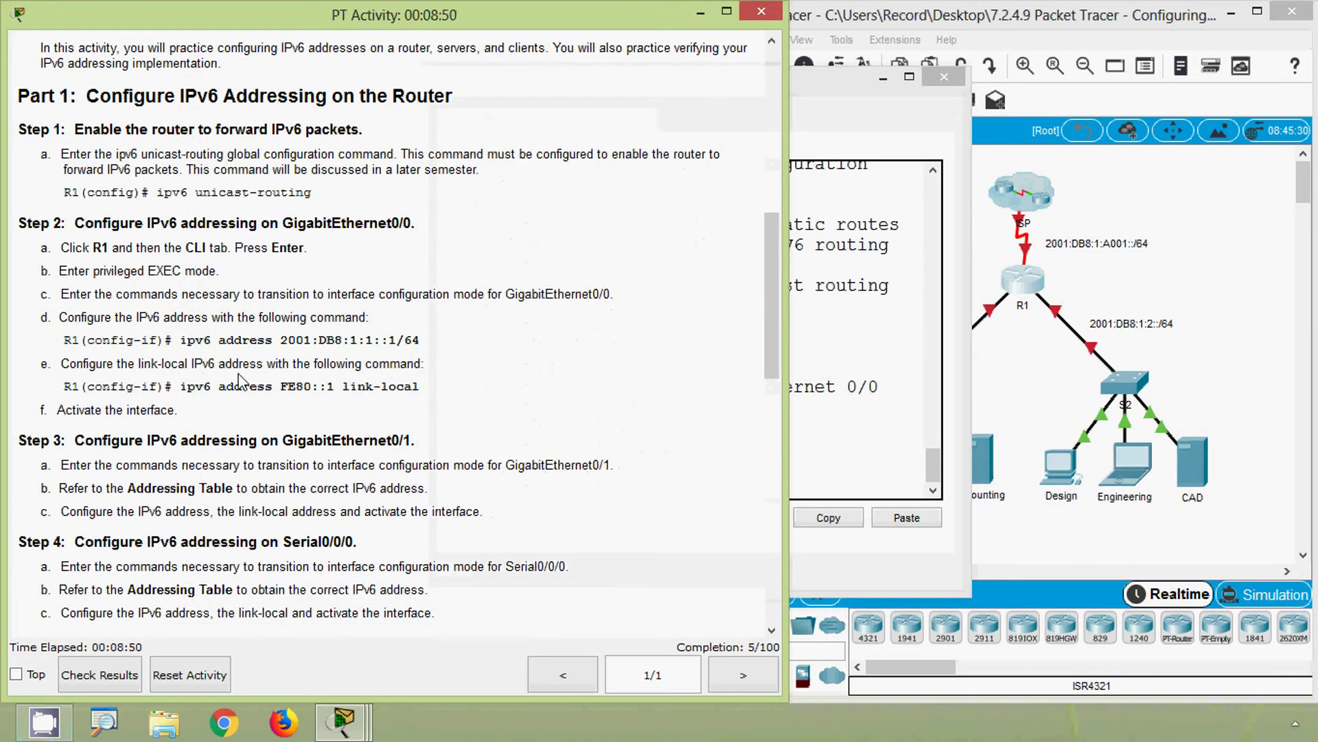
double_click(185, 388)
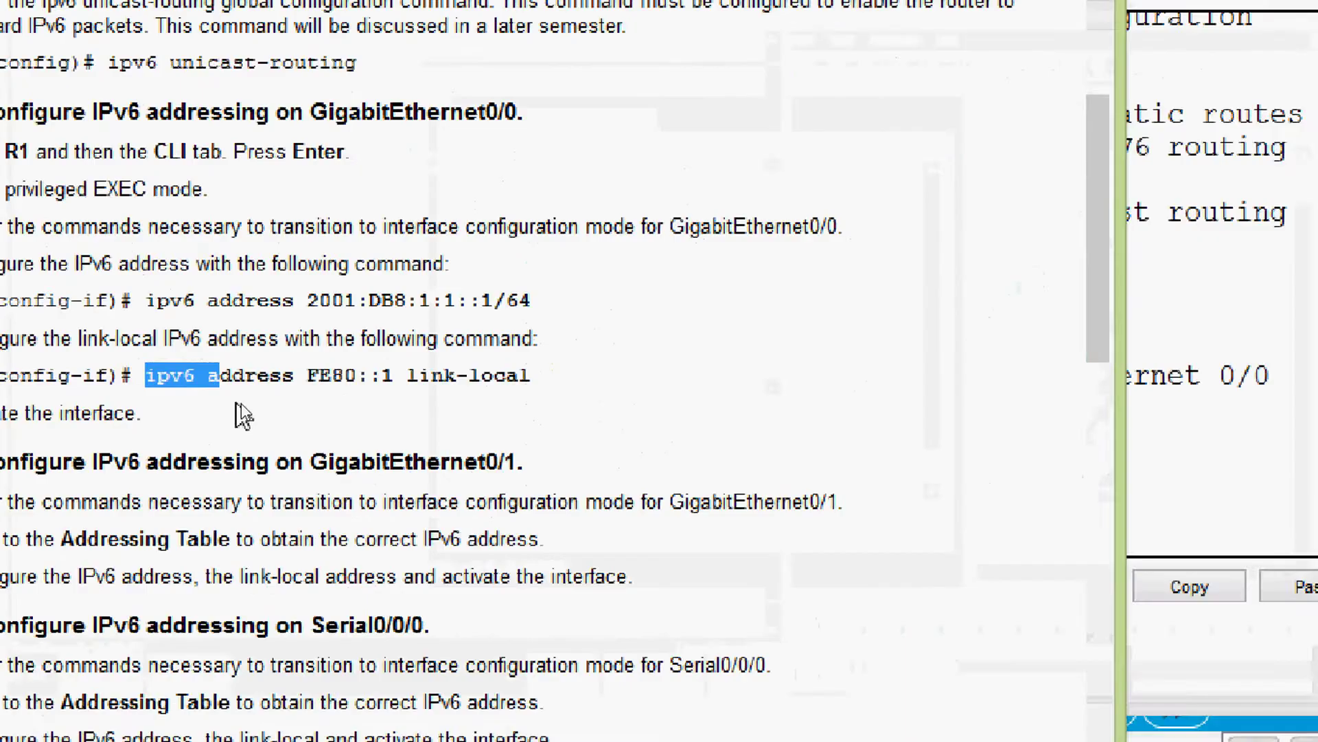
left_click(282, 404)
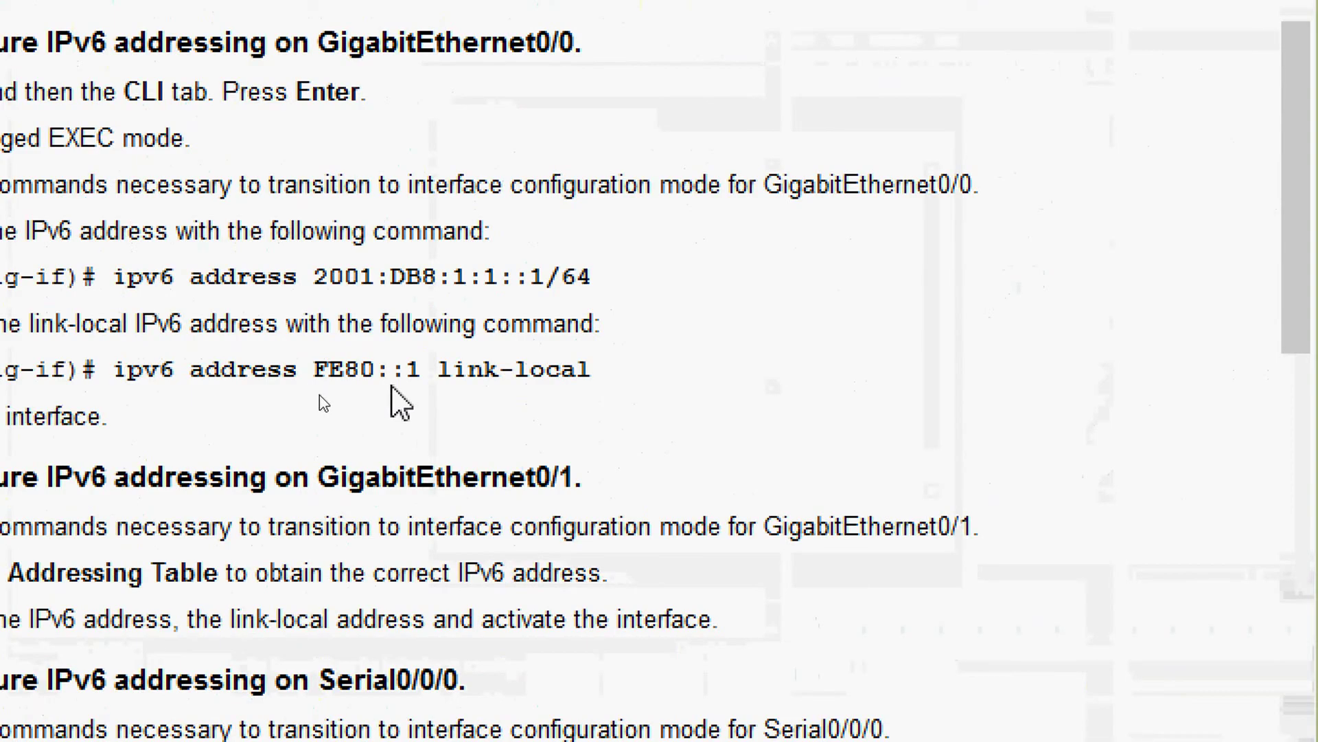
left_click_drag(439, 371, 582, 370)
left_click(557, 375)
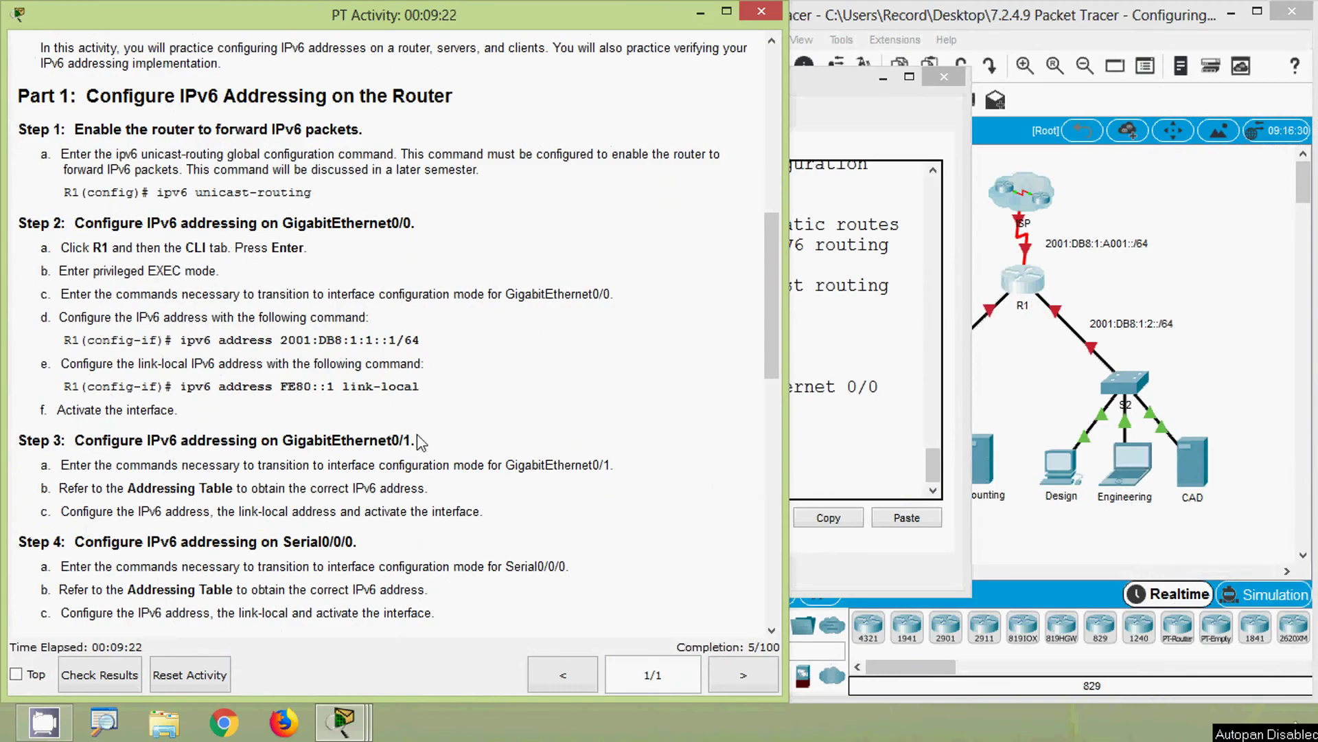
Assign the link-local IPv6 address FE80::1 to R1's GigabitEthernet 0/0 interface.
left_click(826, 393)
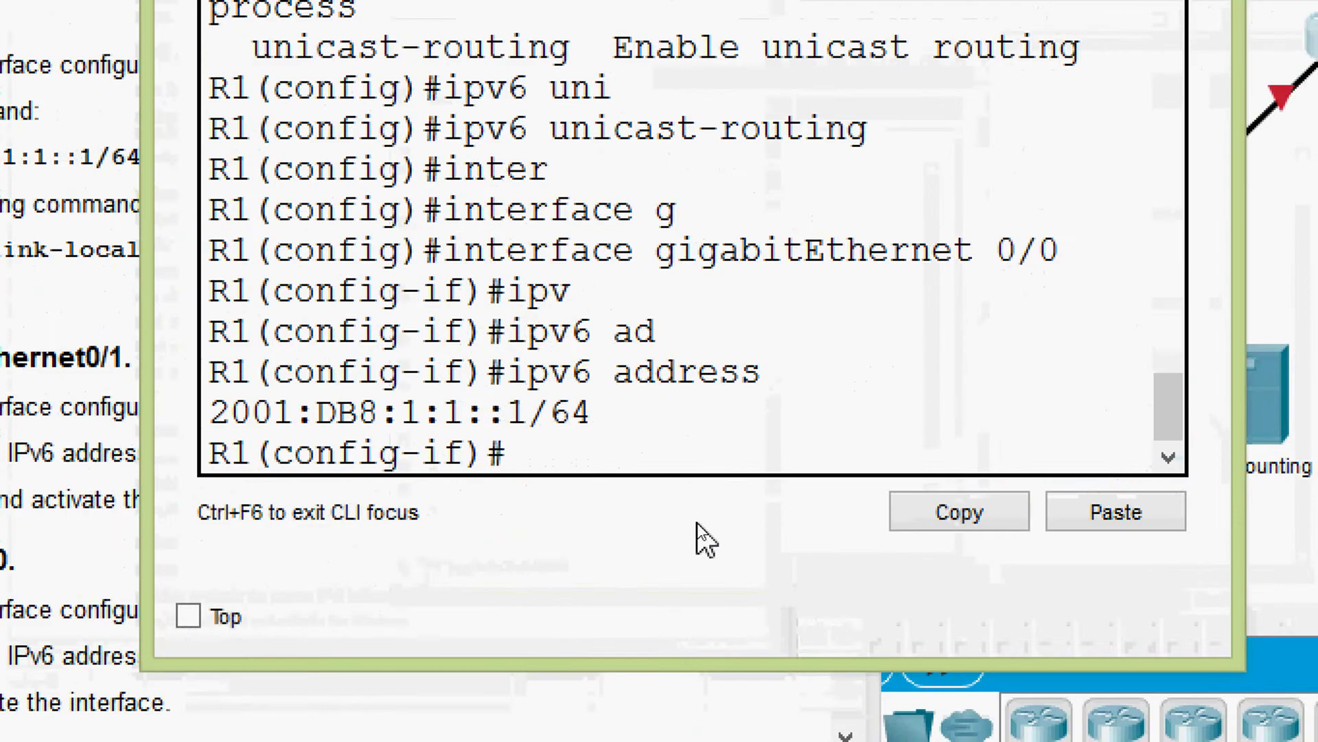
type("ipv")
key("Tab")
type("ad")
key("Tab")
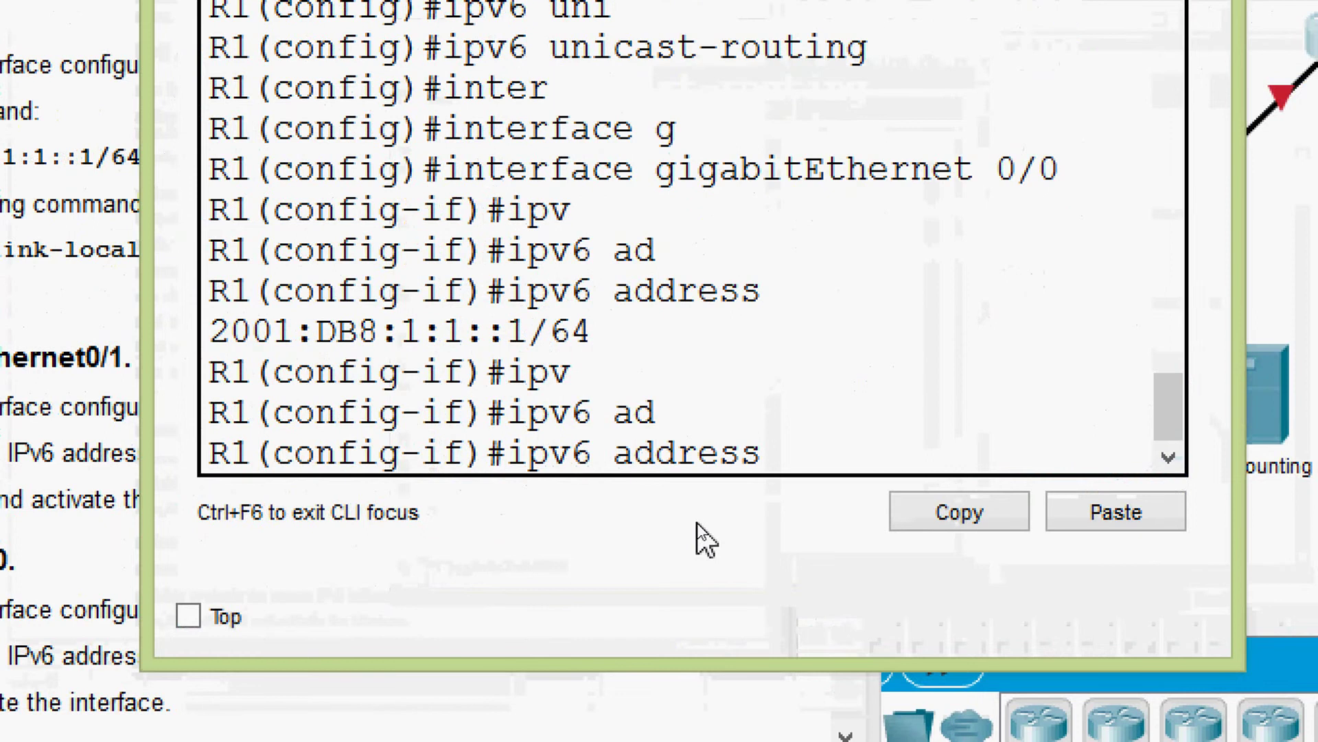
type("FE80::")
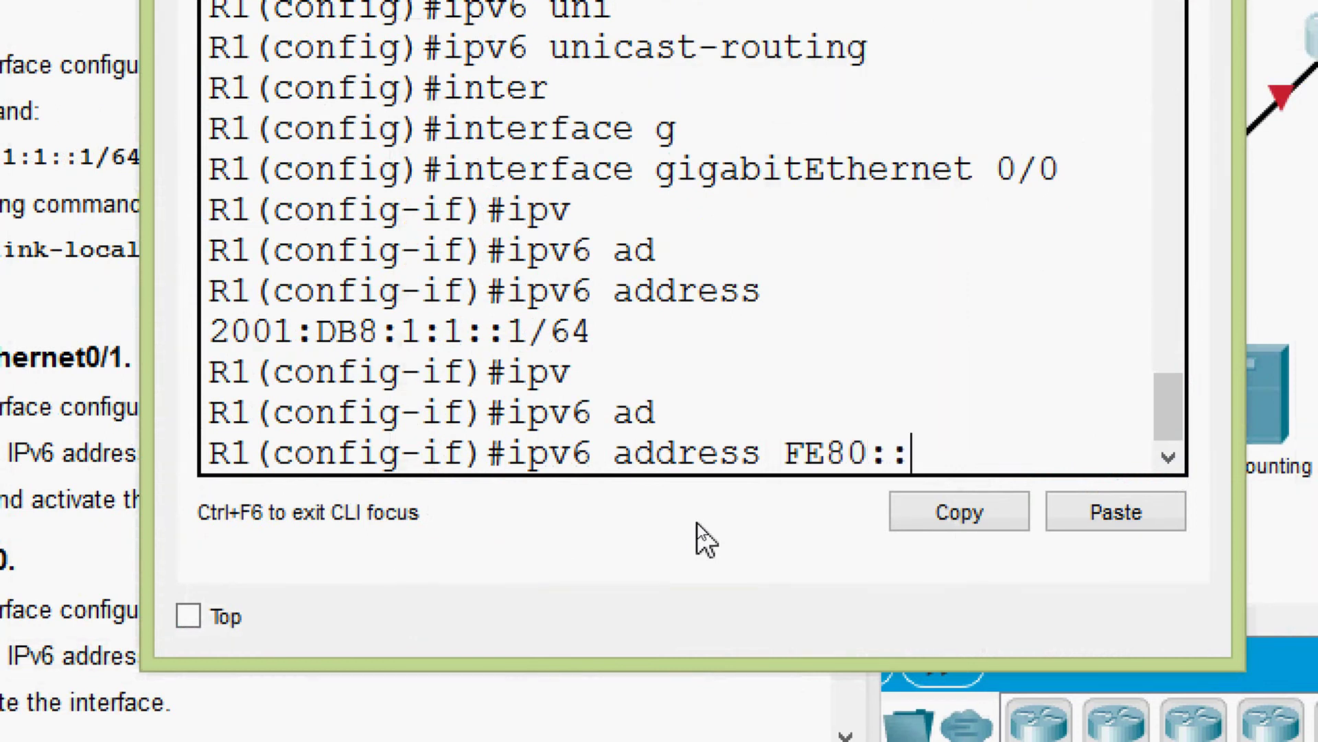
type("1")
type(" li")
key("Tab")
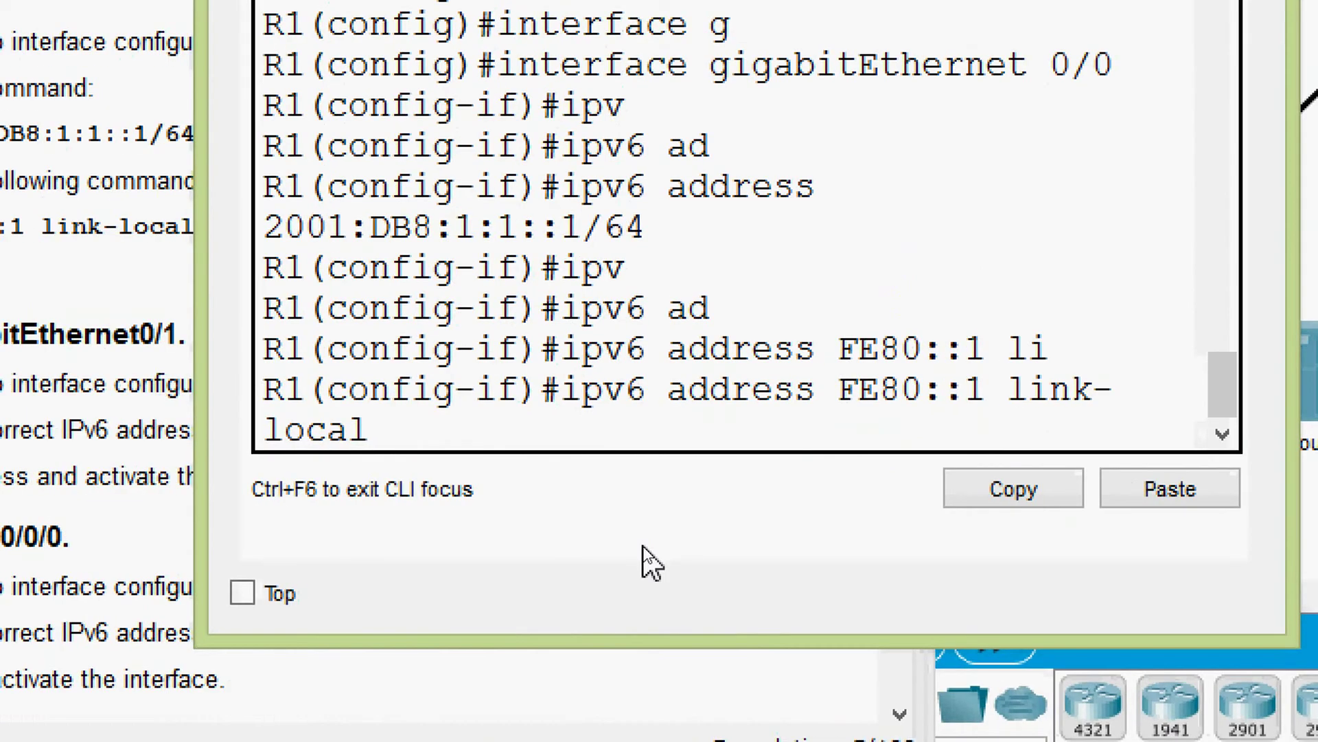
key("Return")
Activate R1's GigabitEthernet 0/0 interface with no shutdown and review the interface and line protocol messages.
type("no sh")
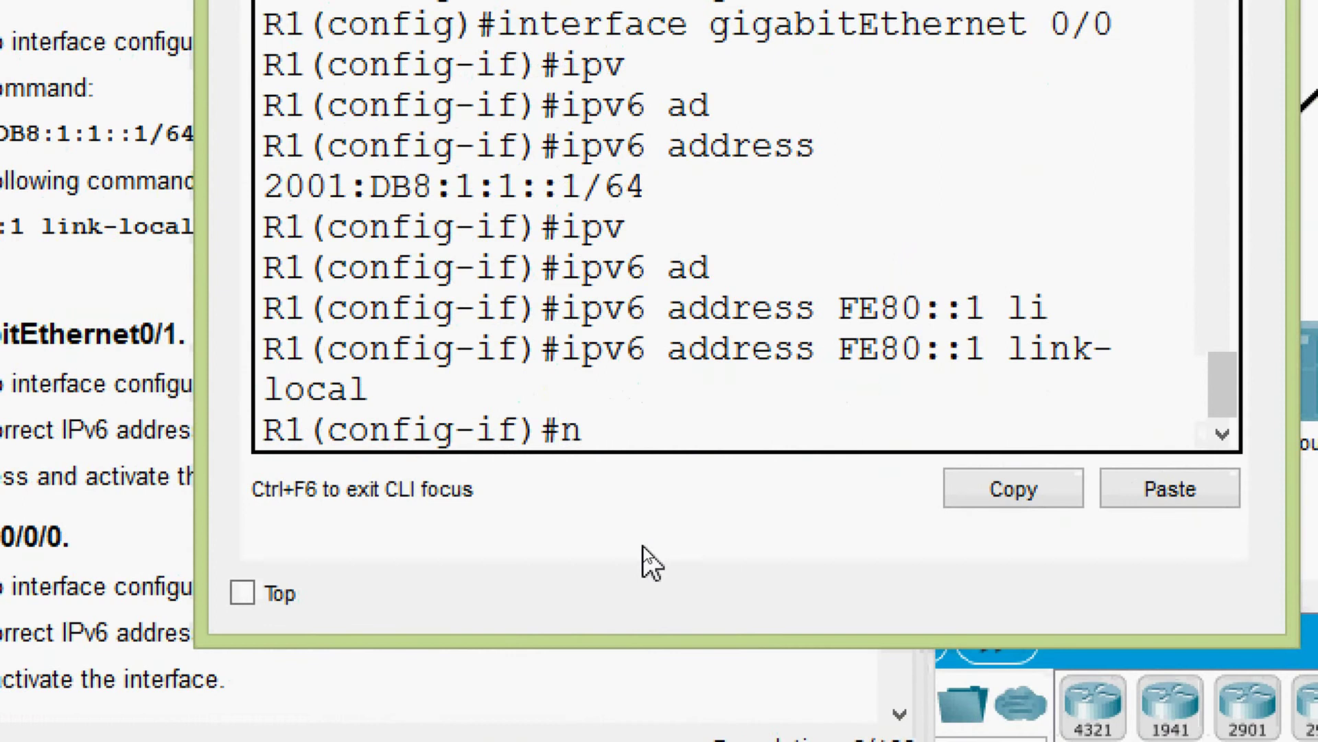
key("Tab")
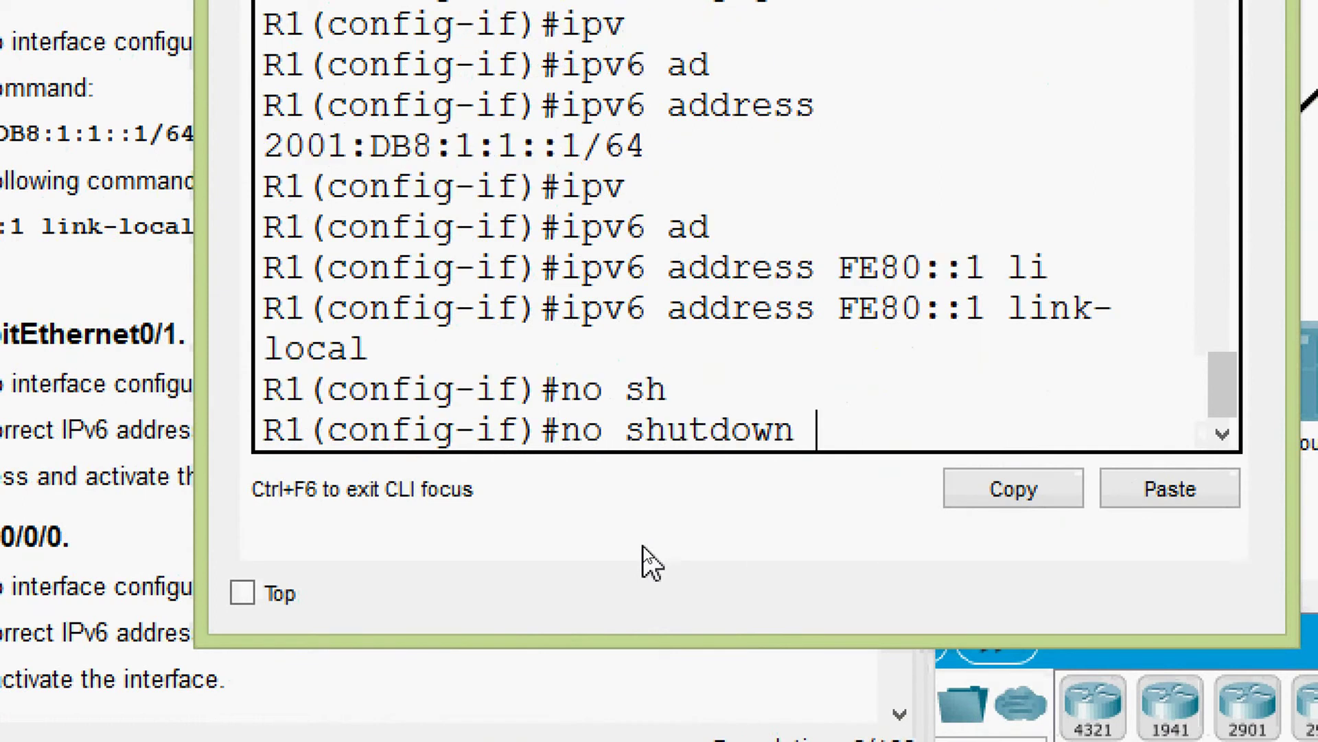
key("Return")
key("Return")
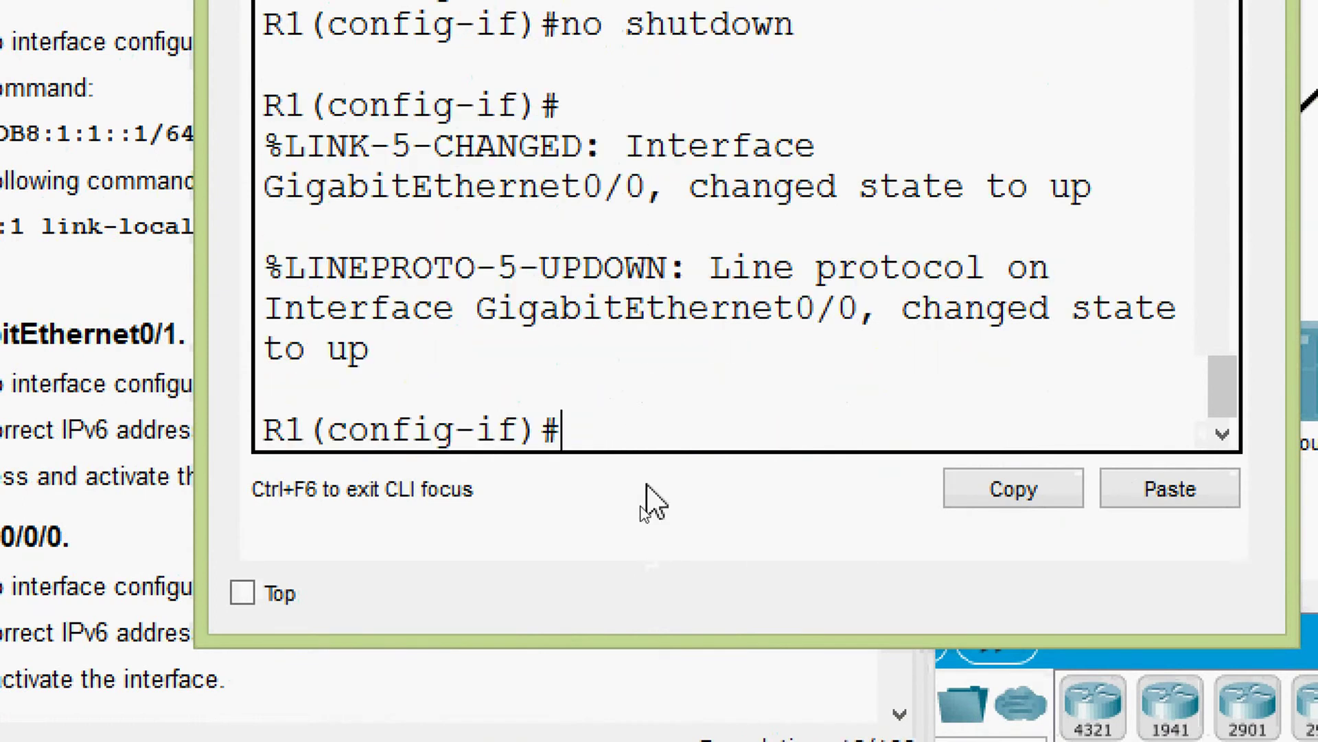
left_click_drag(478, 310, 1114, 310)
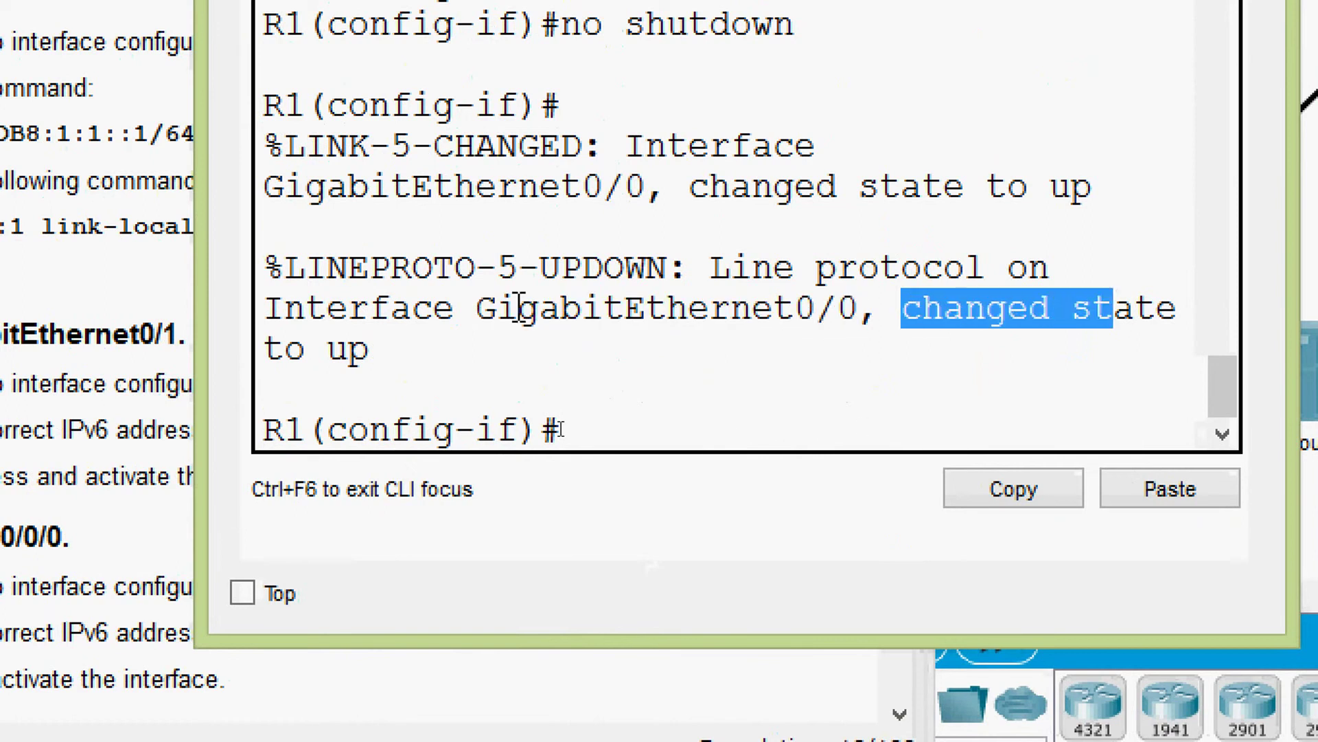
left_click(406, 350)
left_click_drag(835, 268, 1050, 268)
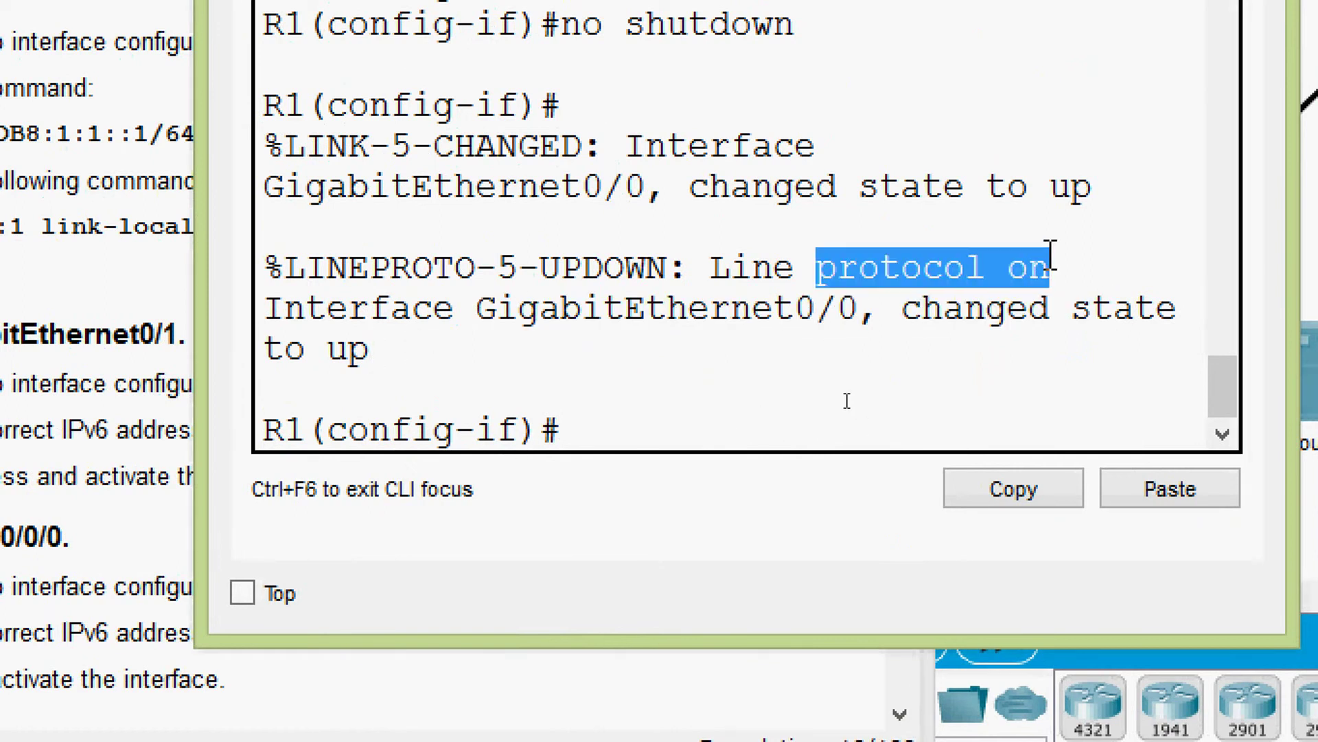
left_click_drag(323, 189, 624, 189)
left_click(740, 271)
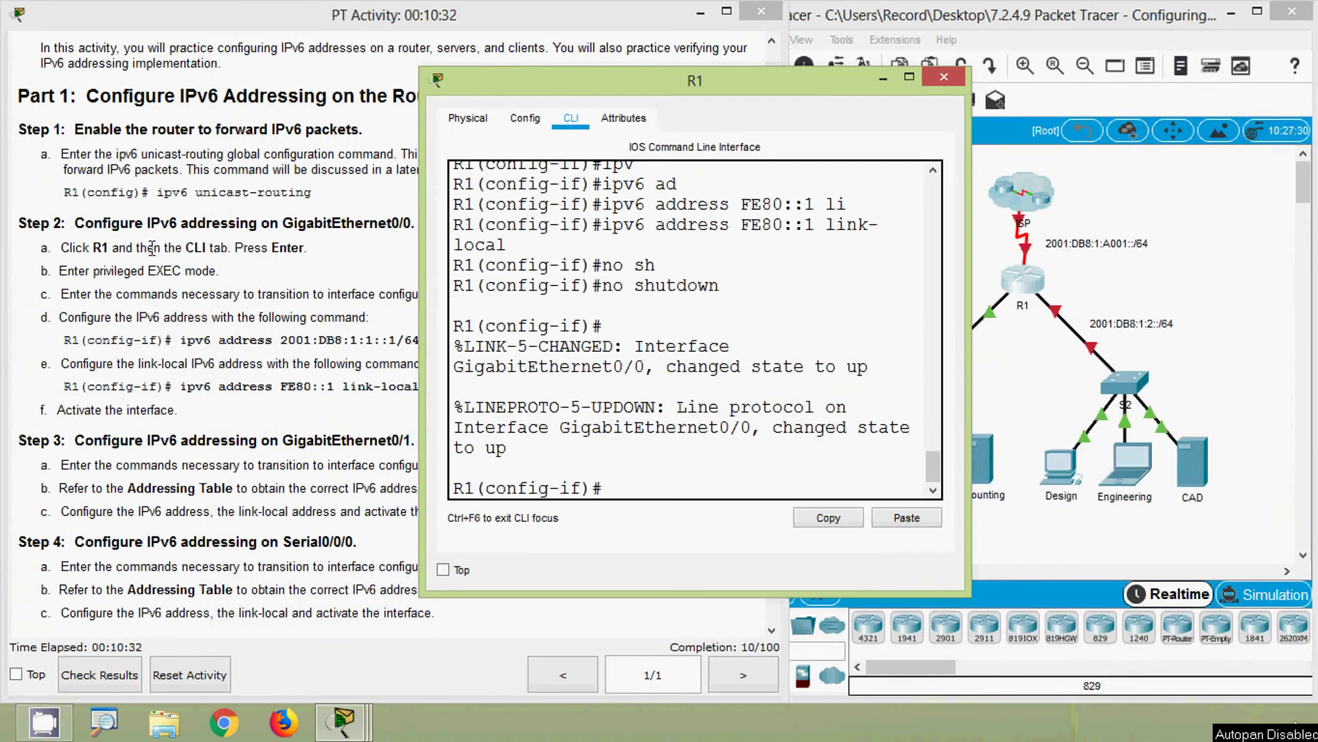
Review Step 3 and the topology, and copy R1's G0/1 address 2001:DB8:1:2::1/64 from the Addressing Table.
left_click(207, 465)
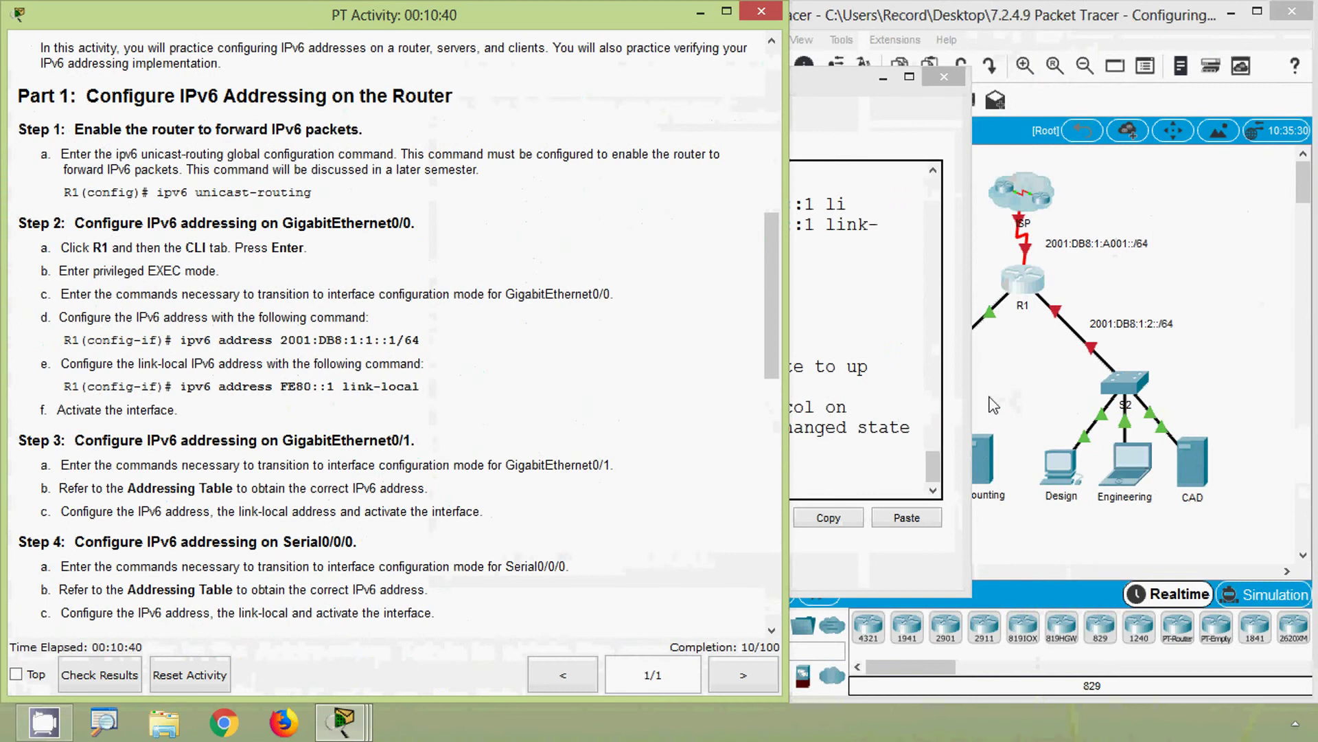
left_click(994, 405)
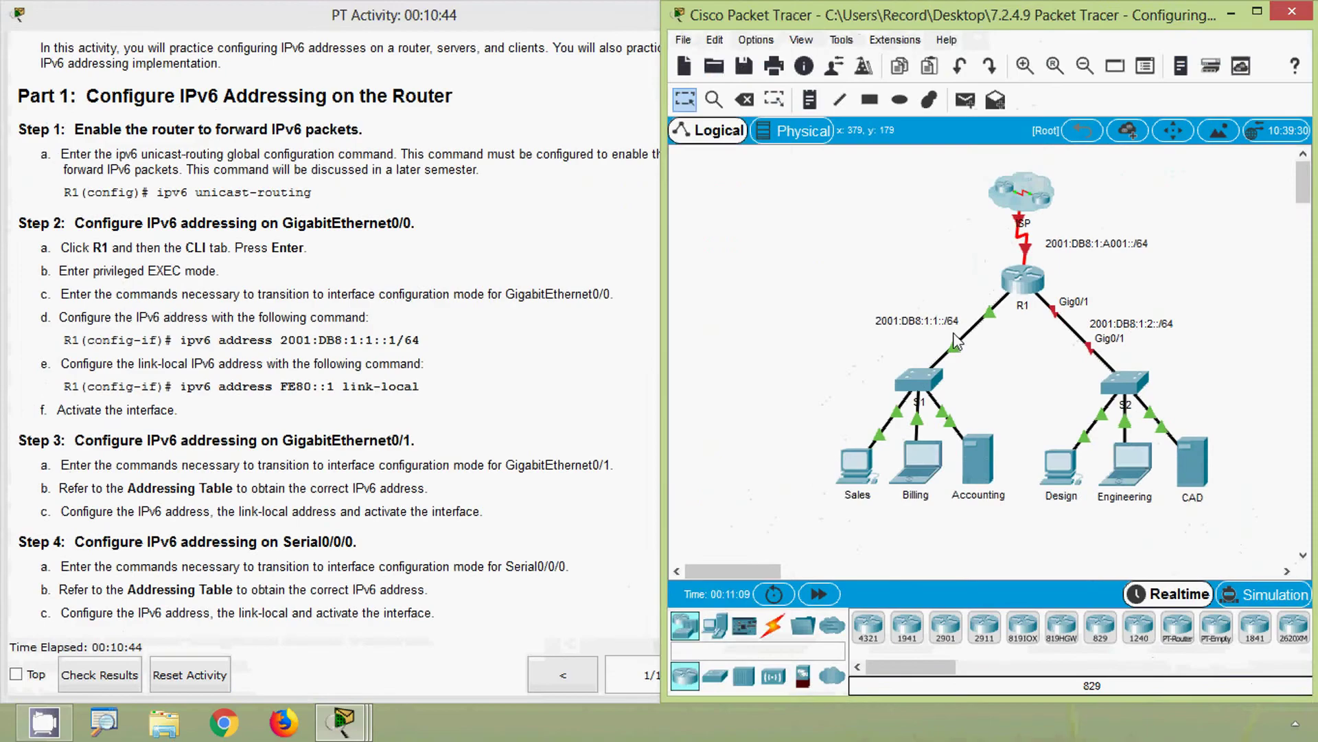
left_click(155, 431)
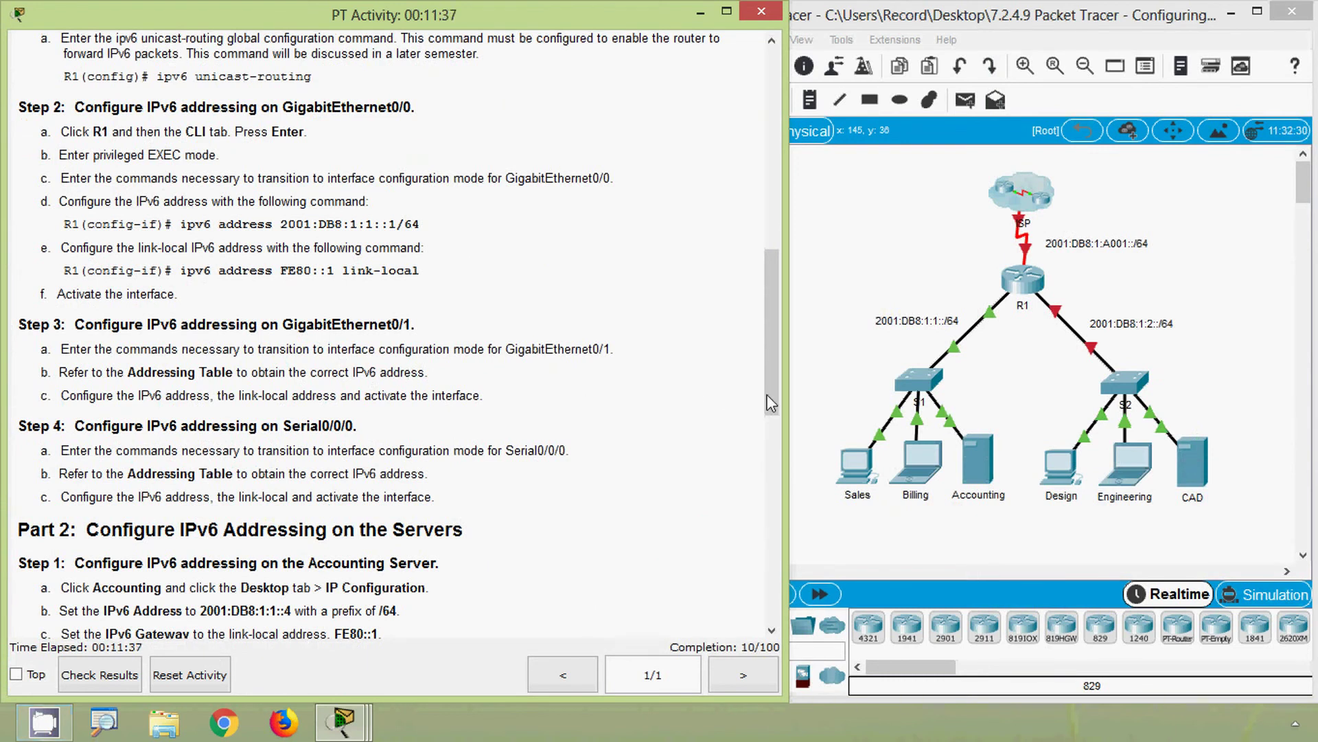
left_click_drag(770, 402, 771, 209)
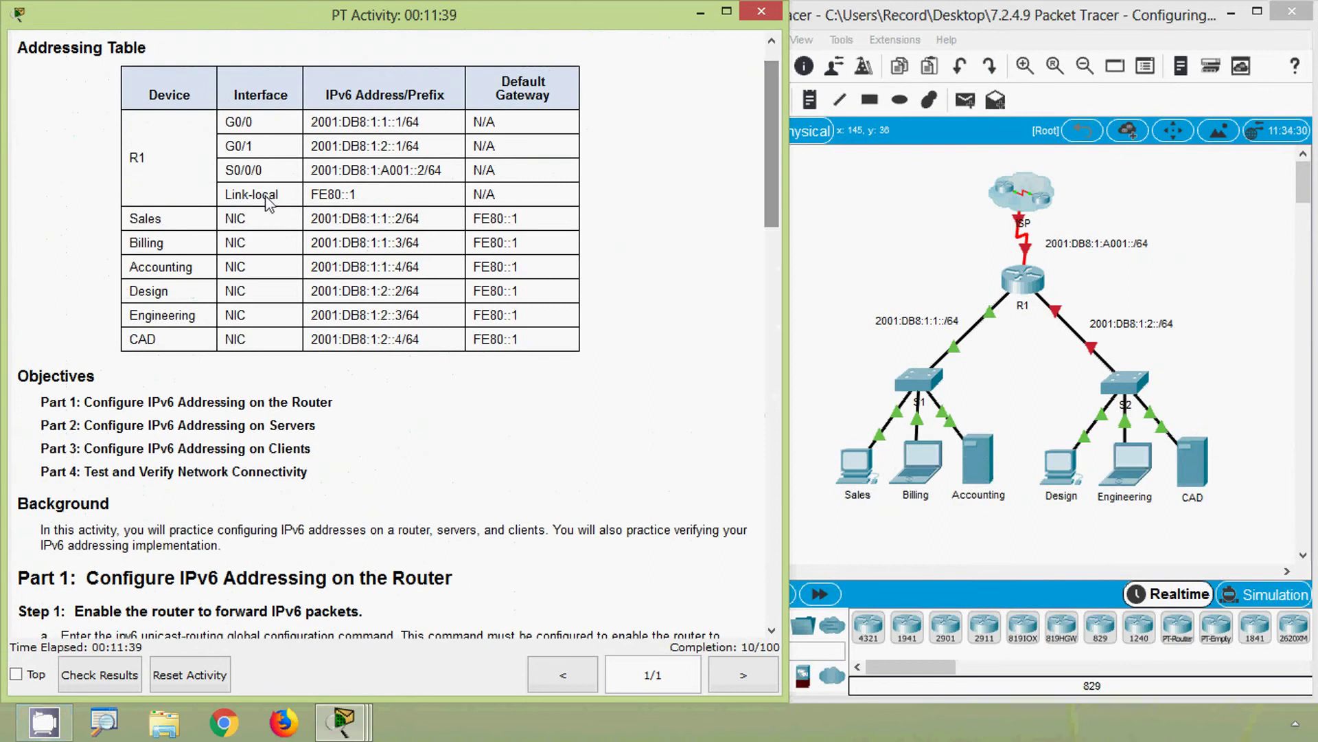
left_click_drag(141, 159, 122, 159)
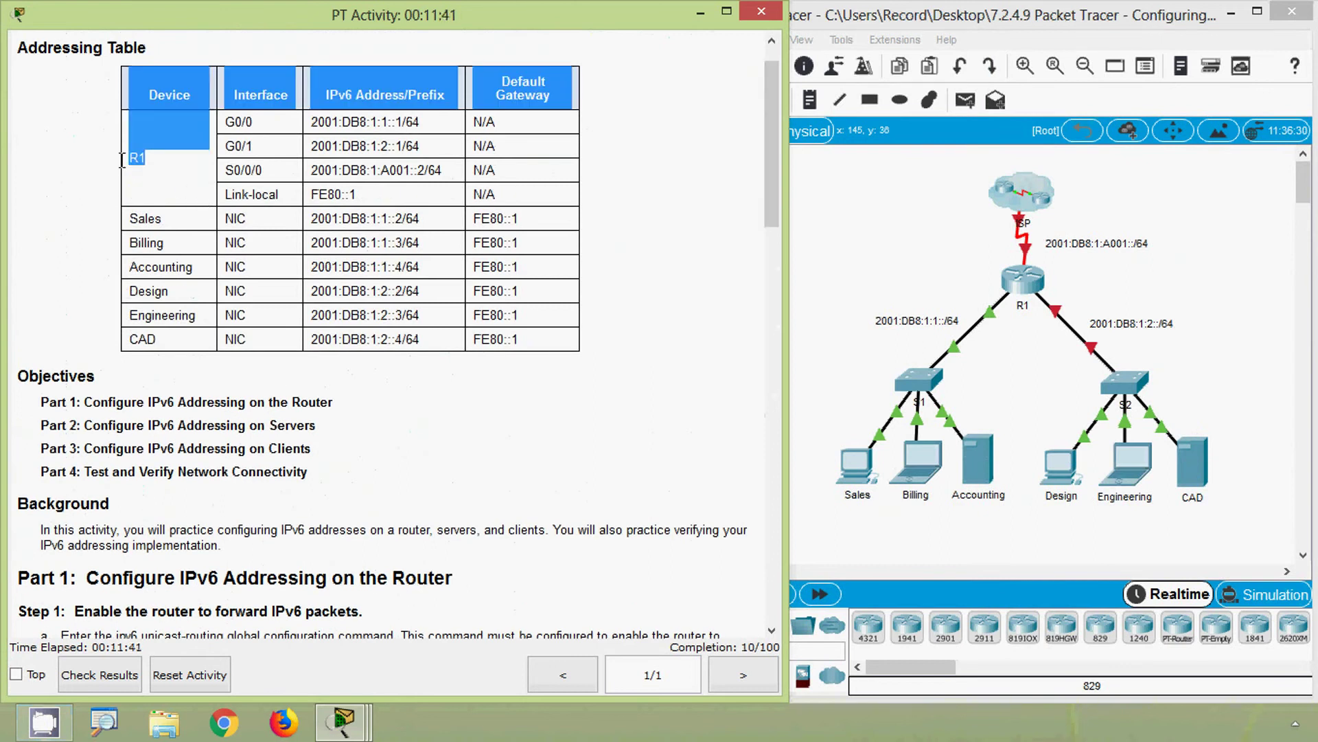
left_click(176, 203)
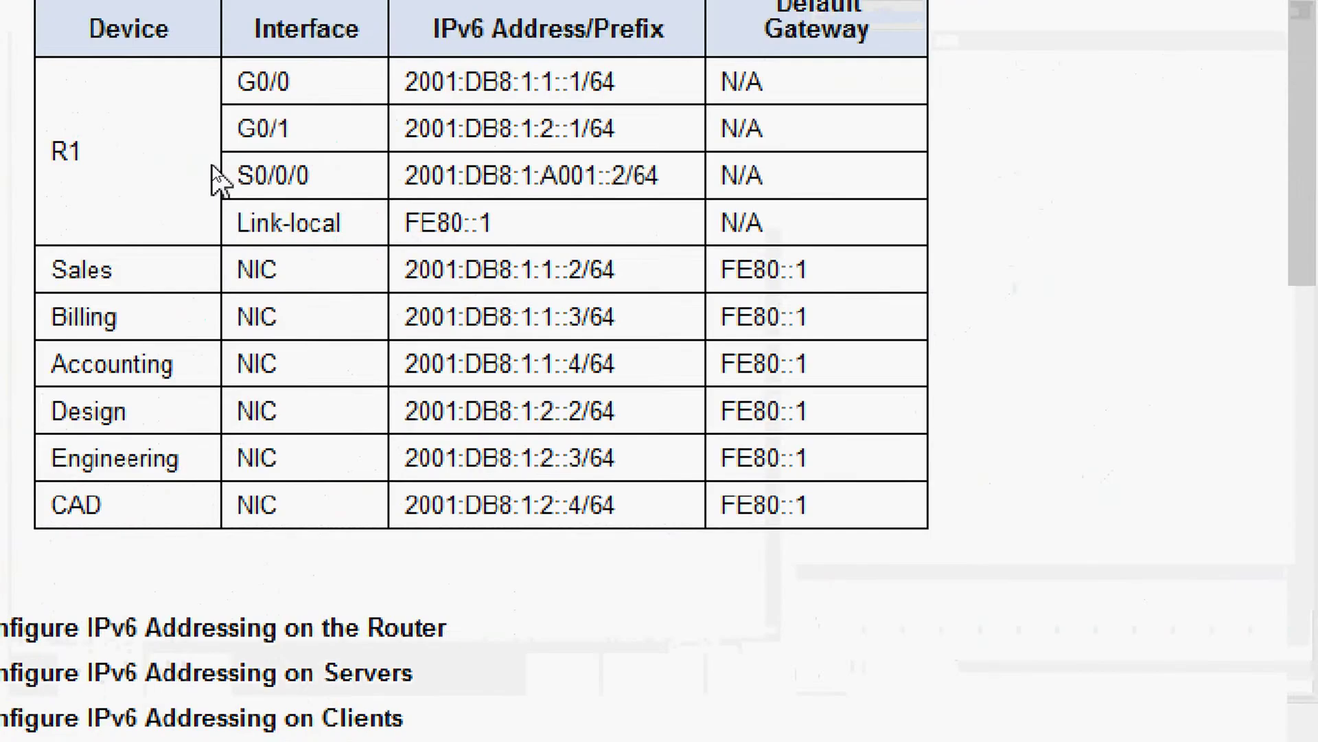
double_click(249, 145)
left_click_drag(285, 127, 239, 127)
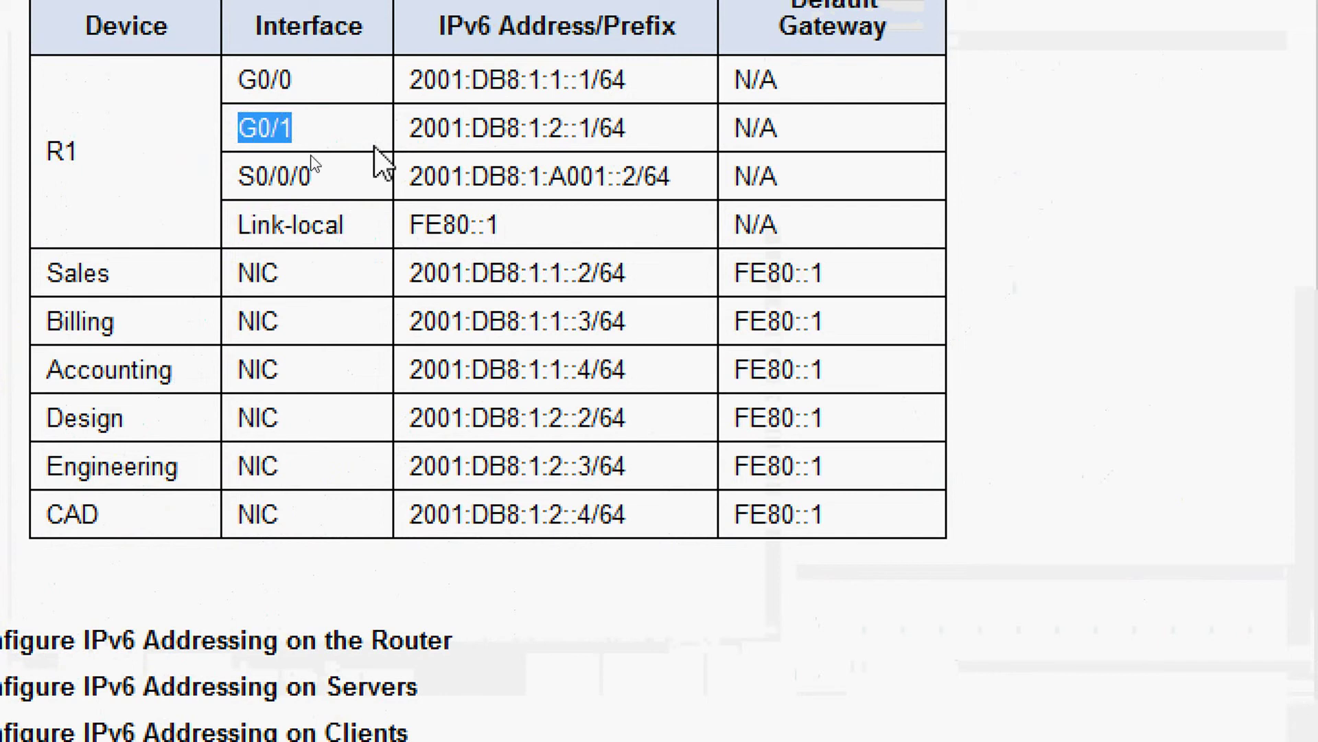
left_click_drag(411, 128, 631, 128)
key("ctrl+c")
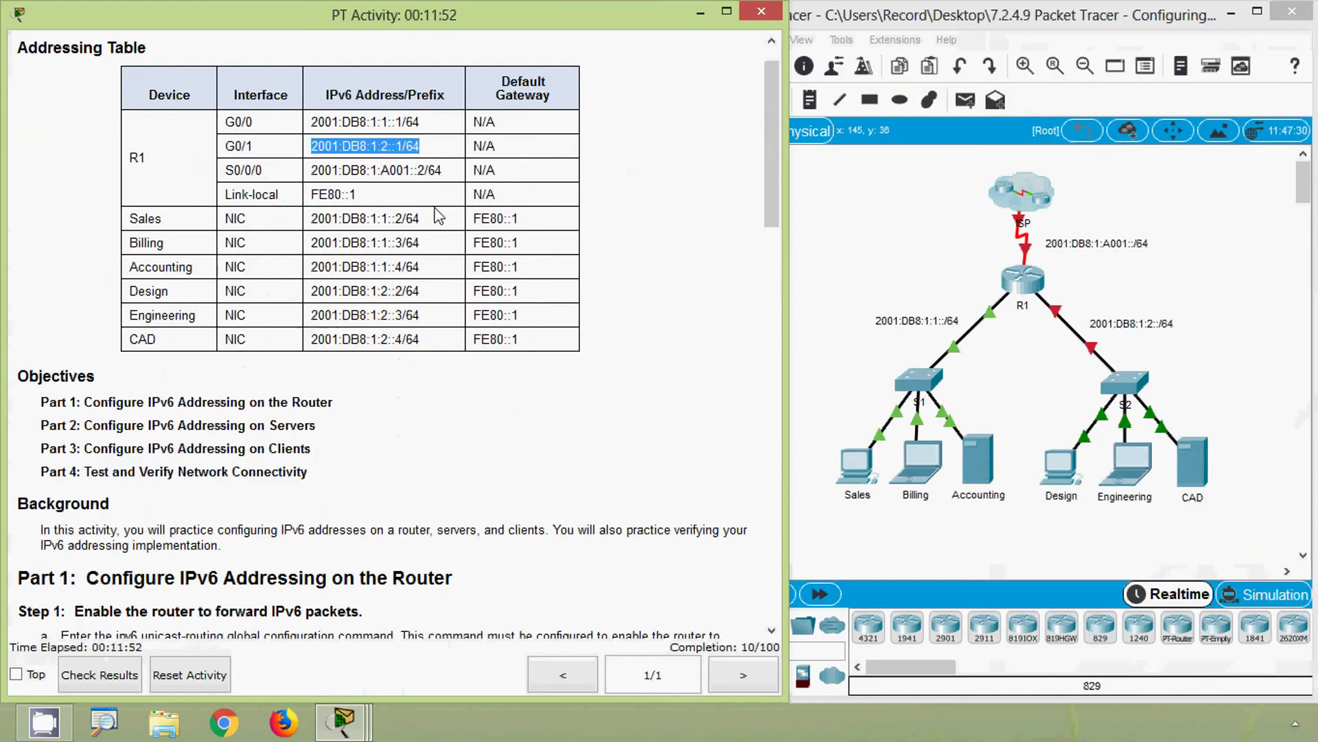
left_click(665, 268)
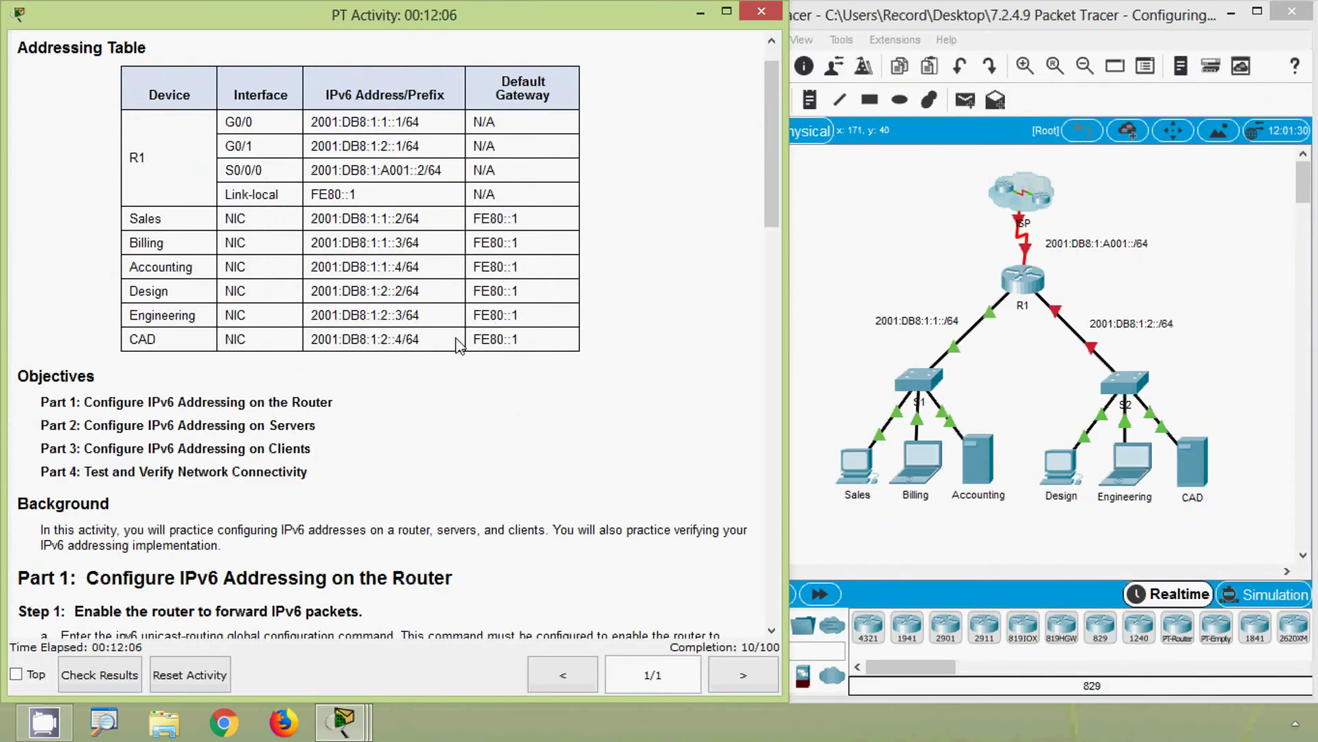
Reopen R1's command line, exit the current interface and enter interface configuration mode for gigabitEthernet 0/1.
left_click(1030, 283)
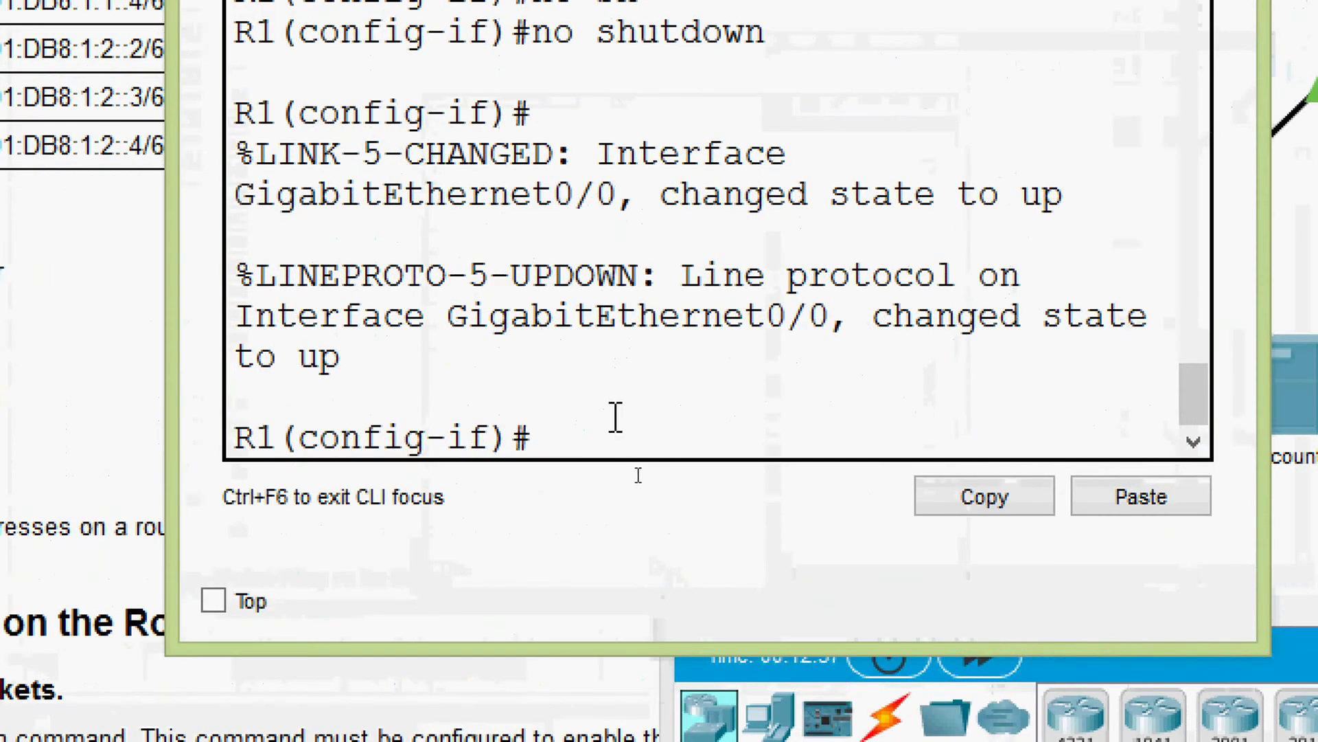
key("Return")
key("Return")
type("exit")
key("Return")
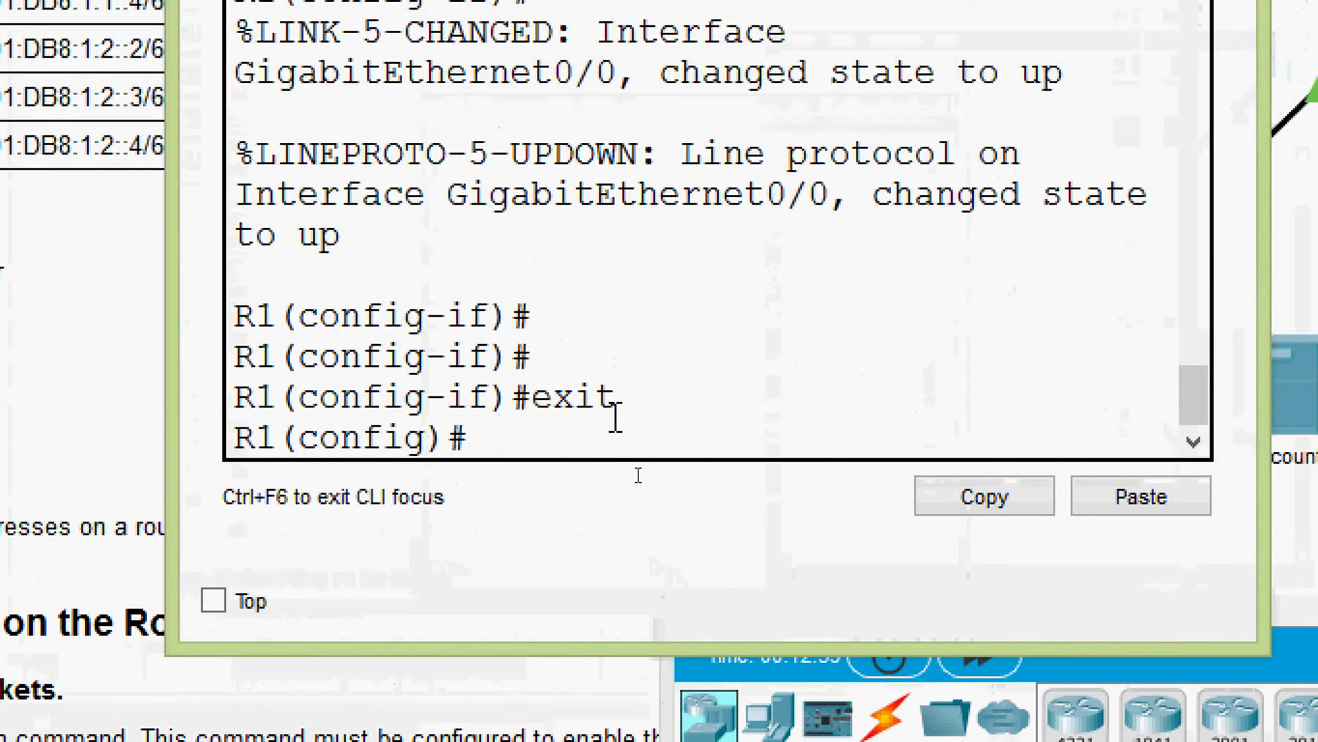
key("Return")
type("inter")
key("Tab")
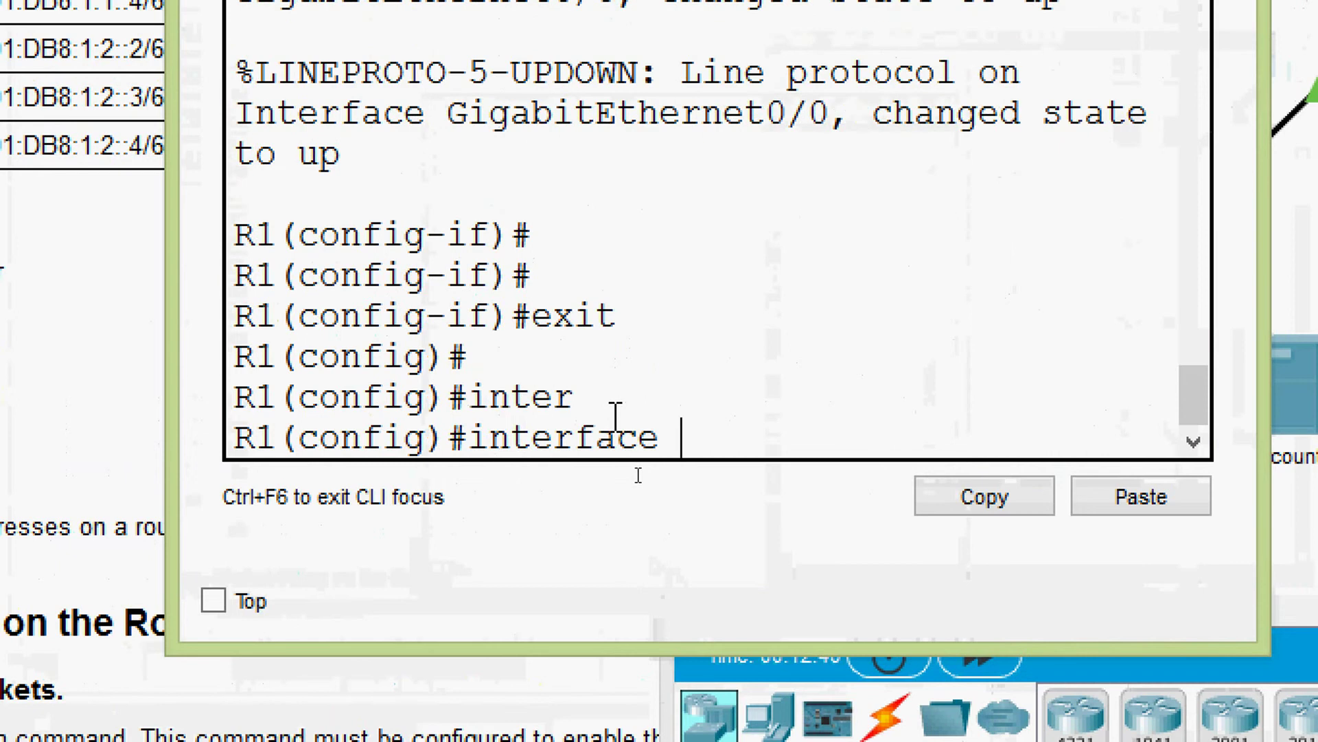
type("g")
key("Tab")
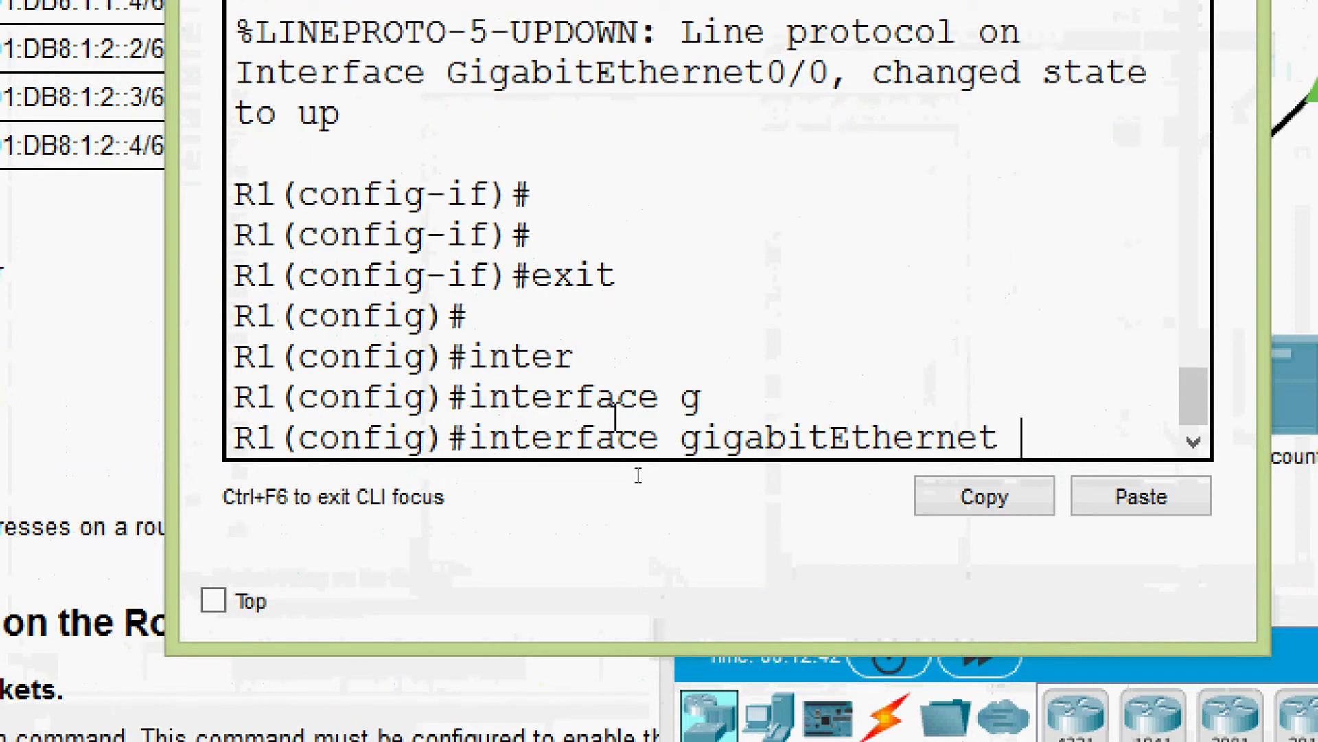
type("0/1")
key("Return")
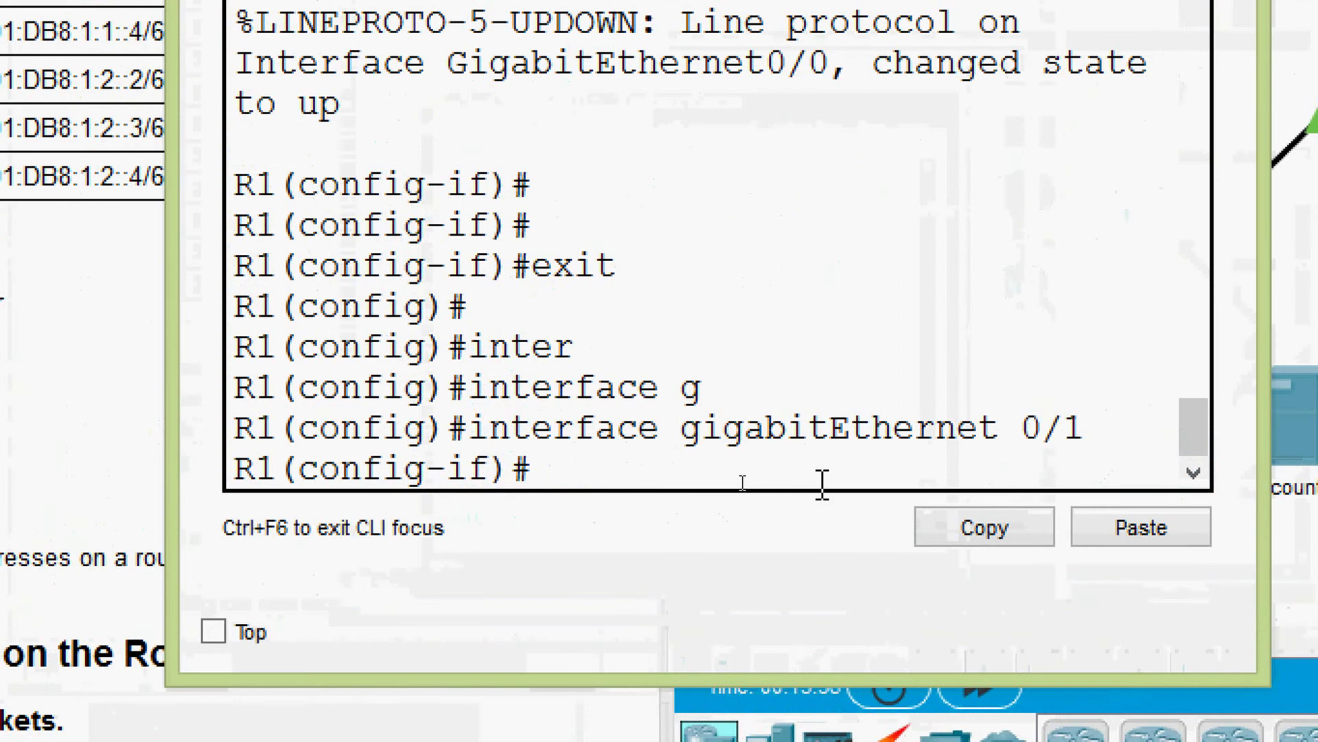
Assign the copied IPv6 address 2001:DB8:1:2::1/64 to R1's GigabitEthernet 0/1 interface.
type("ipv")
key("Tab")
type("a")
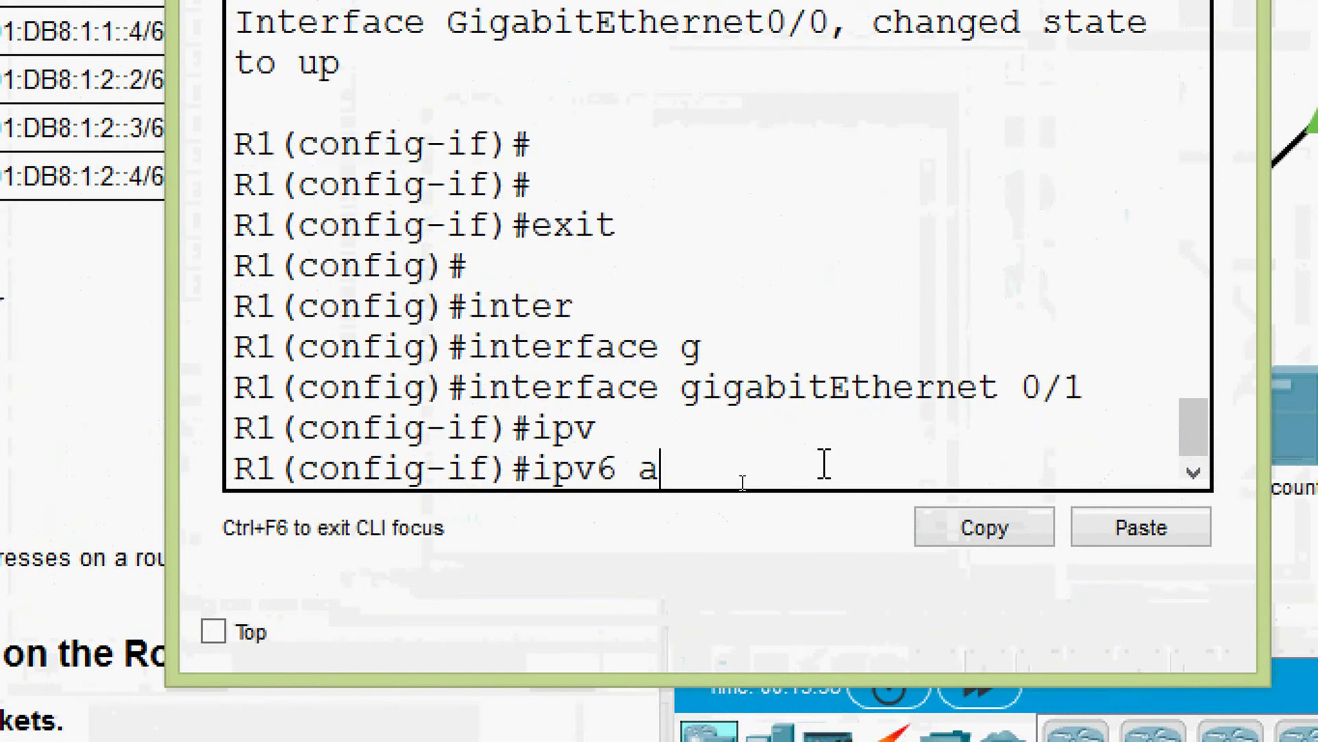
type("d")
key("Tab")
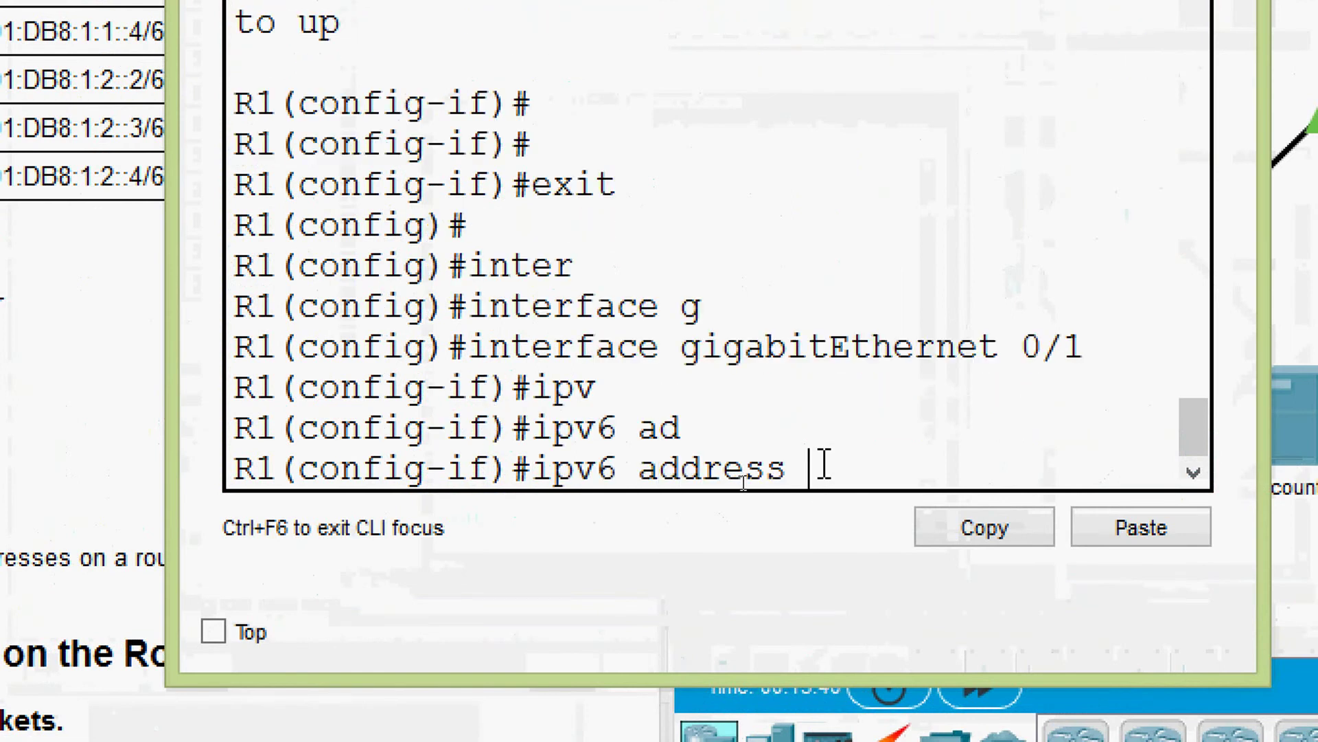
right_click(852, 467)
left_click(919, 534)
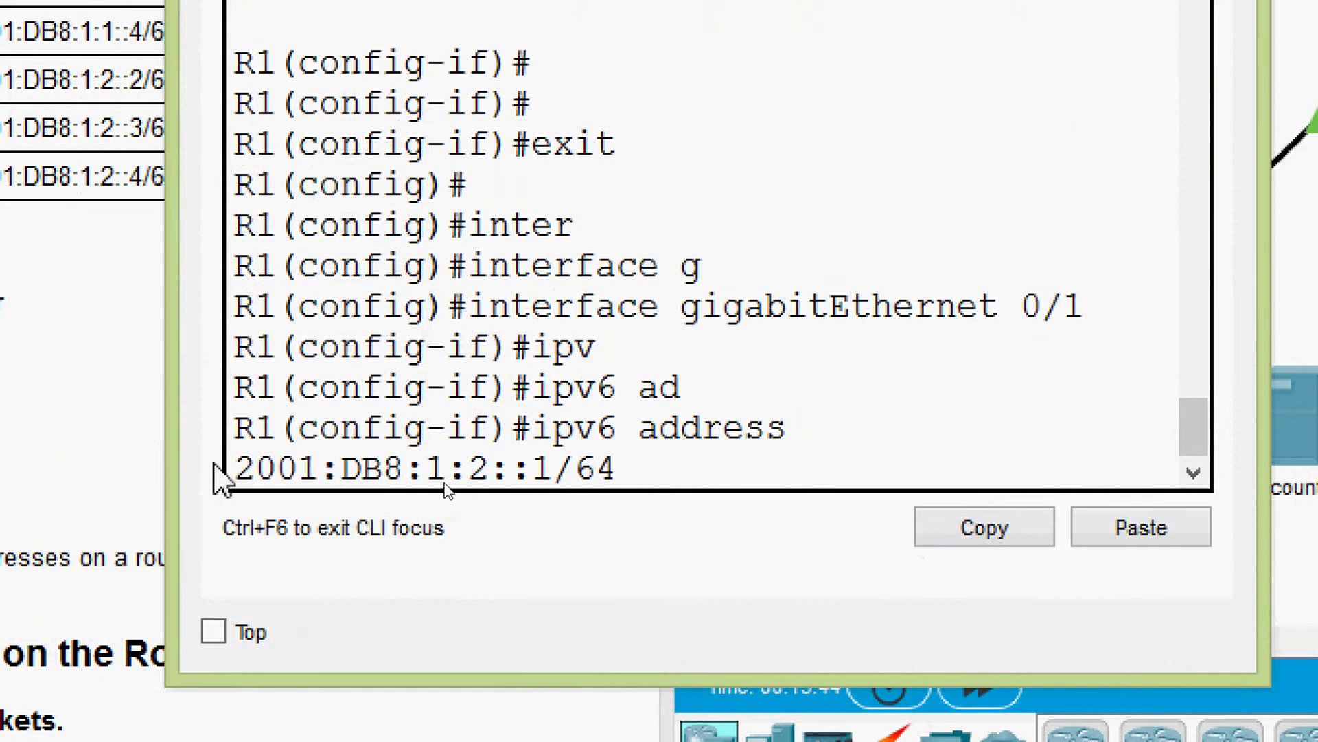
key("Return")
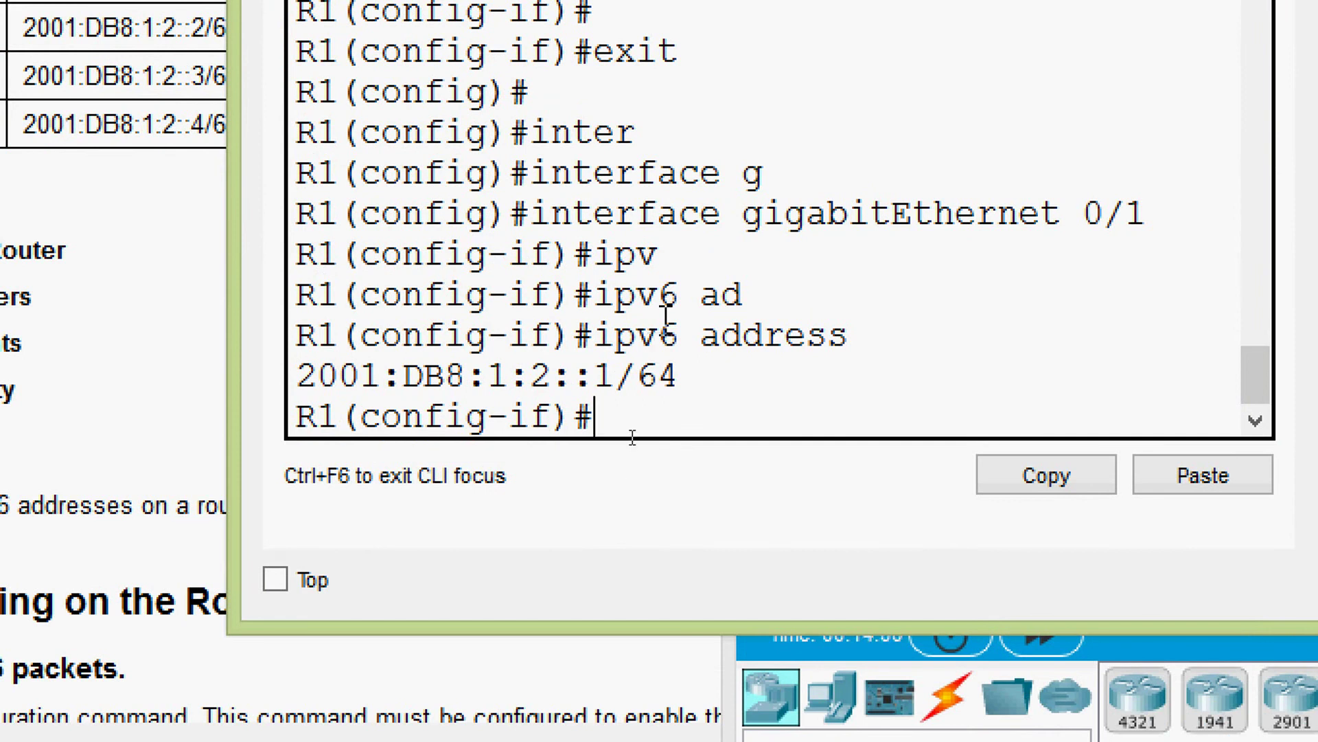
Set the link-local IPv6 address of R1's GigabitEthernet 0/1 interface to FE80::1.
type("ipv")
key("Tab")
key("Tab")
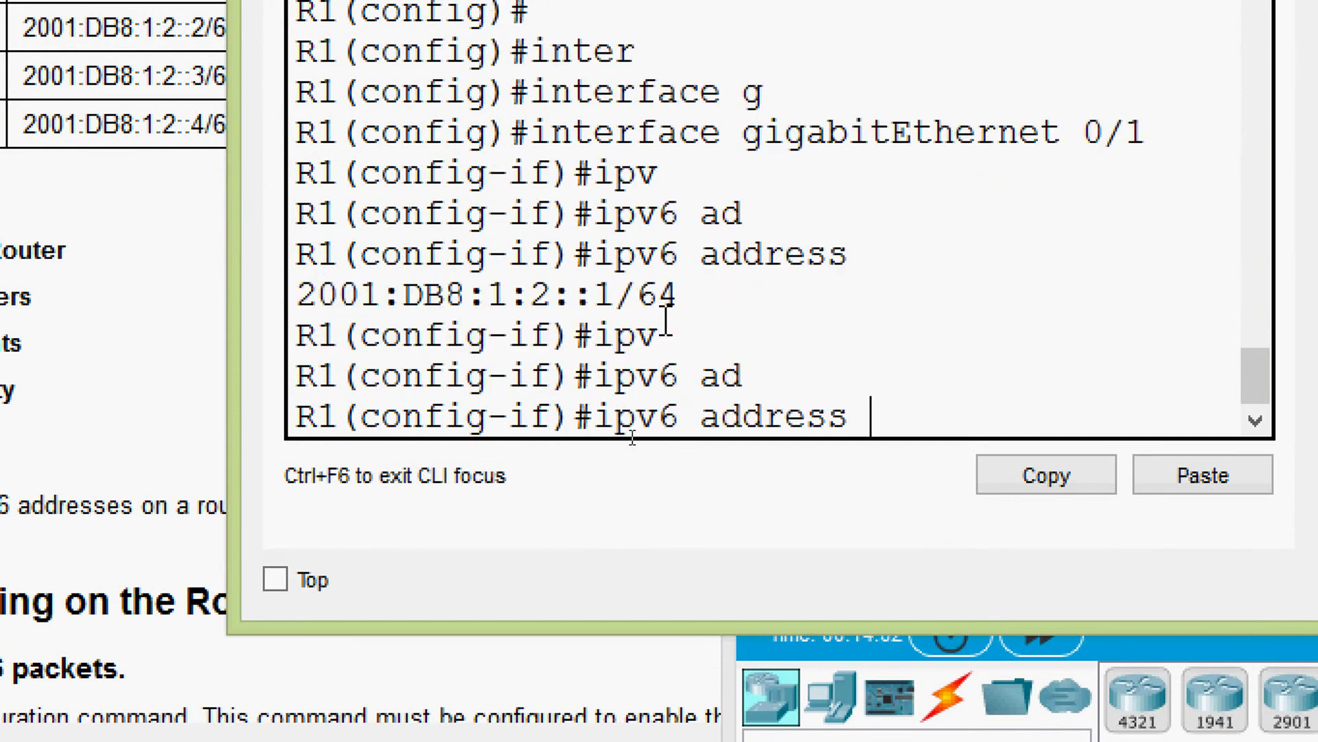
type("FE80")
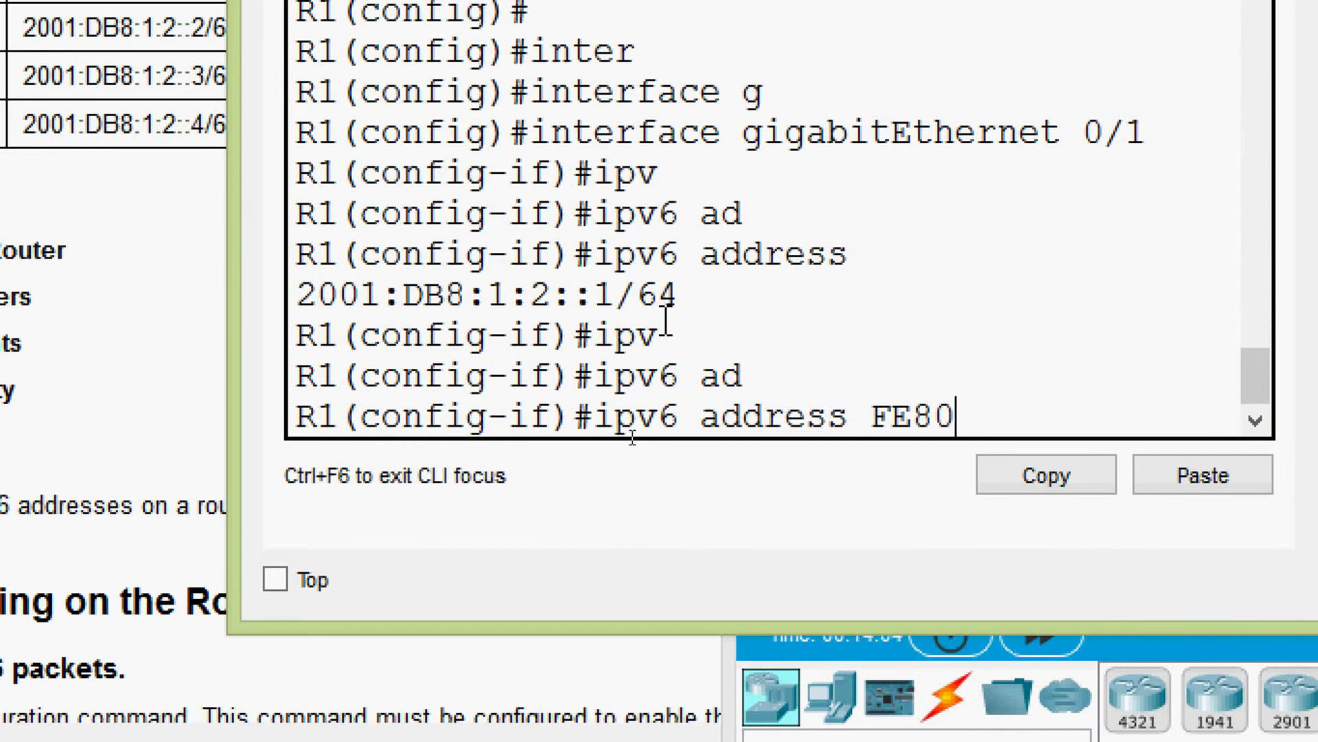
type("::1 link")
key("Tab")
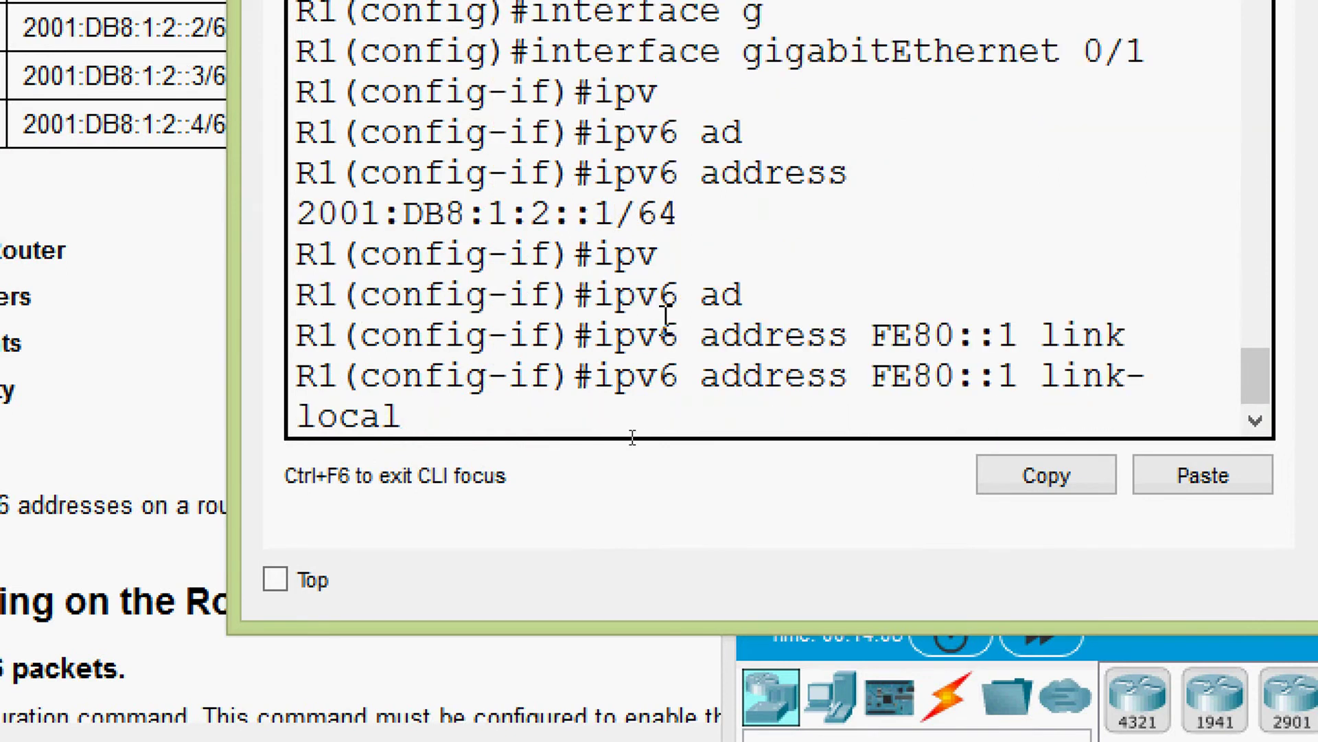
key("Return")
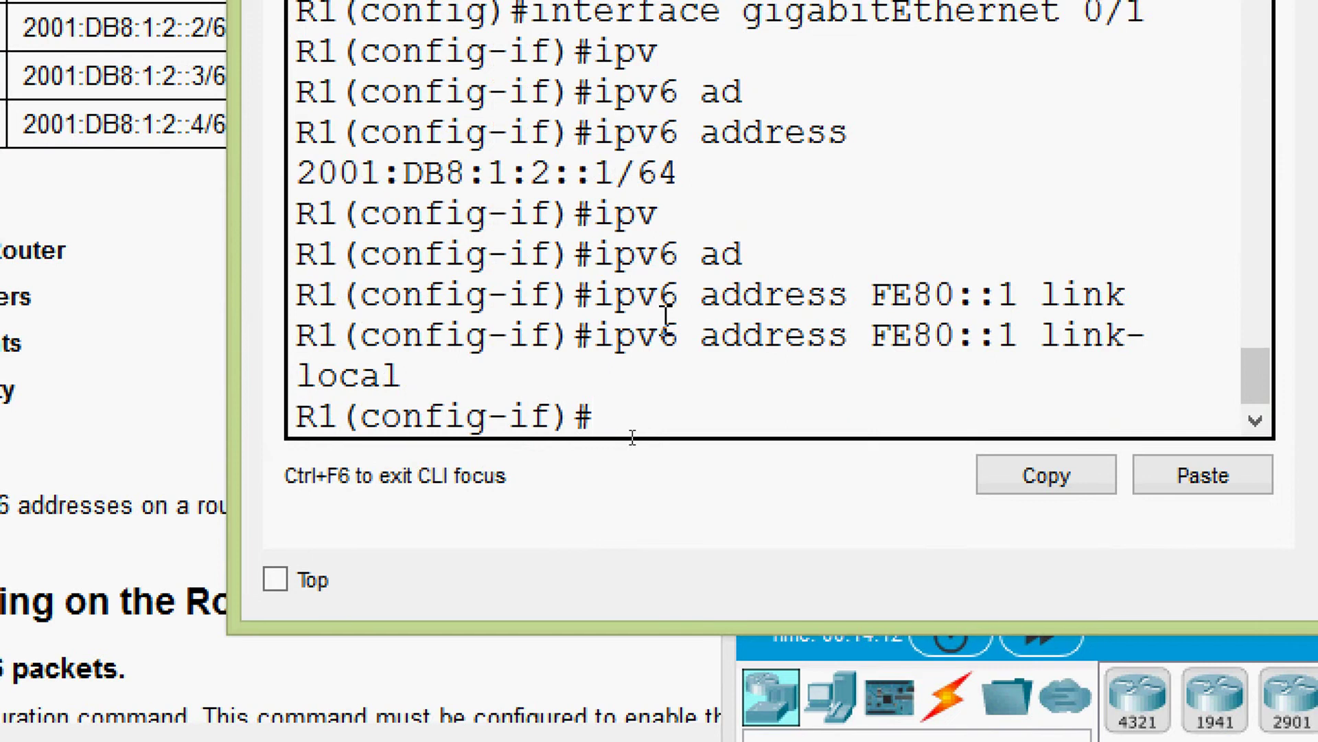
Activate R1's GigabitEthernet 0/1 interface with no shutdown, close the R1 window and return to the activity instructions.
type("no sh")
key("Tab")
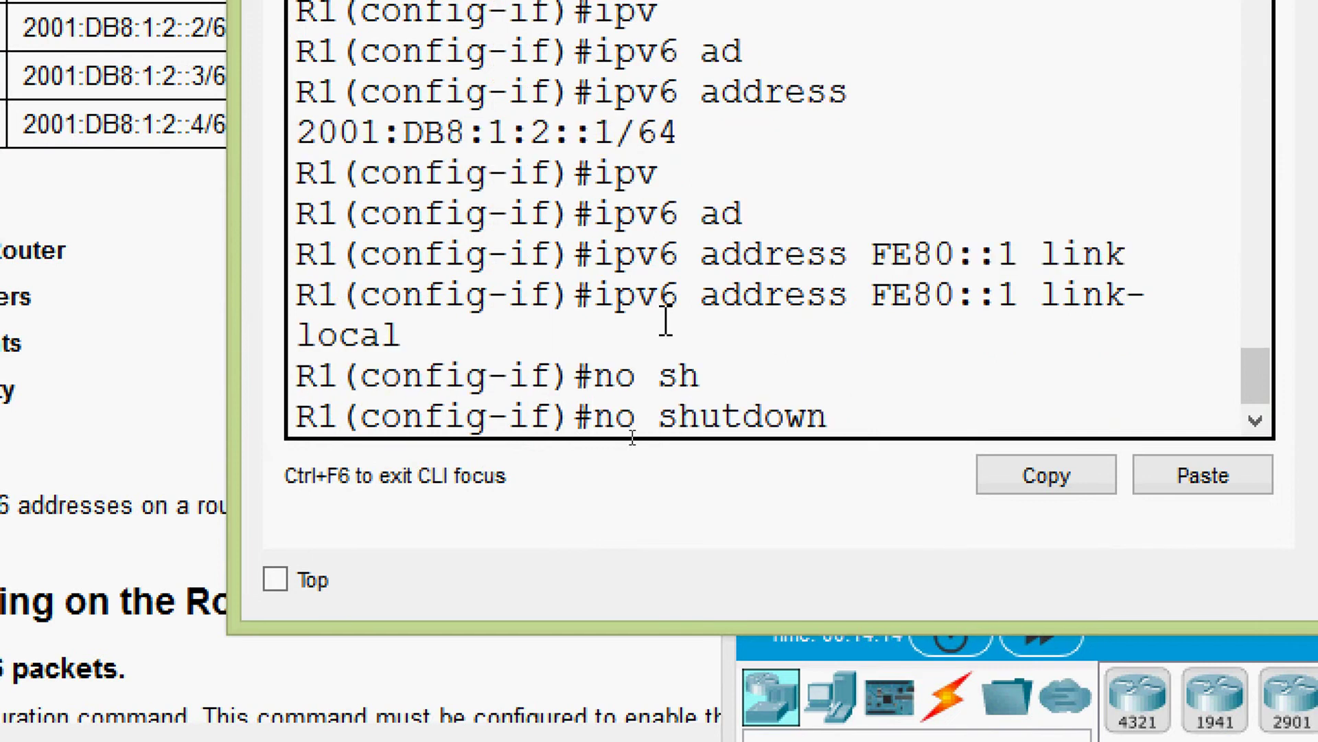
key("Return")
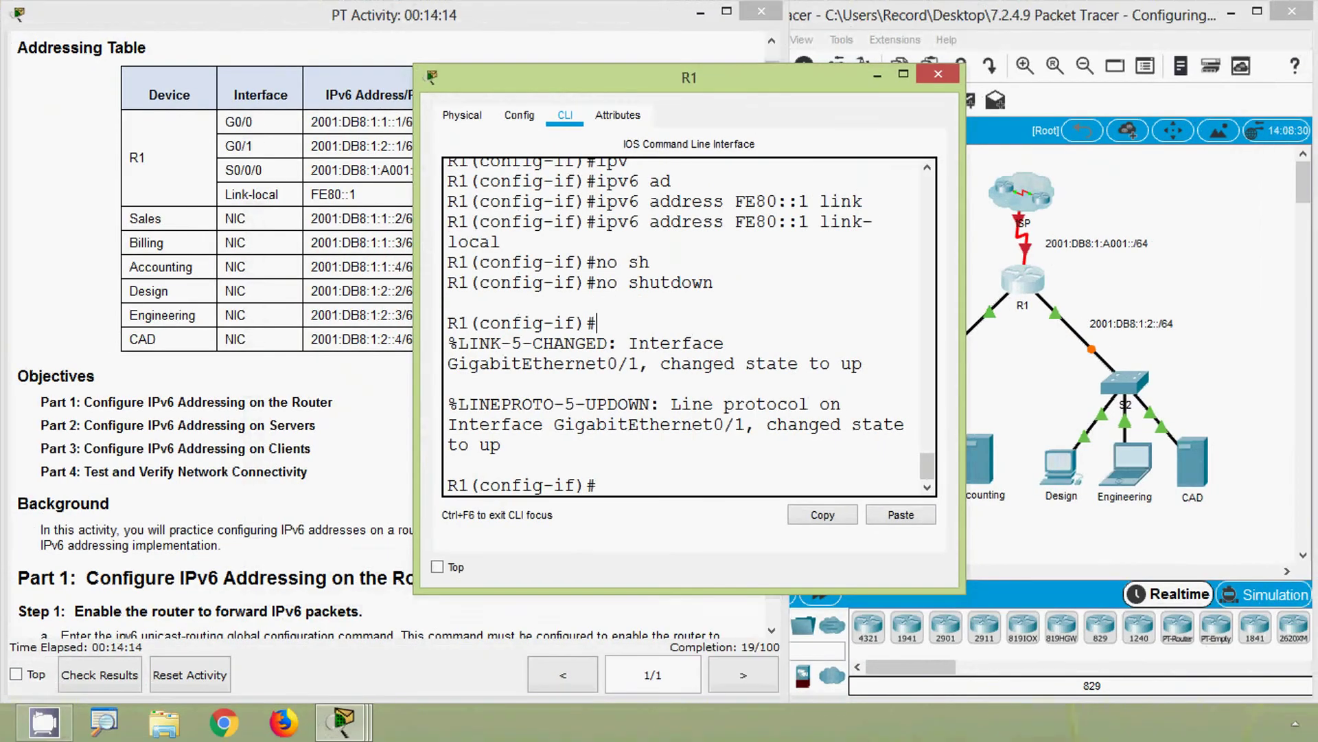
left_click(938, 73)
scroll(349, 415, "down", 9)
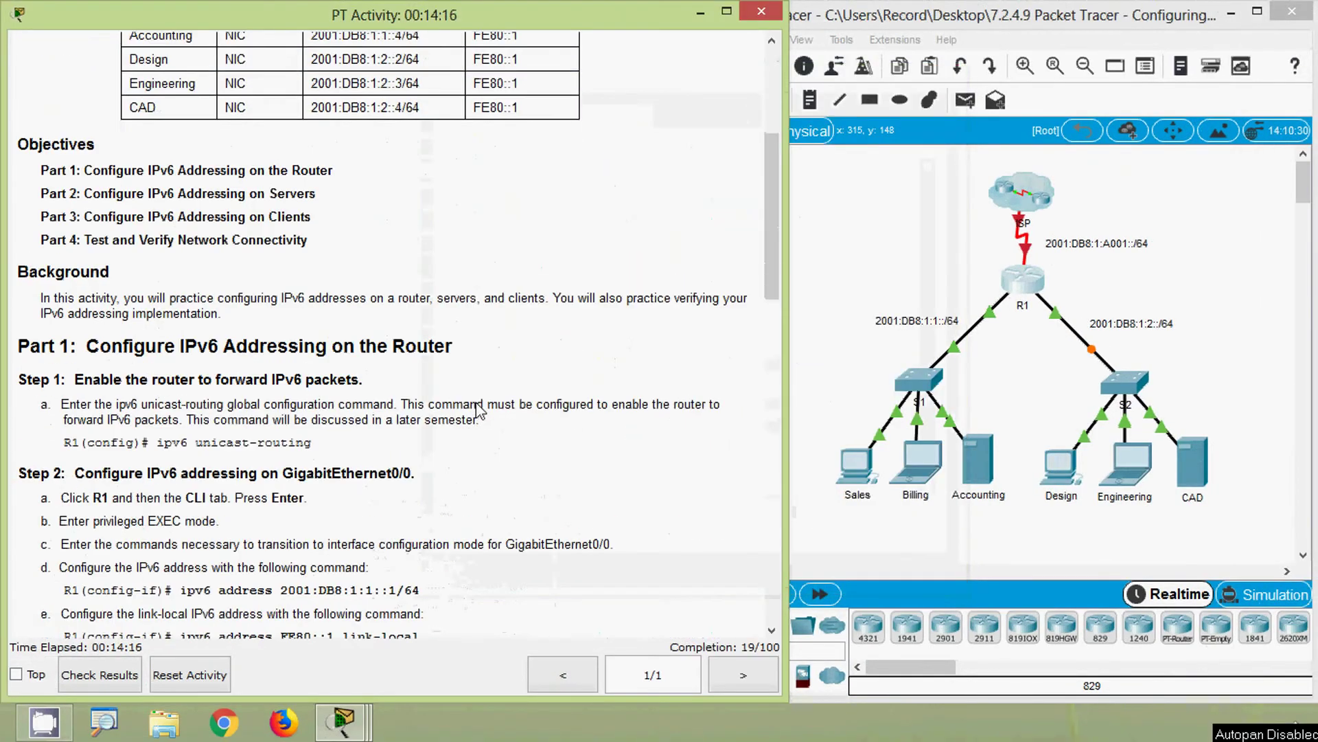
Check the Serial0/0/0 instructions and R1's serial link, and copy the S0/0/0 address 2001:DB8:1:A001::2/64 from the addressing table.
scroll(319, 416, "down", 3)
scroll(172, 365, "down", 2)
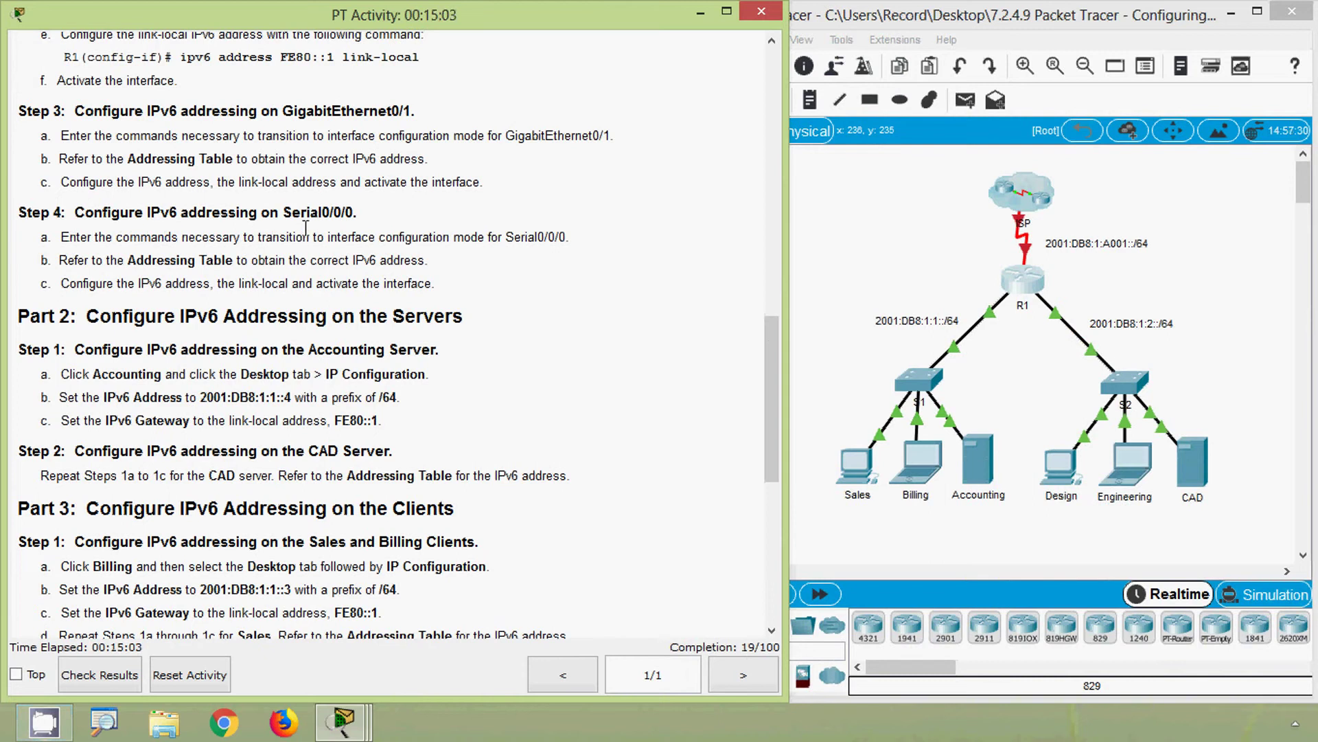
left_click(1210, 297)
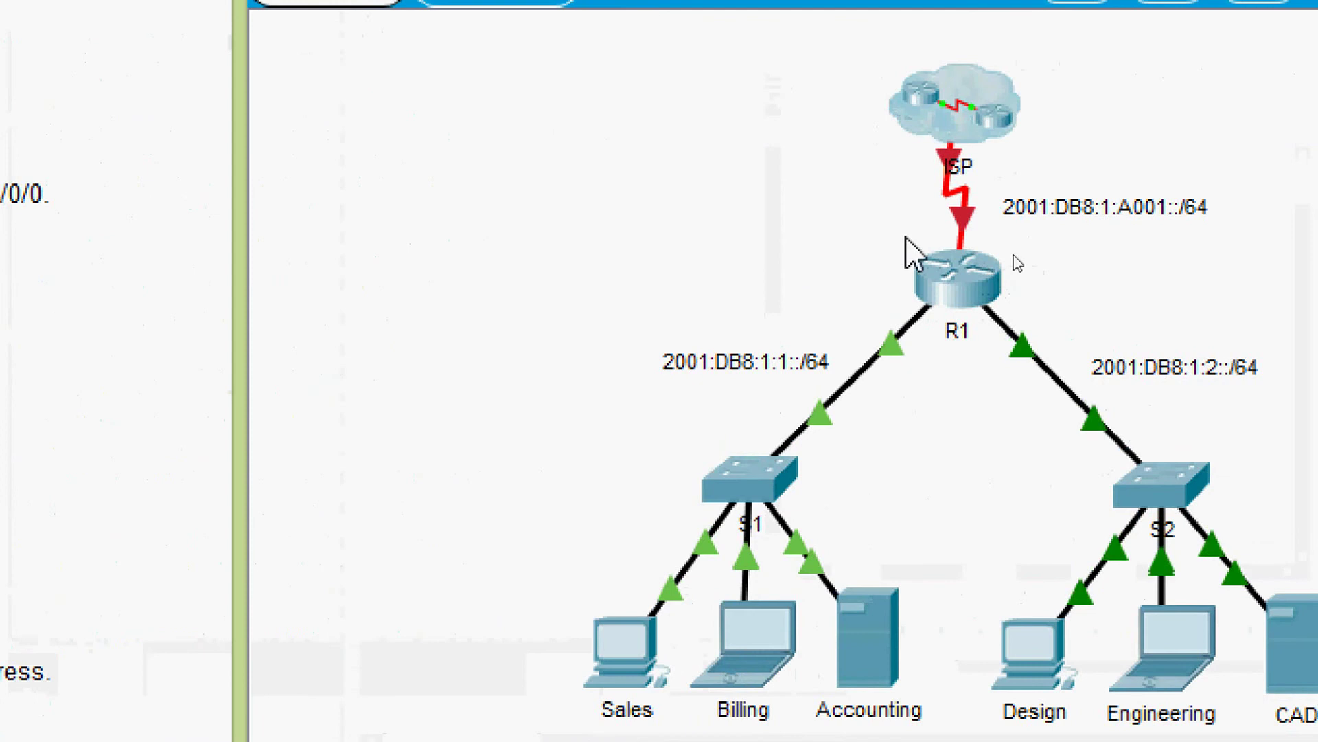
mouse_move(973, 233)
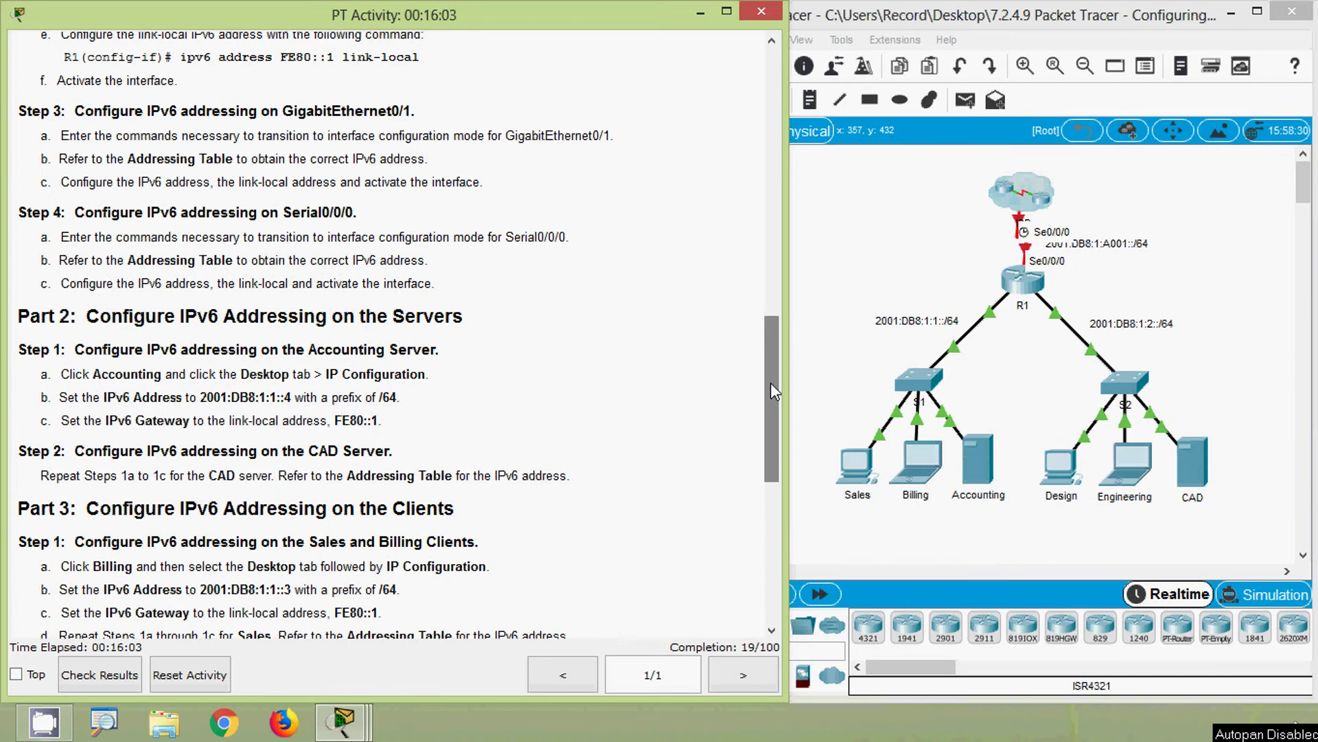
left_click_drag(770, 382, 768, 109)
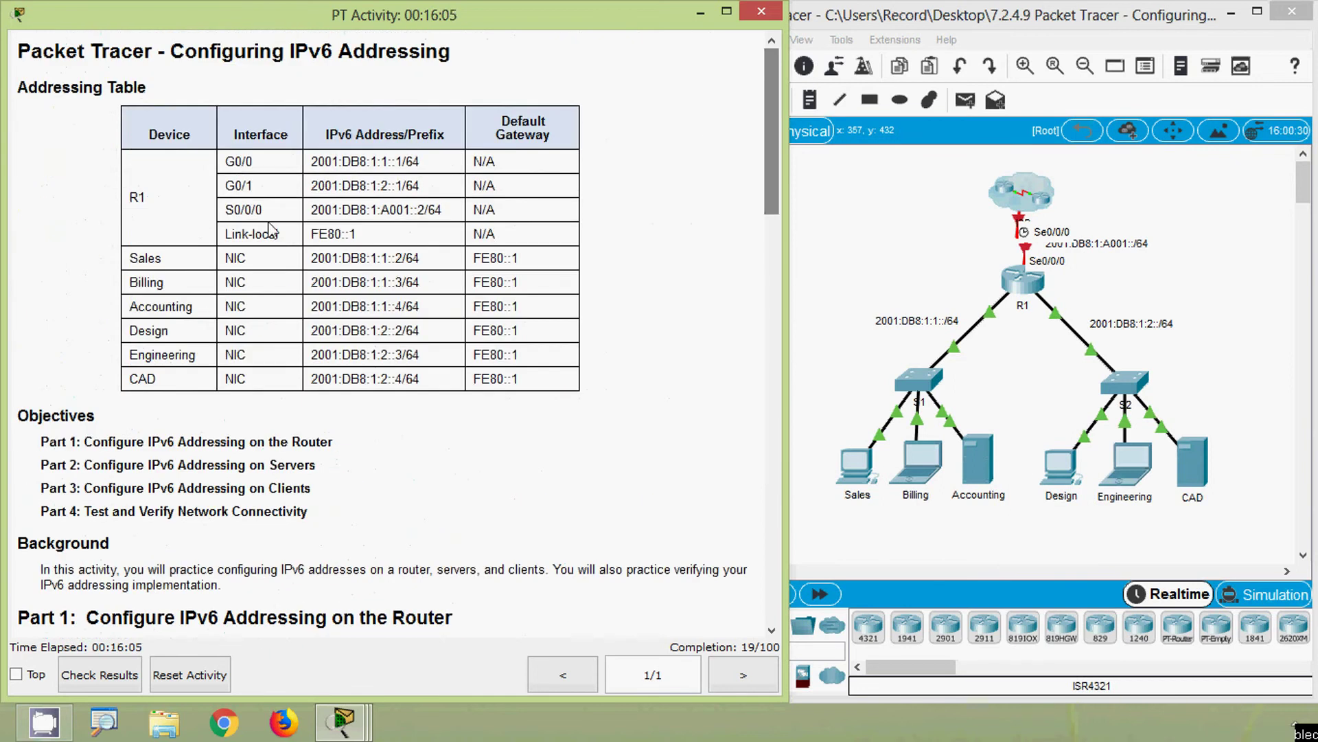
left_click_drag(129, 197, 229, 218)
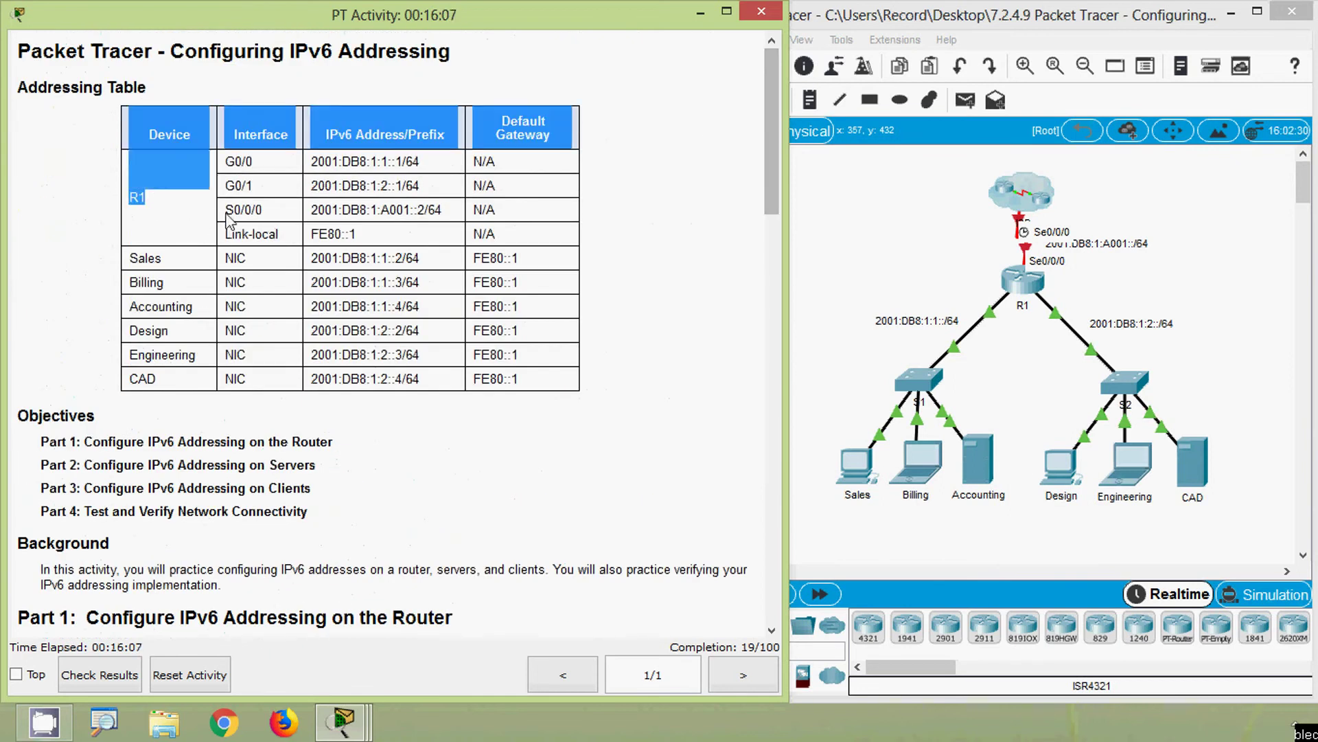
left_click(231, 217)
left_click_drag(313, 212, 444, 210)
key("ctrl+c")
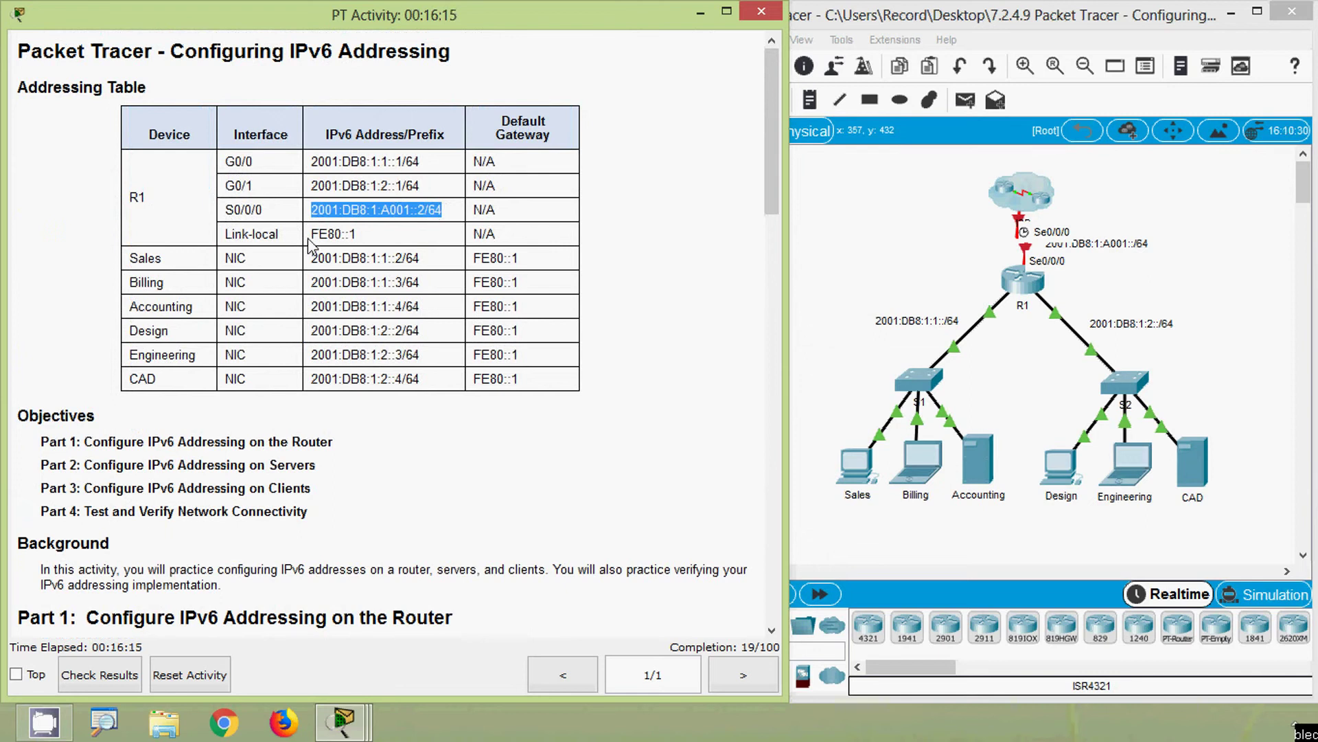
left_click_drag(309, 239, 366, 237)
left_click(479, 287)
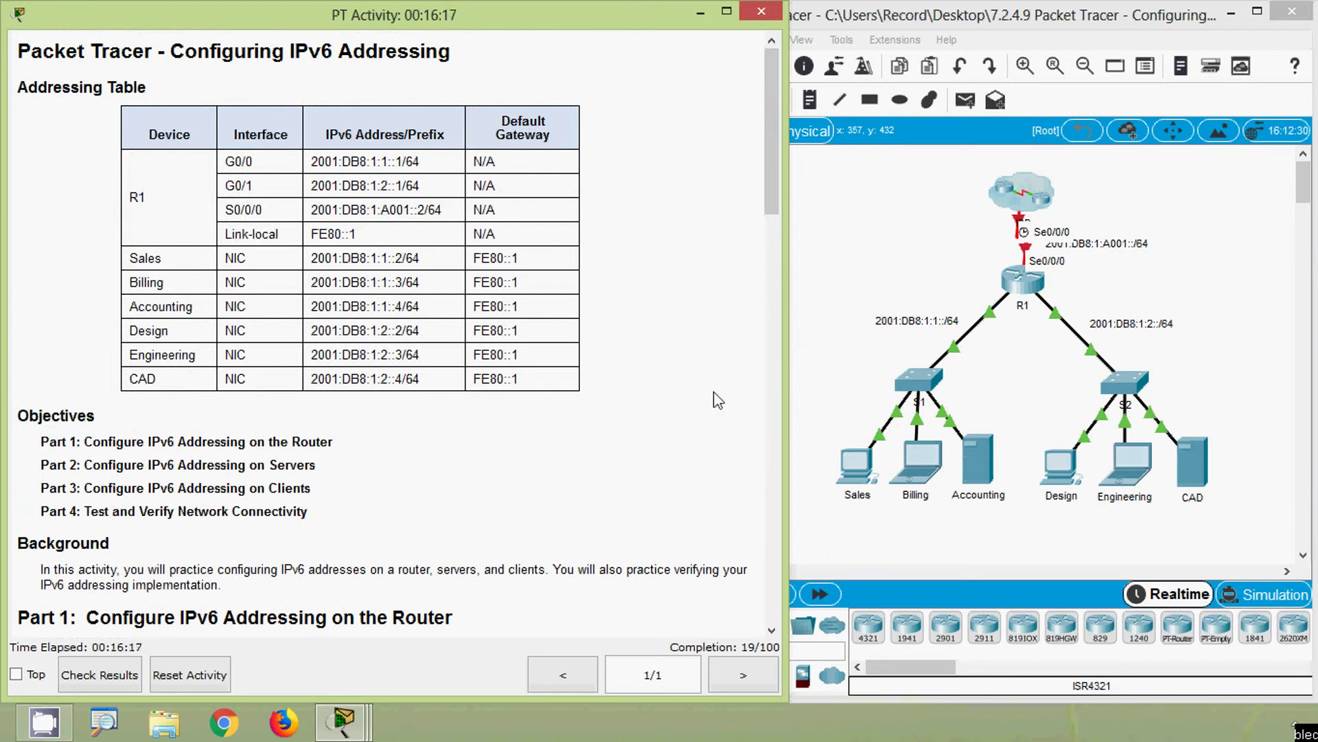
Reopen R1's command line and enter interface configuration mode for serial 0/0/0.
left_click(833, 377)
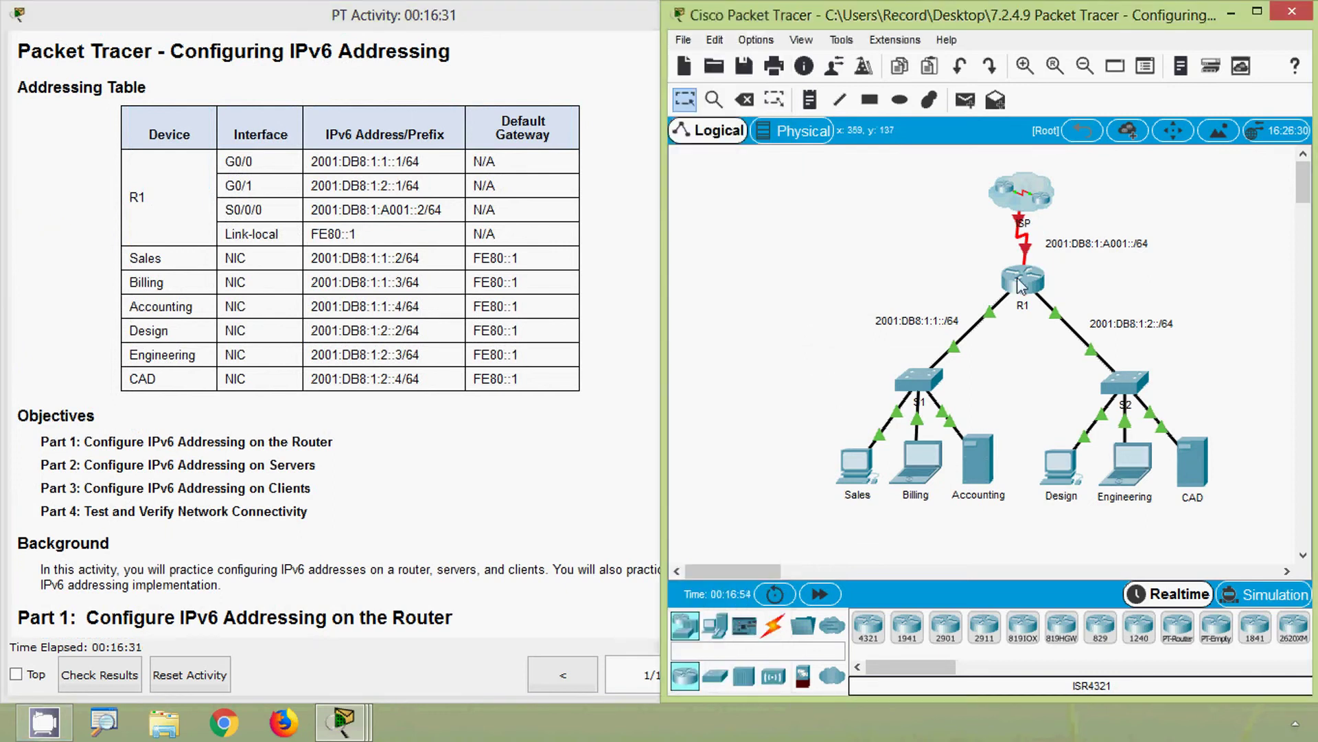
left_click(1020, 281)
left_click_drag(637, 87, 654, 77)
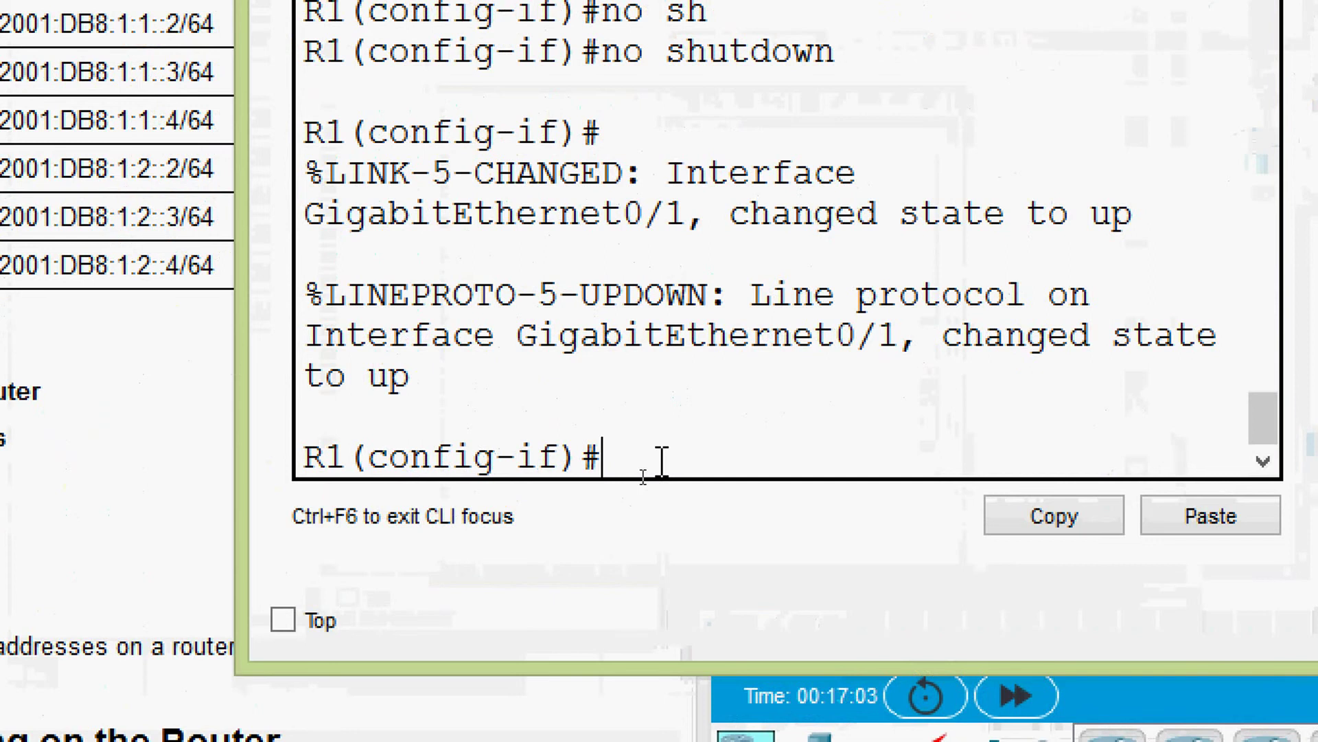
type("int ")
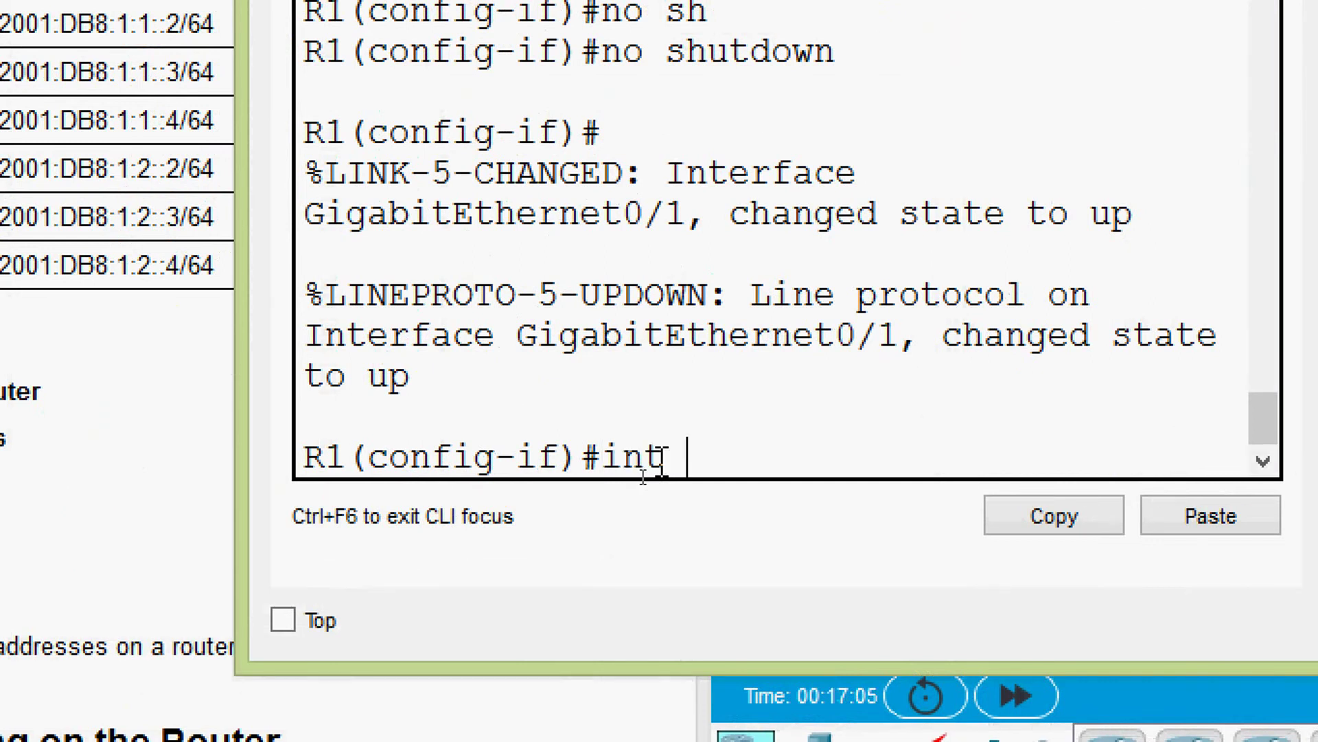
type("ser 0")
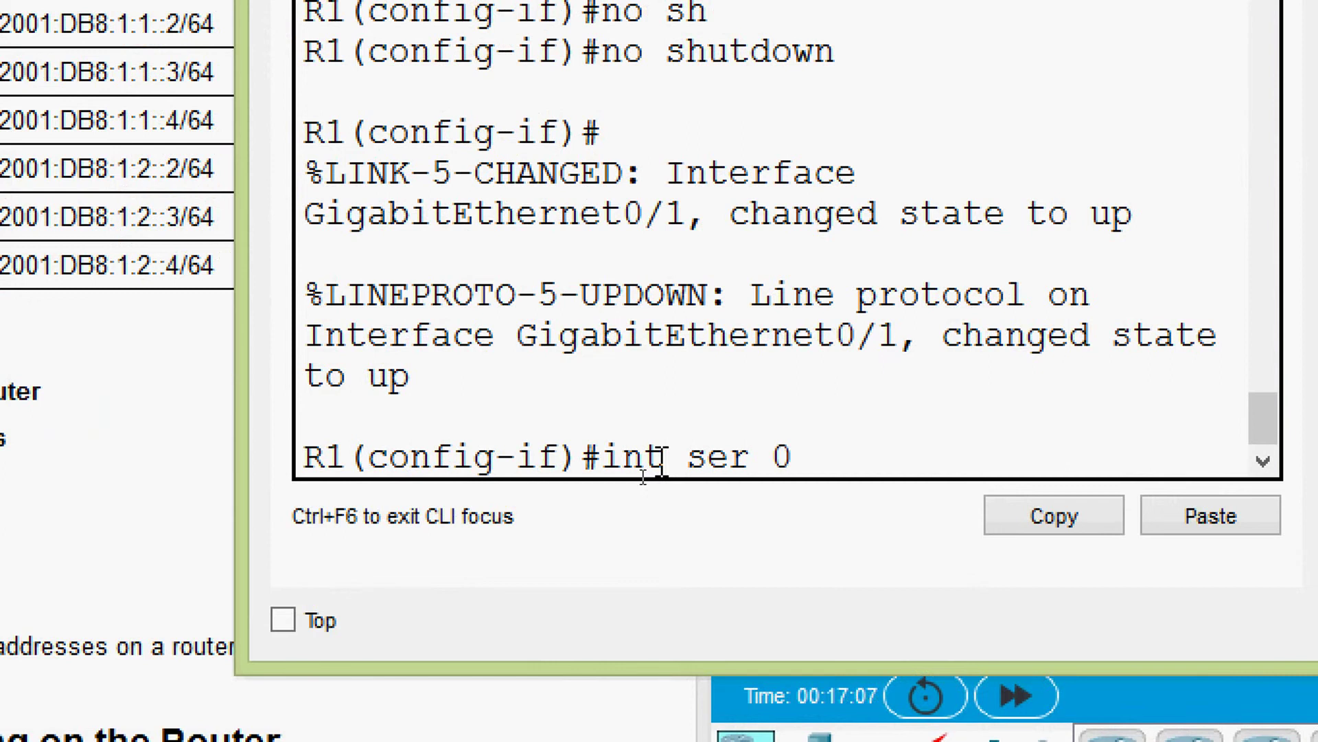
type("/0/0")
key("Return")
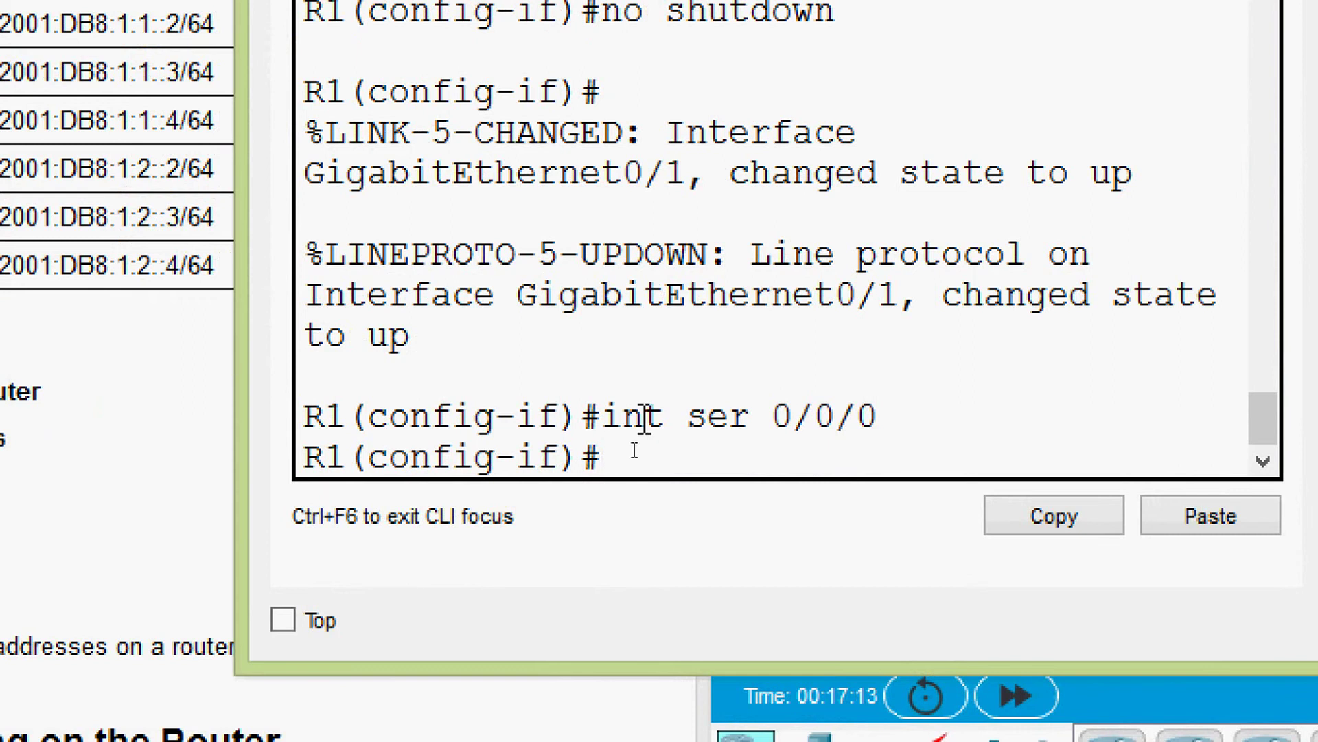
Assign the copied IPv6 address 2001:DB8:1:A001::2/64 to R1's Serial 0/0/0 interface.
type("ipv")
key("Tab")
type("ad")
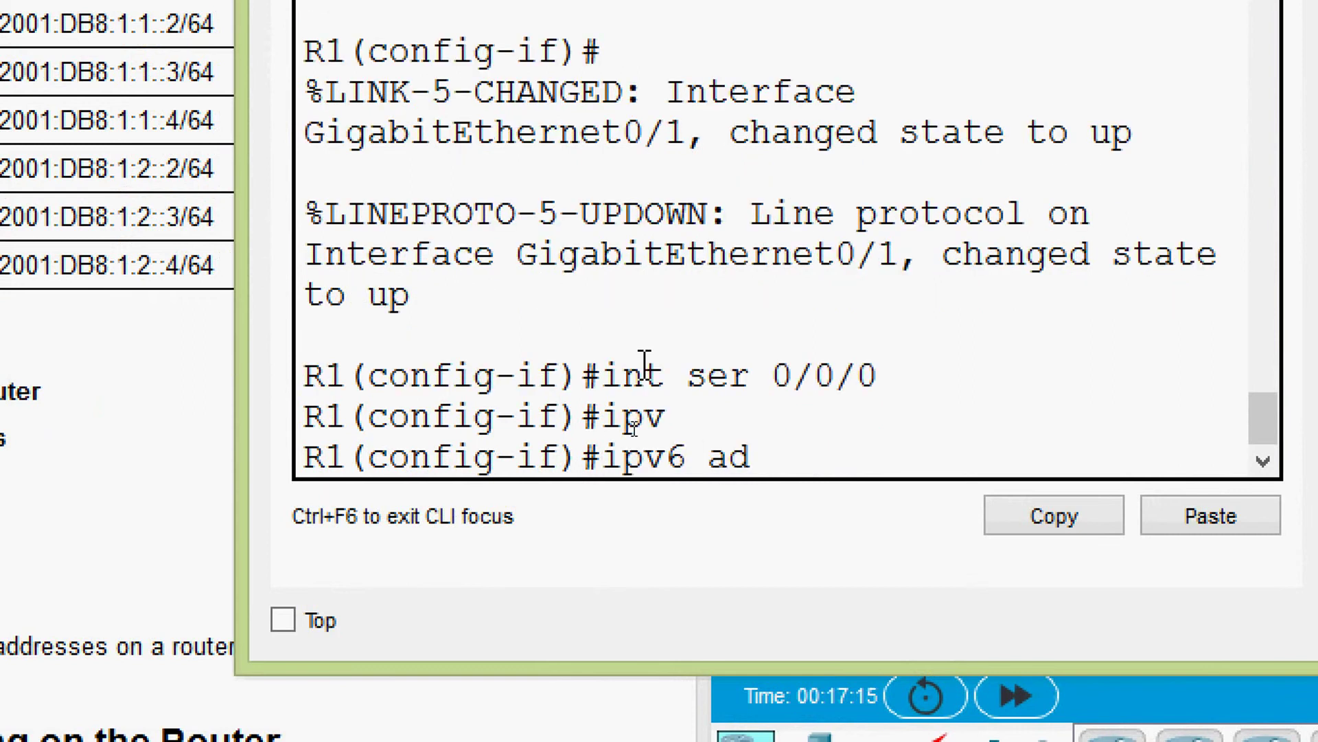
key("Tab")
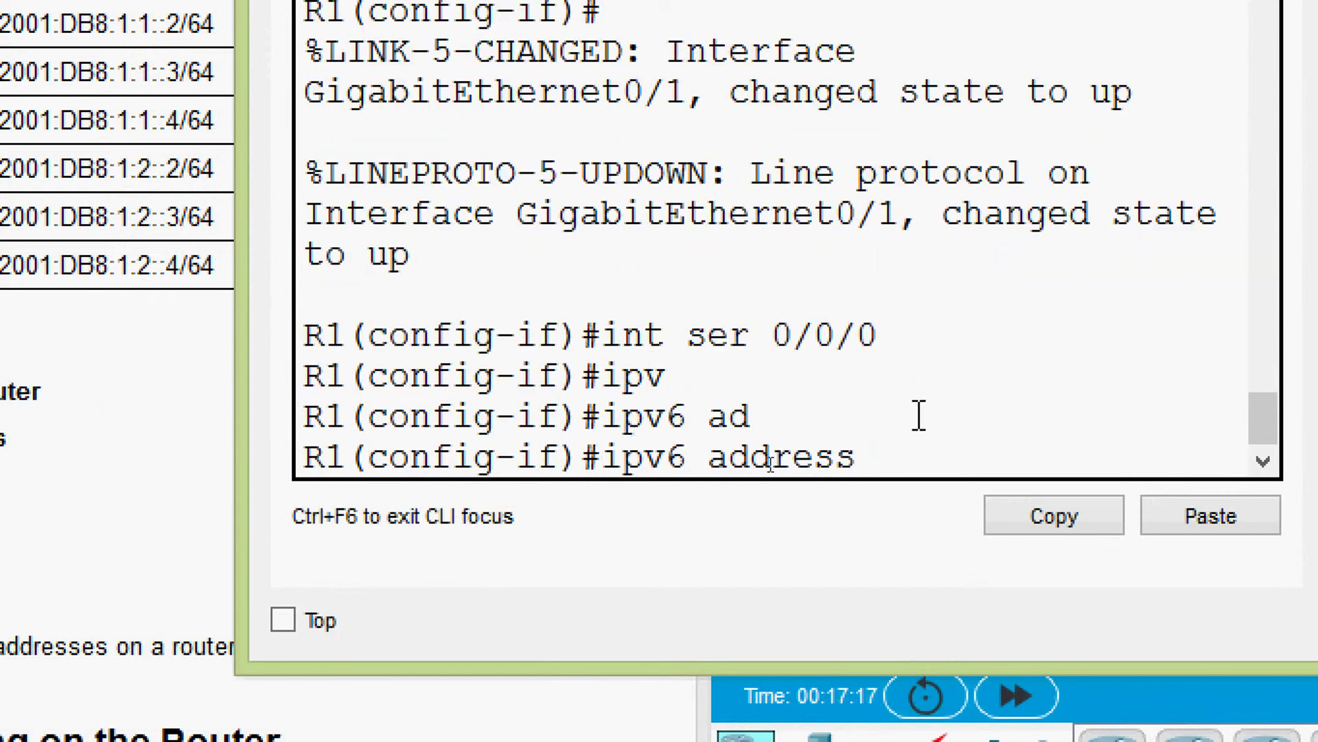
right_click(911, 451)
left_click(965, 531)
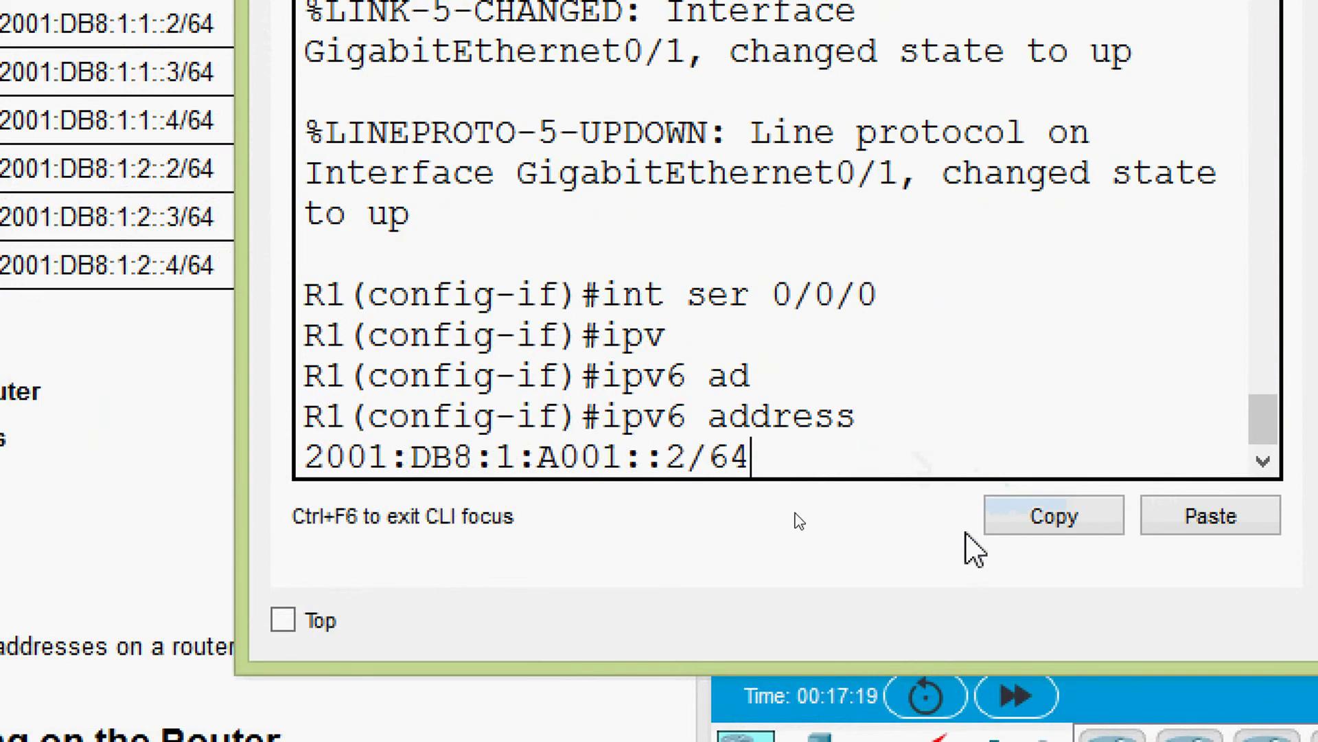
key("Return")
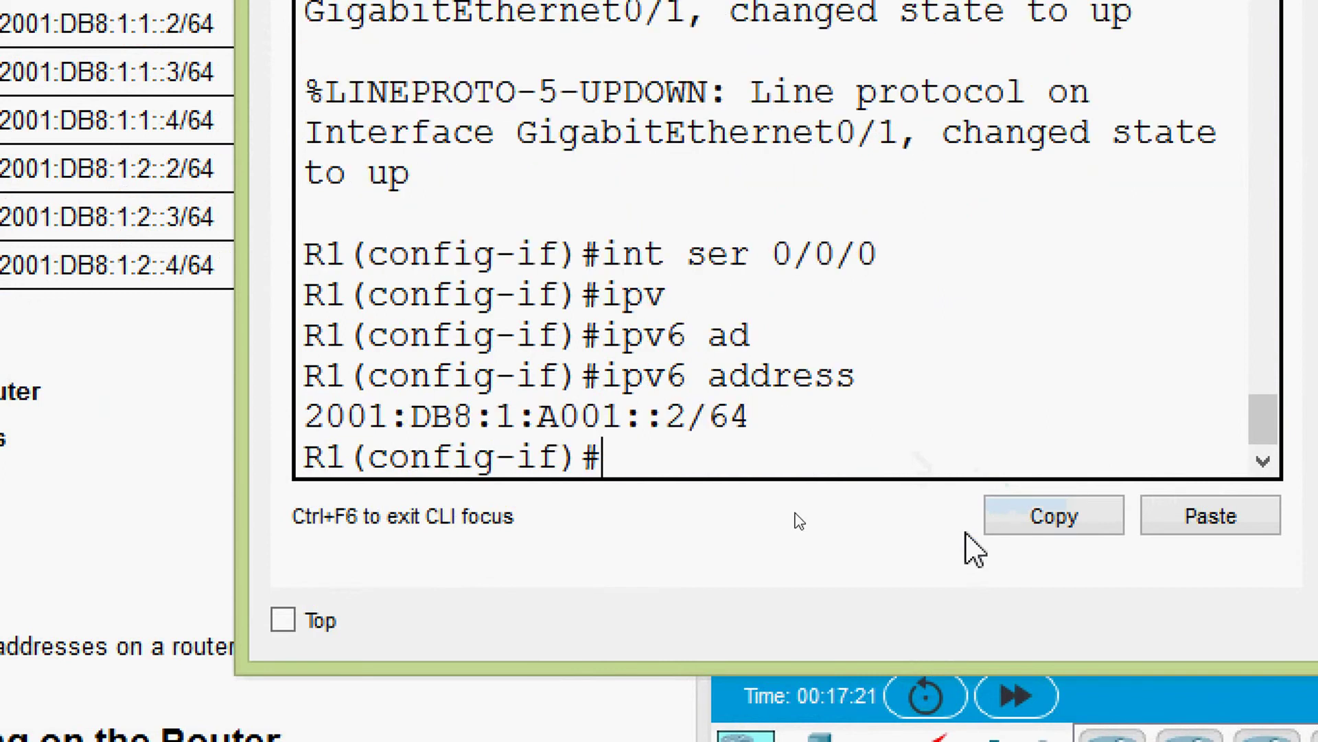
Set the link-local IPv6 address of R1's Serial 0/0/0 interface to FE80::1.
type("ipv")
key("Tab")
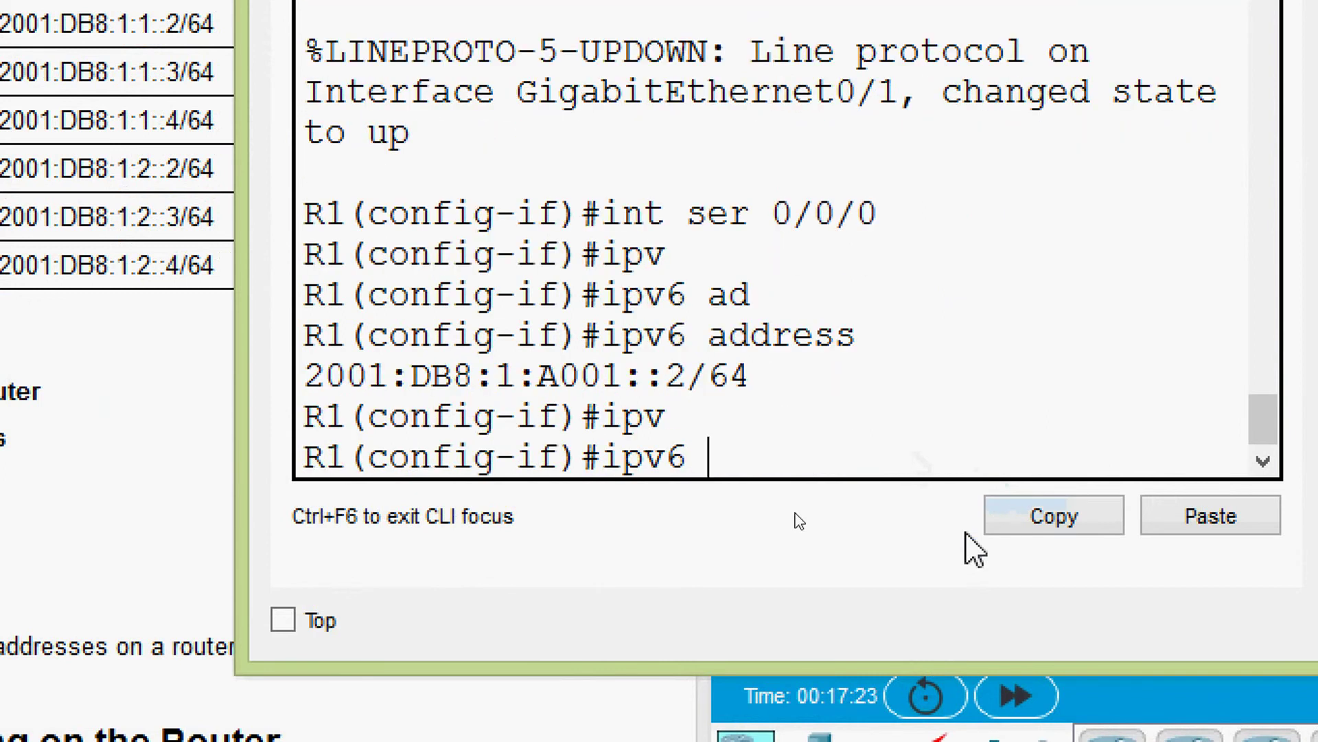
type("ad")
key("Tab")
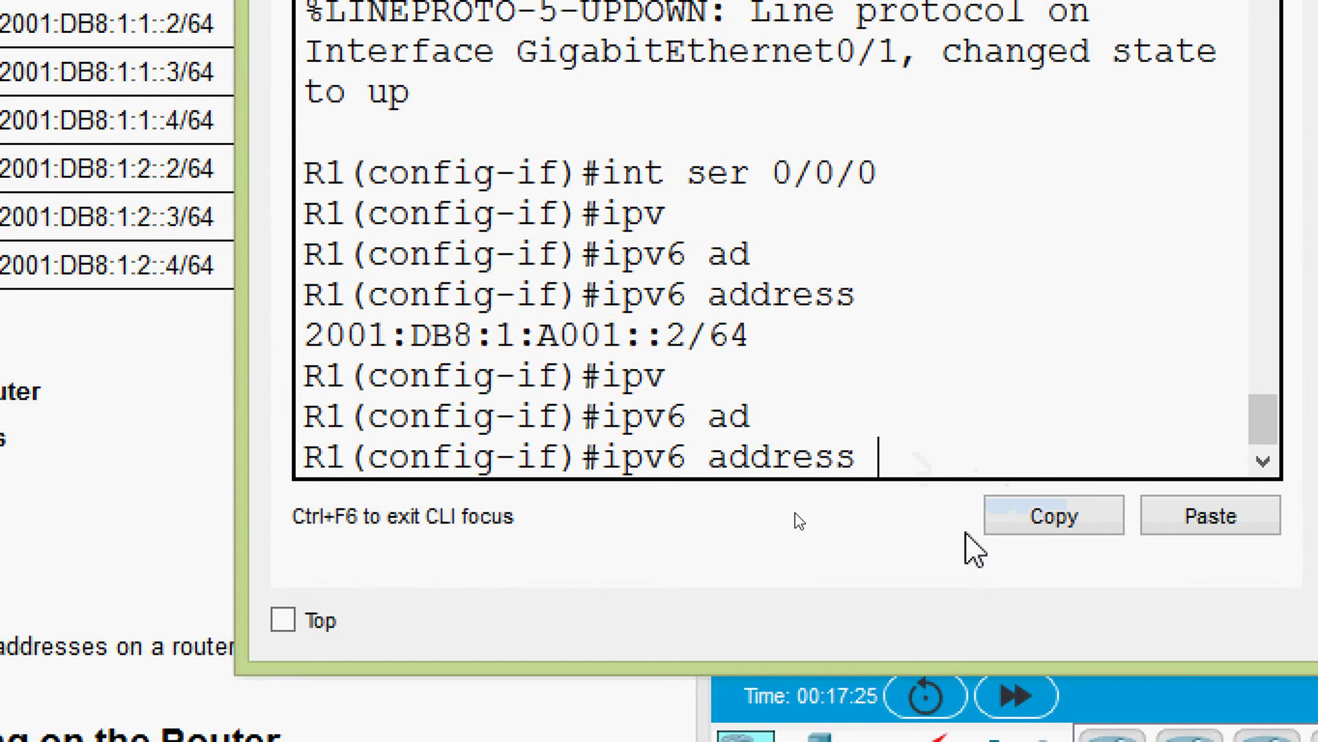
type("FE80")
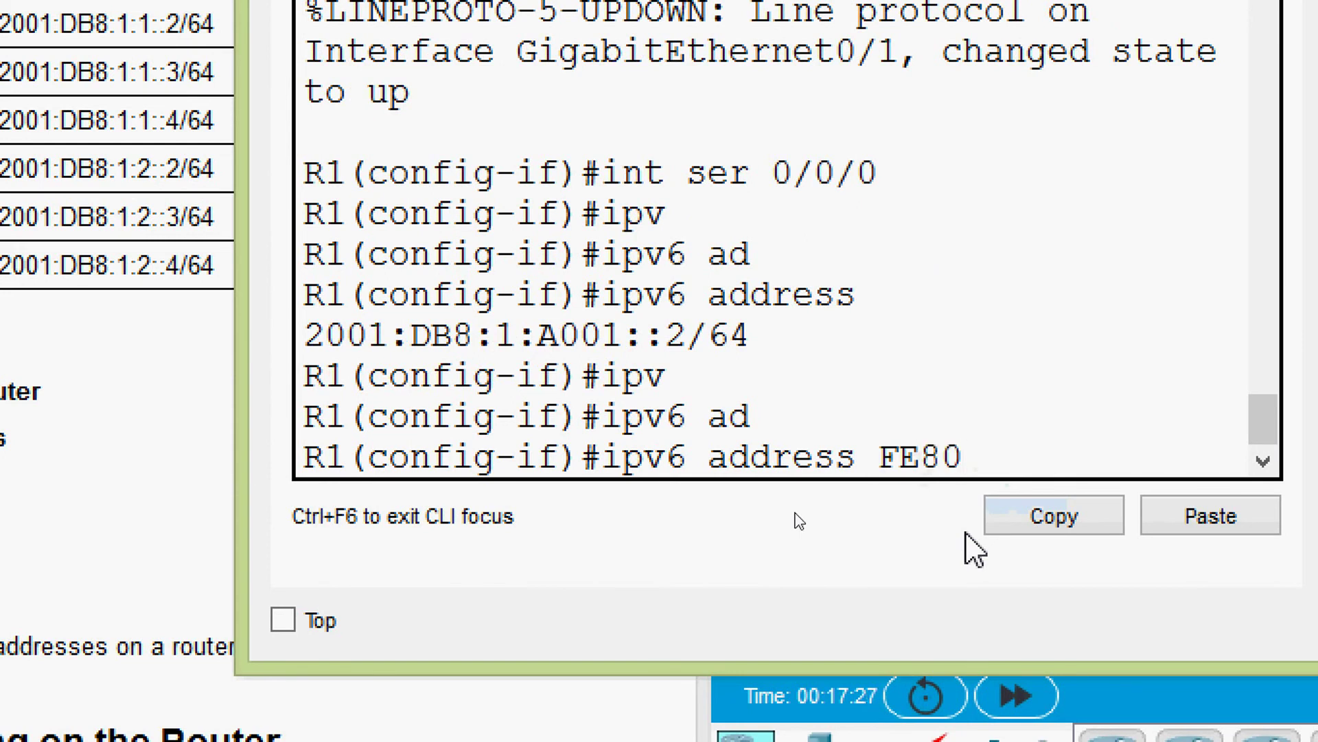
type("::1 li")
key("Tab")
key("Return")
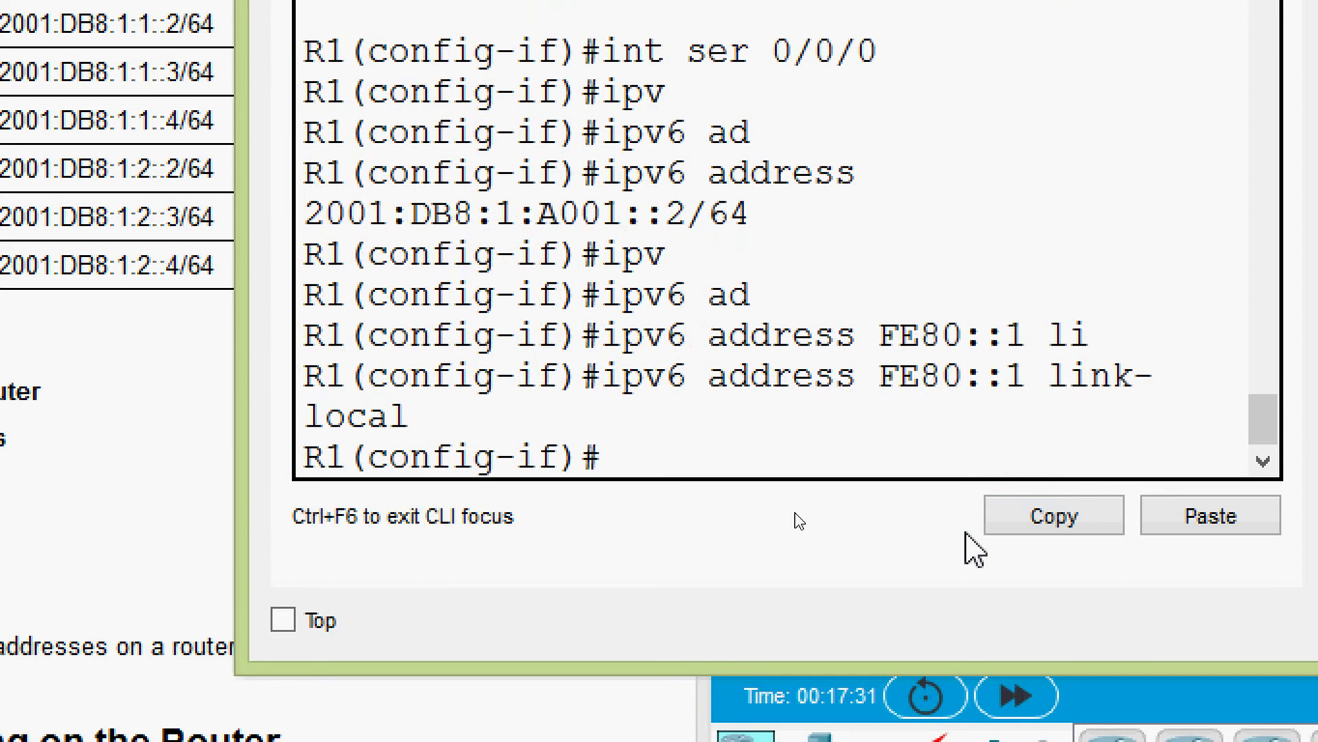
Activate R1's Serial 0/0/0 interface with no shutdown, minimize the R1 window and return to the activity instructions.
type("no shu")
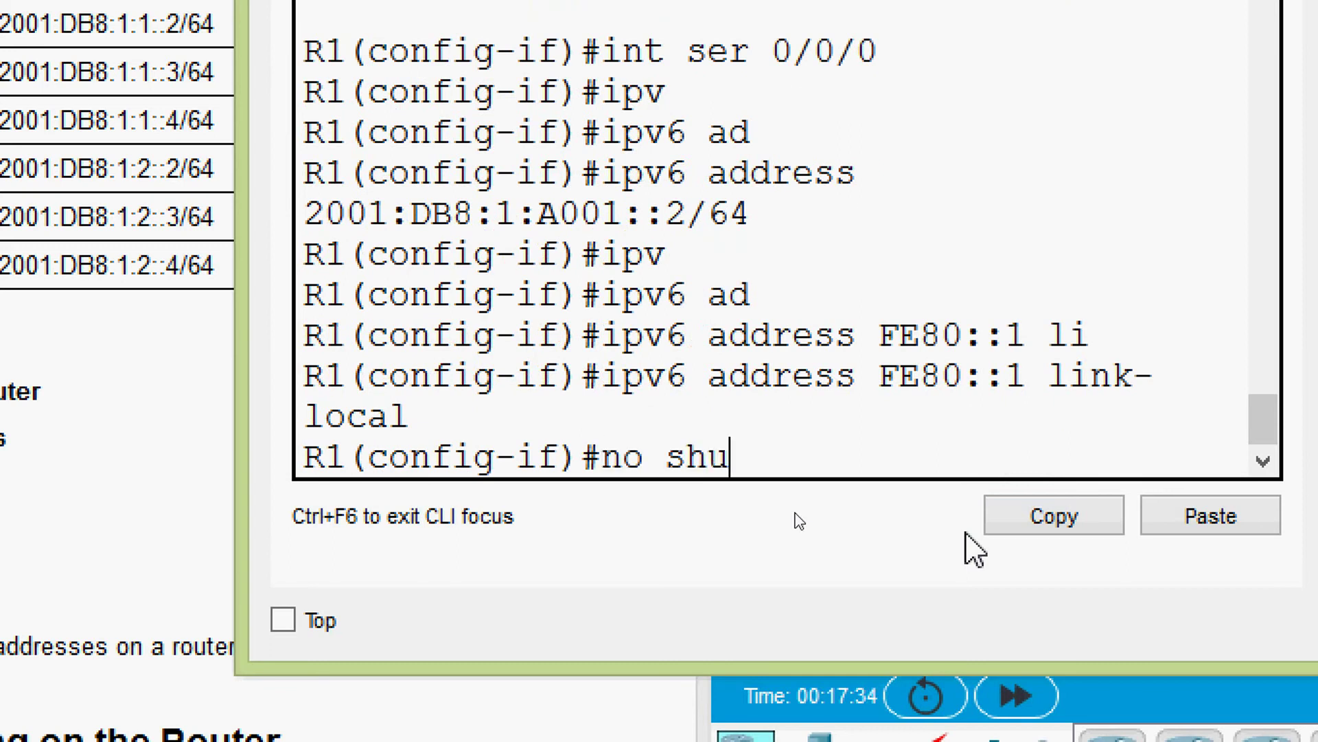
key("Tab")
key("Return")
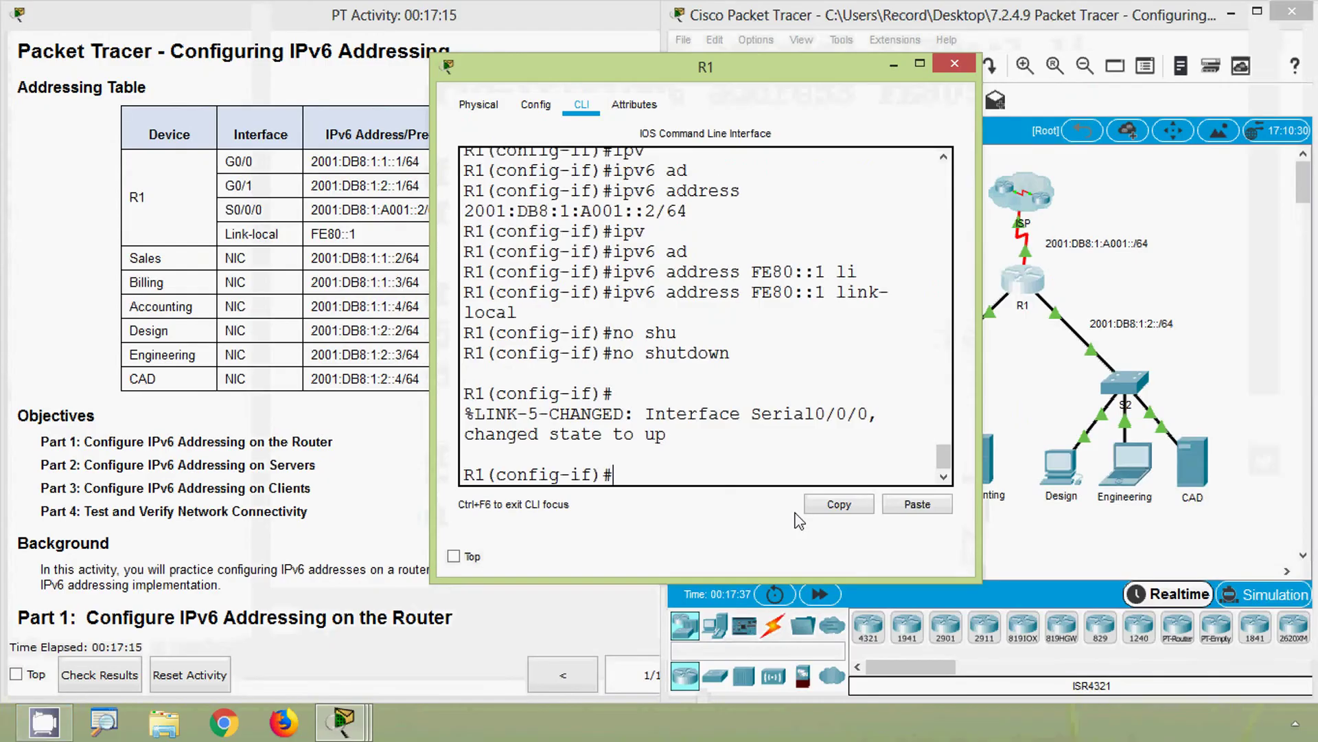
left_click(894, 63)
double_click(453, 15)
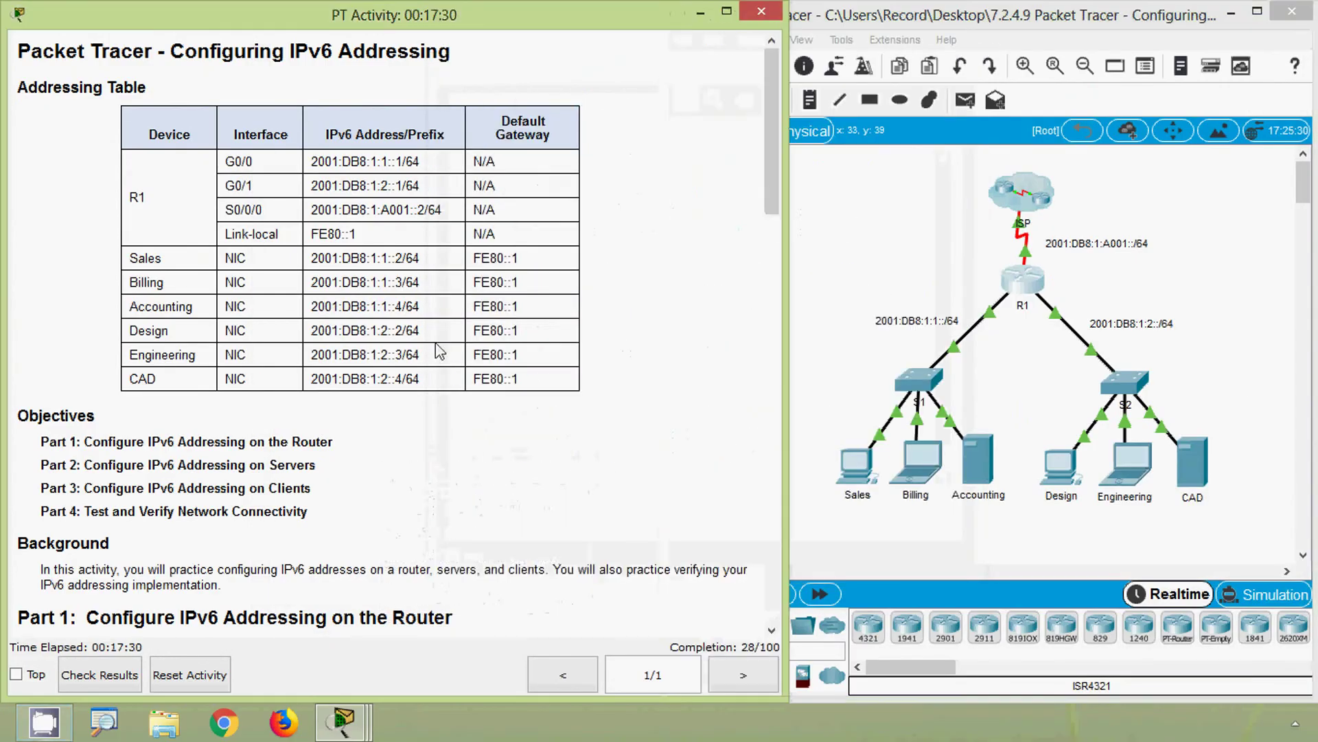
Copy the Accounting server's IPv6 address 2001:DB8:1:1::4 from Part 2, Step 1 of the instructions.
scroll(436, 361, "down", 5)
scroll(434, 360, "down", 5)
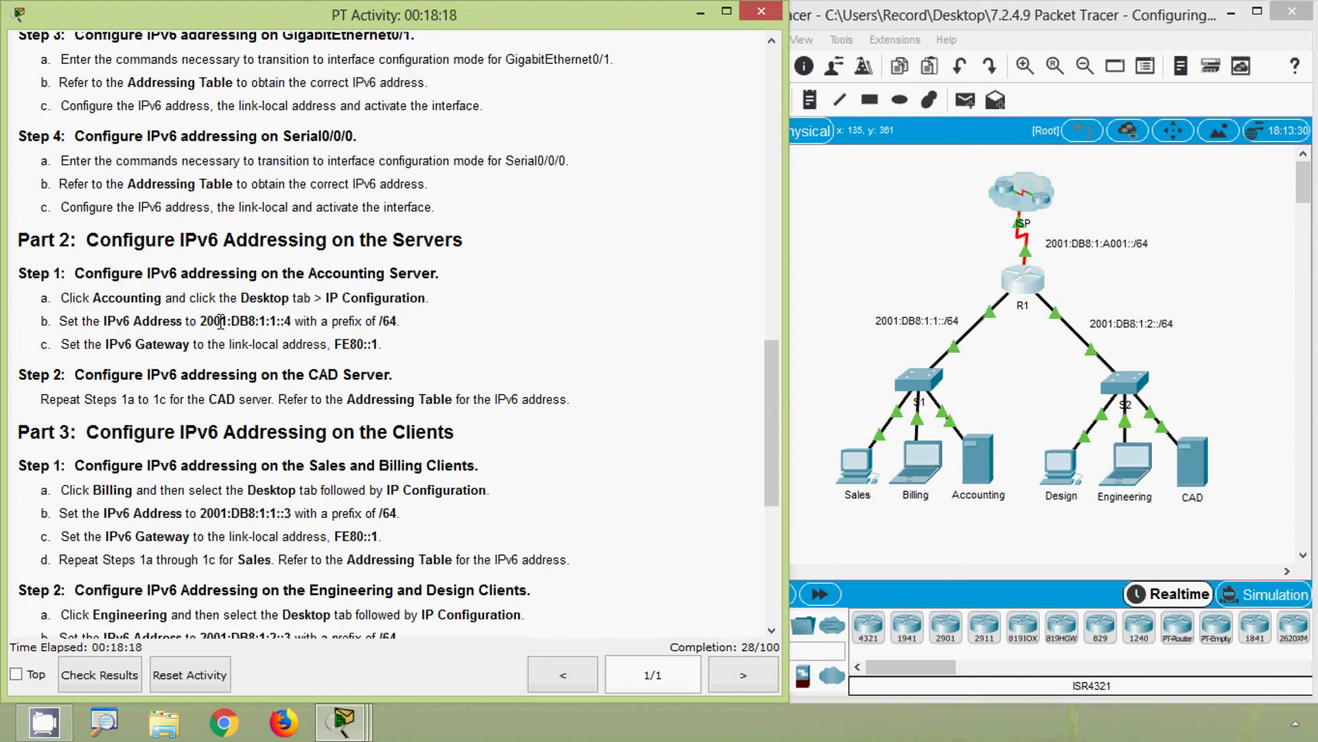
left_click_drag(200, 320, 283, 320)
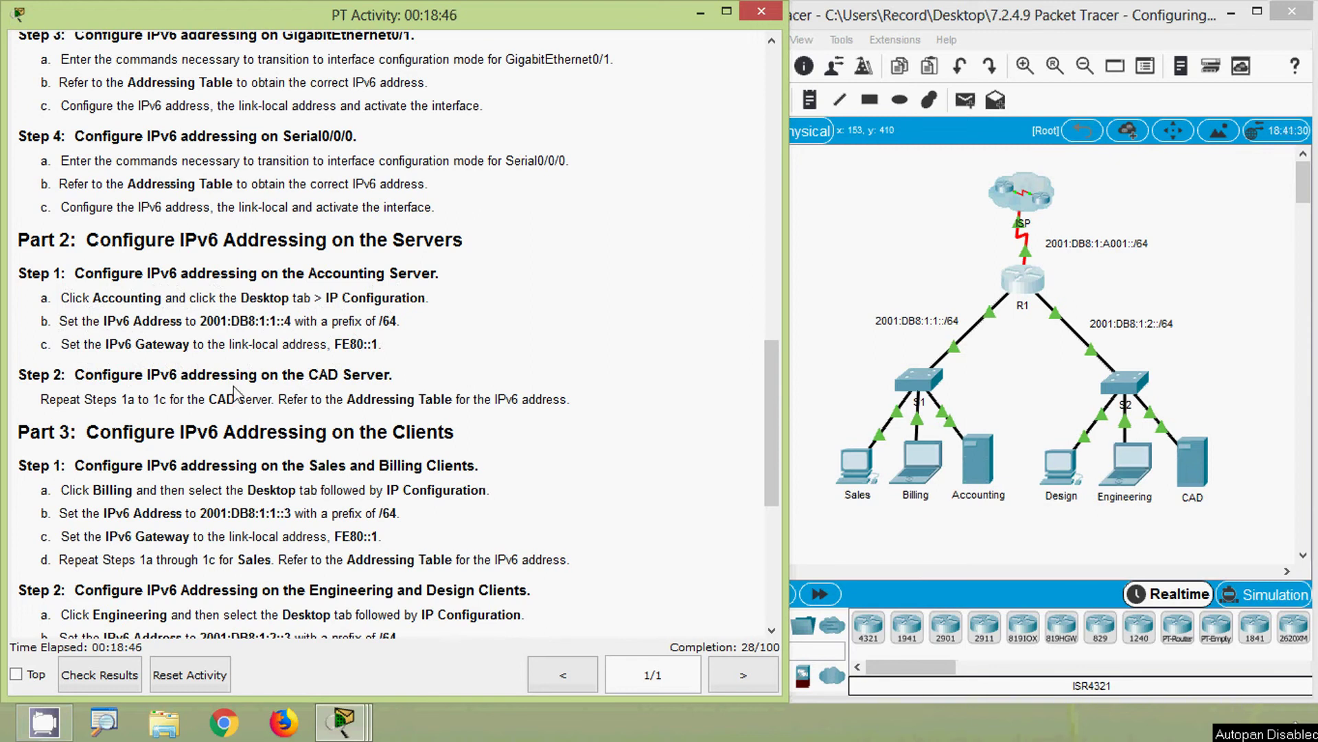
left_click_drag(200, 320, 292, 319)
key("ctrl+c")
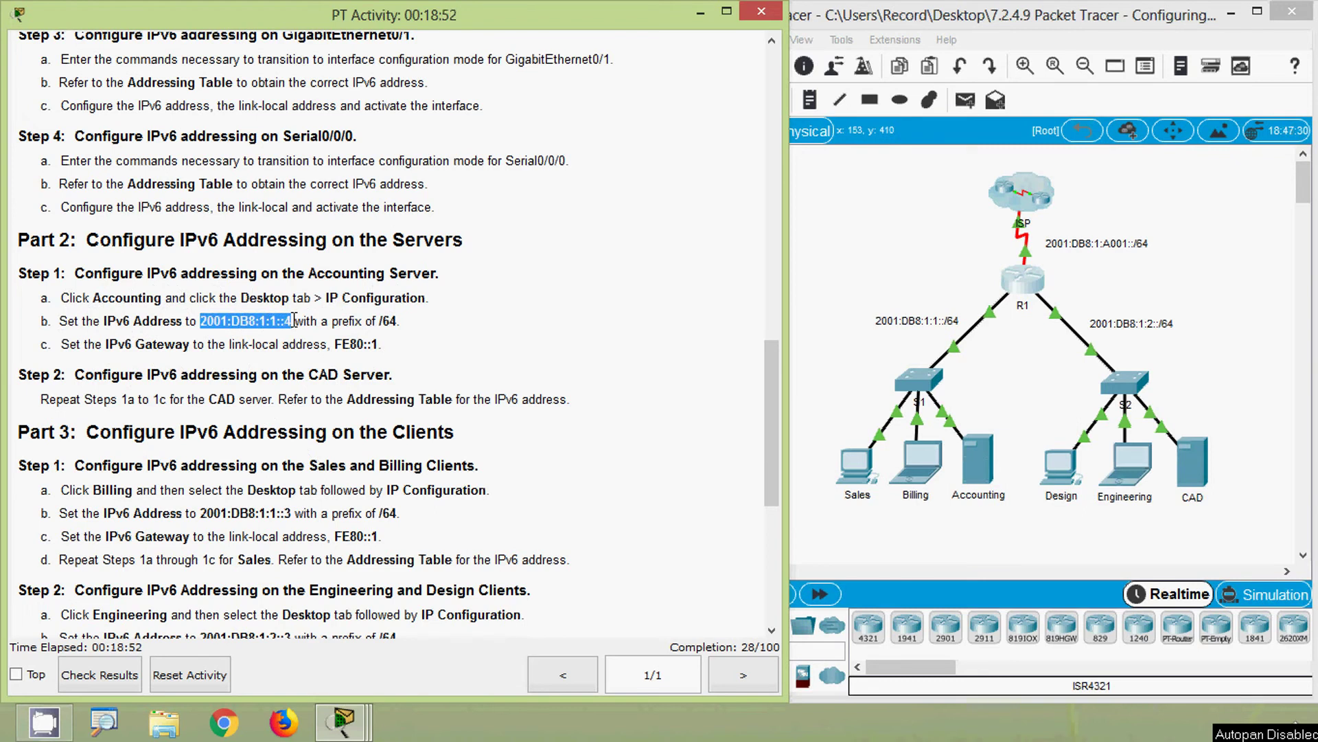
left_click(321, 340)
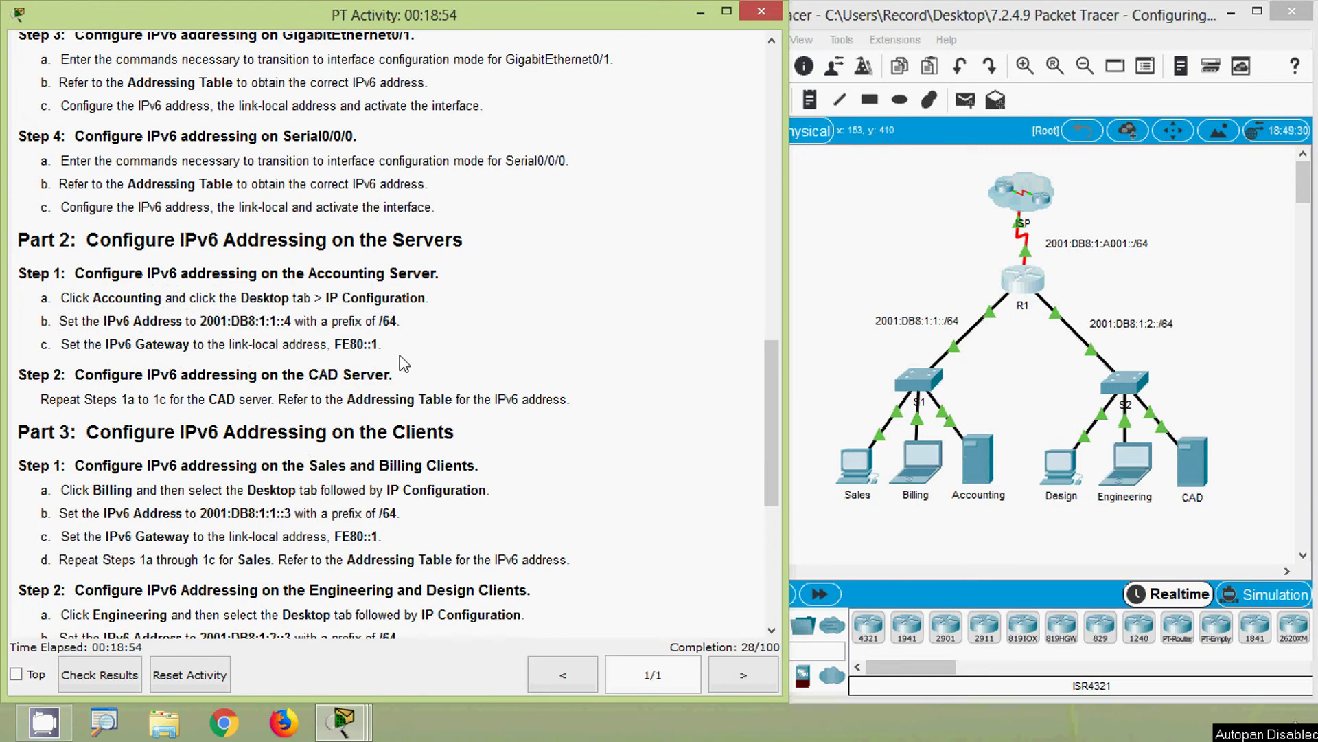
Open the IP Configuration settings of the Accounting server in the topology.
left_click(911, 526)
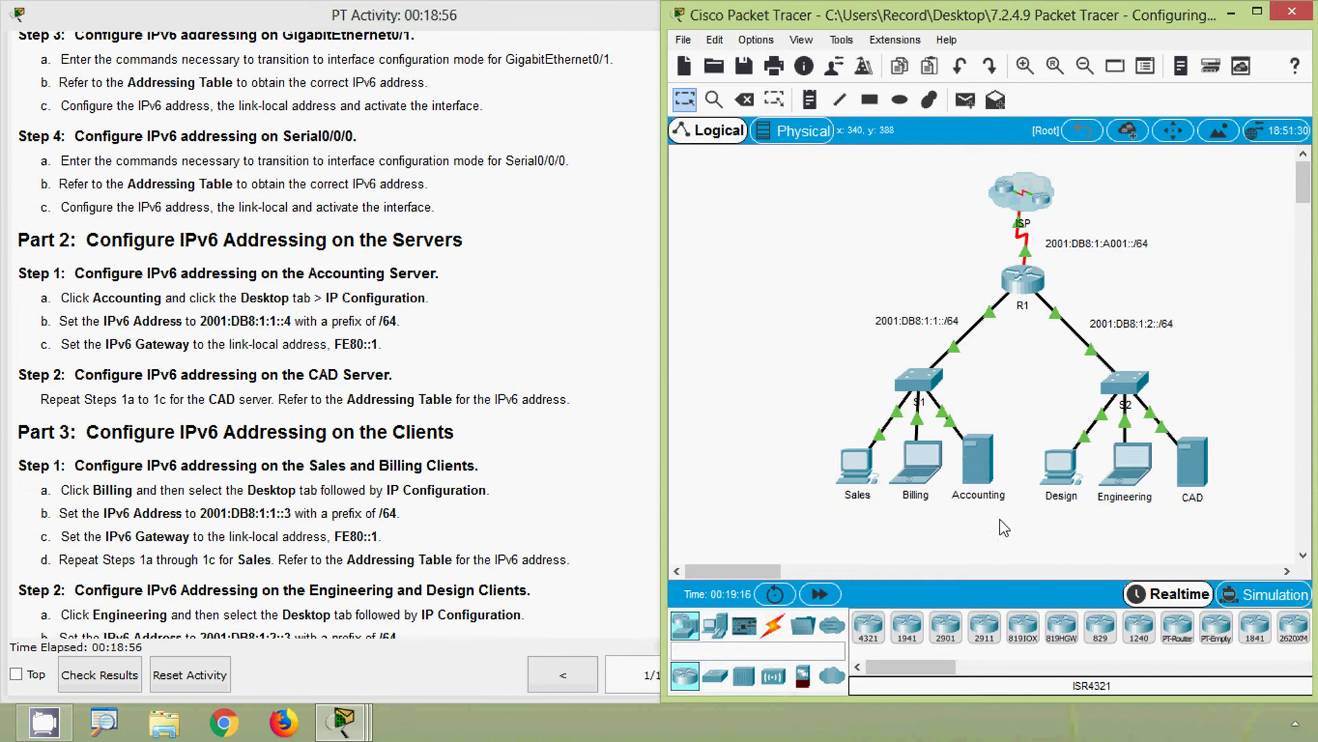
left_click(976, 460)
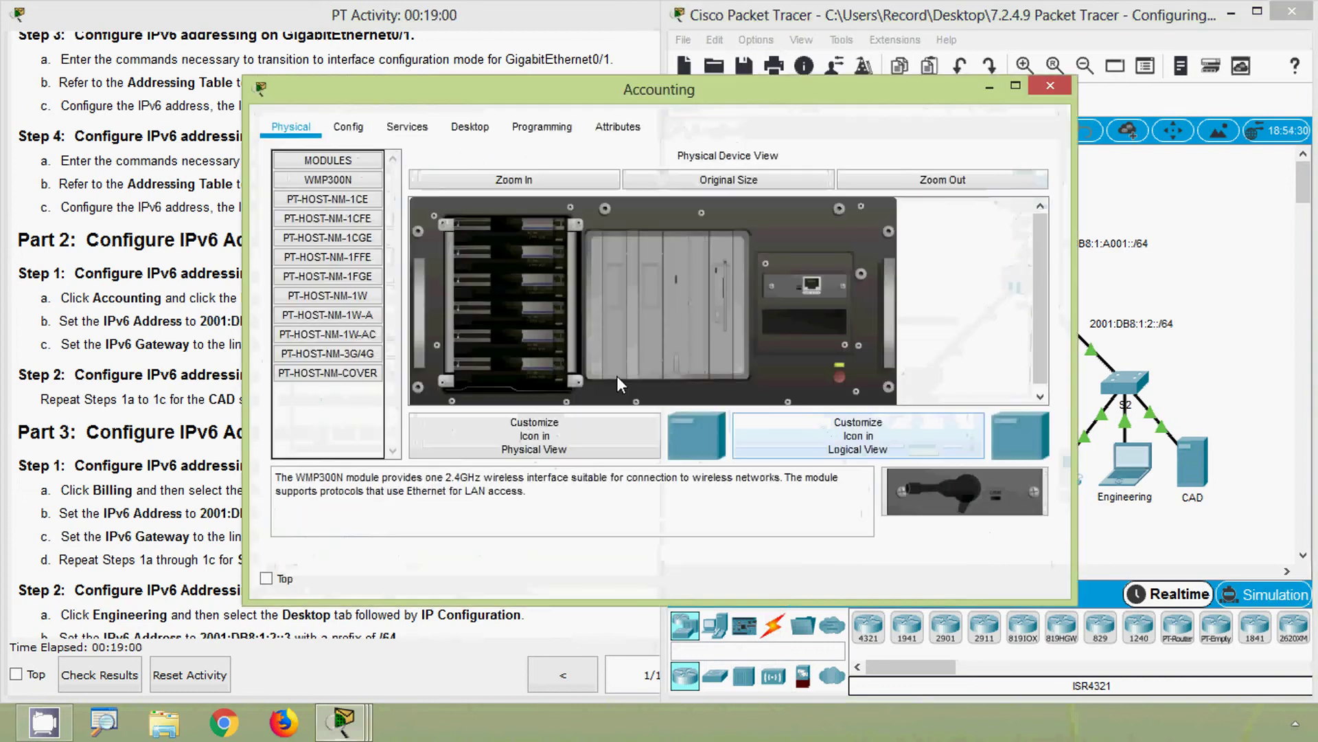
left_click(471, 127)
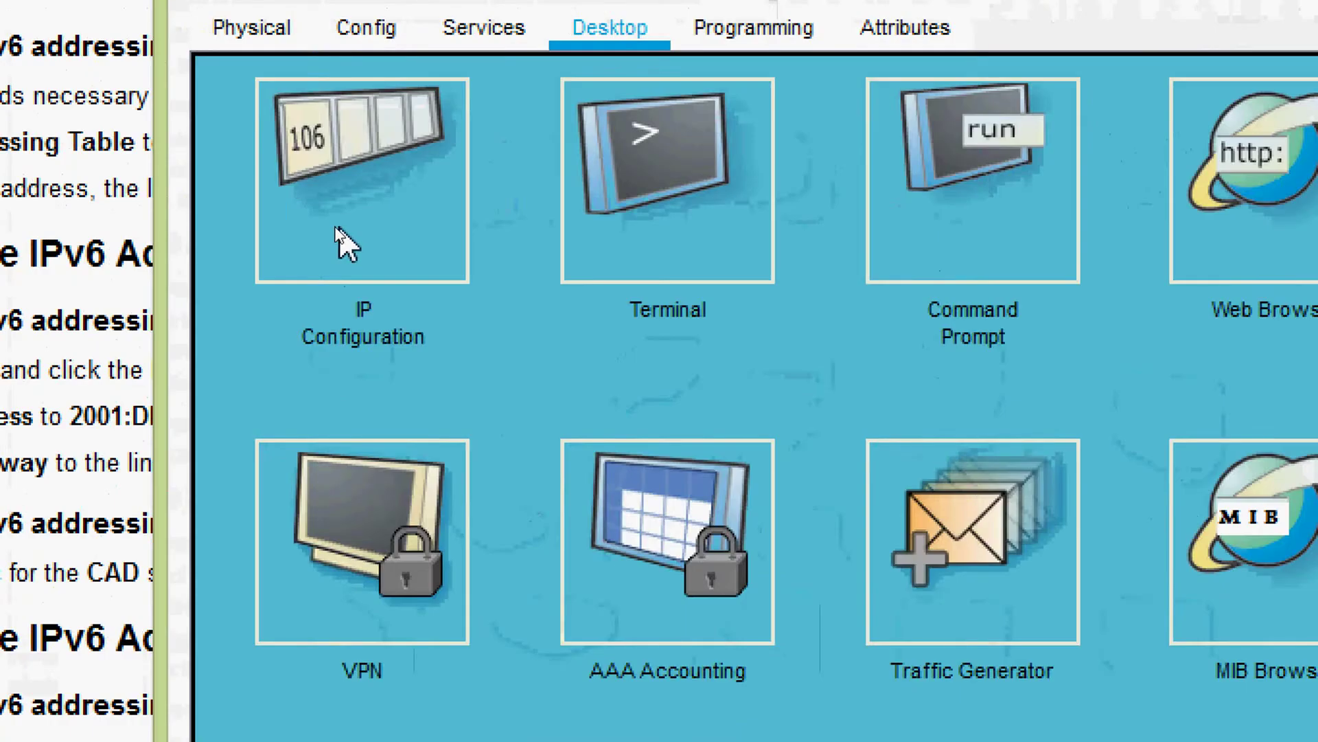
left_click(333, 227)
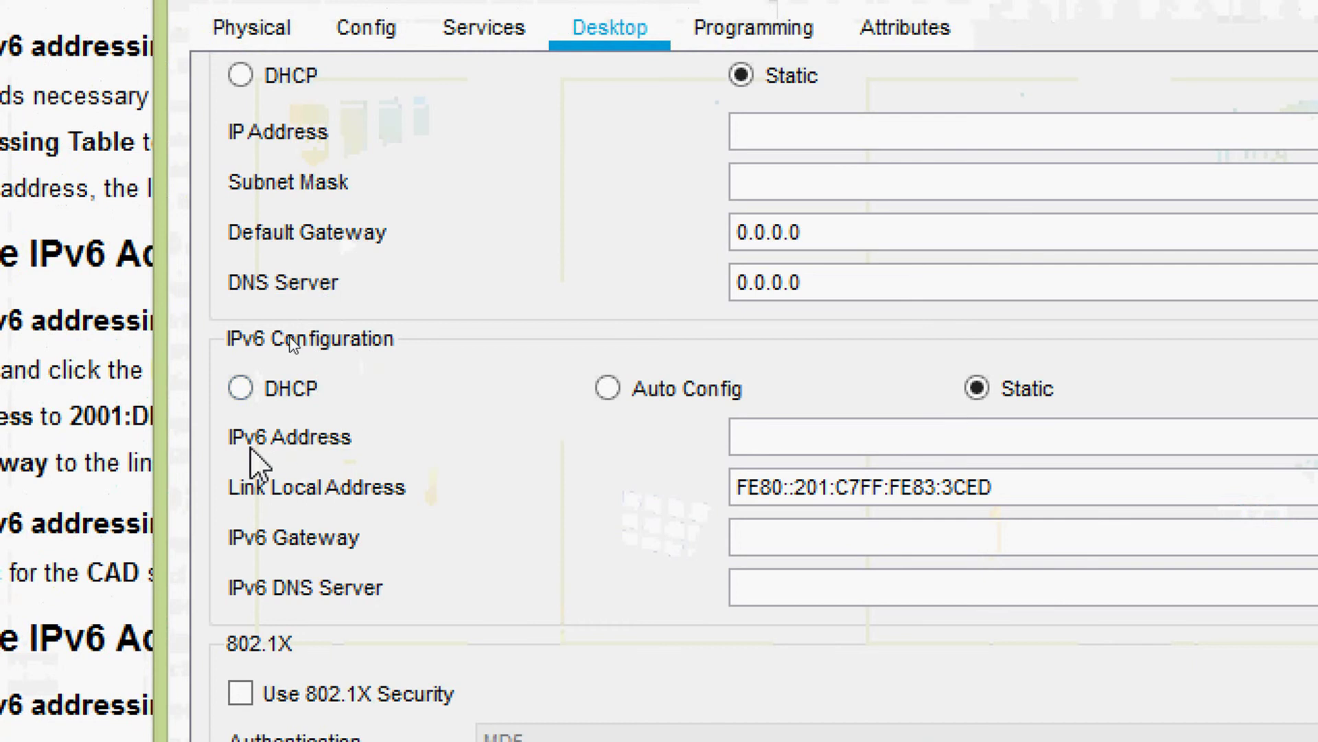
Set the Accounting server's static IPv6 address to the copied 2001:DB8:1:1::4 with prefix length 64.
left_click(754, 443)
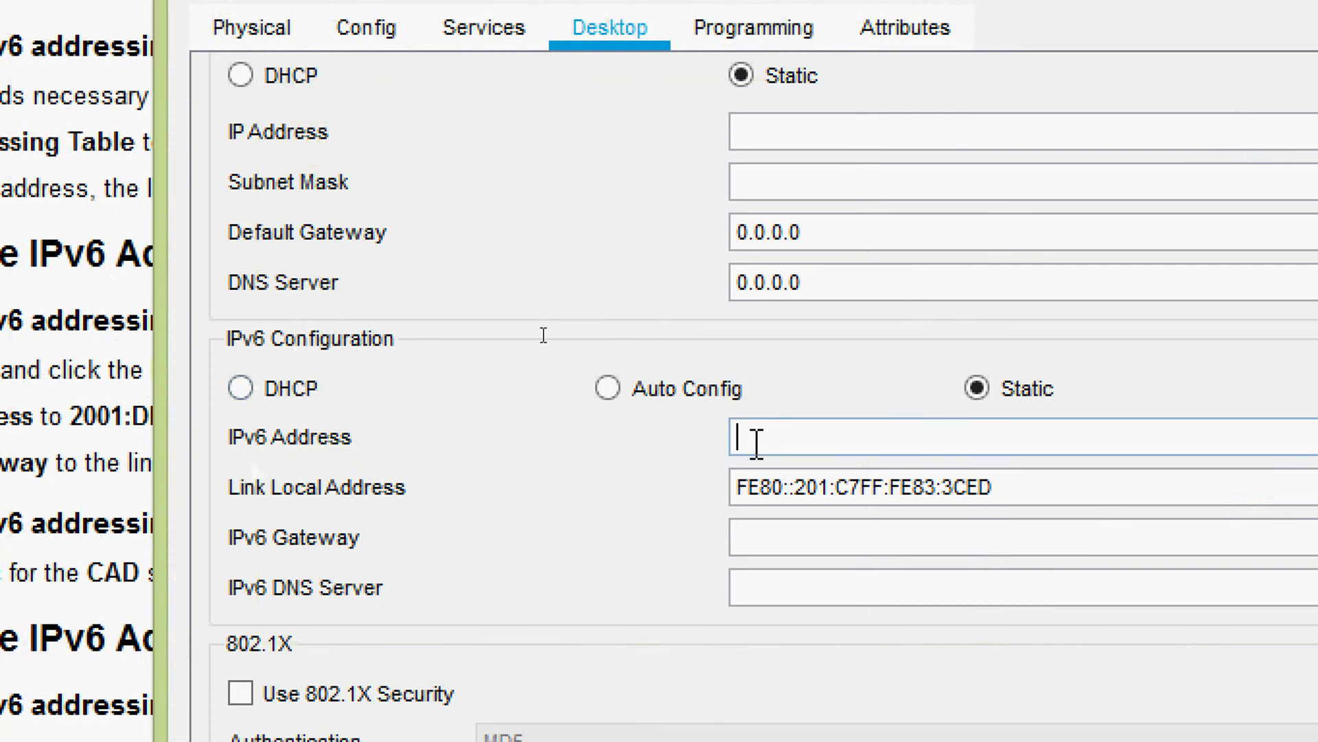
key("ctrl+v")
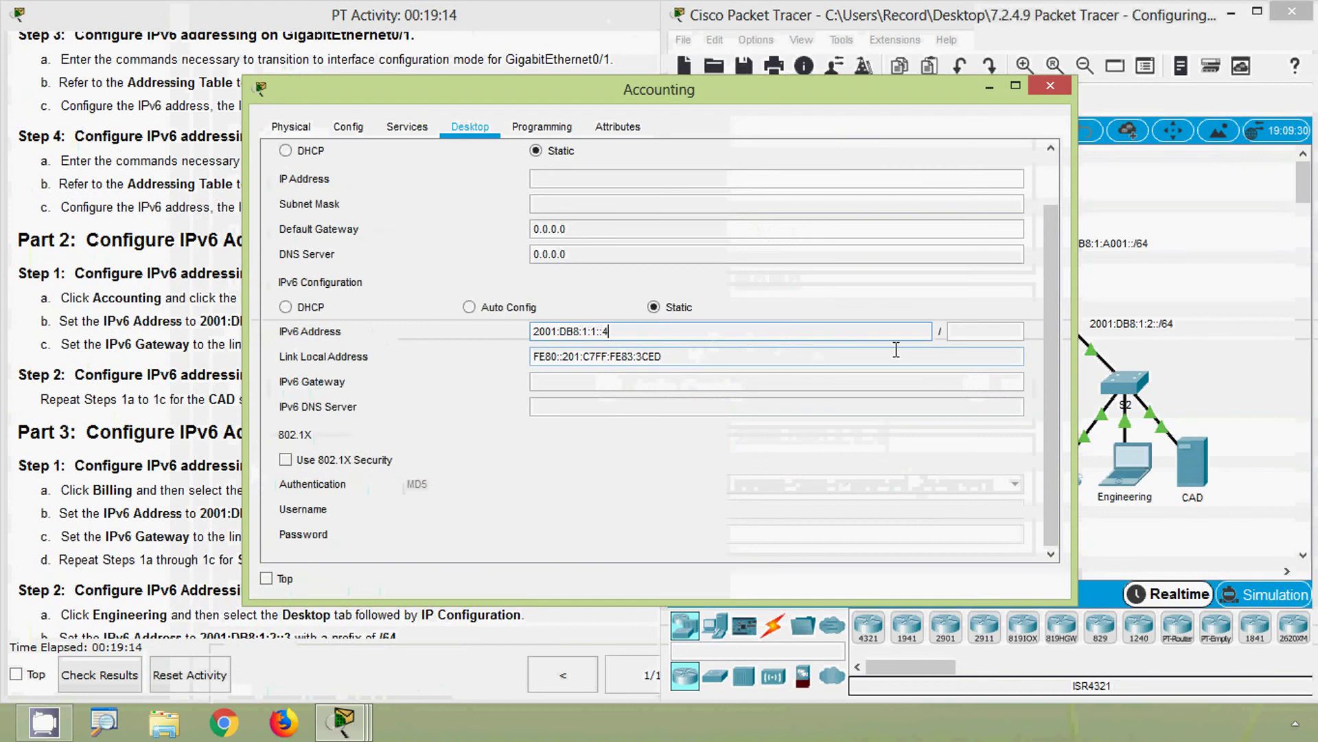
left_click(971, 332)
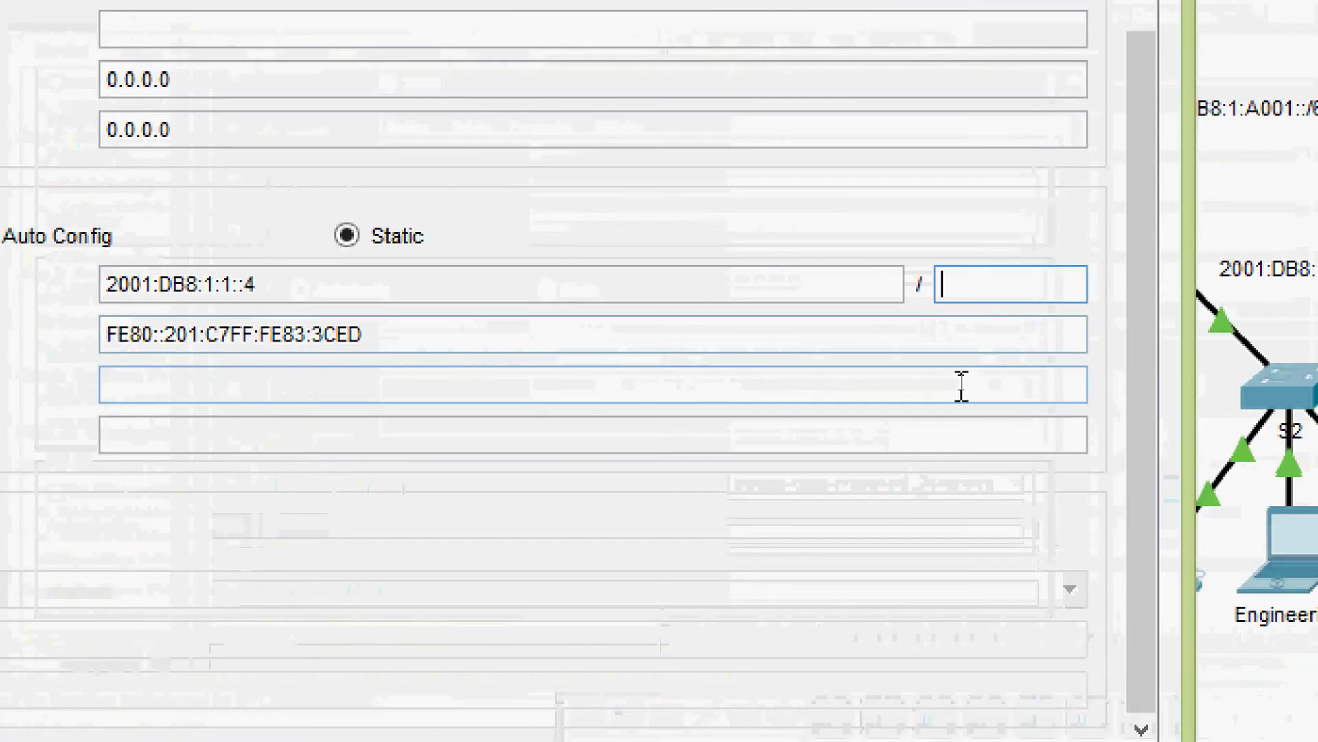
type("64")
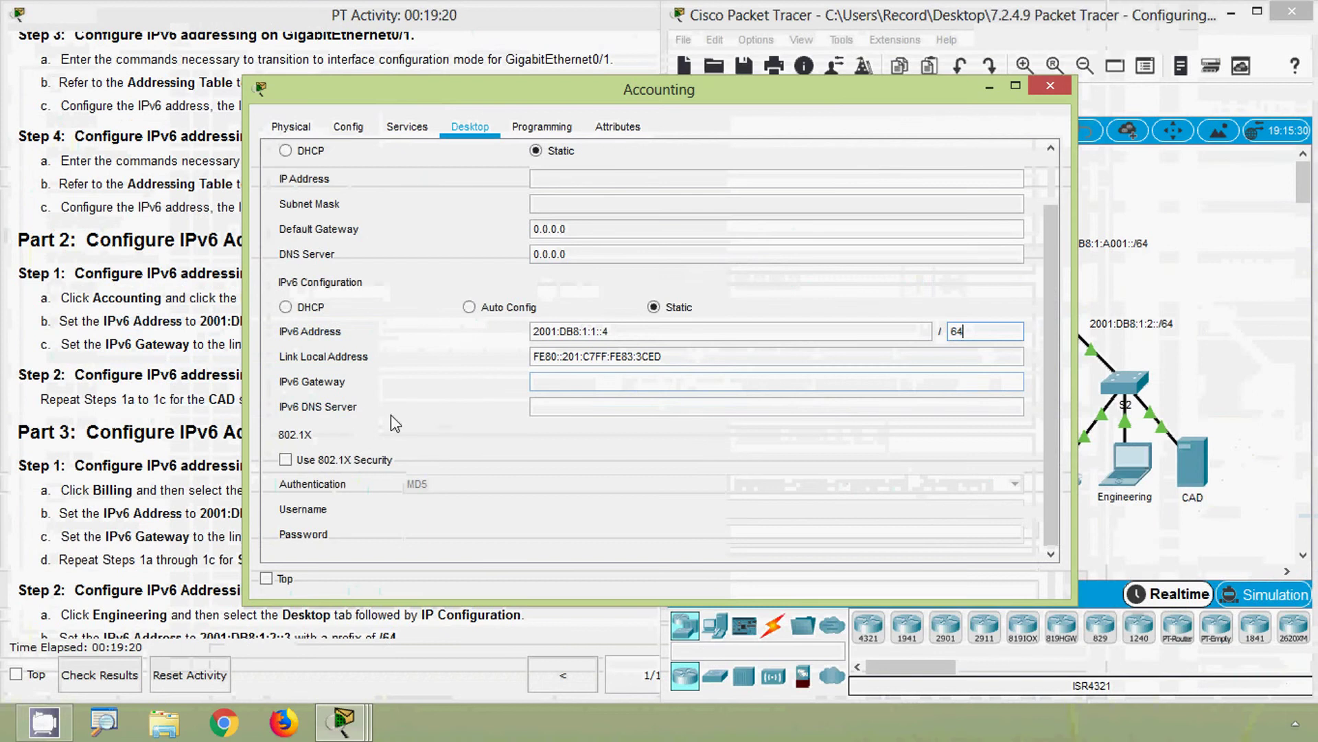
Set the Accounting server's IPv6 gateway to FE80::1 and close its configuration window.
key("Tab")
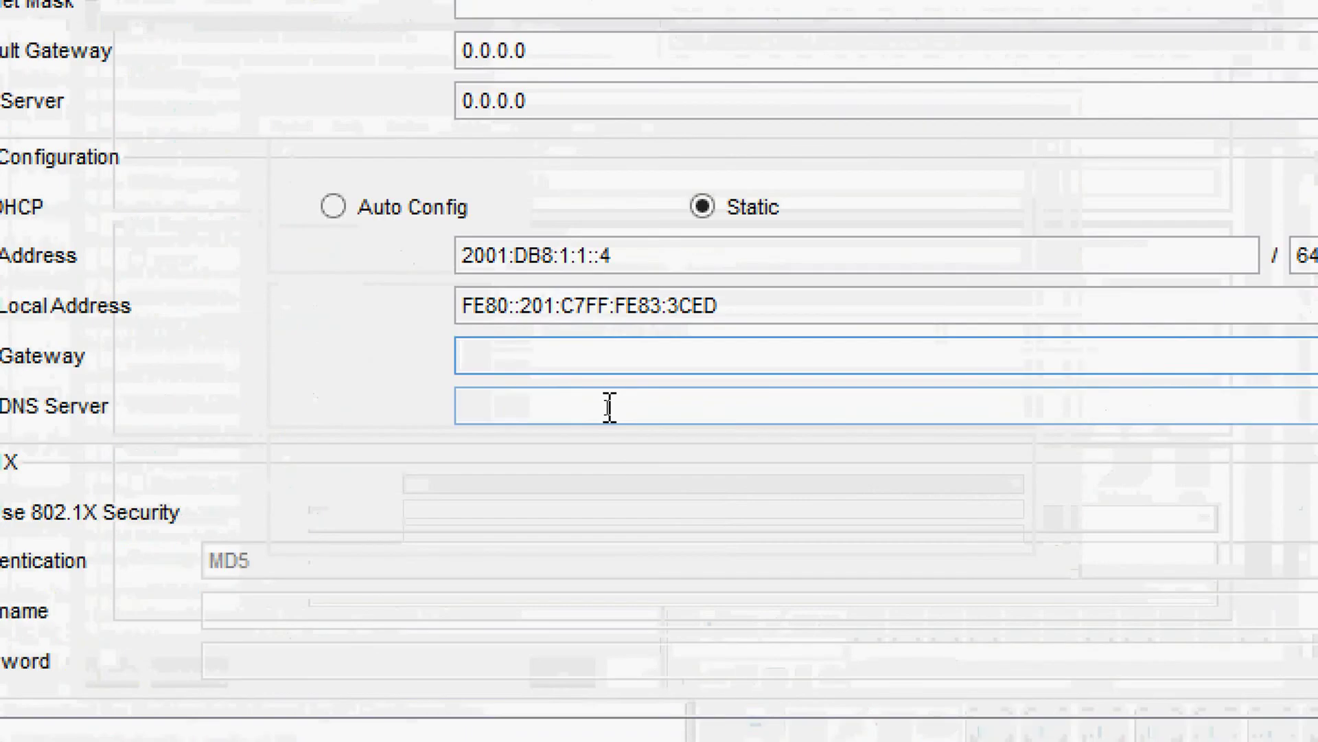
type("FE80::1")
left_click(609, 407)
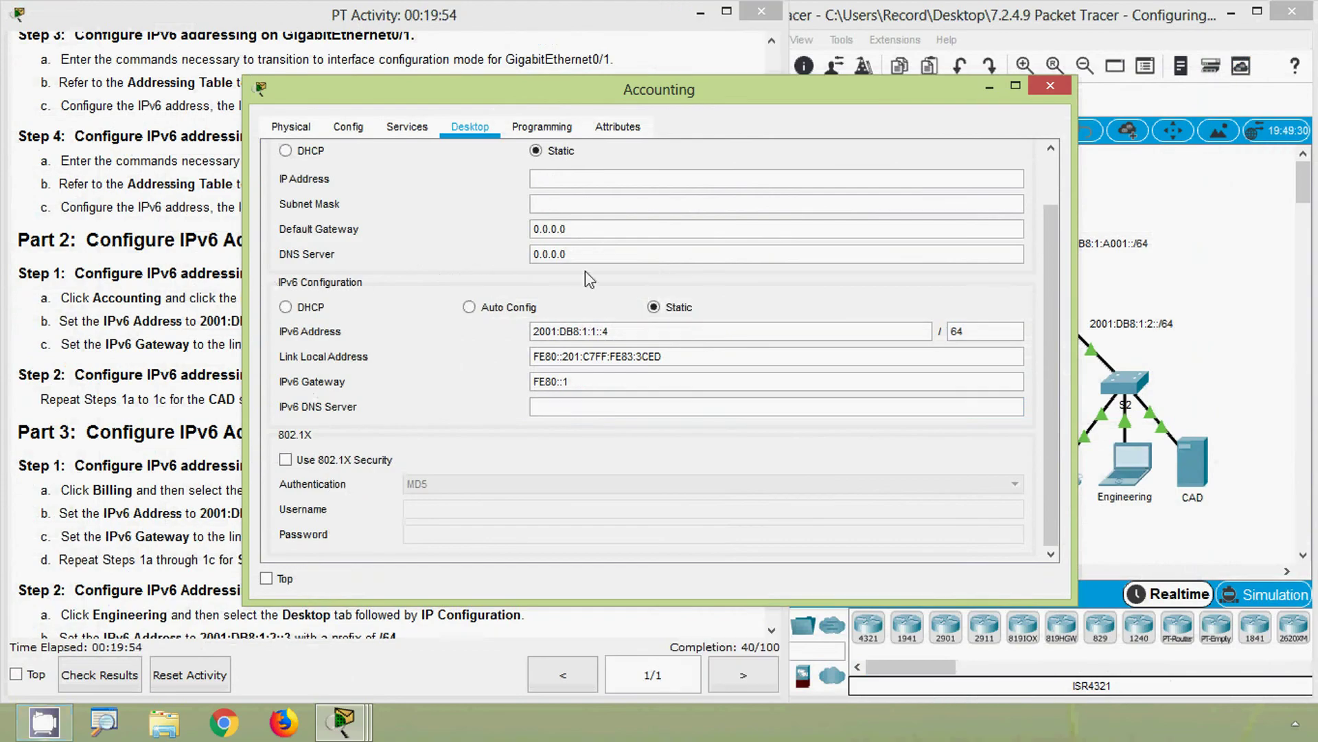
left_click(1039, 91)
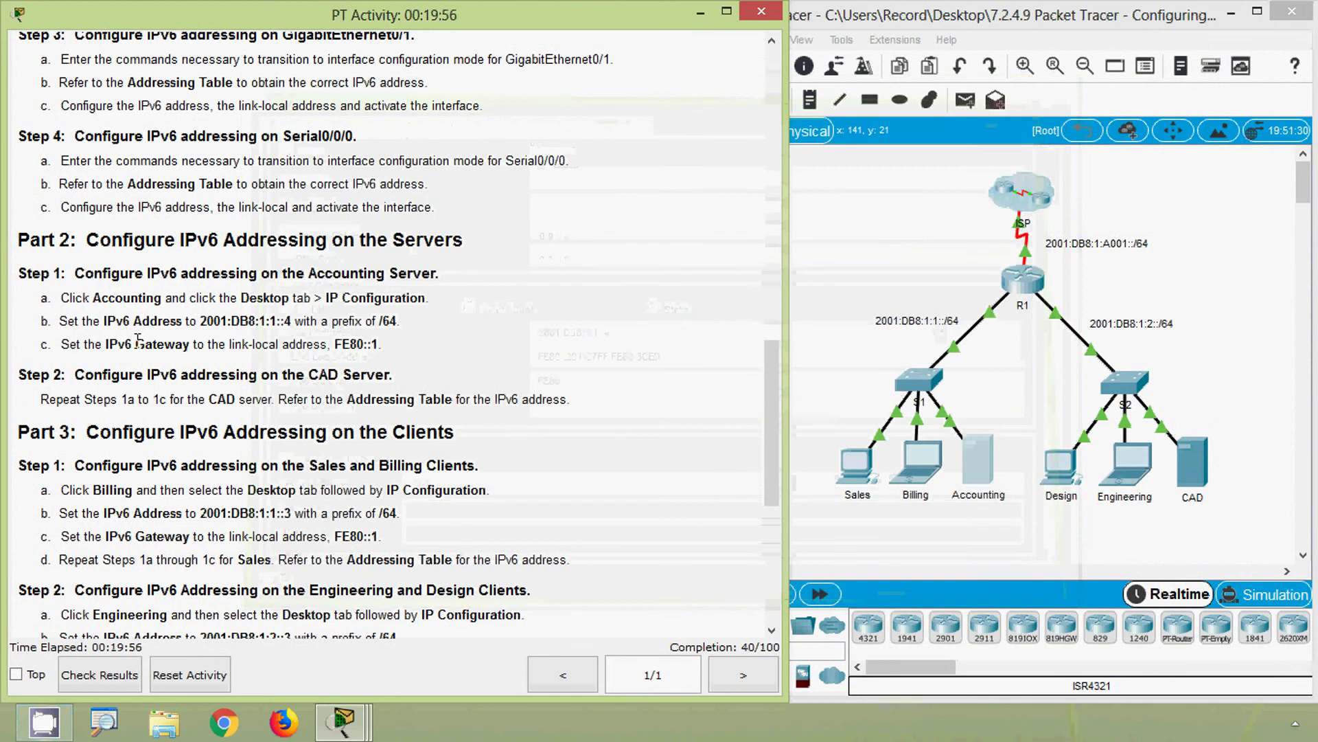
Copy the CAD server's IPv6 address 2001:DB8:1:2::4, without the prefix, from the Addressing Table in the instructions.
scroll(101, 352, "down", 2)
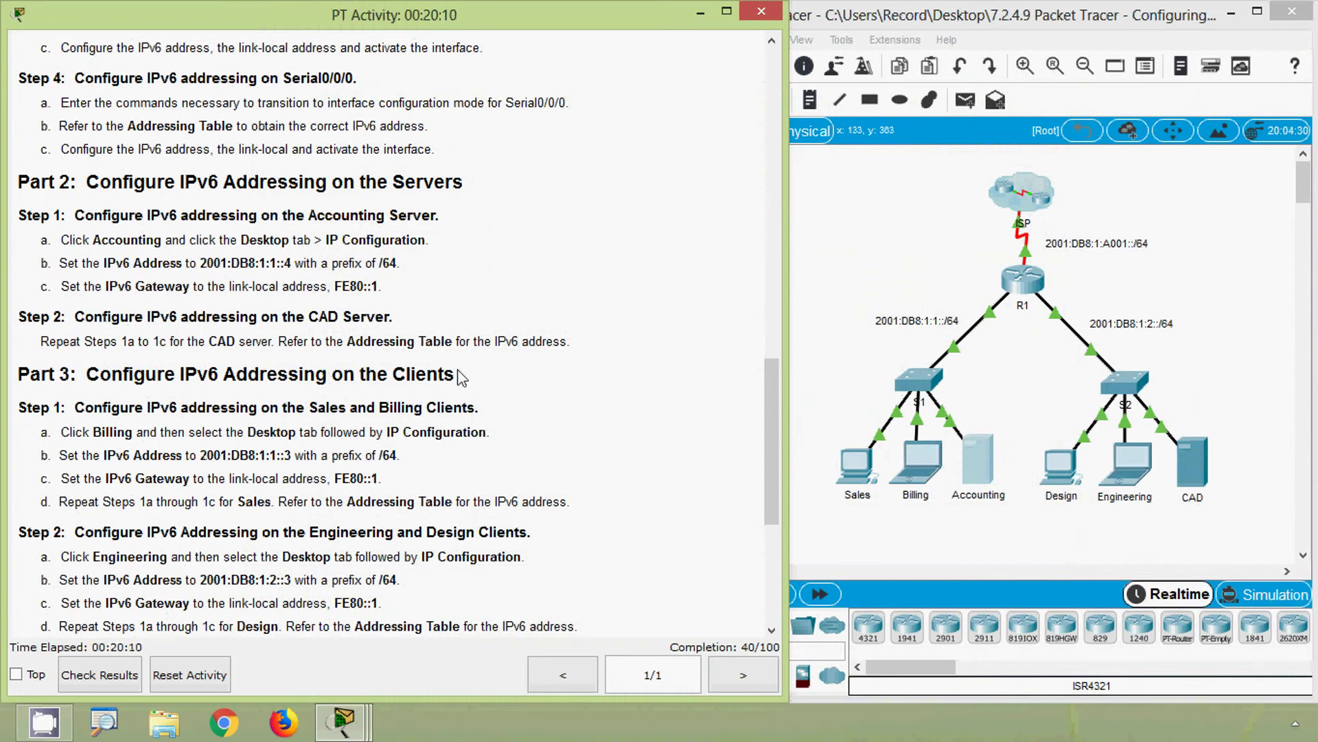
left_click_drag(770, 412, 769, 114)
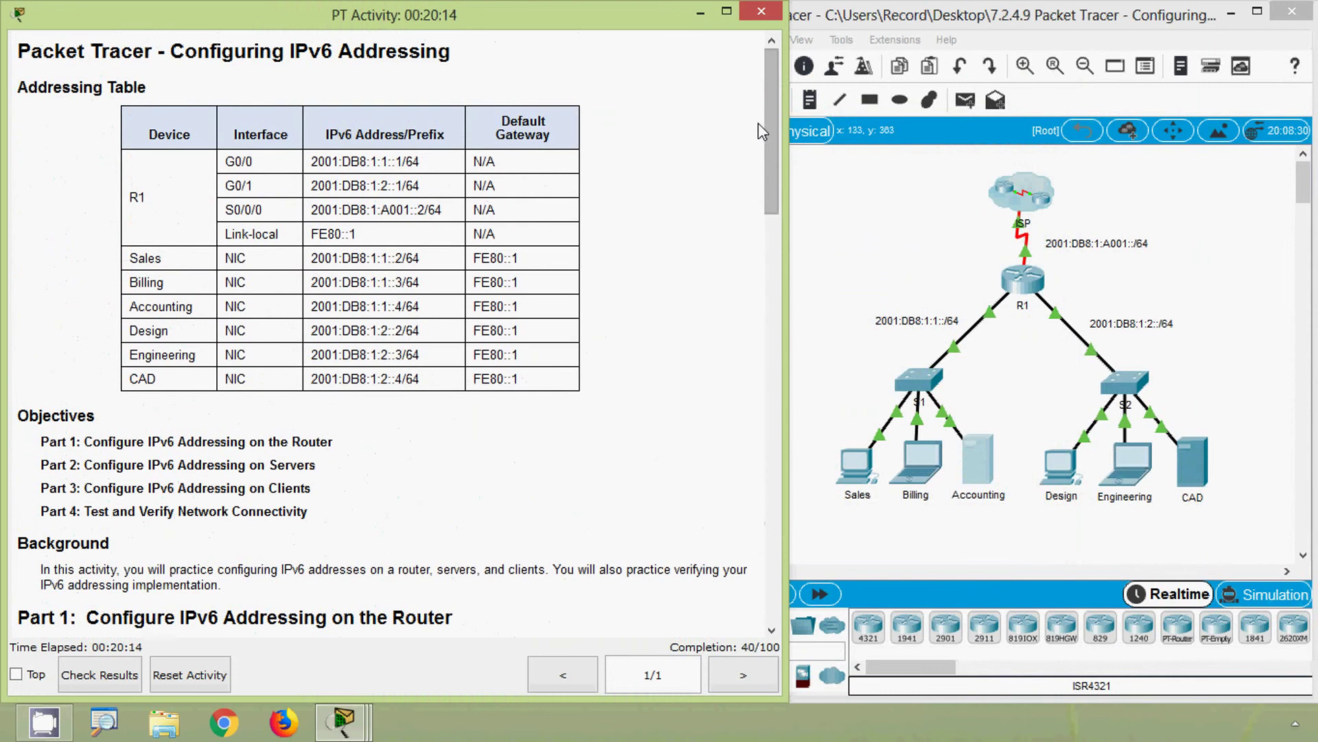
double_click(163, 381)
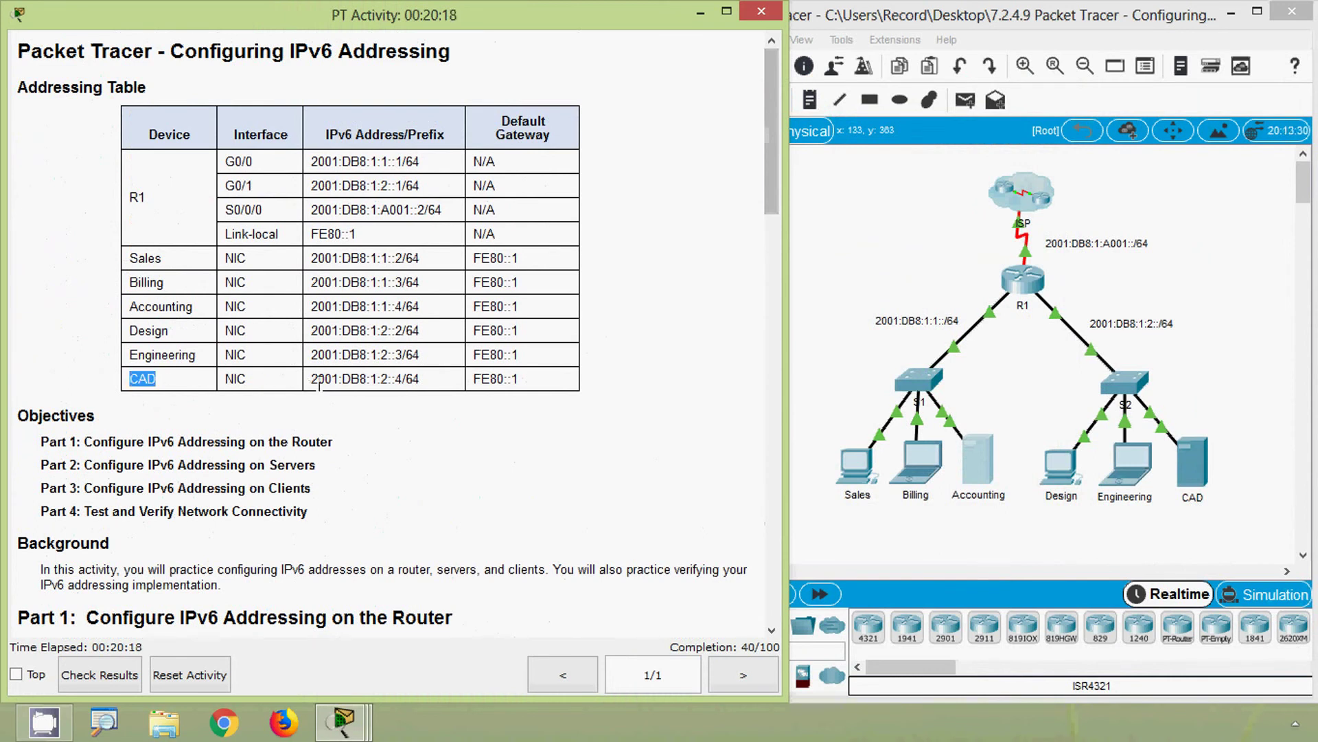
left_click_drag(311, 380, 403, 386)
key("ctrl+c")
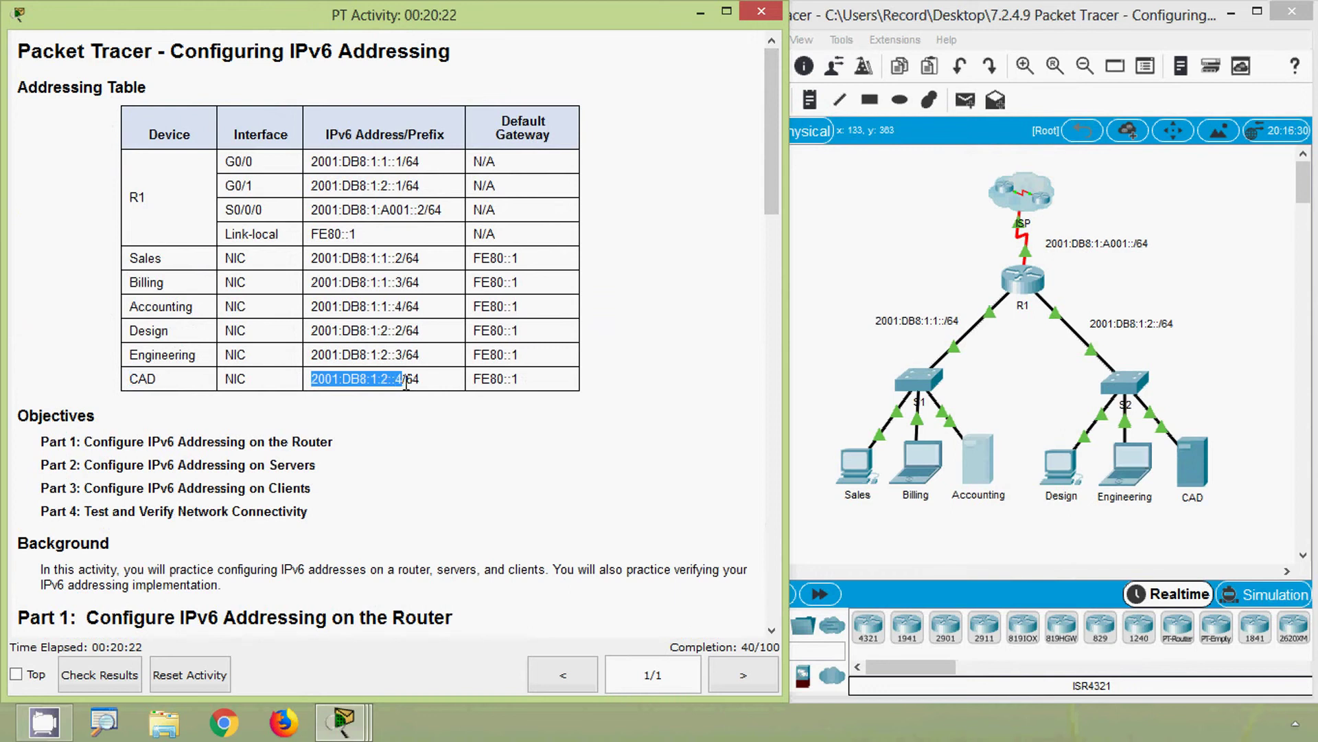
left_click(405, 383)
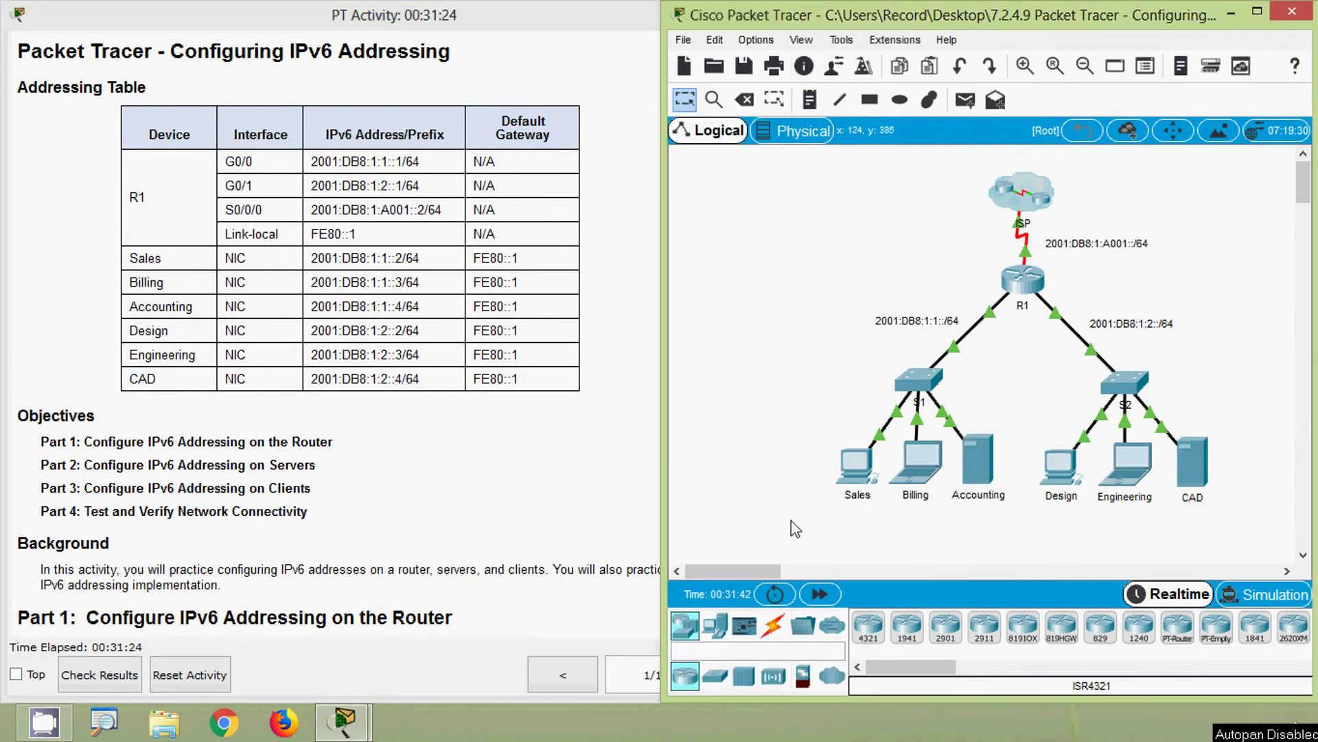
Open the IP Configuration settings of the CAD server and move its window off the Addressing Table.
left_click(1191, 478)
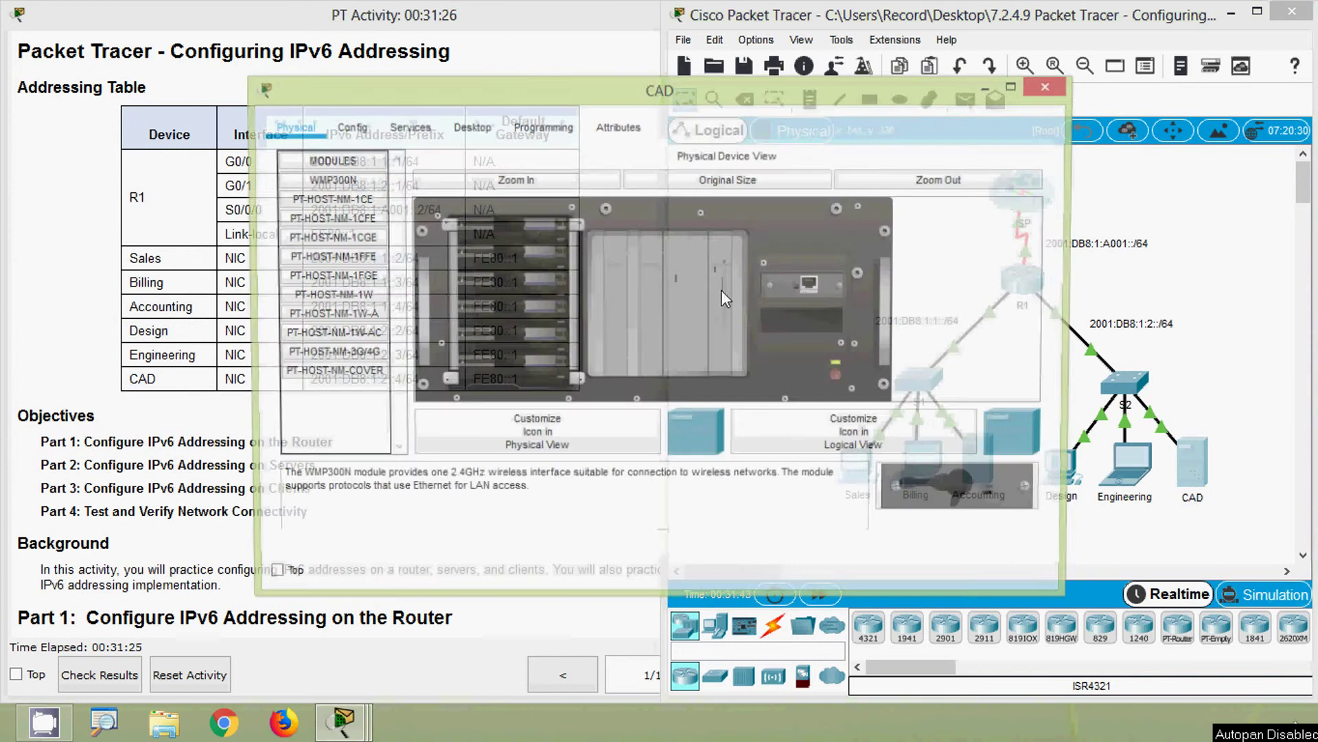
left_click(471, 128)
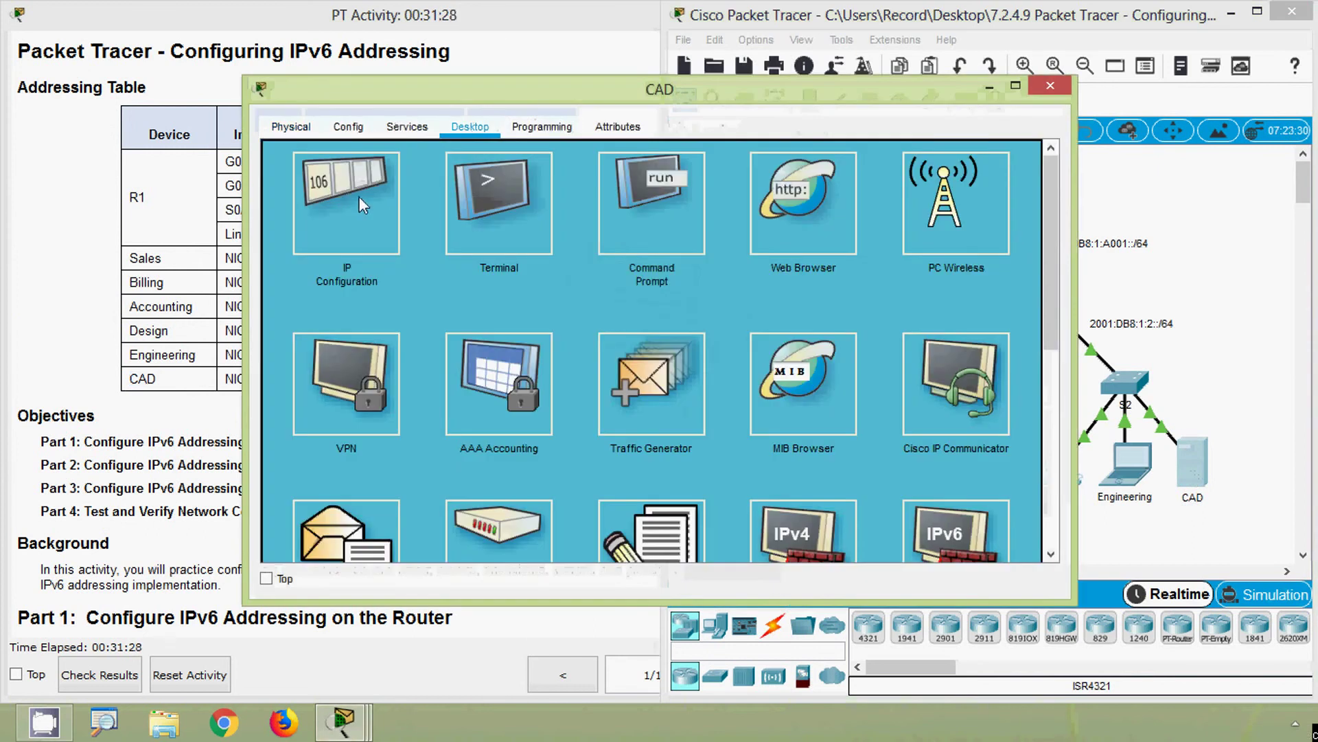
left_click(360, 196)
left_click_drag(398, 89, 590, 70)
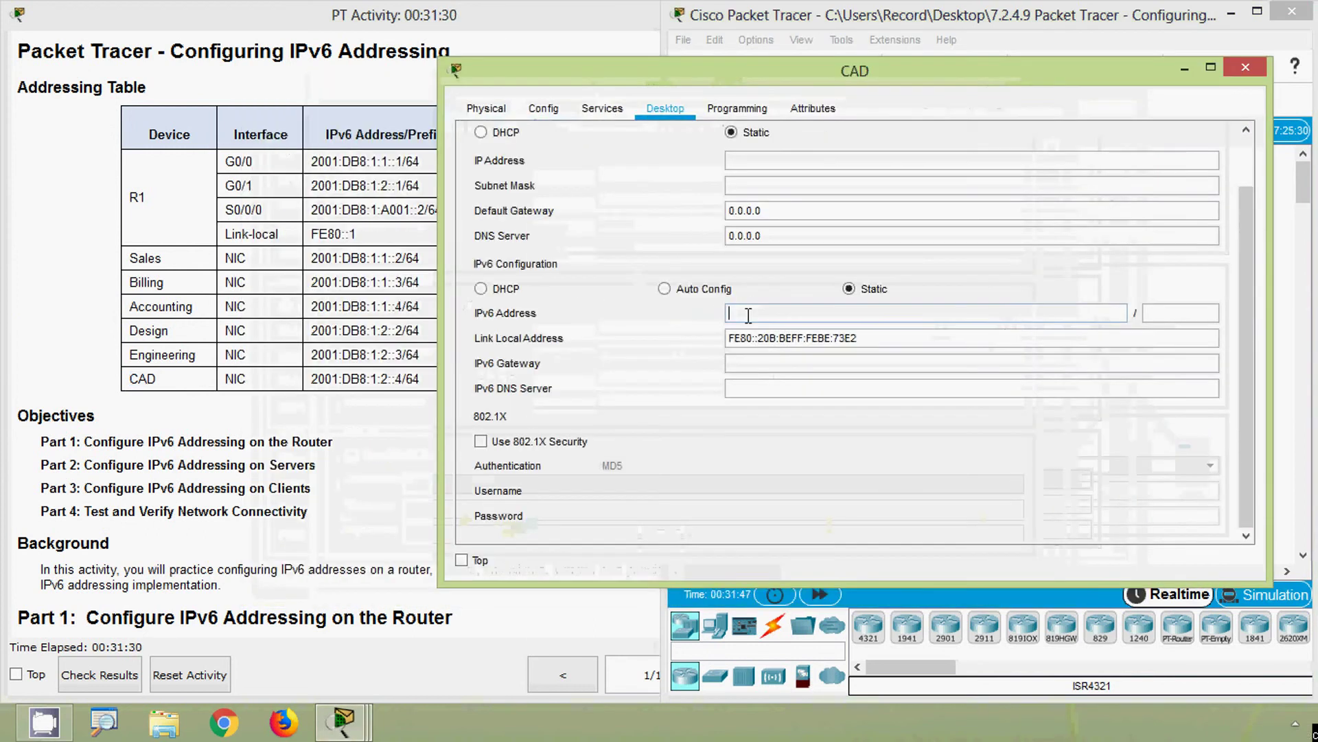
Give the CAD server the copied IPv6 address 2001:DB8:1:2::4 with prefix length 64 and gateway FE80::1, then close its window.
key("ctrl+v")
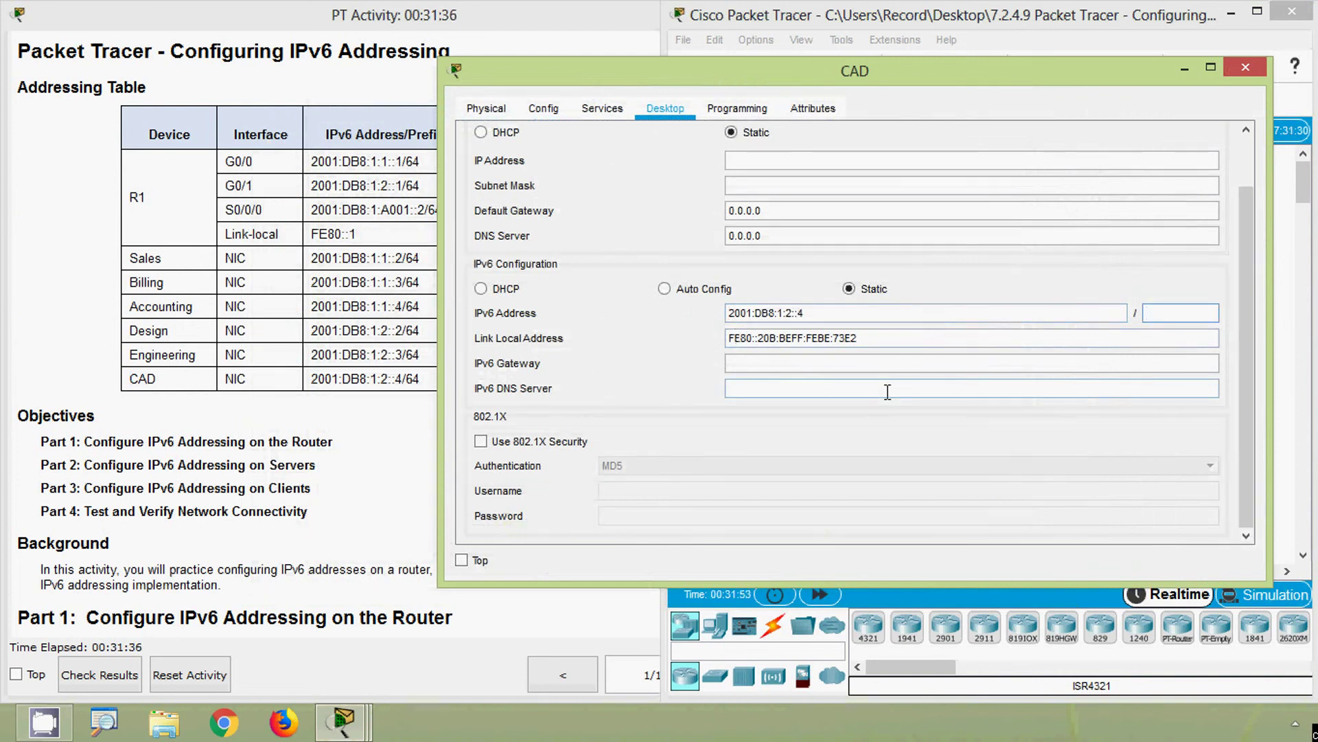
left_click(777, 366)
type("::1")
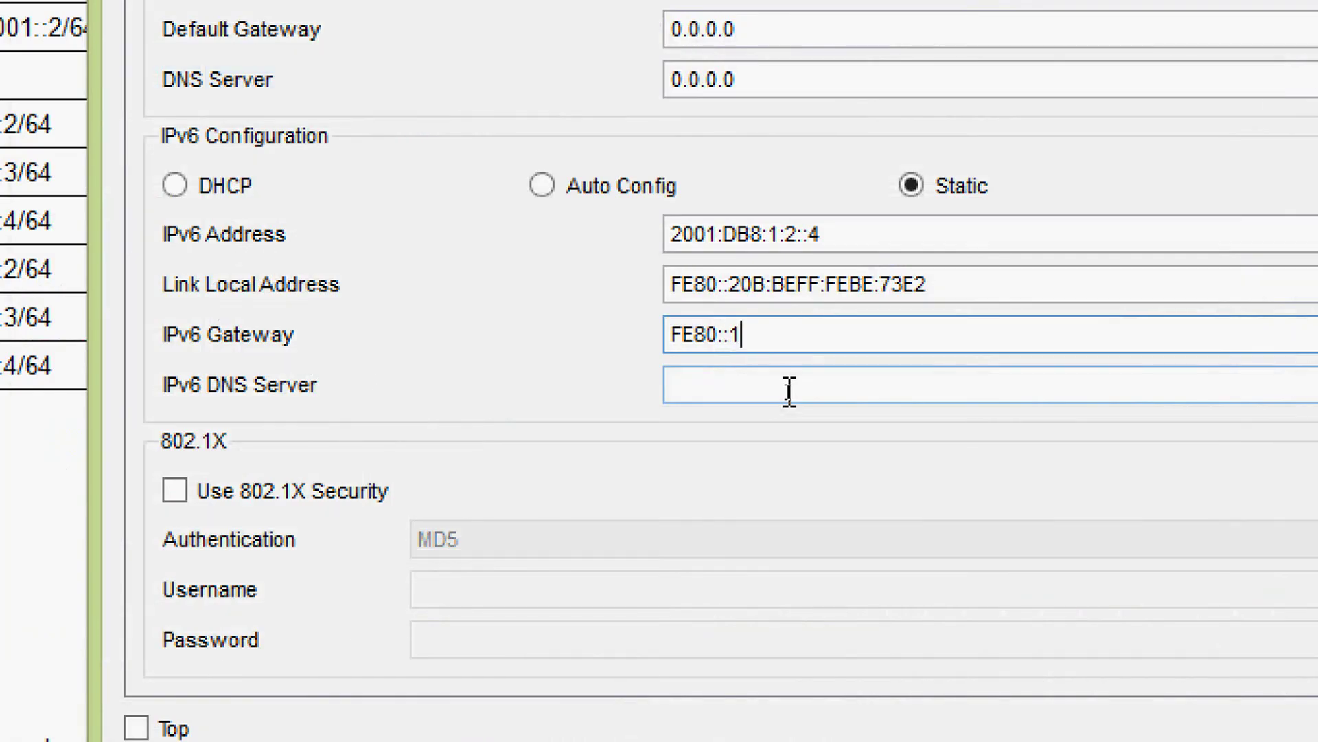
left_click(789, 391)
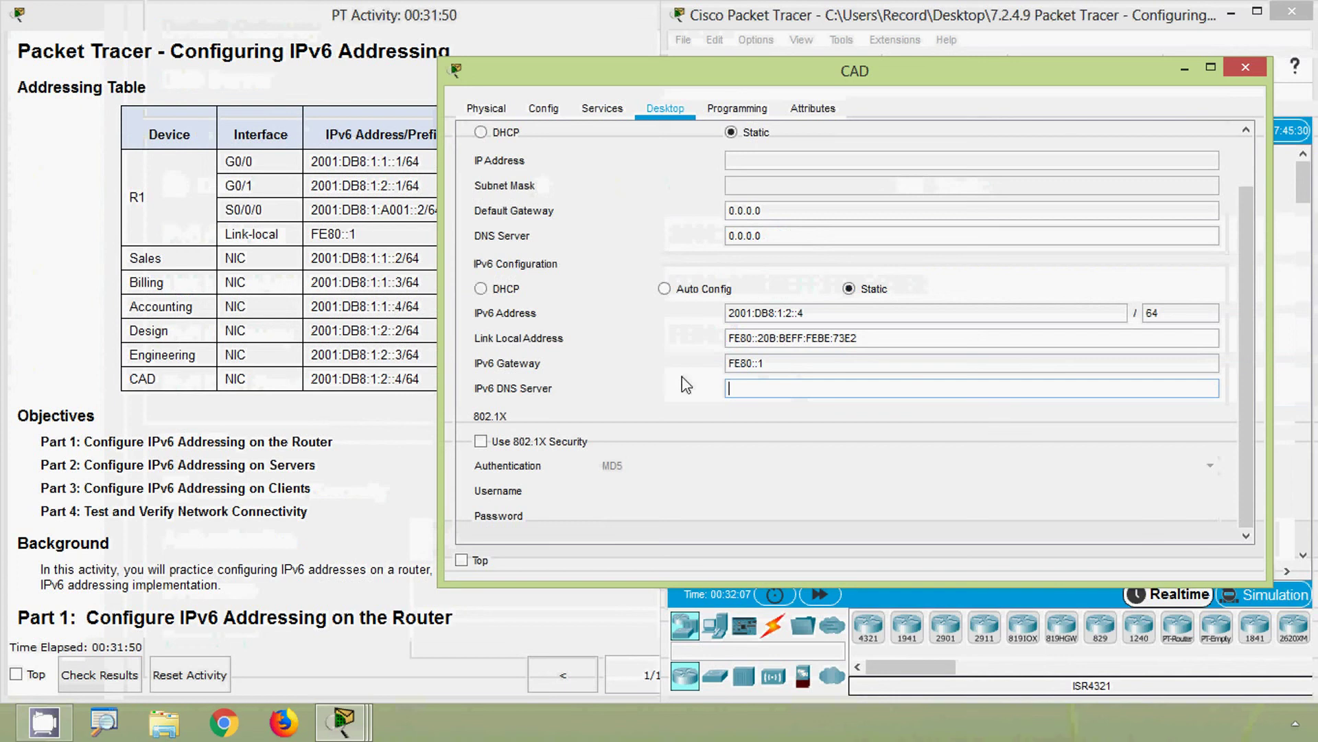
left_click(1249, 74)
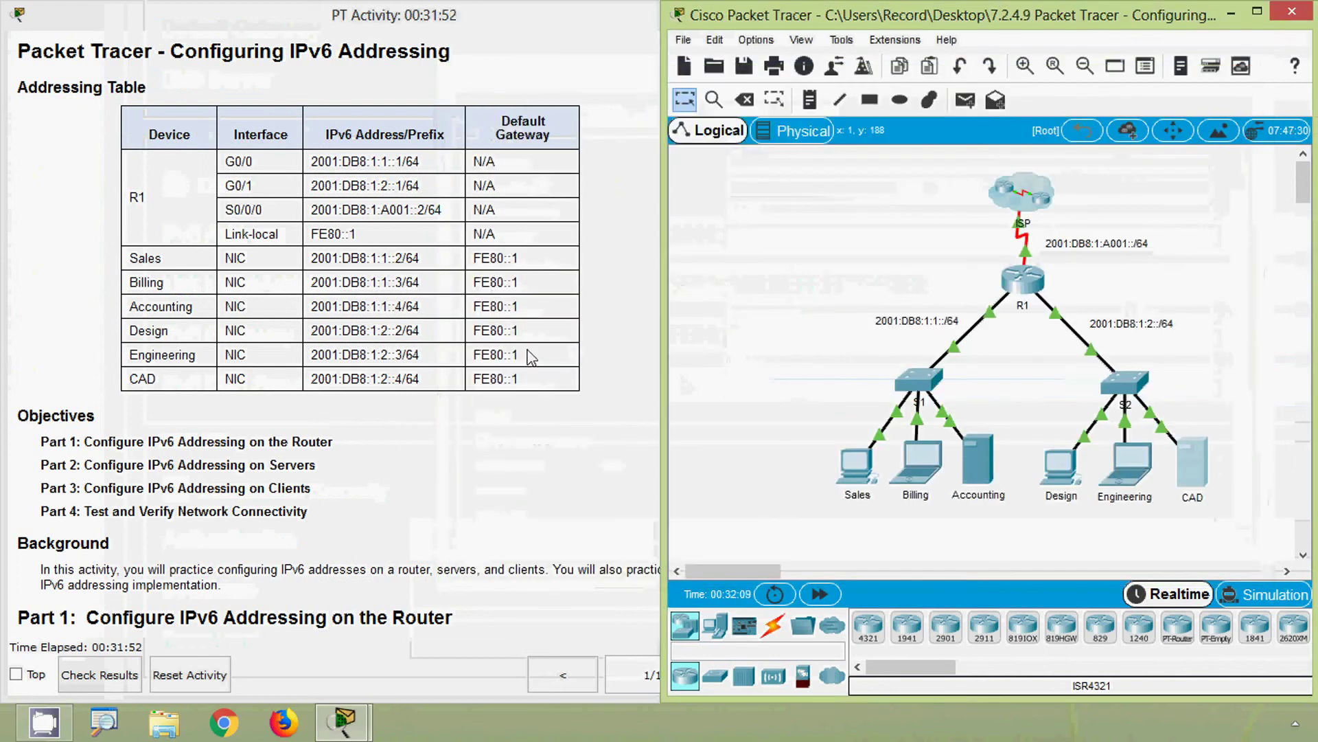
Copy the Billing client's IPv6 address 2001:DB8:1:1::3 from Part 3, Step 1 of the instructions.
left_click(528, 356)
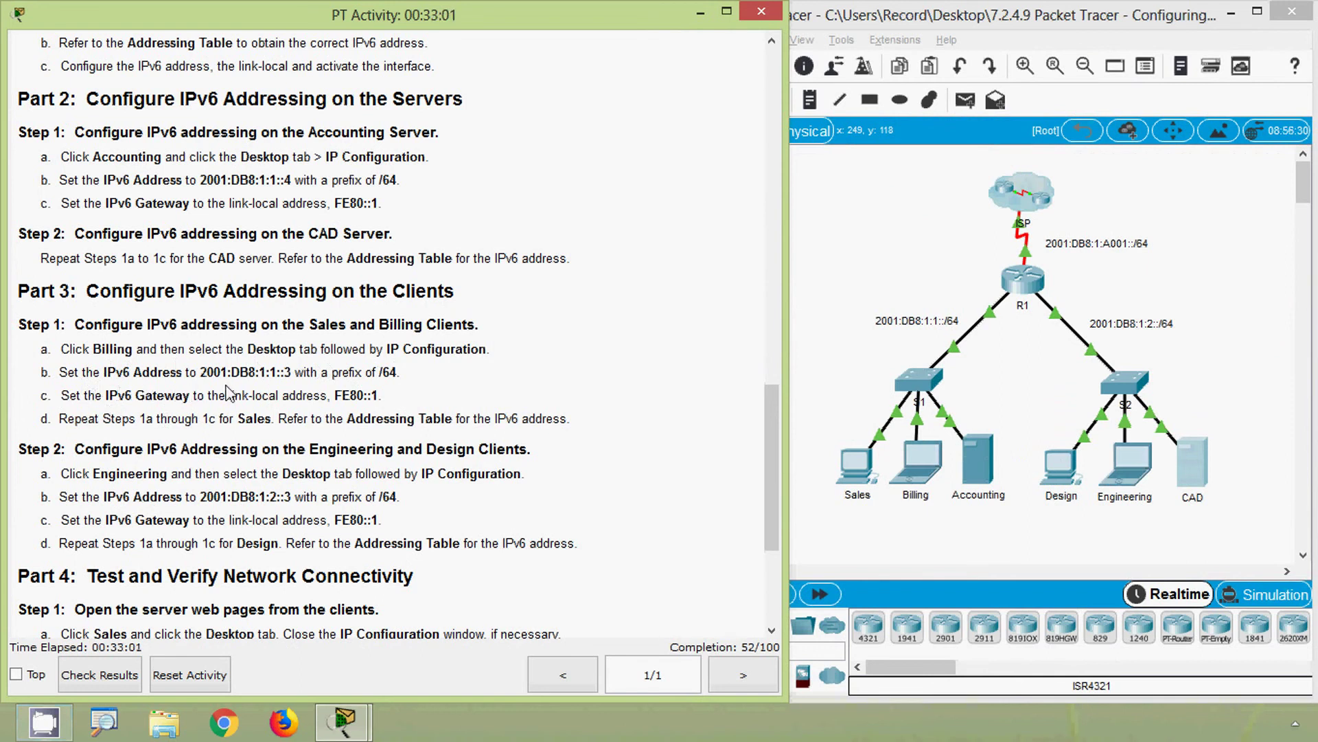
left_click_drag(202, 373, 291, 371)
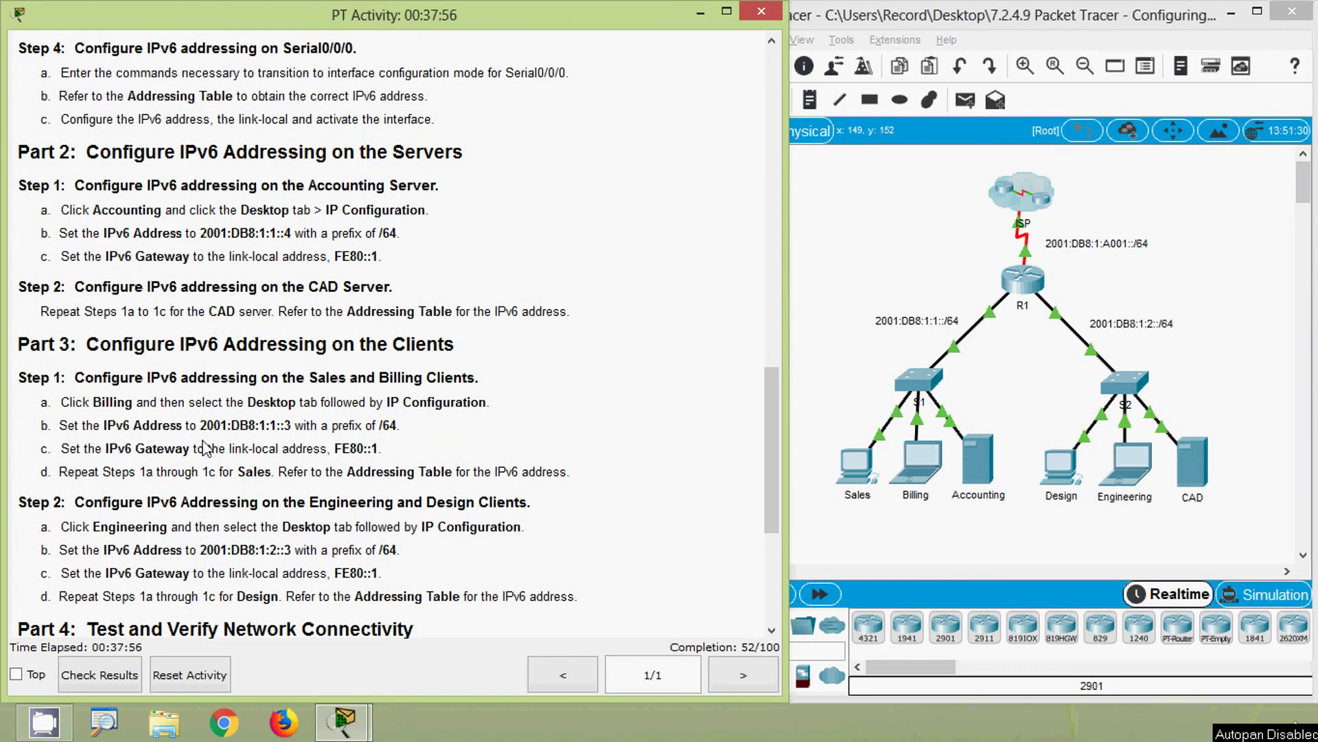
left_click_drag(201, 427, 292, 427)
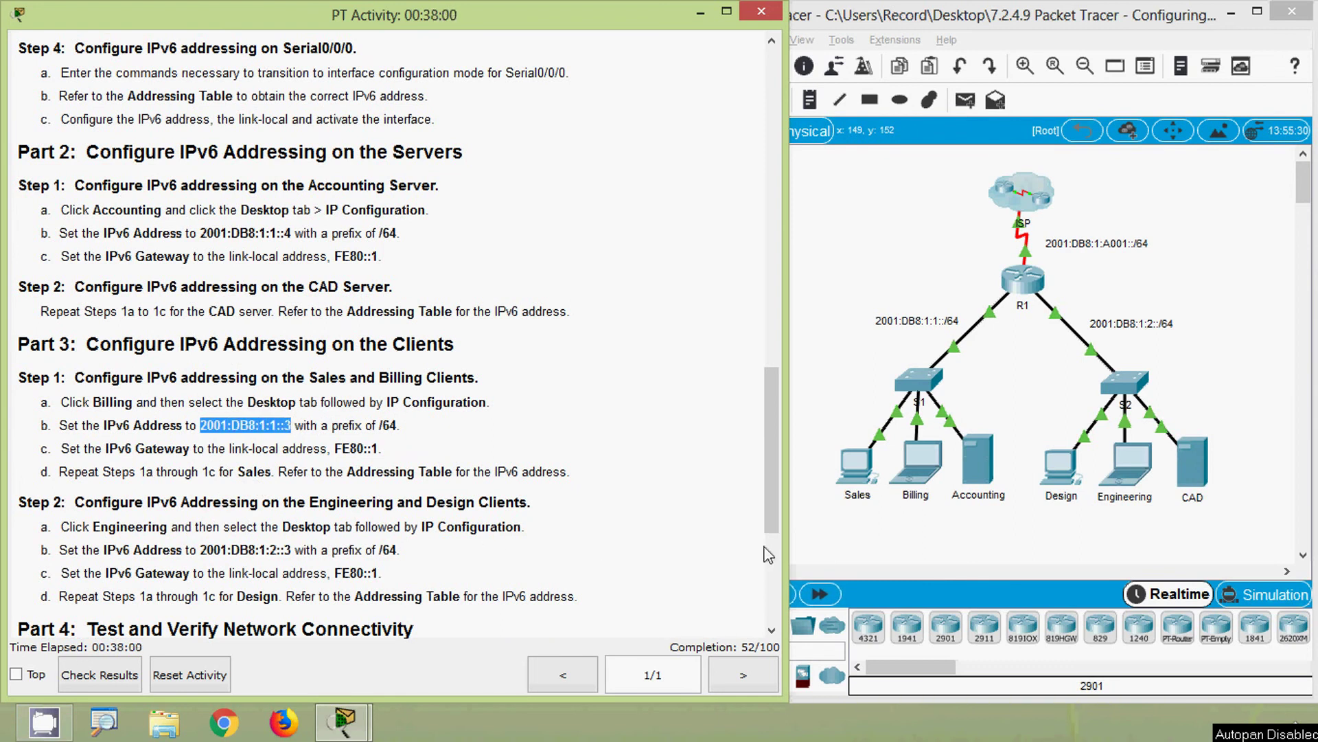
Open the IP Configuration settings of the Billing laptop in the topology.
left_click(922, 475)
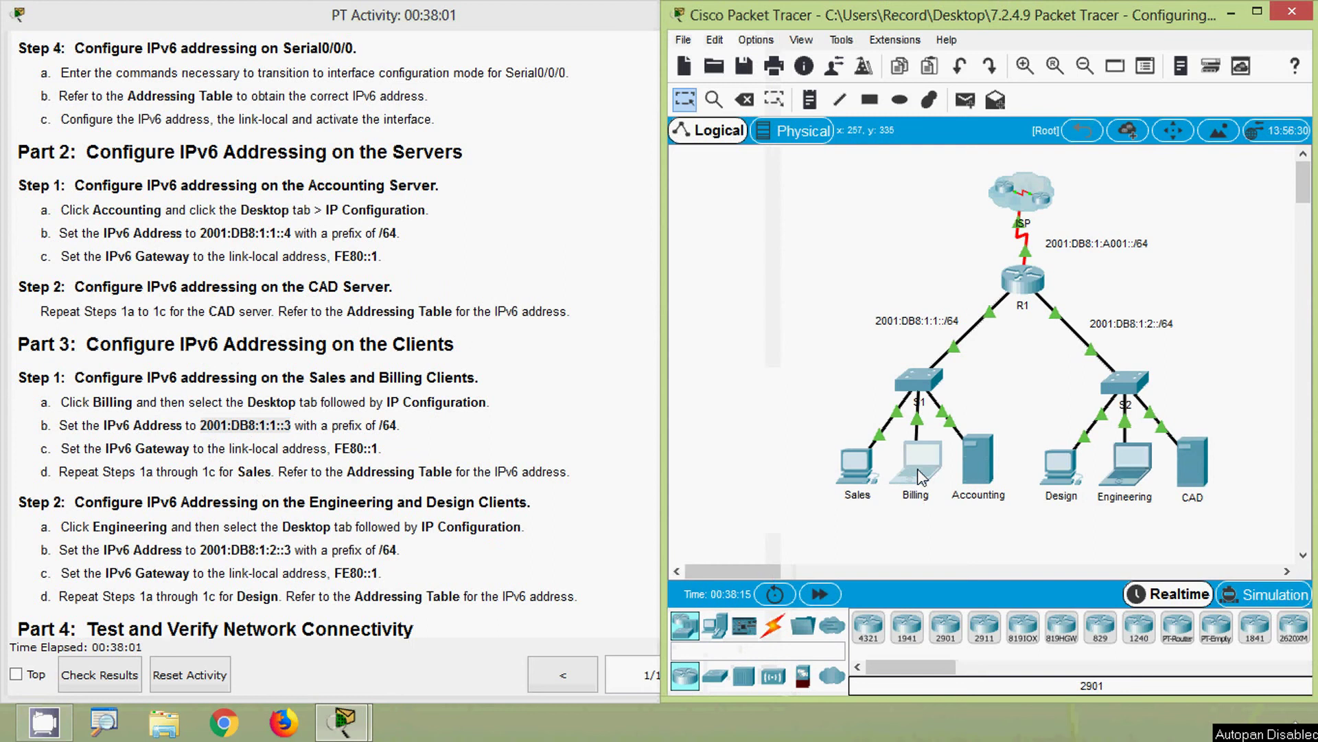
left_click(922, 476)
left_click(405, 126)
left_click(345, 200)
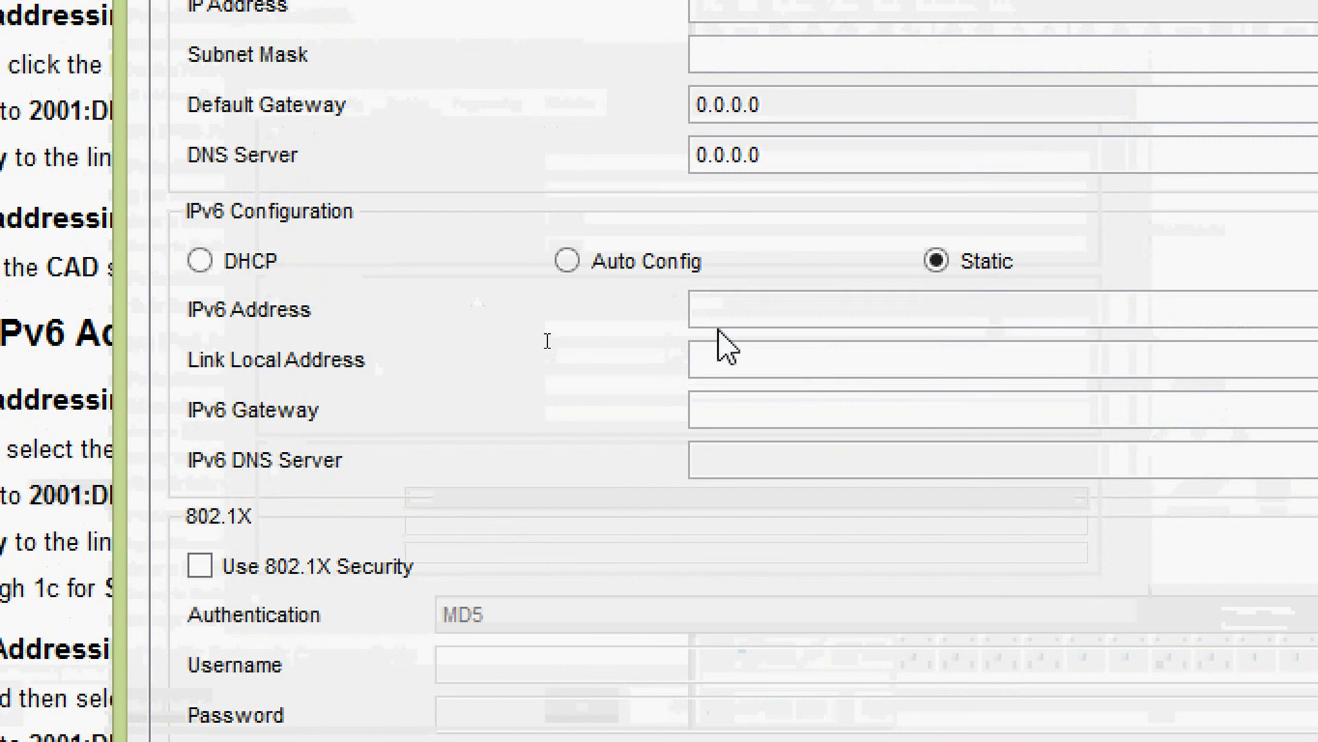
Set the Billing laptop's static IPv6 address to 2001:DB8:1:1::3 with prefix length 64.
left_click(567, 330)
type("2001:DB8:1:1::3")
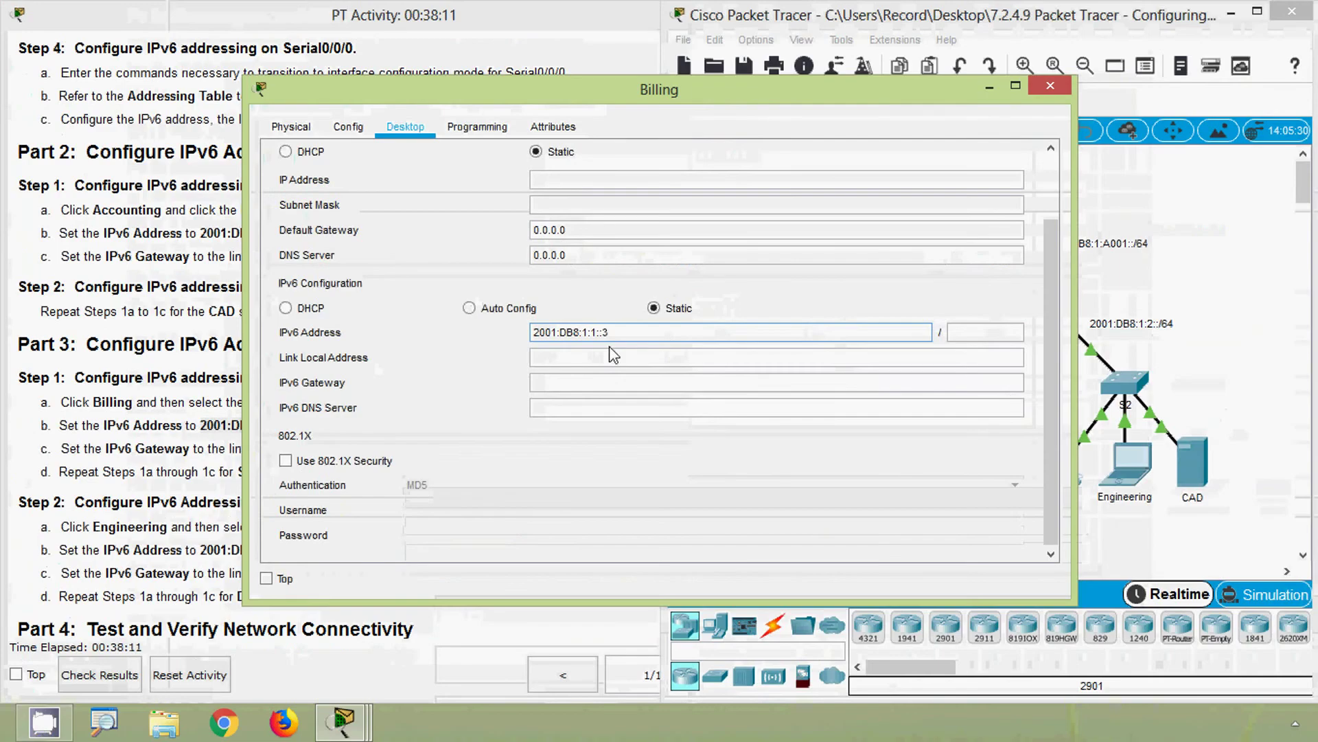
left_click(973, 335)
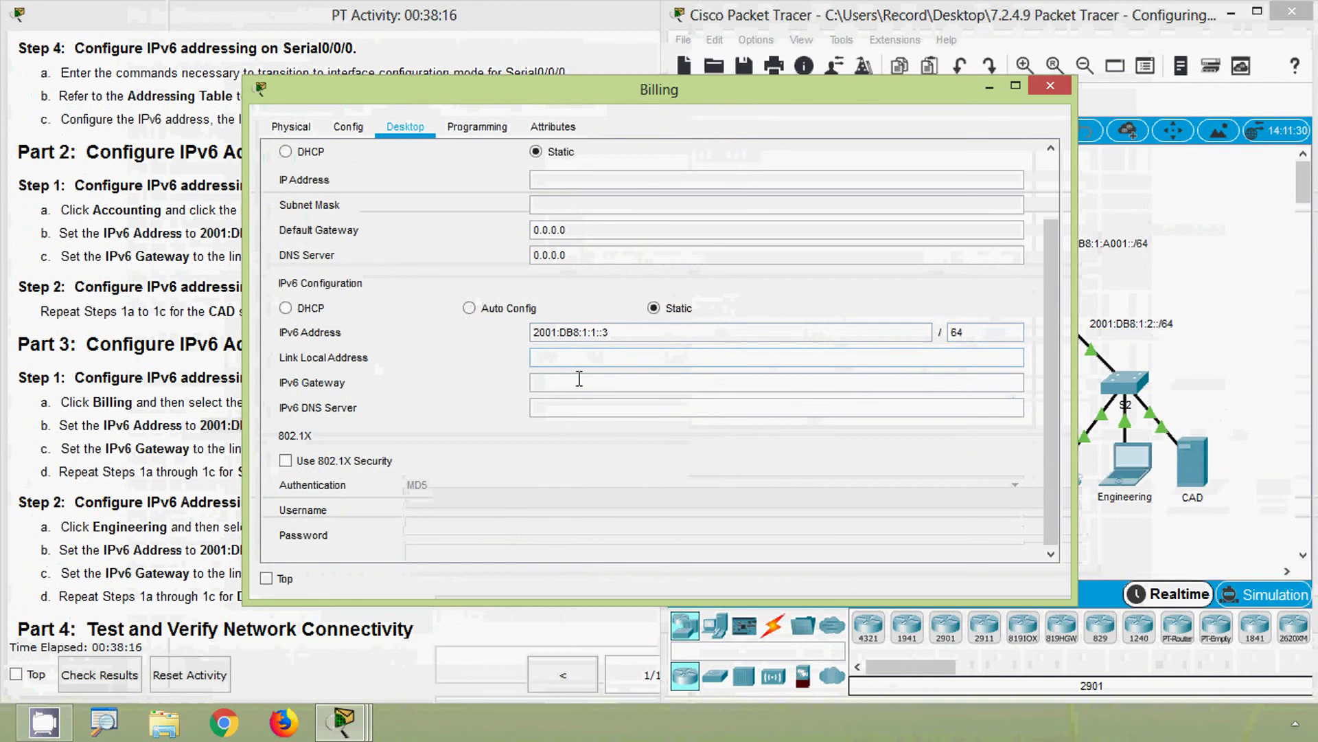
Set the Billing laptop's IPv6 gateway to FE80::1 and close its configuration window.
left_click(555, 382)
type("FE")
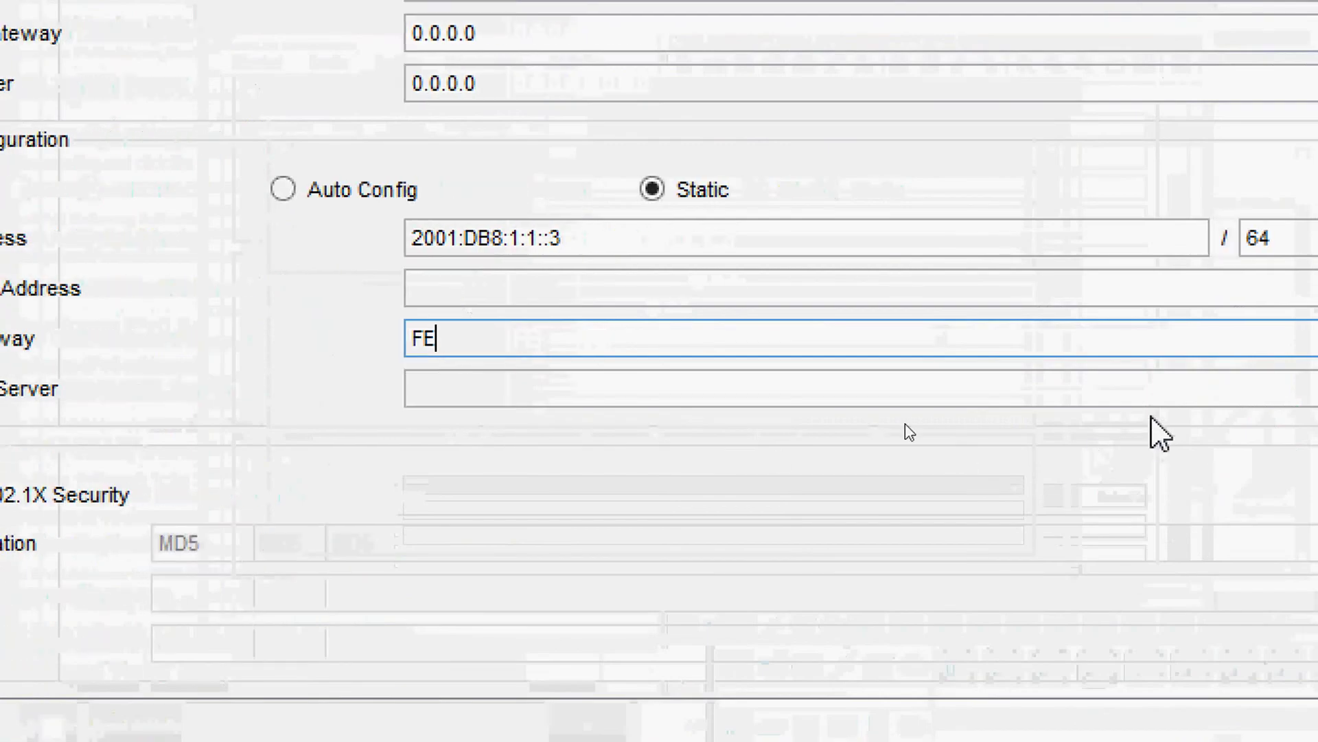
type("80::1")
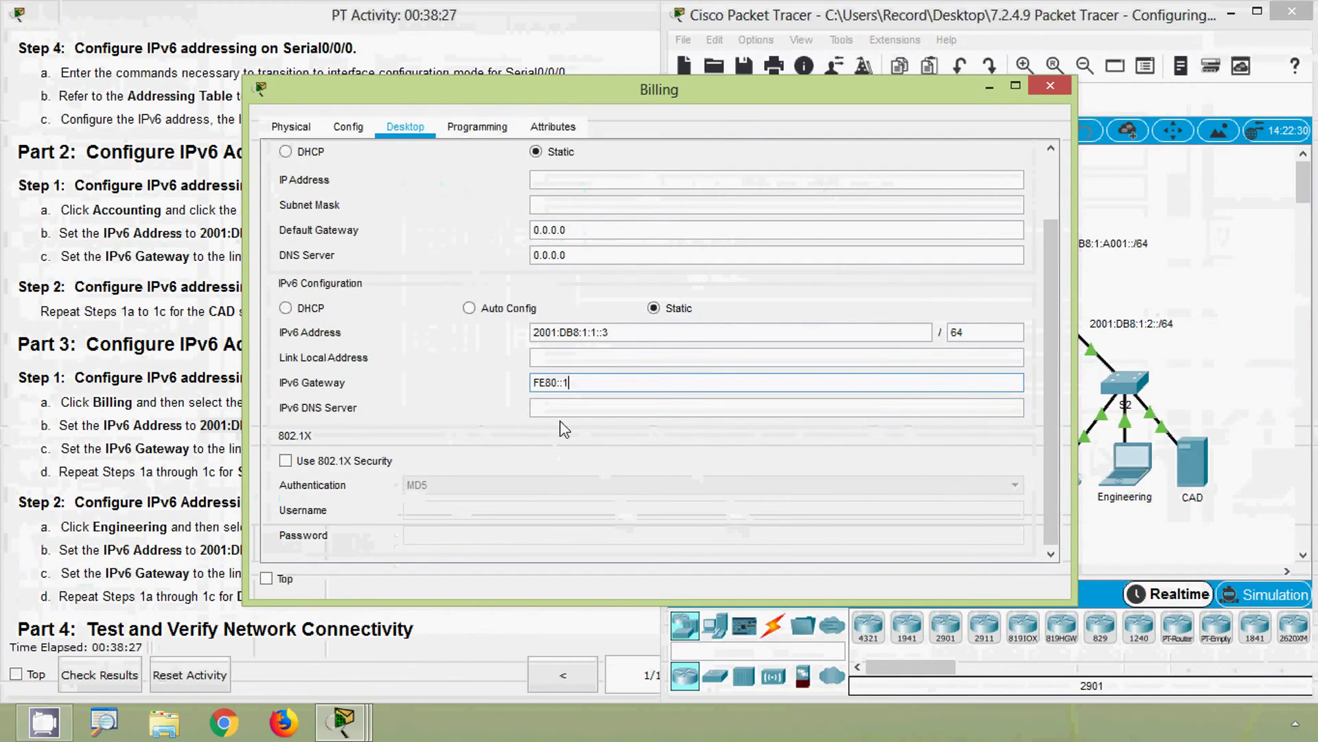
left_click(472, 390)
left_click(1050, 85)
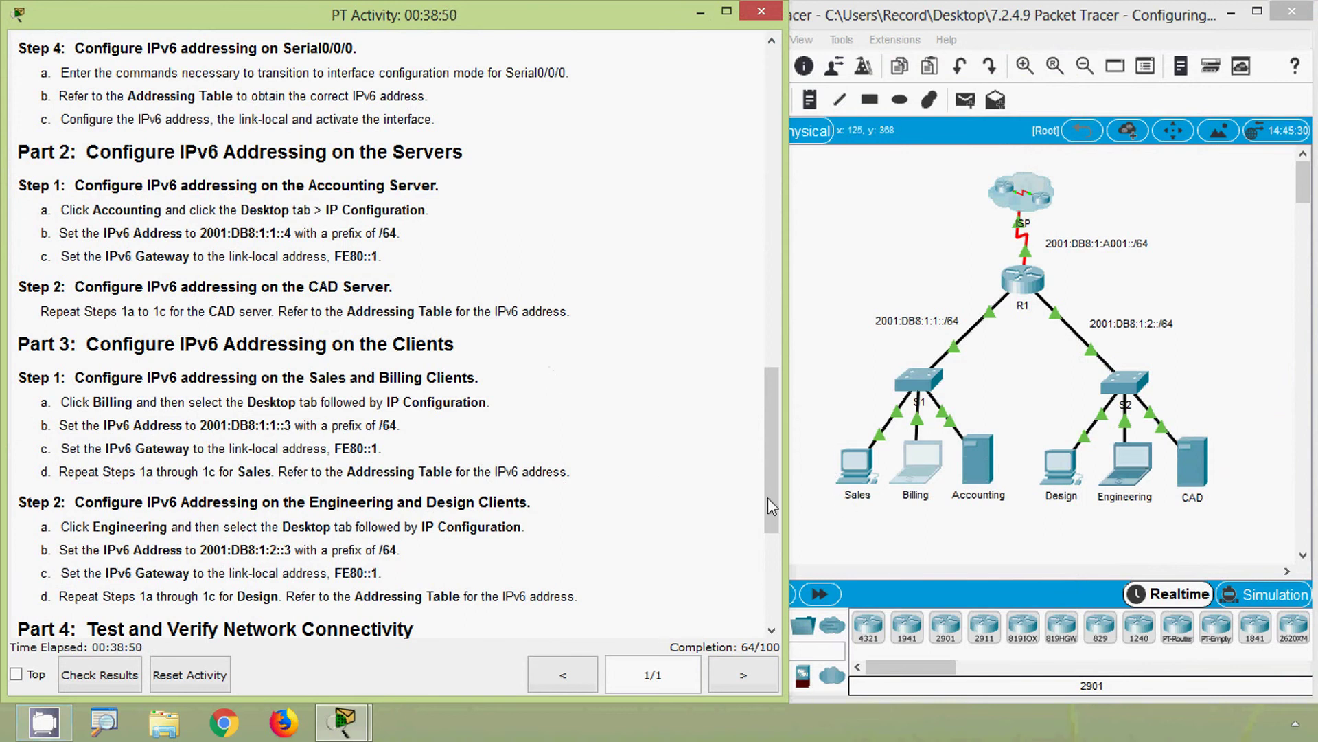
Copy the Sales client's IPv6 address 2001:DB8:1:1::2 from the Addressing Table and return to the topology.
left_click_drag(768, 504, 762, 185)
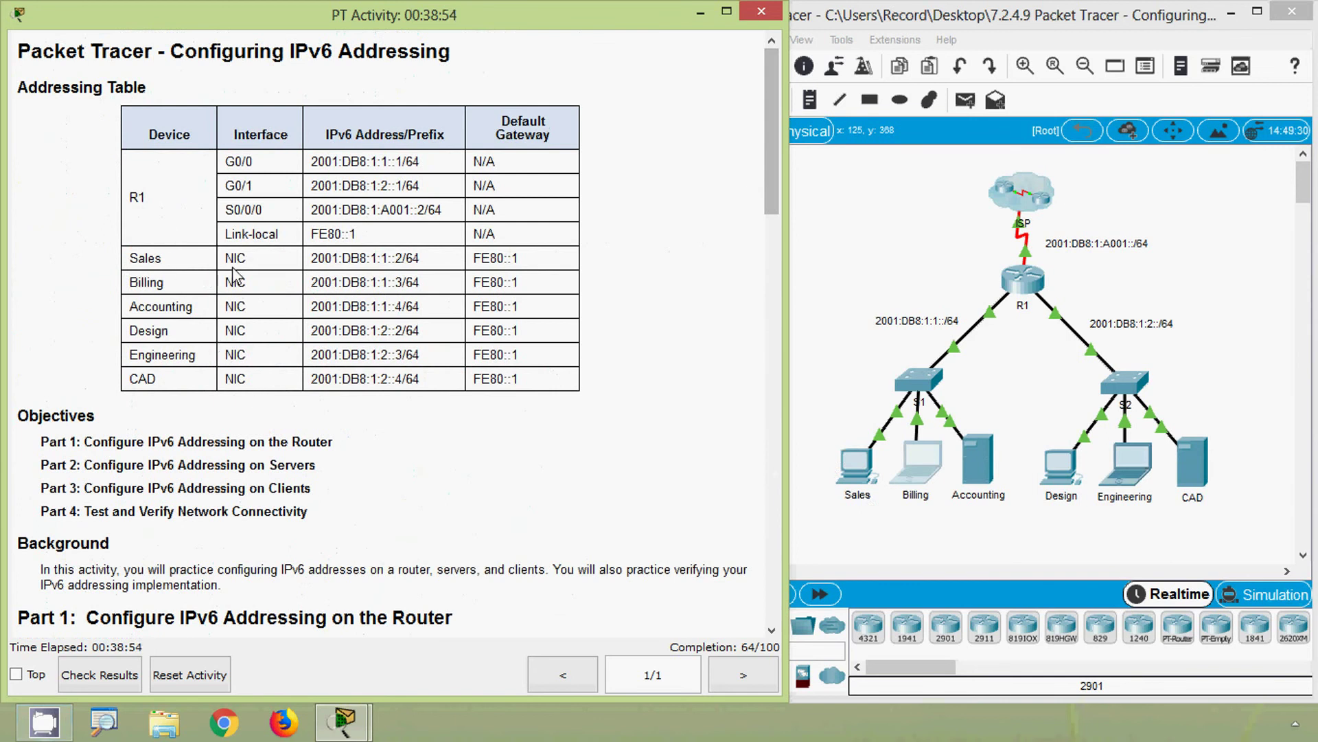
left_click_drag(311, 259, 404, 257)
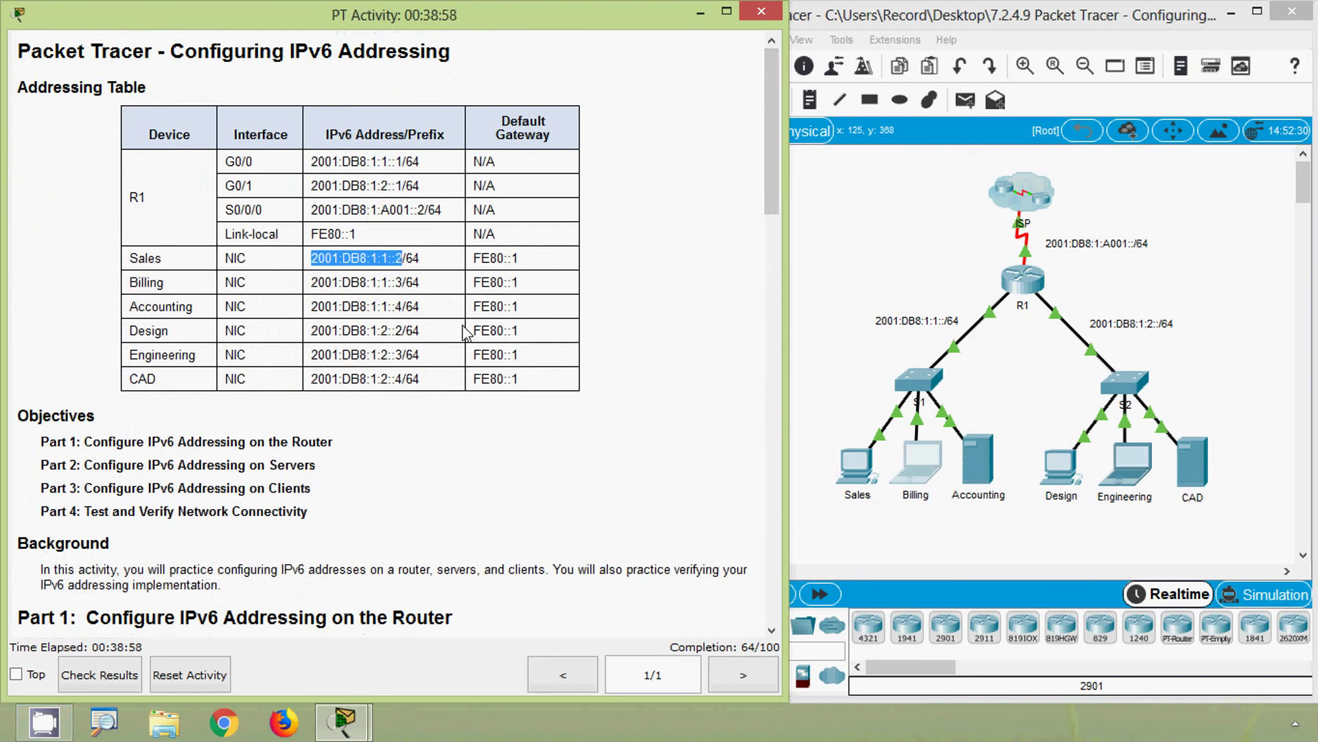
left_click(831, 401)
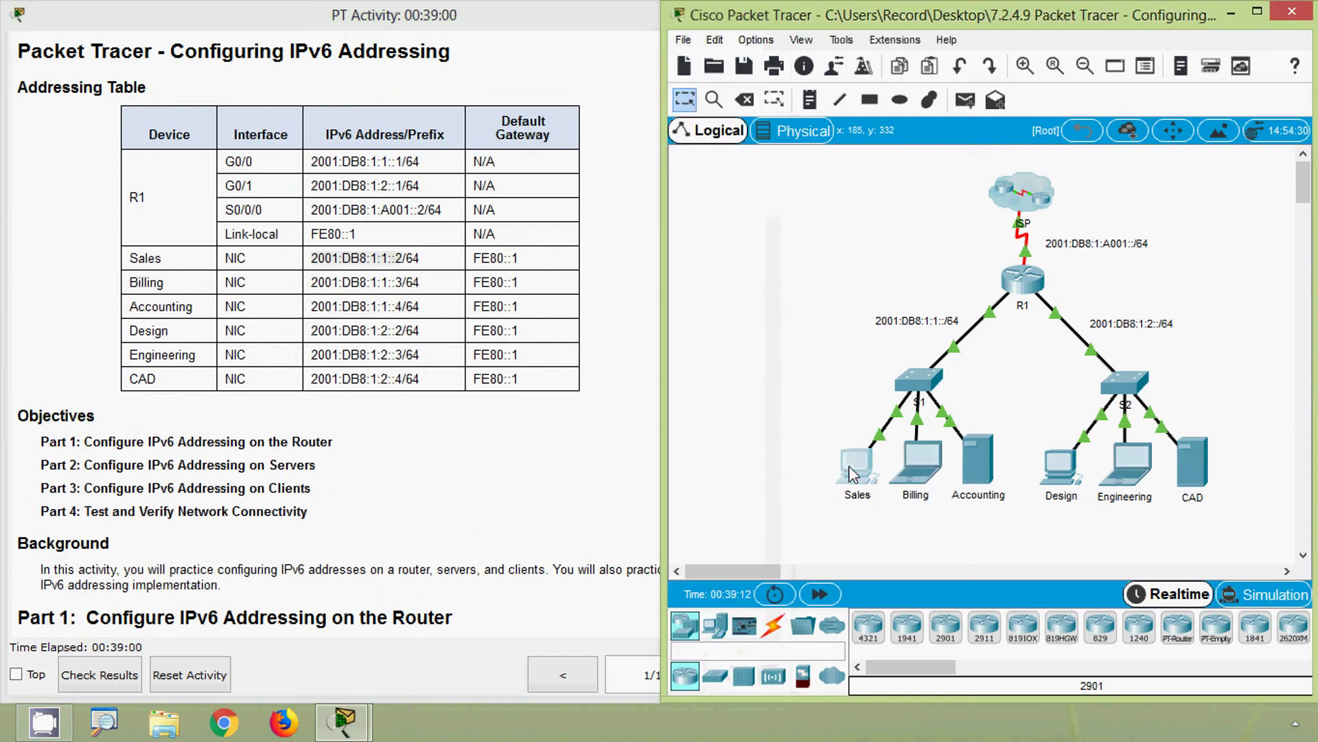
Open the IP Configuration settings of the Sales PC.
left_click(856, 464)
left_click(405, 126)
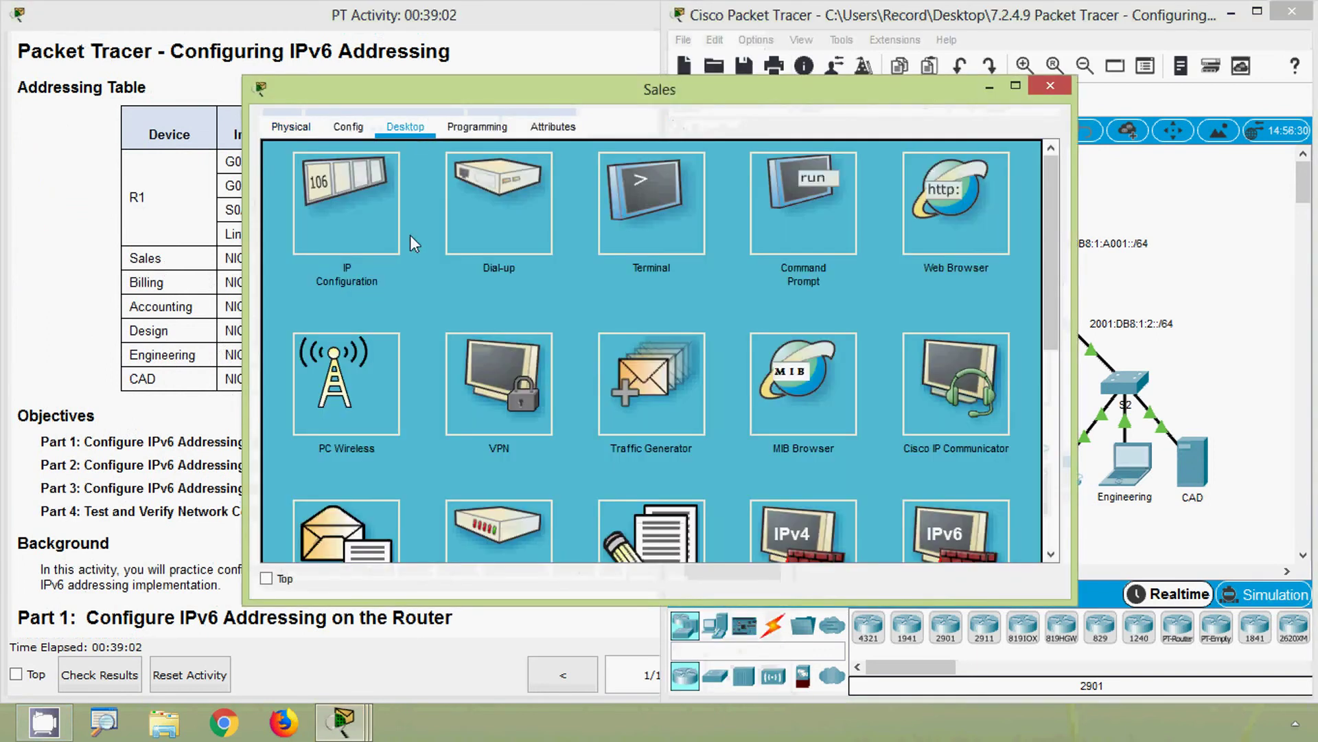
left_click(353, 252)
Set the Sales PC's static IPv6 address to 2001:DB8:1:1::2 with prefix length 64.
left_click(562, 334)
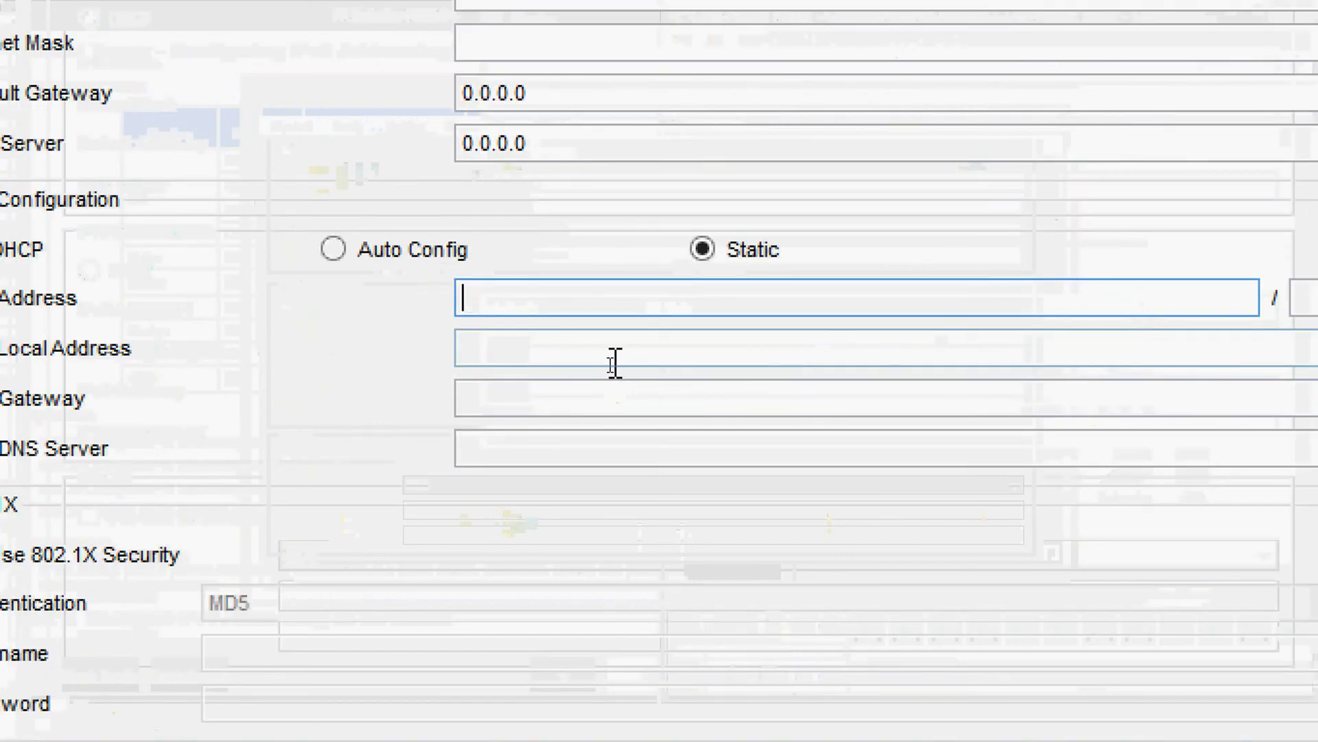
type("2001:DB8:1:1::2")
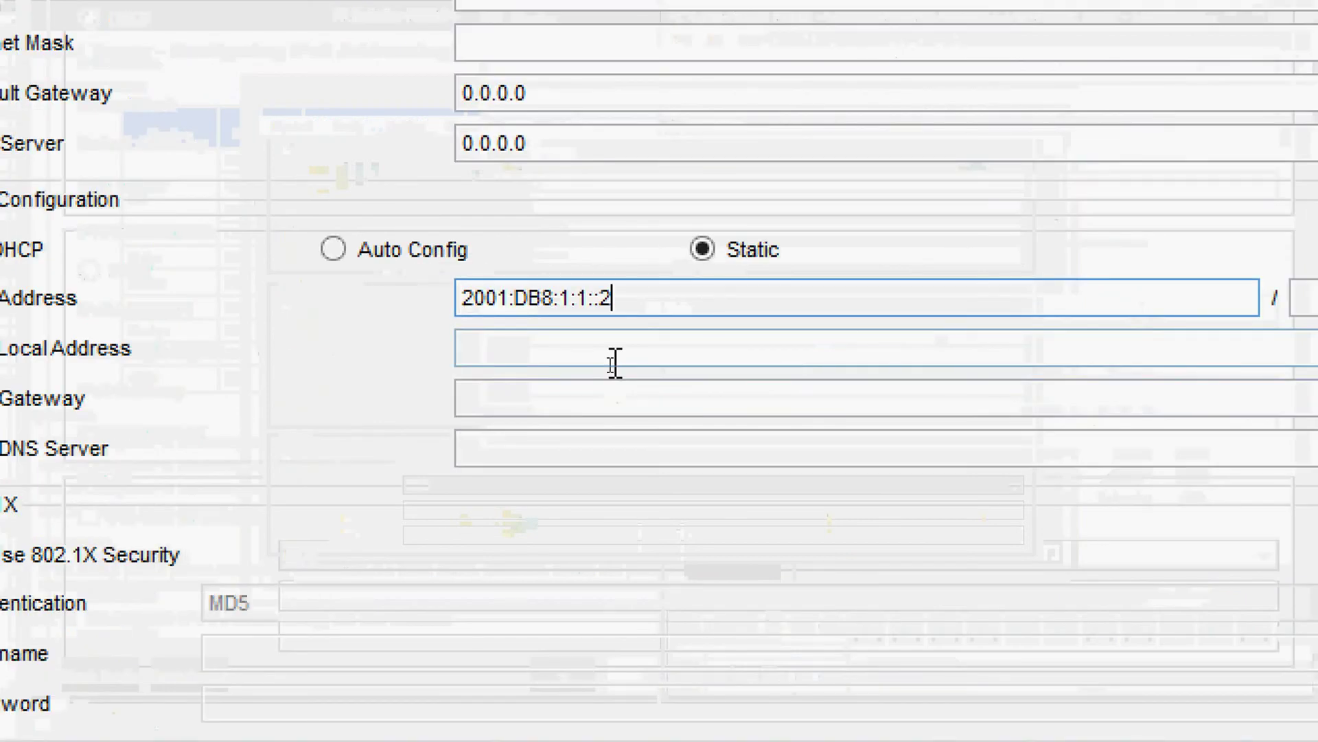
left_click(1308, 306)
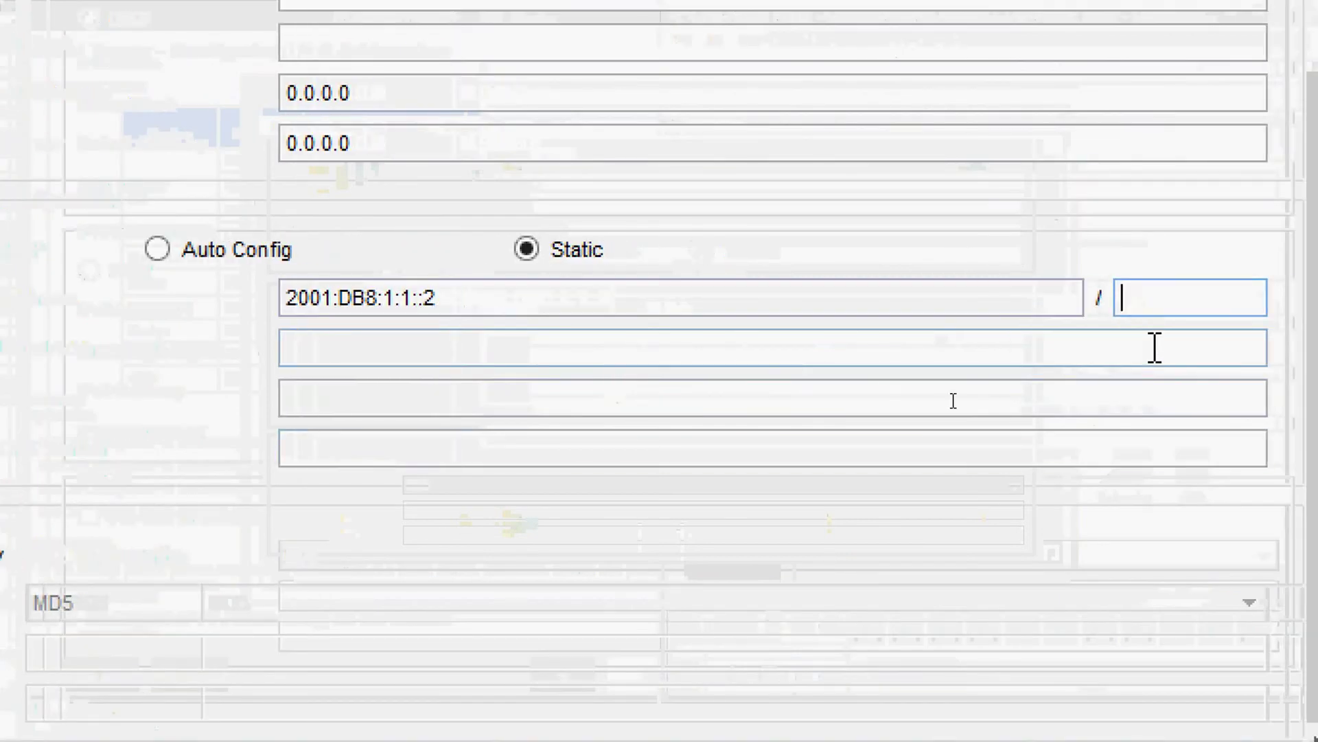
type("64")
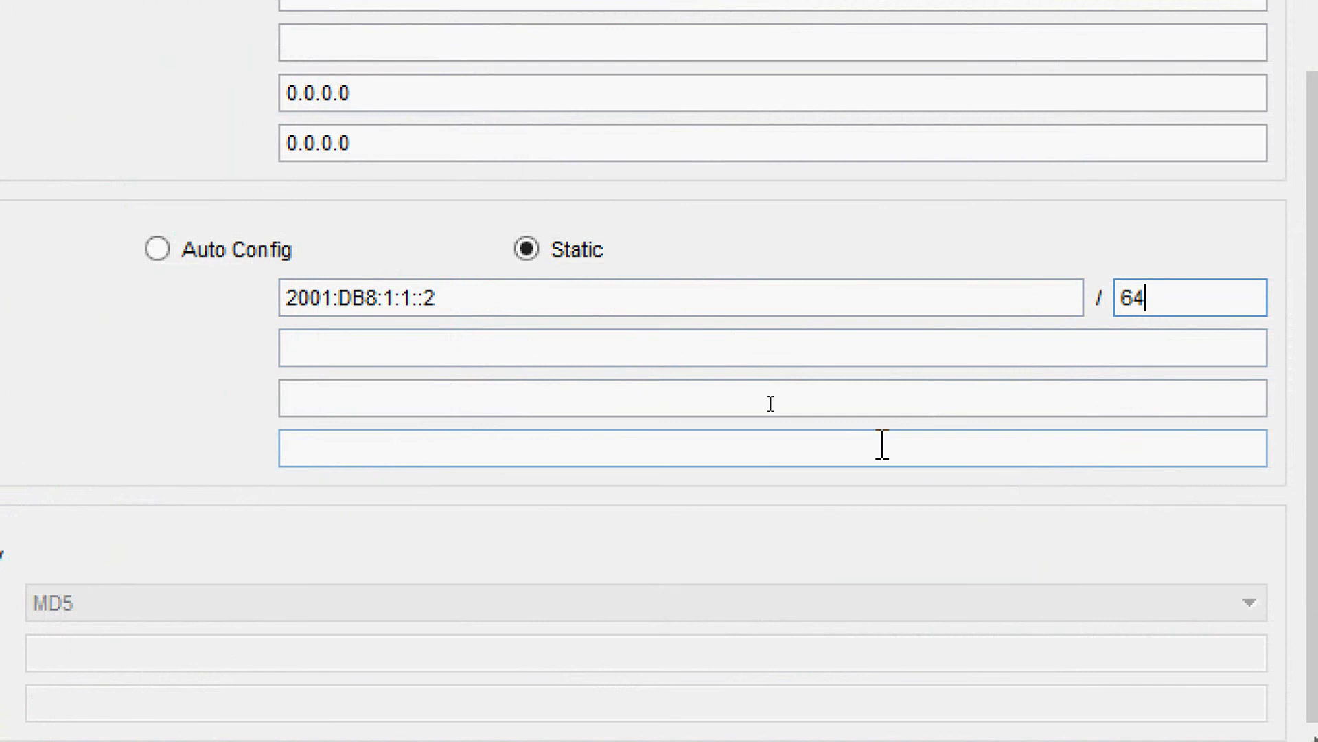
Set the Sales PC's IPv6 gateway to FE80::1 and close its configuration window.
left_click(390, 410)
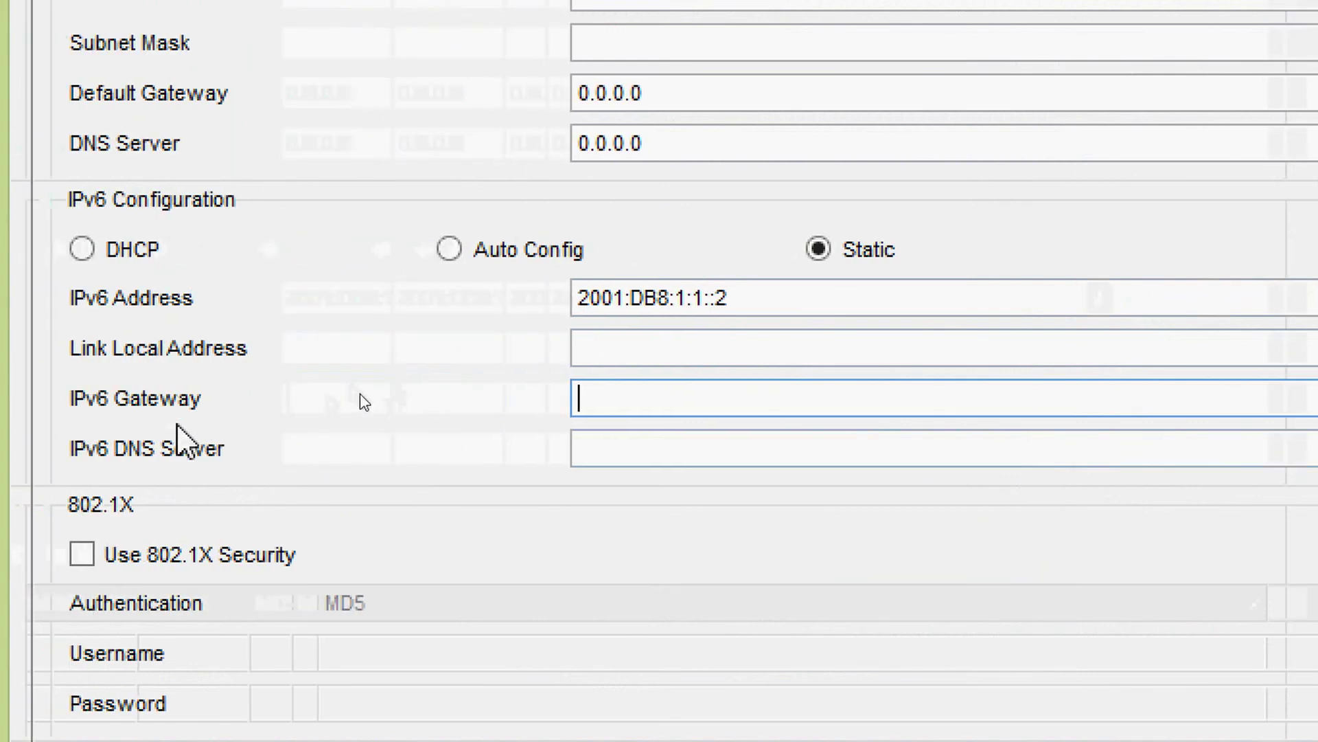
type("F")
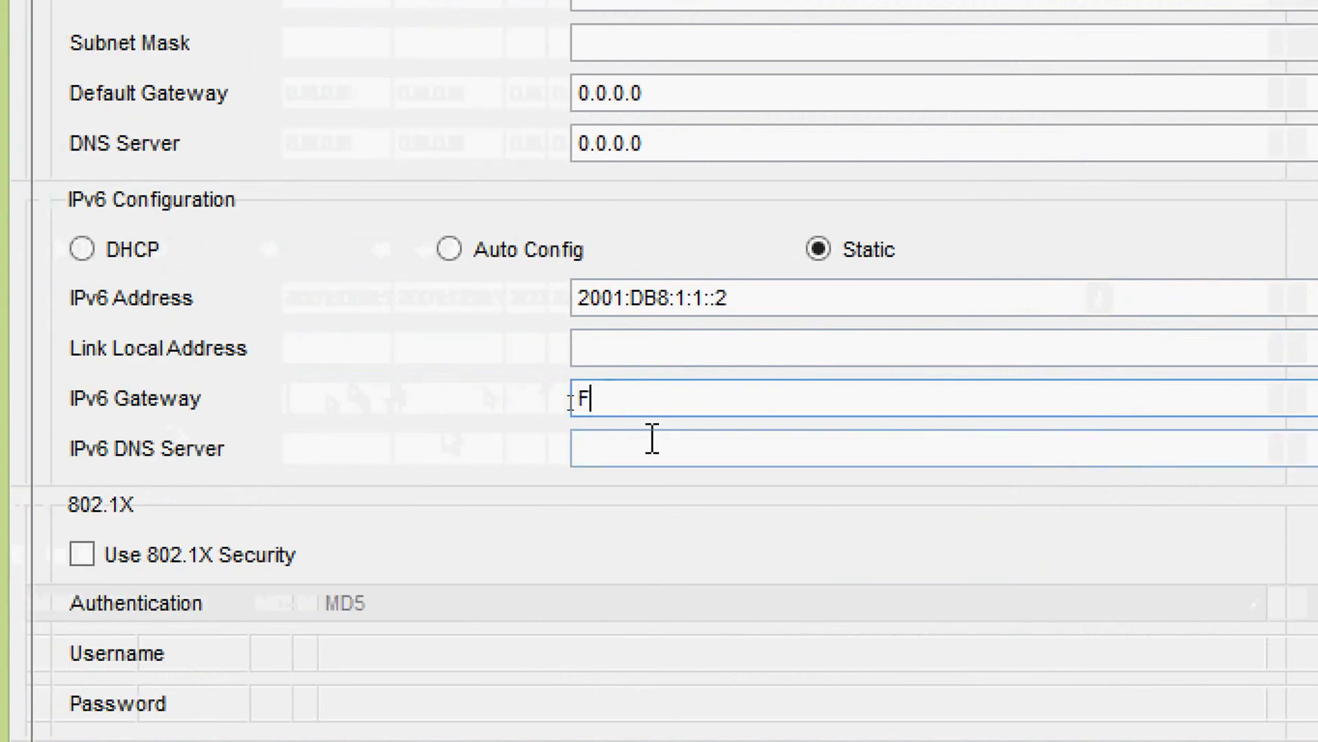
type("E80::")
type("1")
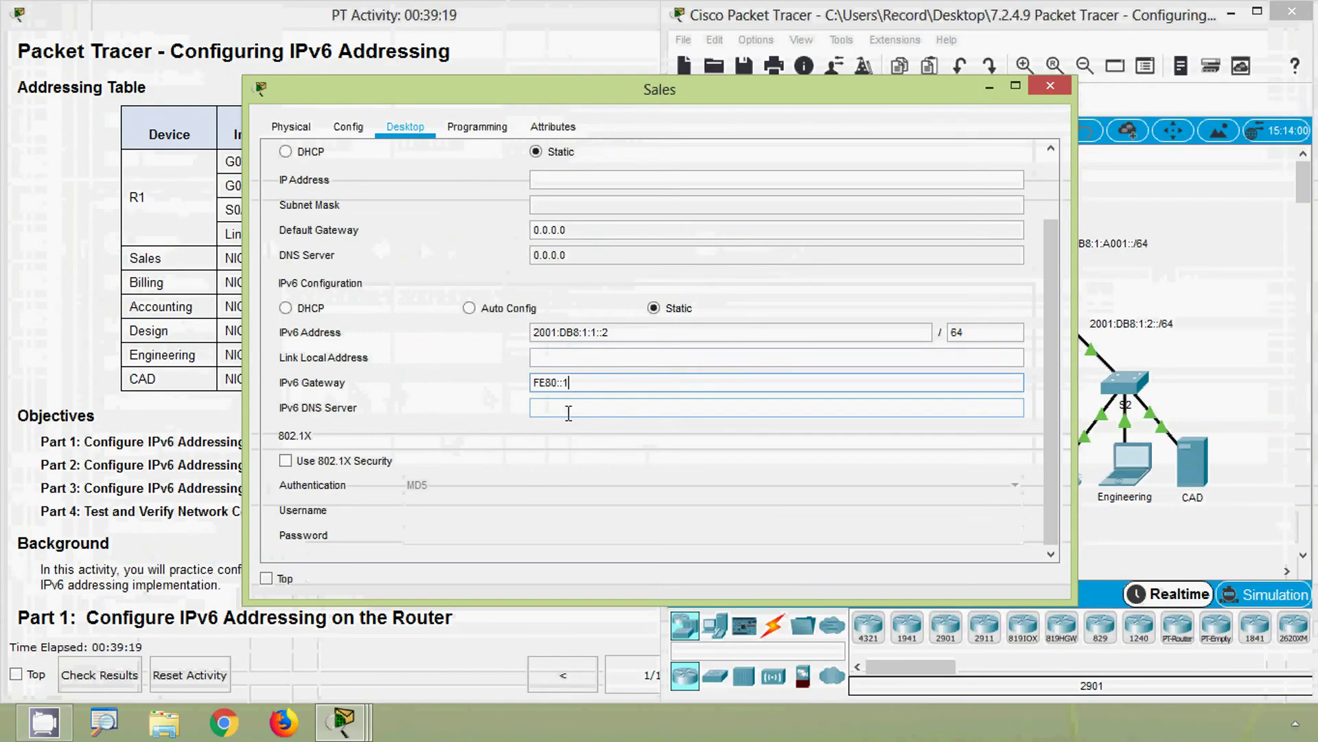
key("Tab")
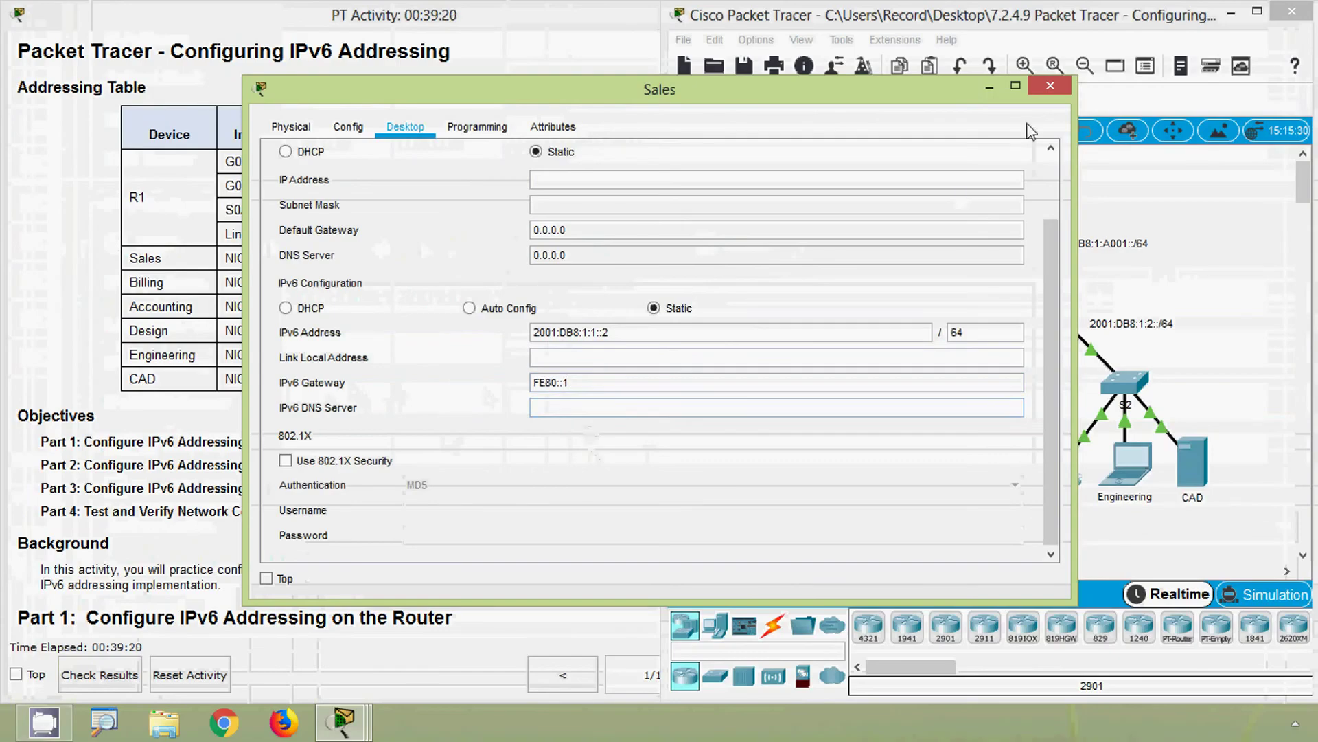
left_click(1049, 86)
Review the Engineering and Design client instructions in Part 3 and copy the Engineering IPv6 address 2001:DB8:1:2::3.
left_click(393, 422)
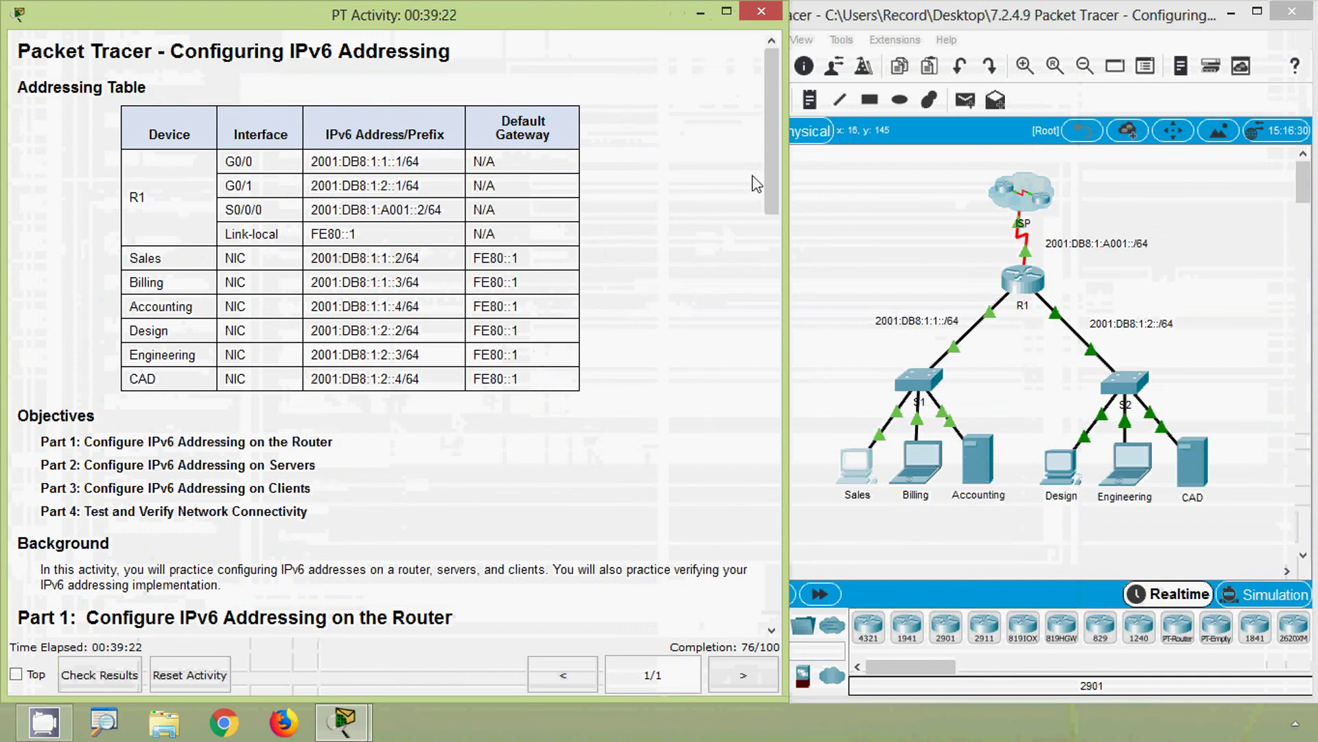
left_click_drag(768, 179, 768, 530)
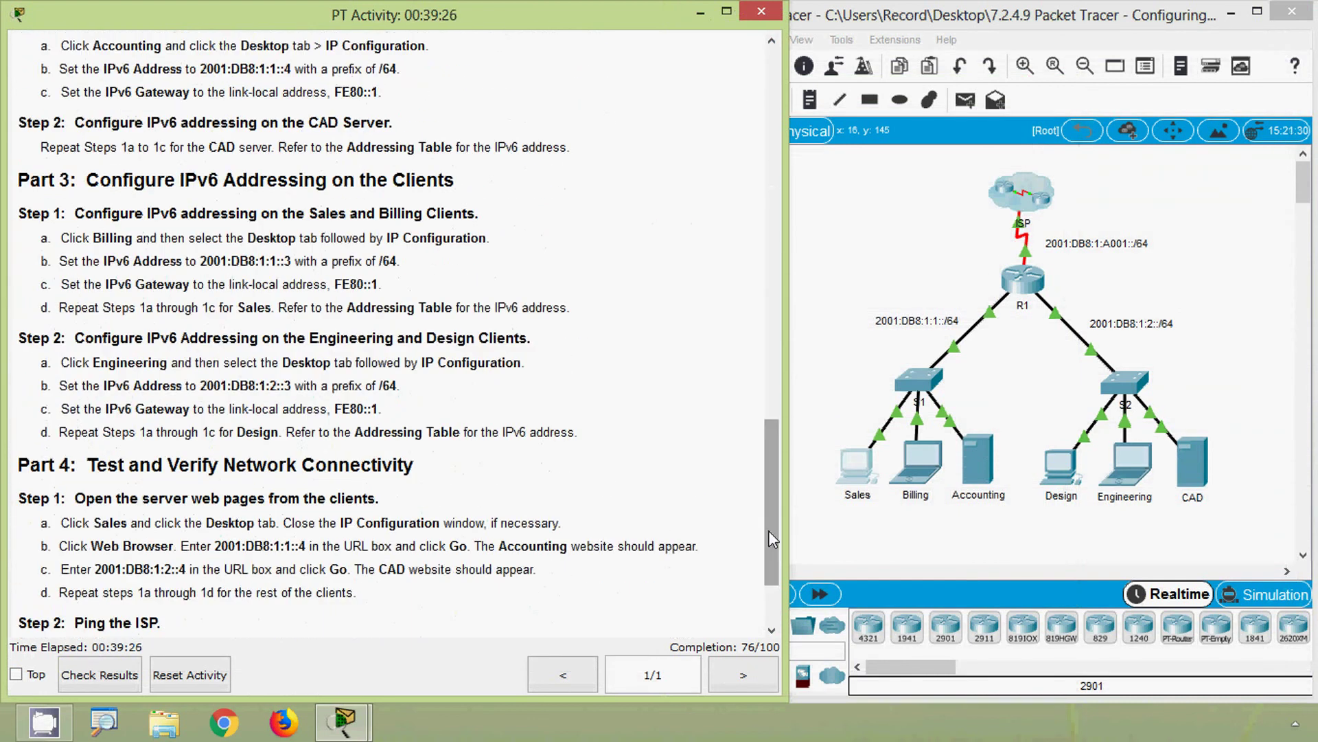
scroll(715, 466, "down", 1)
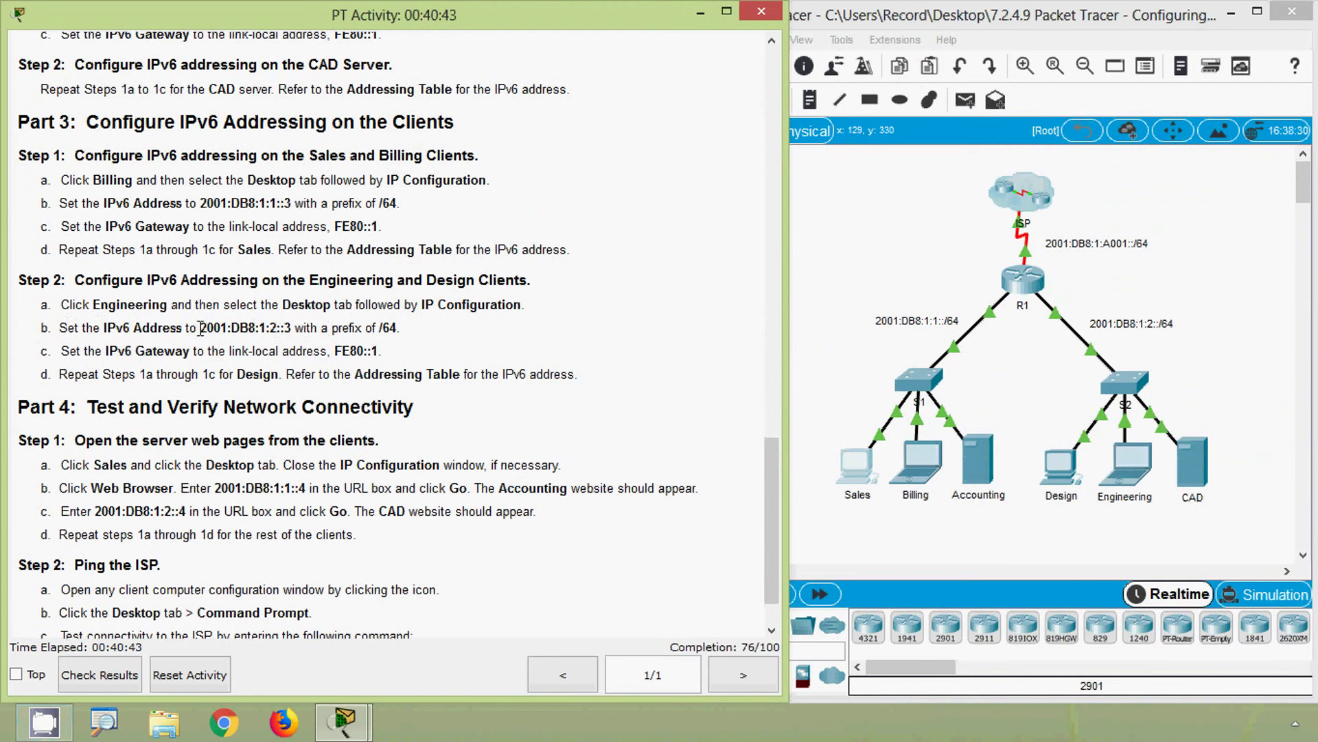
left_click_drag(200, 329, 294, 329)
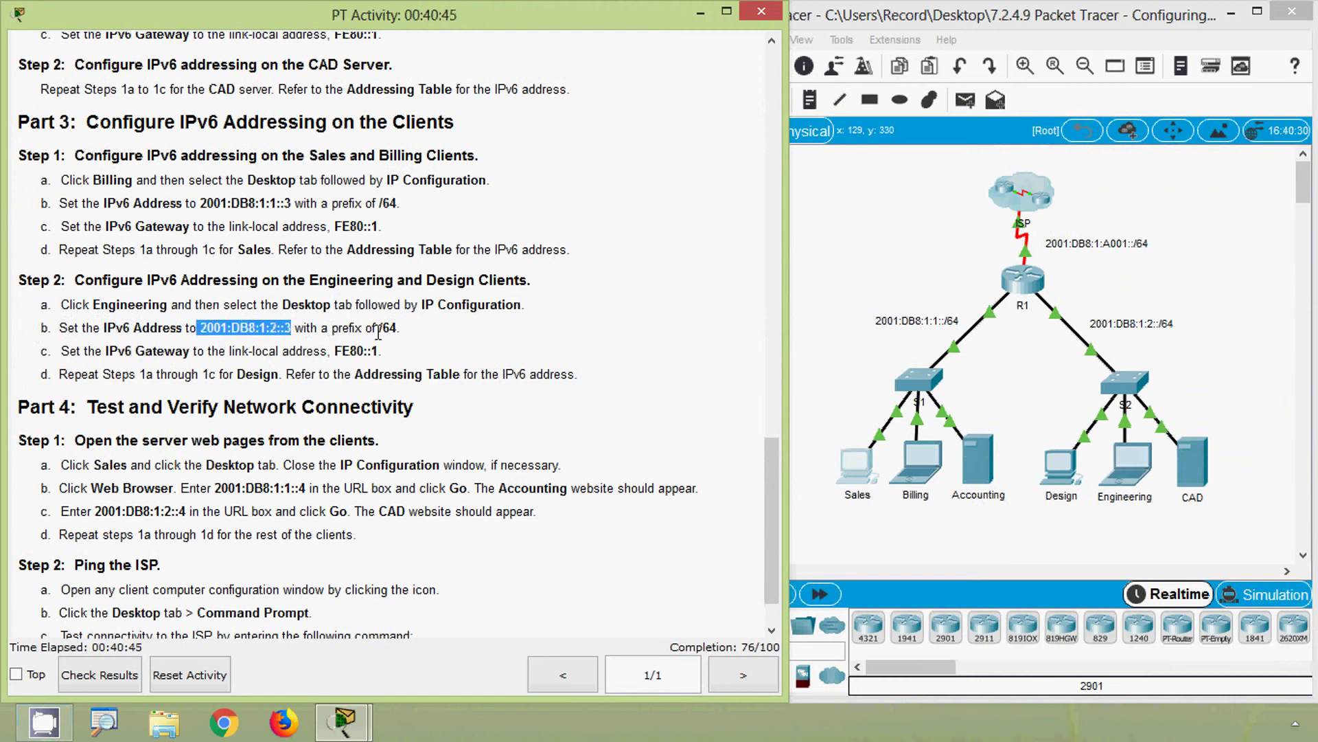
left_click_drag(377, 328, 402, 331)
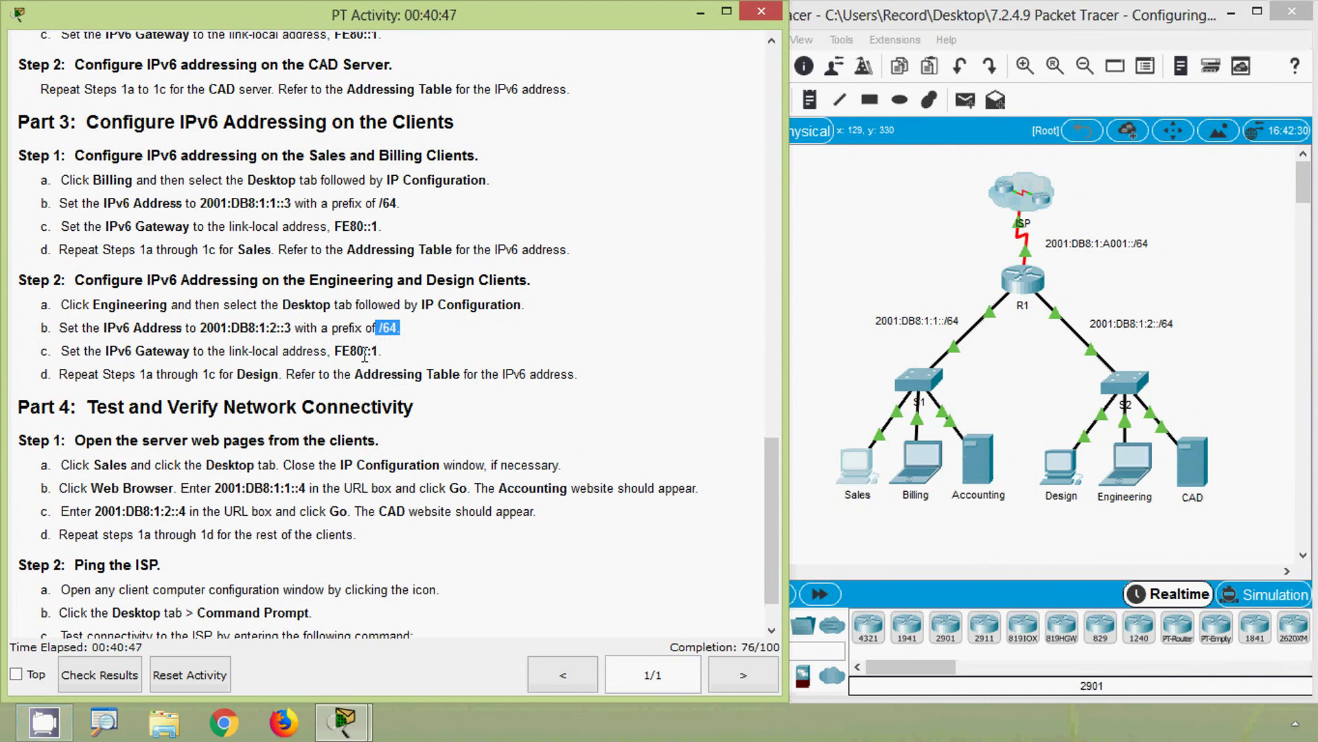
left_click_drag(328, 351, 384, 351)
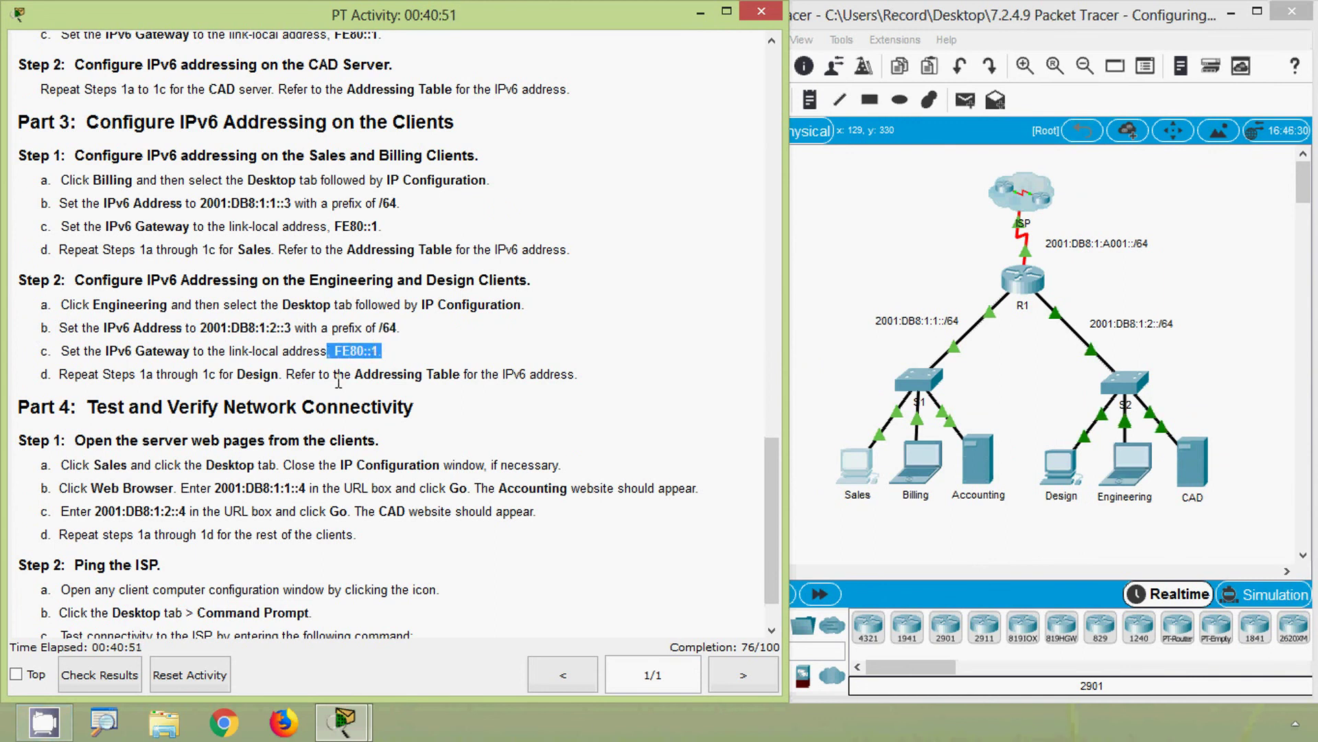
left_click_drag(237, 374, 282, 379)
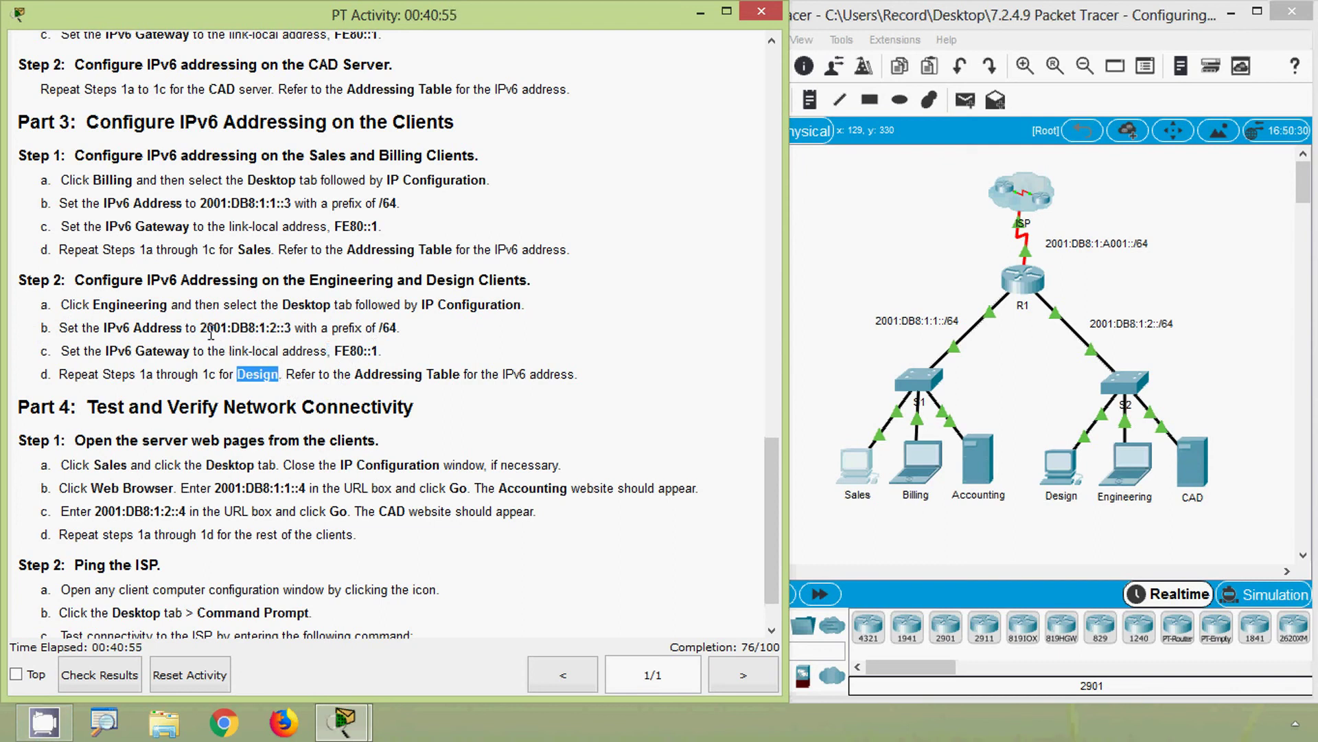
left_click_drag(201, 328, 292, 329)
key("ctrl+c")
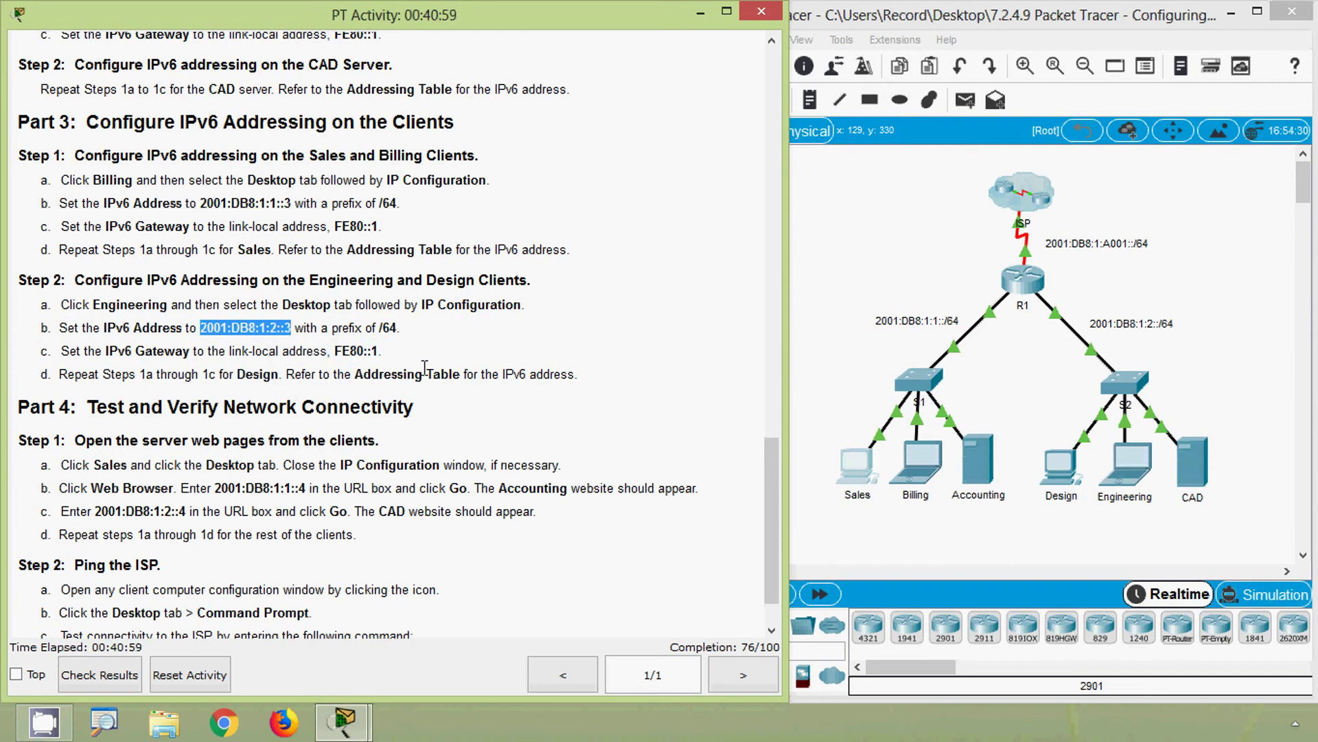
Open the Engineering laptop's IP Configuration and set its static IPv6 address to 2001:DB8:1:2::3 with prefix length 64.
left_click(1146, 488)
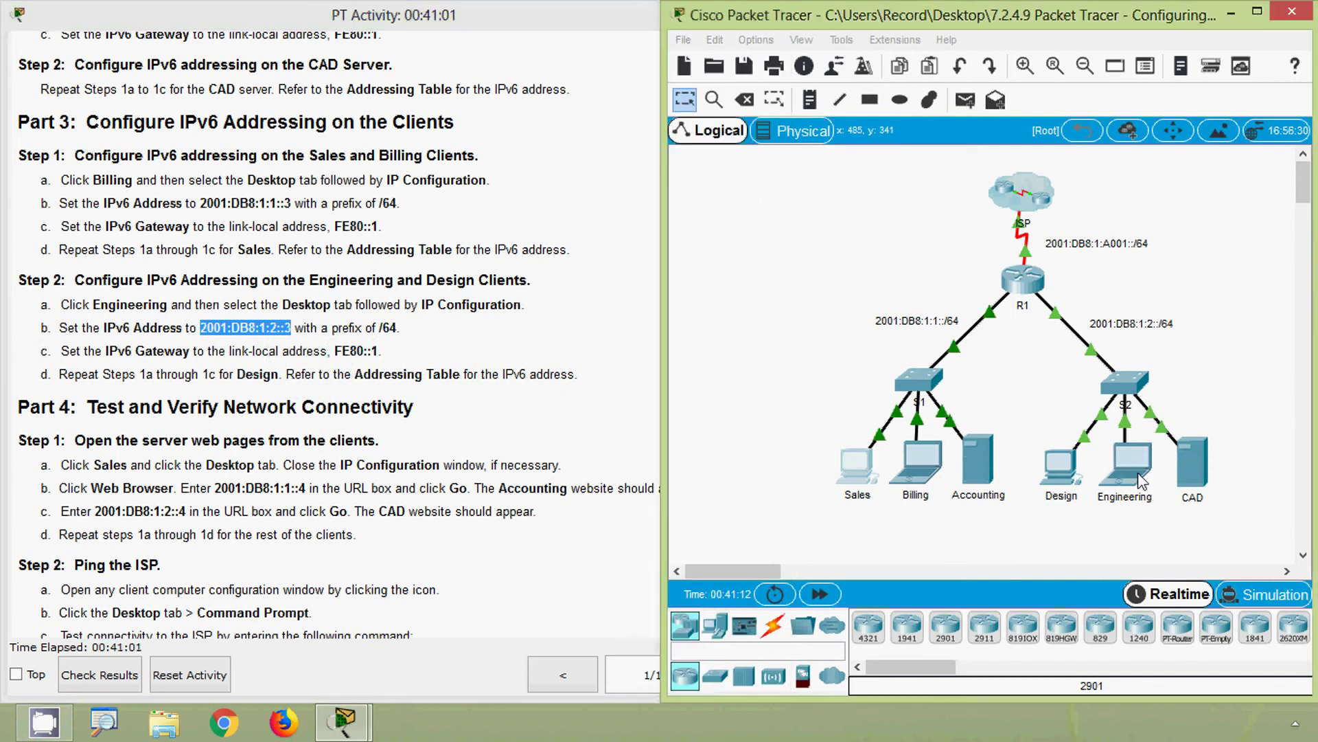
left_click(1126, 464)
left_click(405, 127)
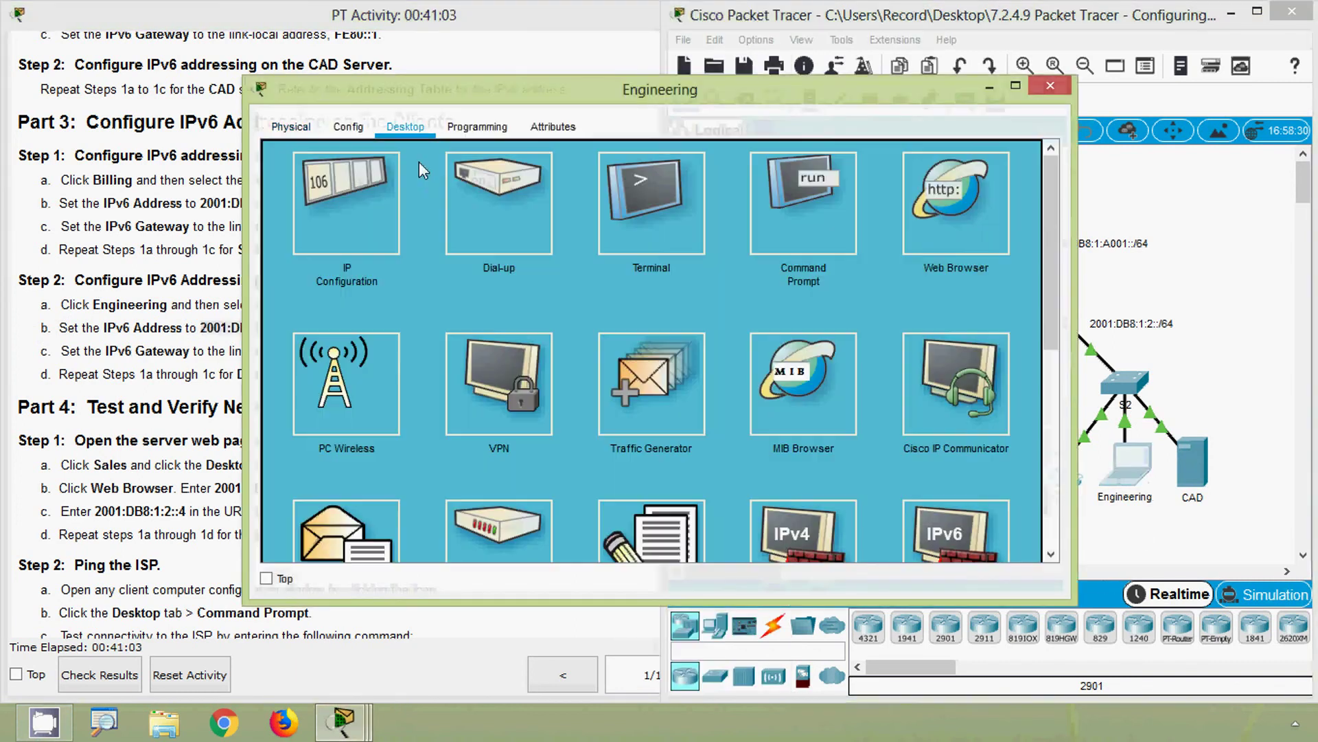
left_click(346, 199)
left_click(560, 332)
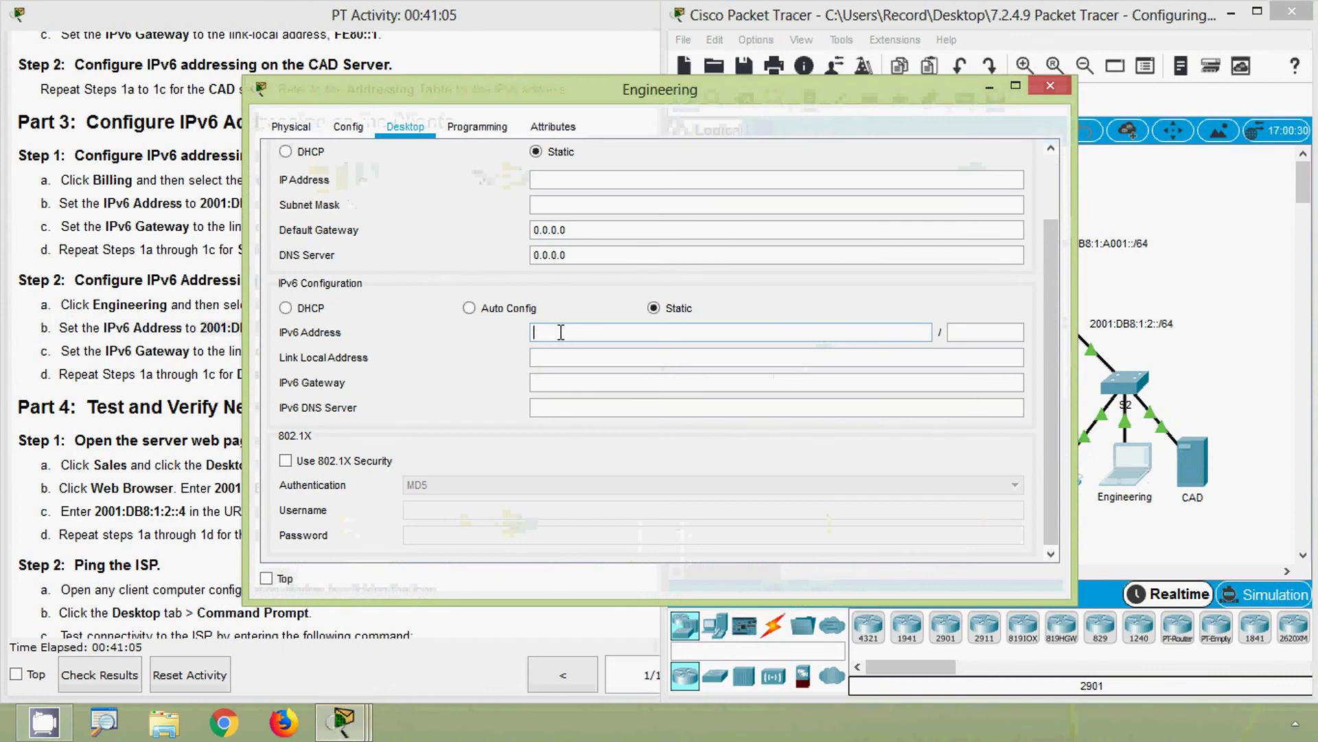
key("ctrl+v")
left_click(962, 332)
type("64")
Set the Engineering laptop's IPv6 gateway to FE80::1 and close its configuration window.
left_click(579, 385)
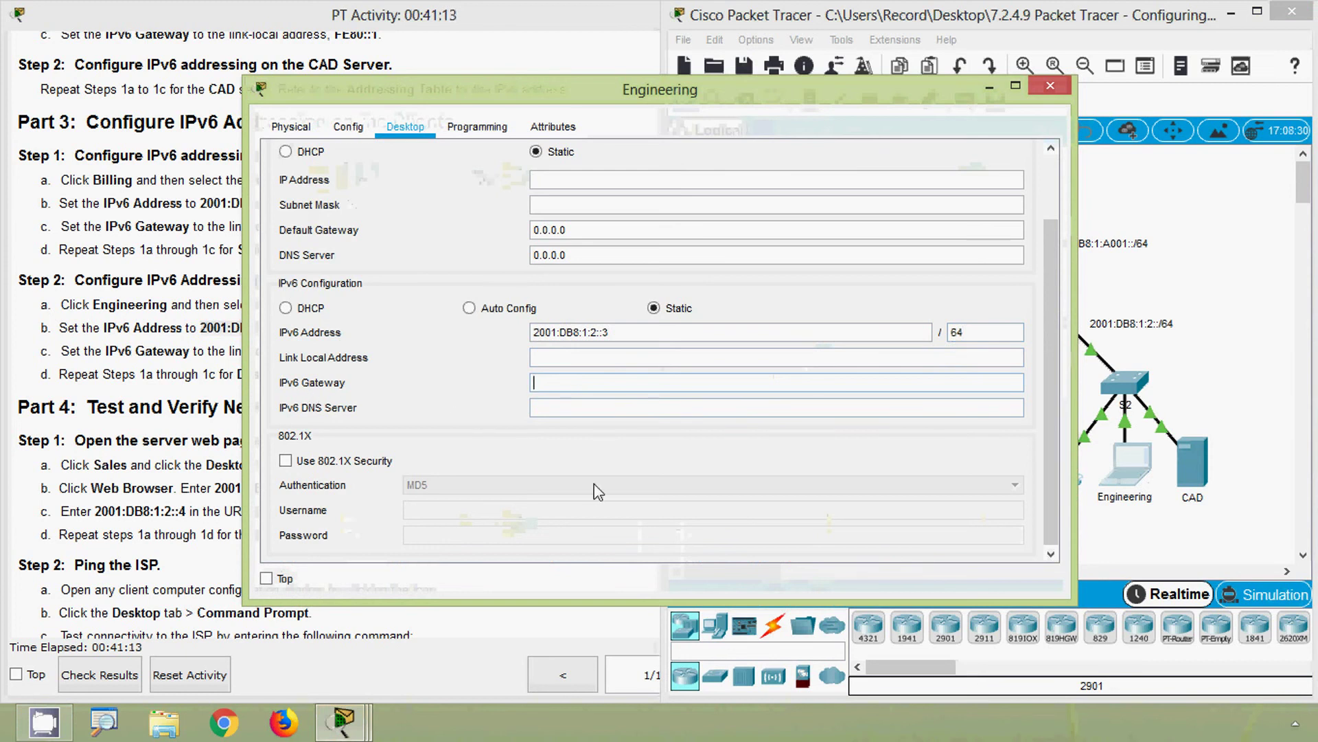
type("FE80")
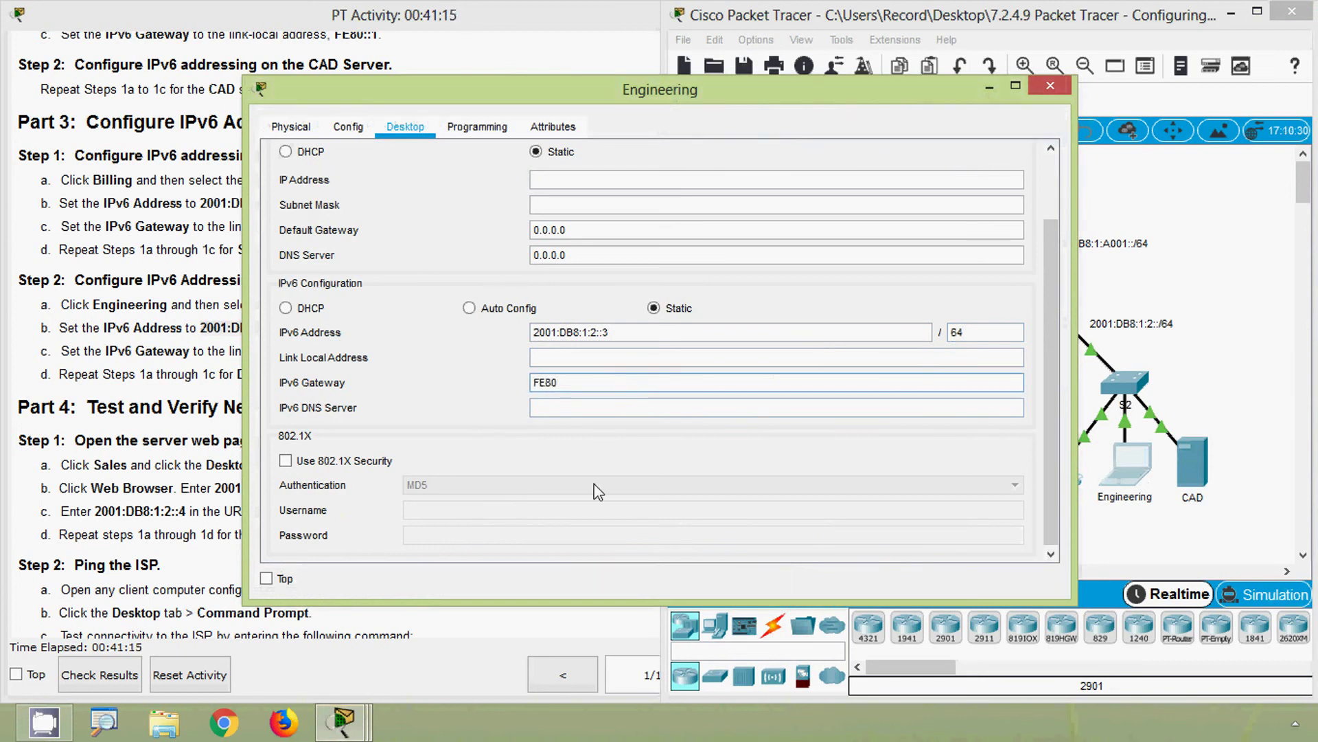
type("::1")
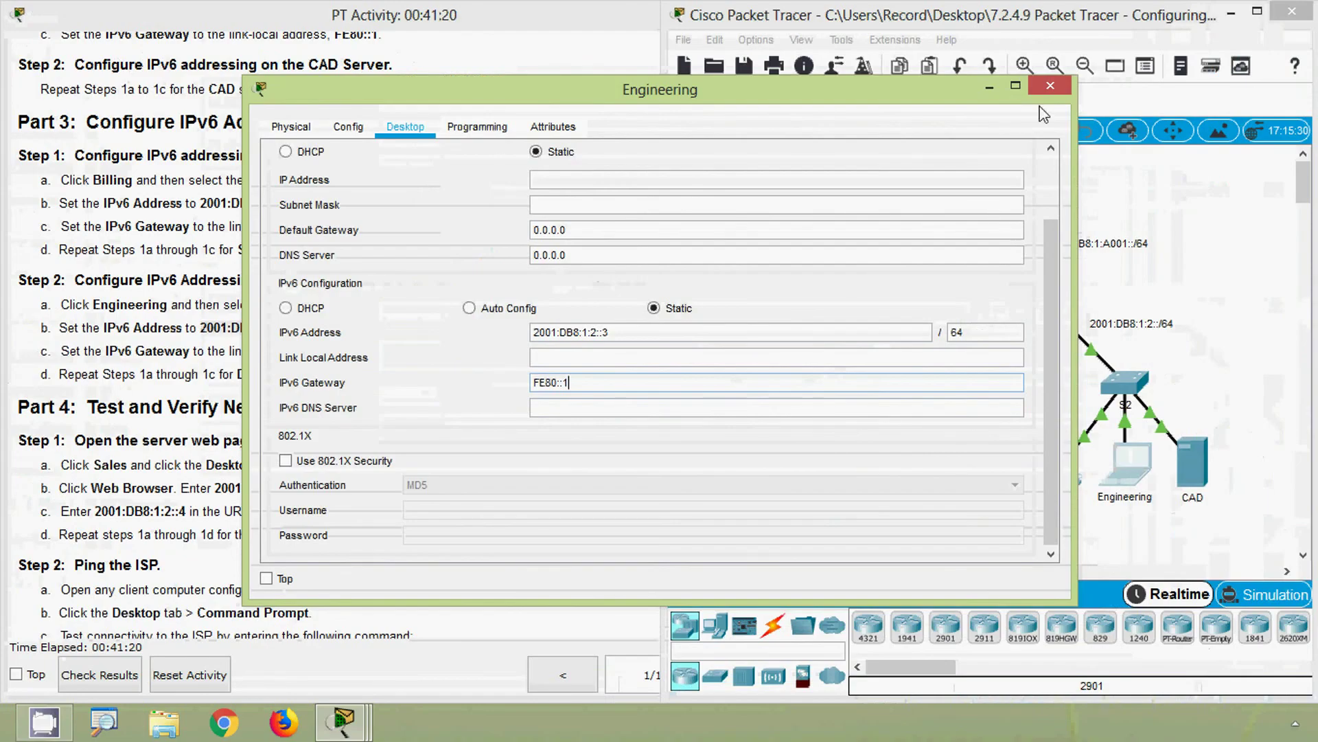
left_click(1109, 6)
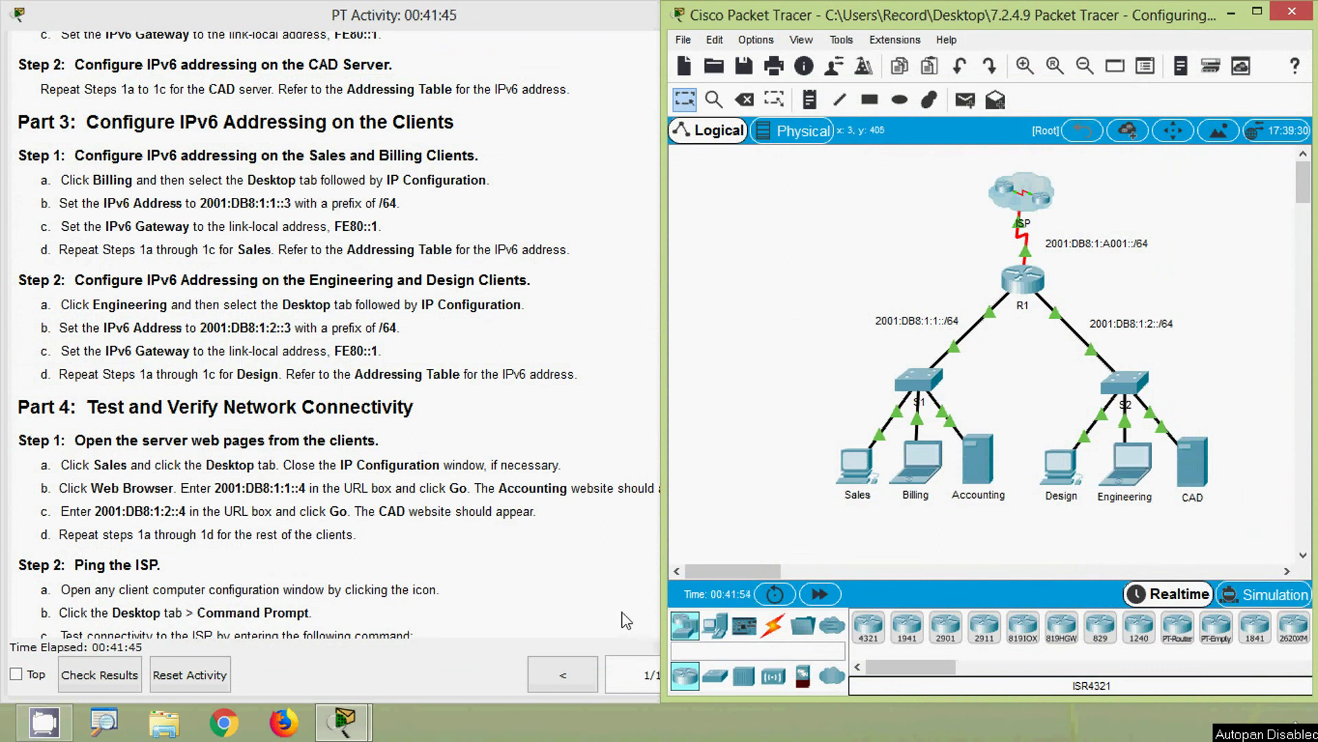
Copy the Design client's IPv6 address 2001:DB8:1:2::2 from the Addressing Table in the activity instructions.
left_click(504, 479)
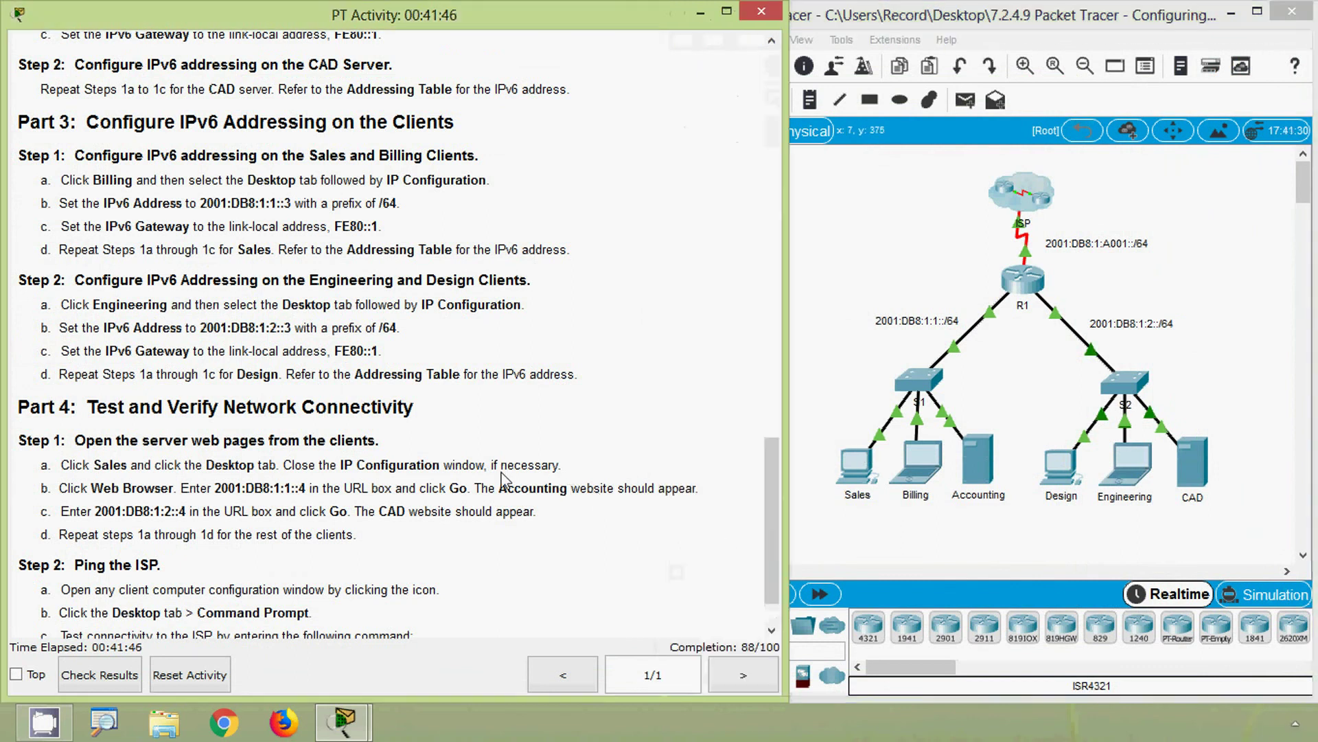
left_click_drag(772, 549, 773, 159)
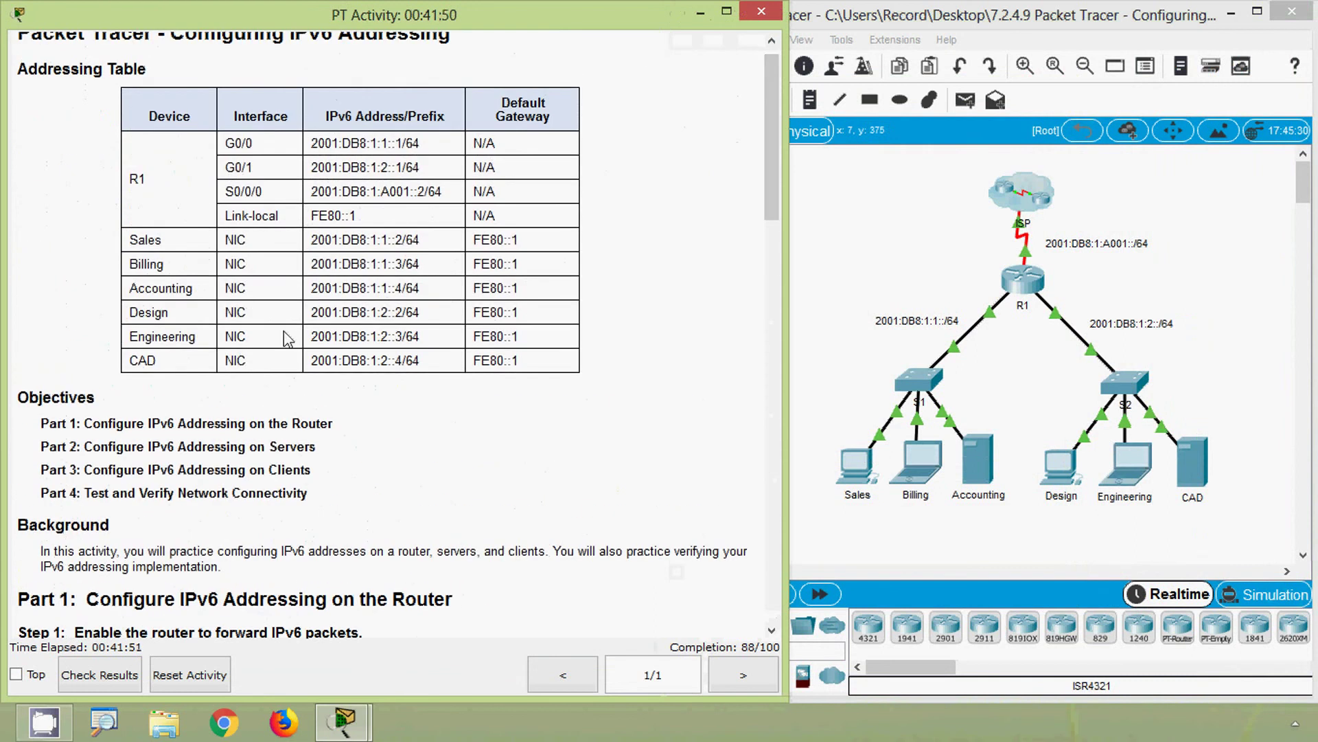
left_click_drag(315, 313, 405, 315)
key("ctrl+c")
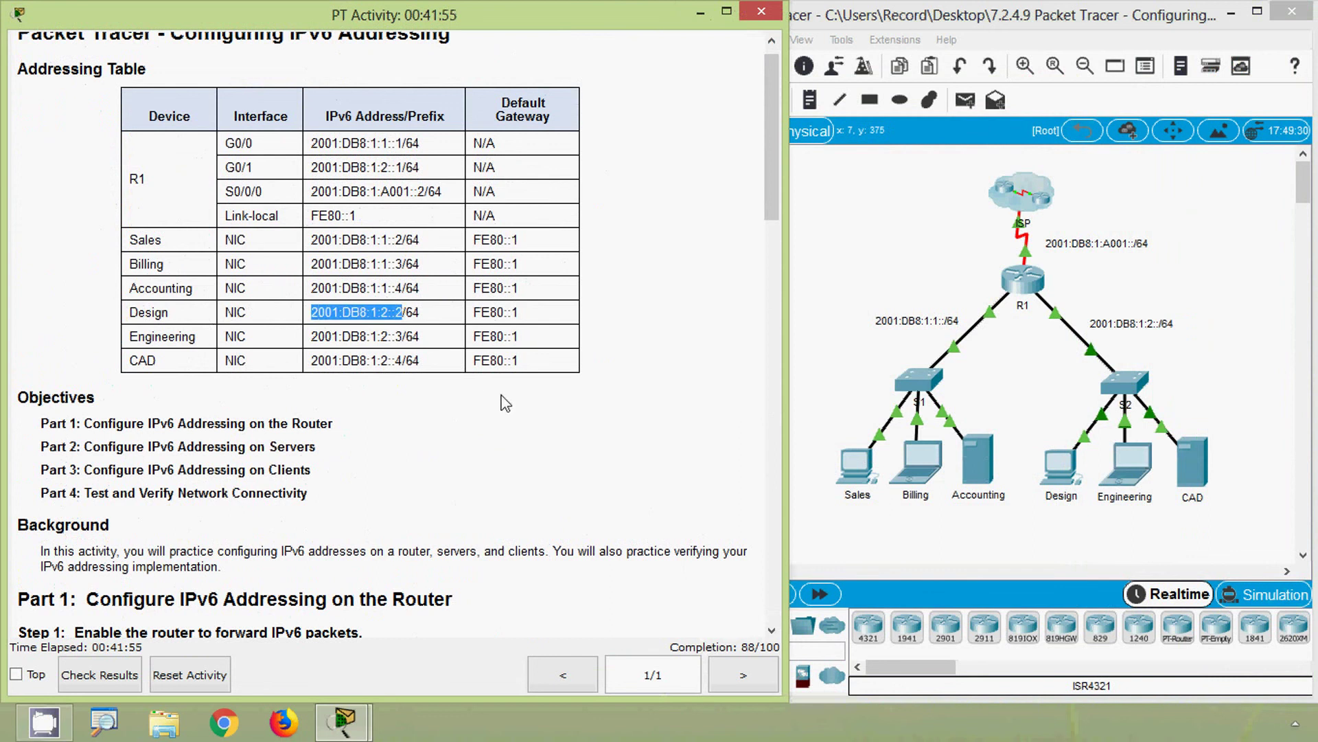
Open the Design PC's IP Configuration and set its static IPv6 address to 2001:DB8:1:2::2 with prefix length 64.
left_click(995, 553)
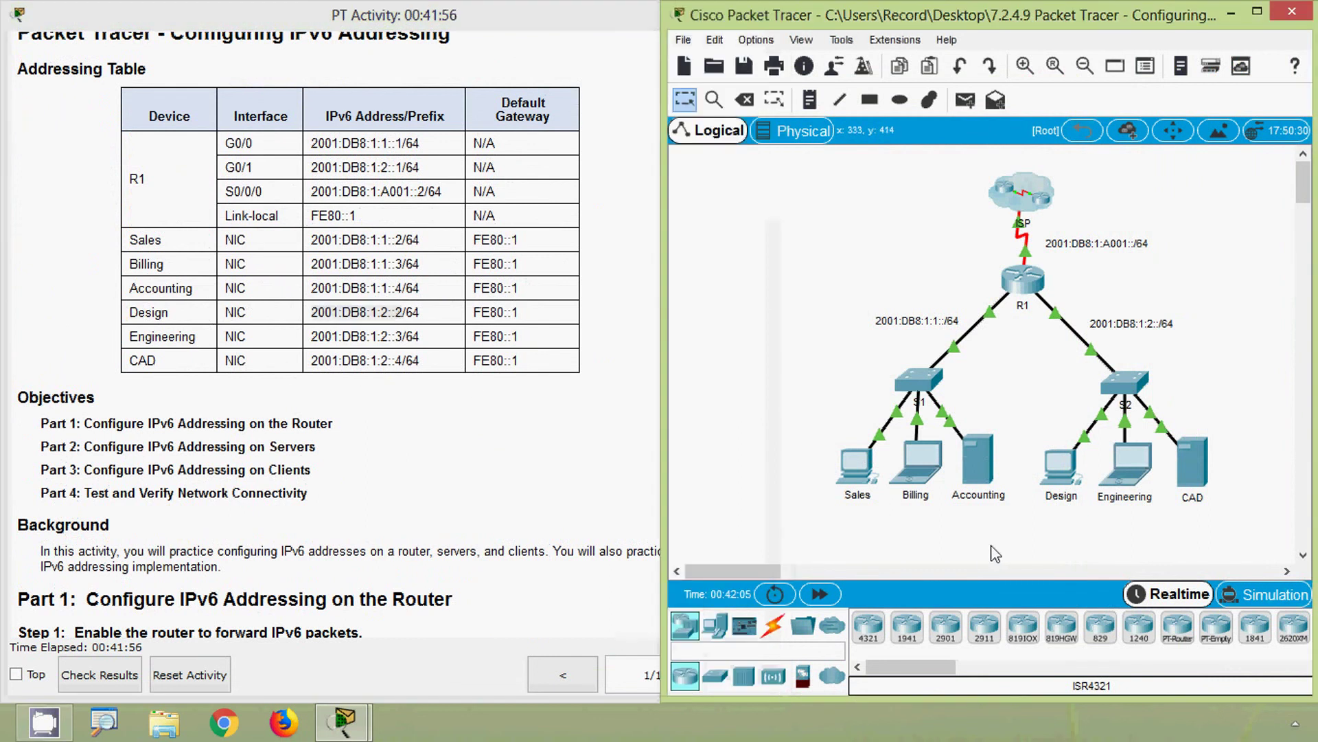
left_click(1061, 463)
left_click(405, 126)
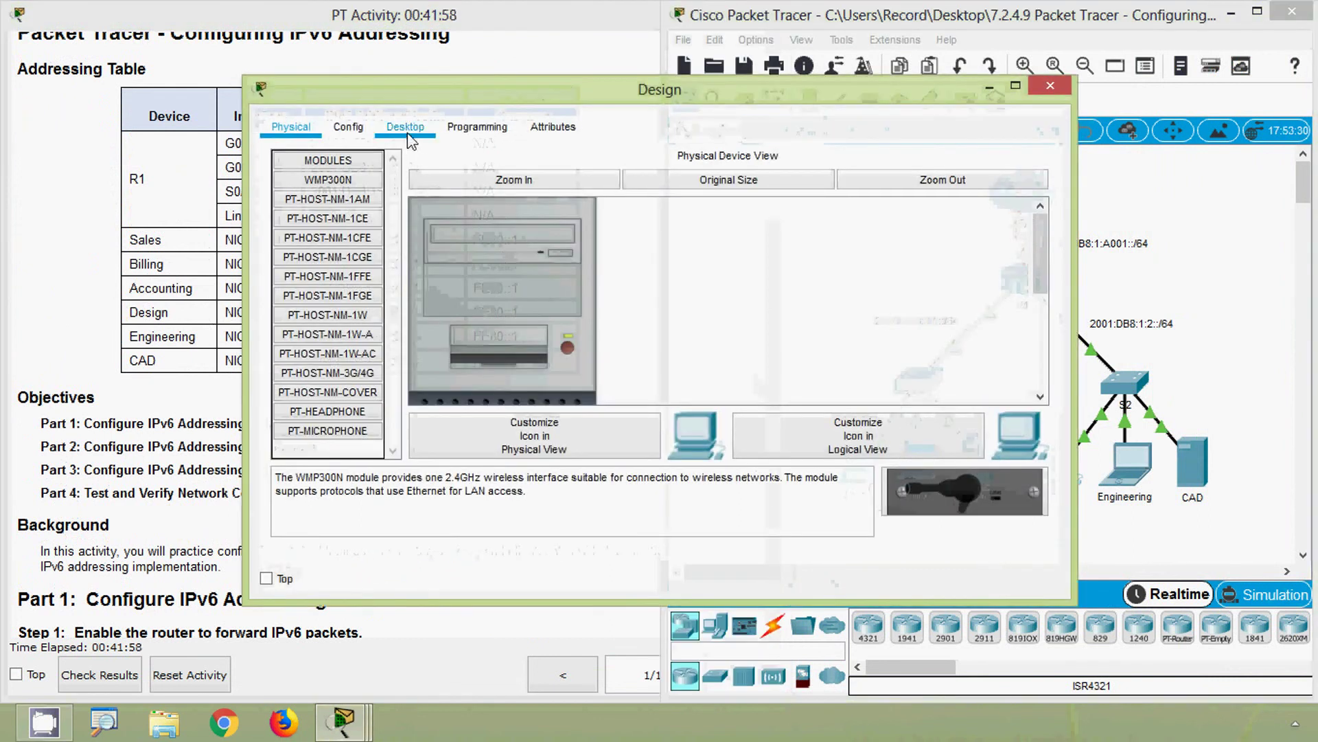
left_click(371, 206)
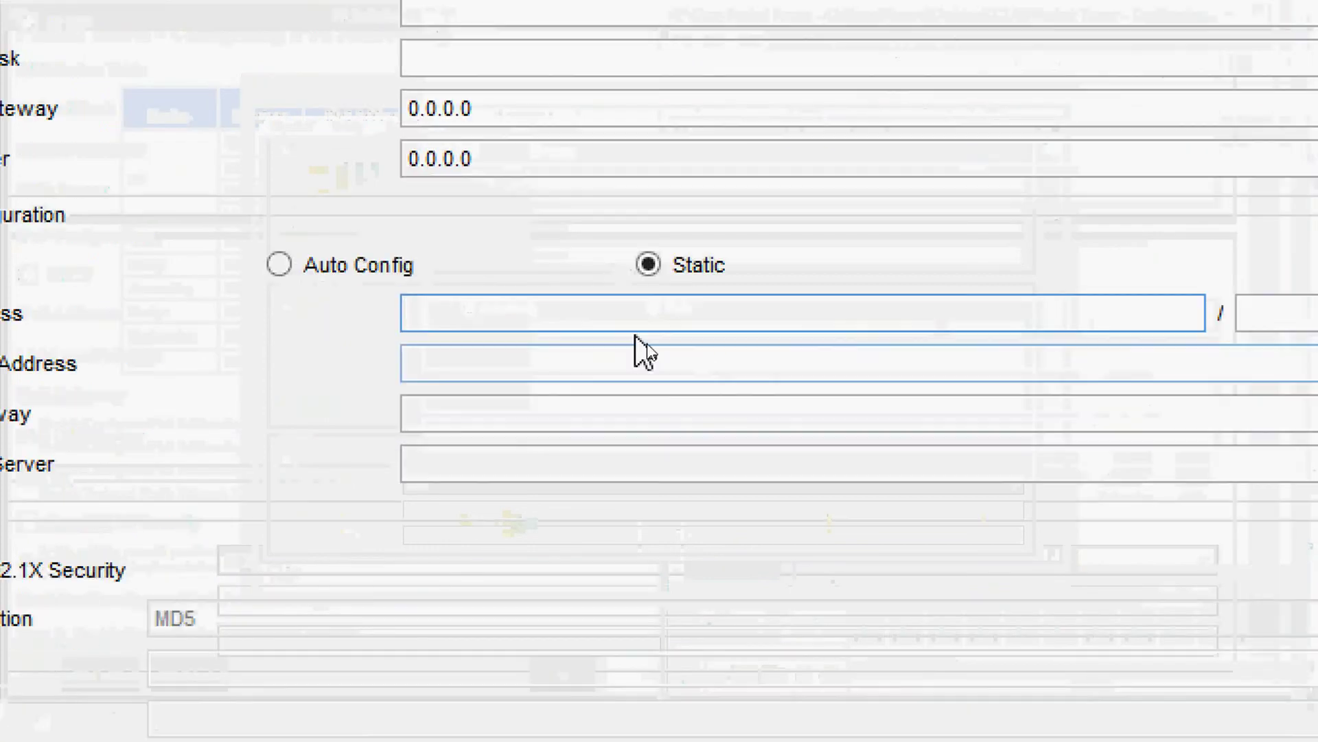
key("ctrl+v")
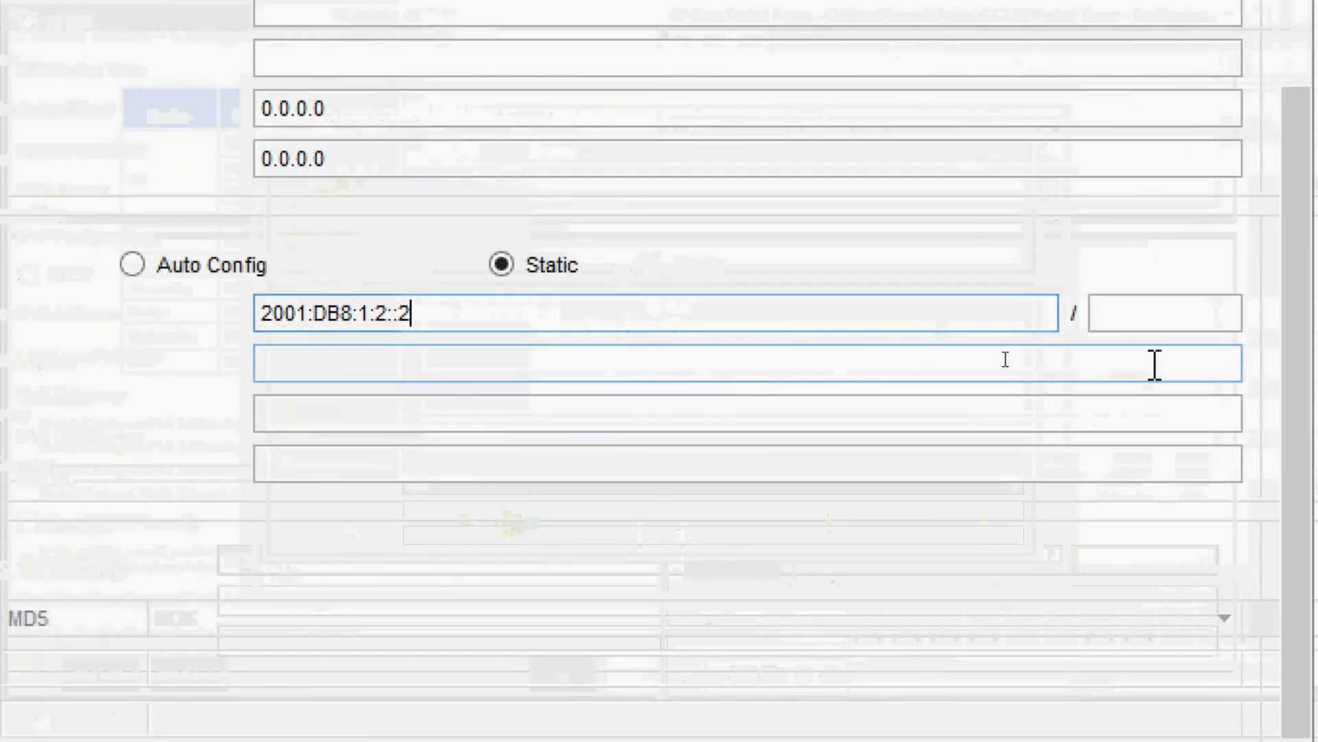
left_click(1118, 316)
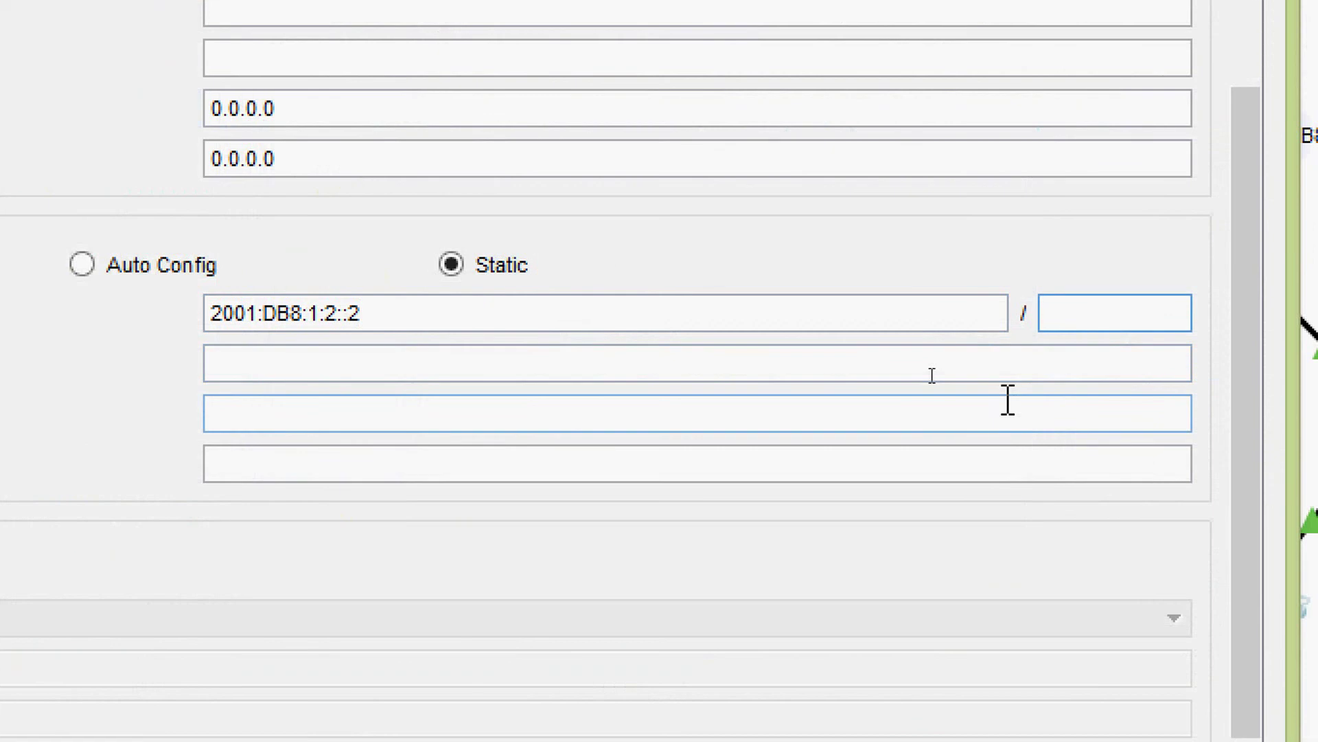
type("64")
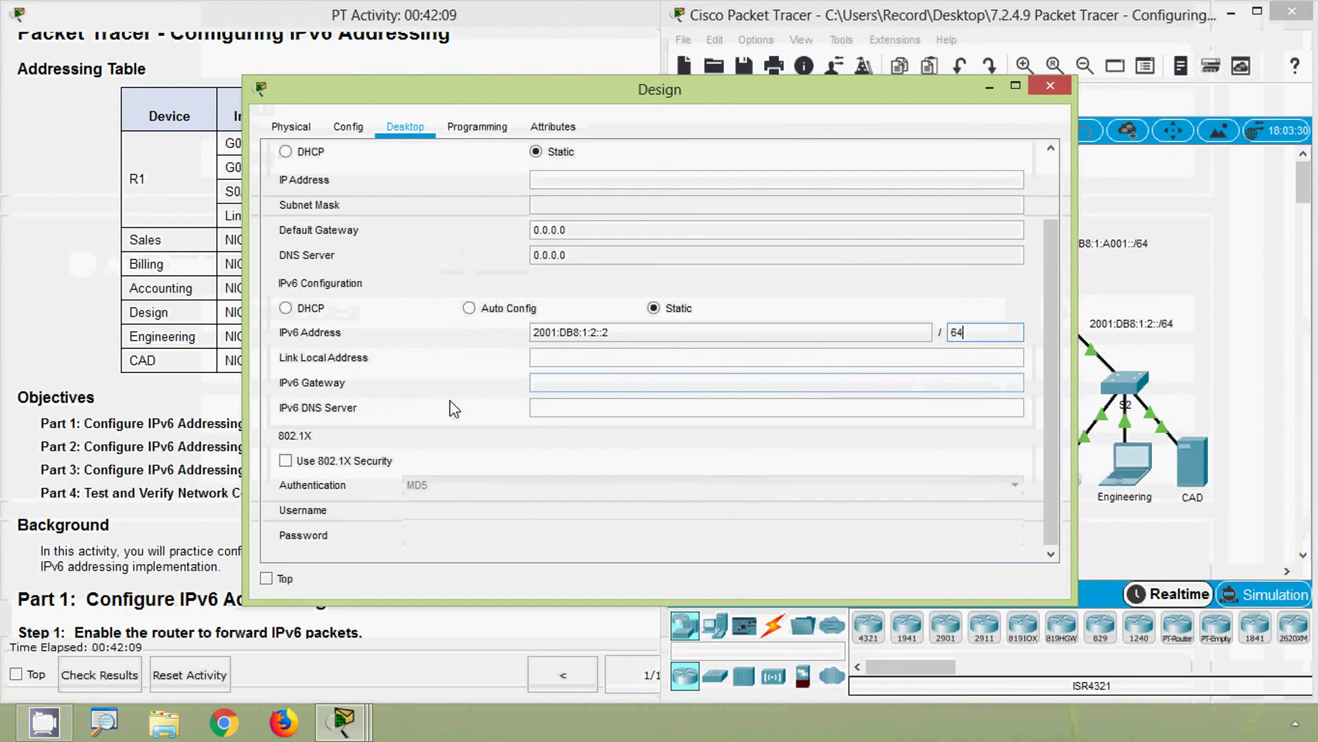
Set the Design PC's IPv6 gateway to FE80::1 and close its configuration window.
left_click(539, 383)
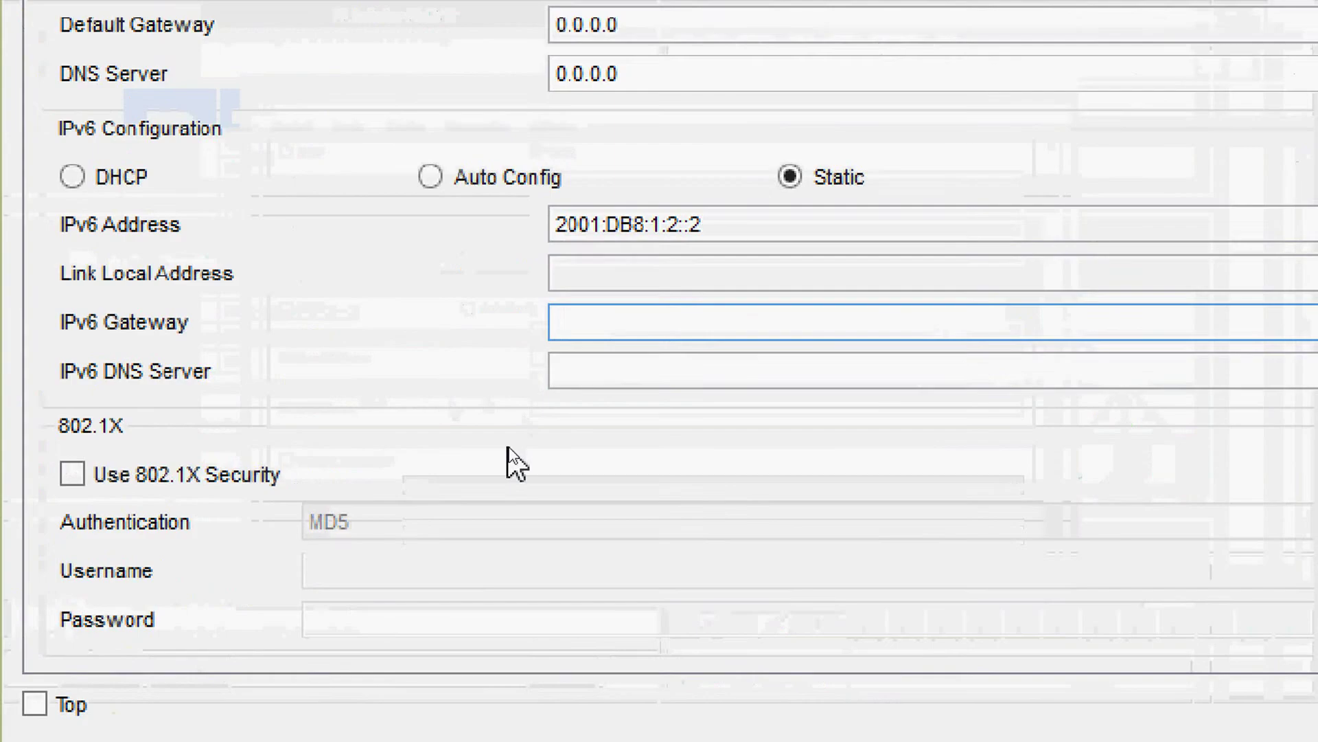
type("FE80")
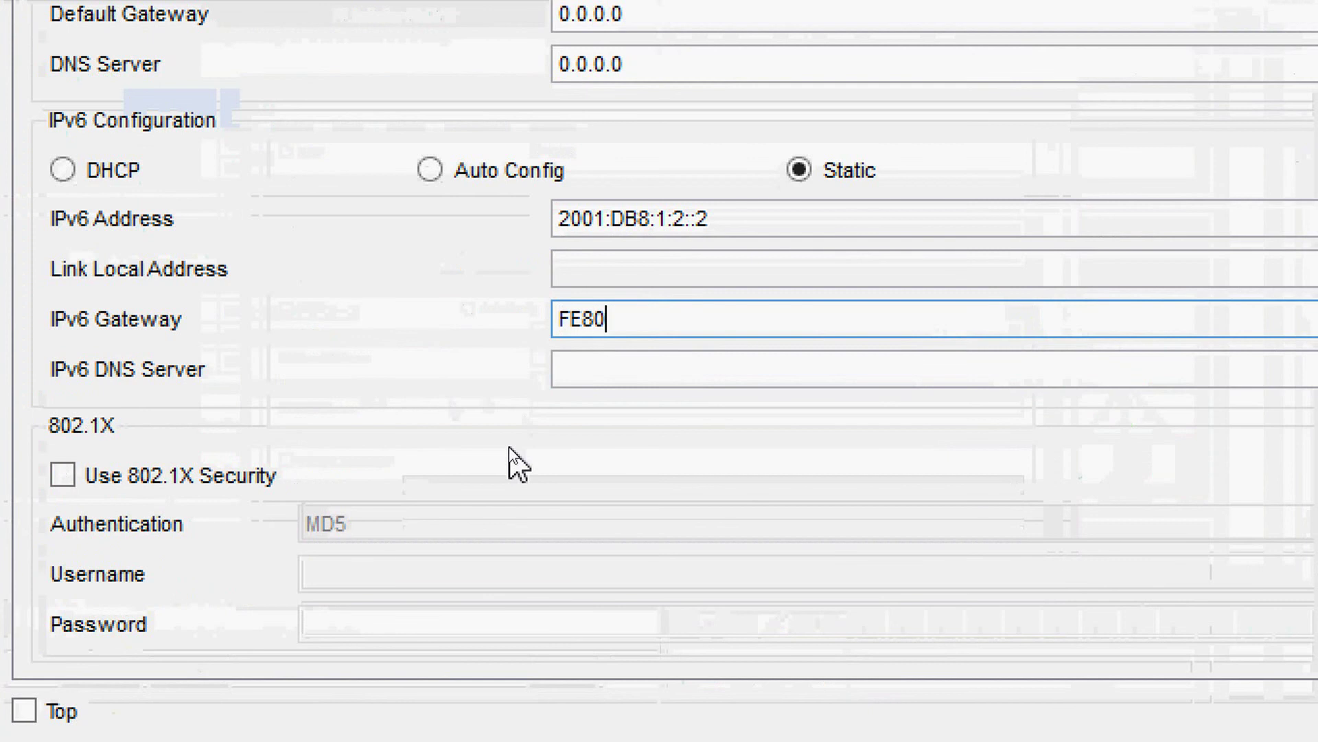
type("::1")
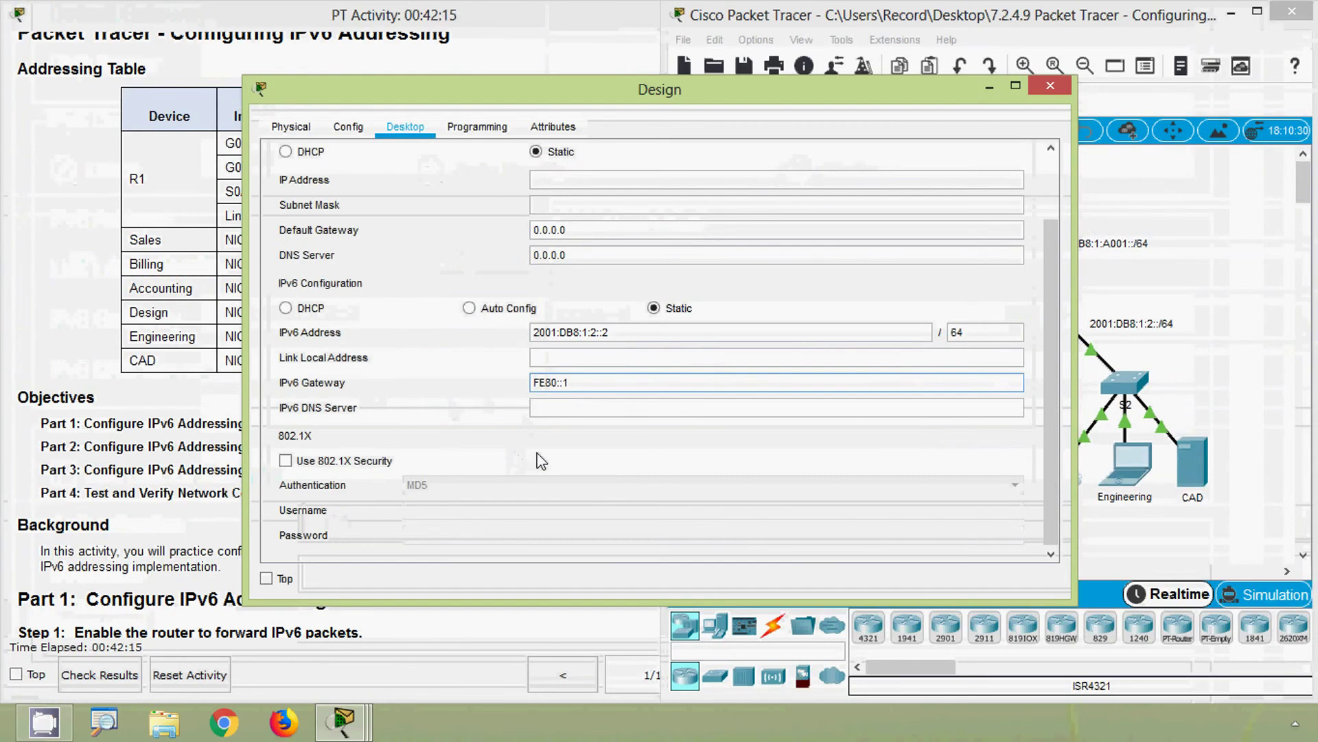
left_click(1051, 85)
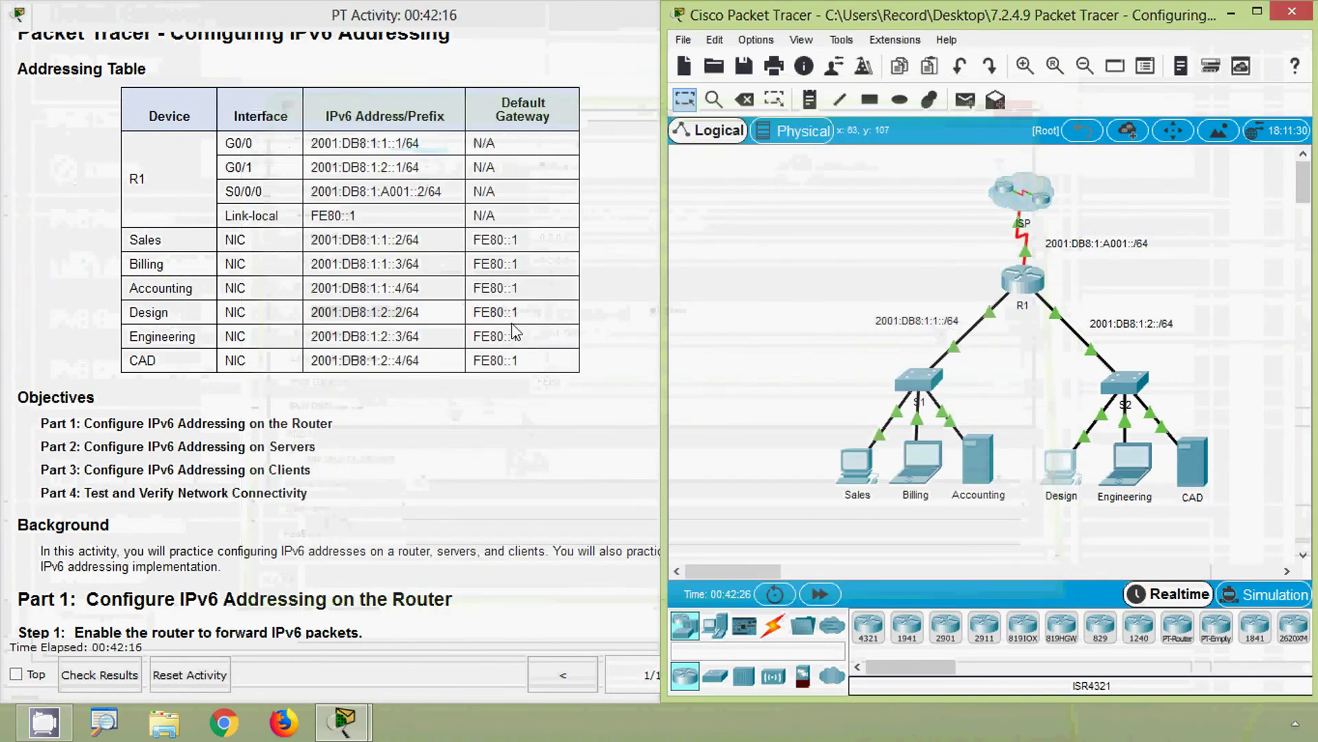
Read the Part 4 Step 1 instructions on opening the Accounting and CAD server web pages from the clients.
left_click_drag(773, 175, 771, 583)
left_click_drag(680, 576, 680, 577)
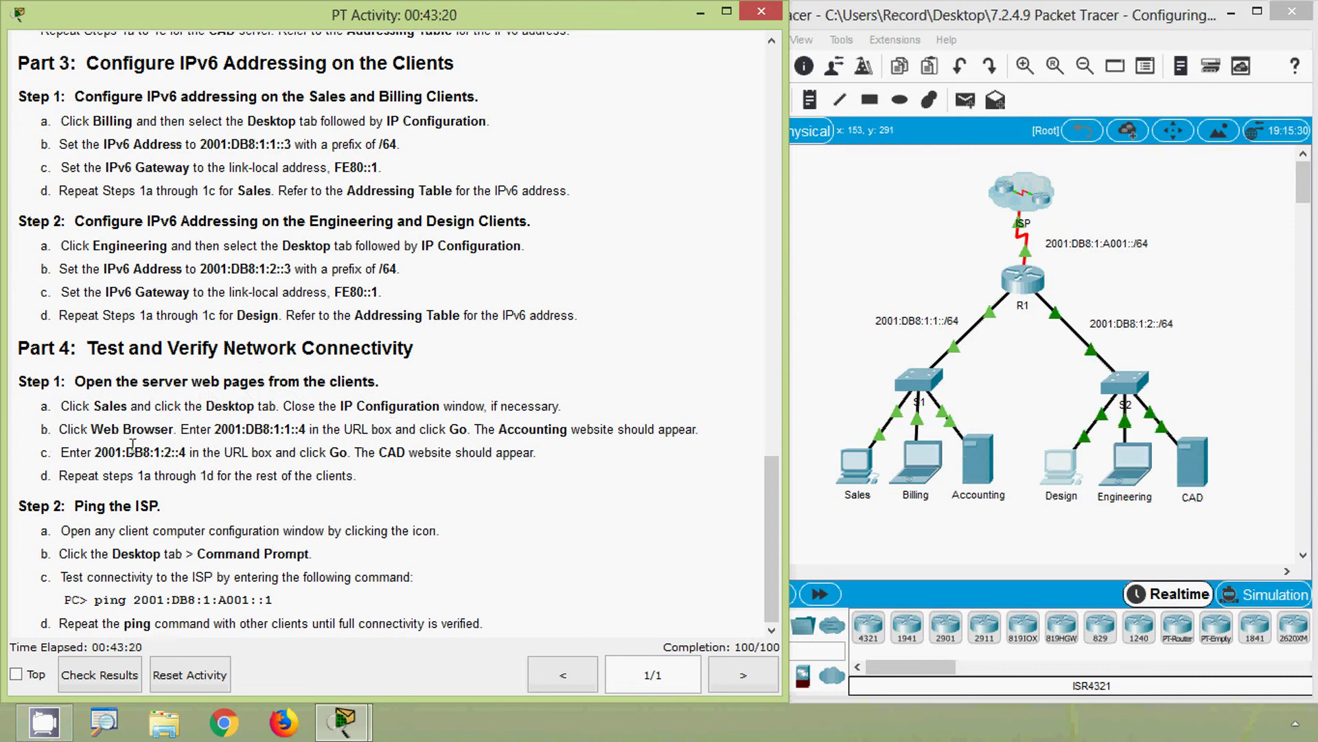
left_click_drag(92, 429, 403, 433)
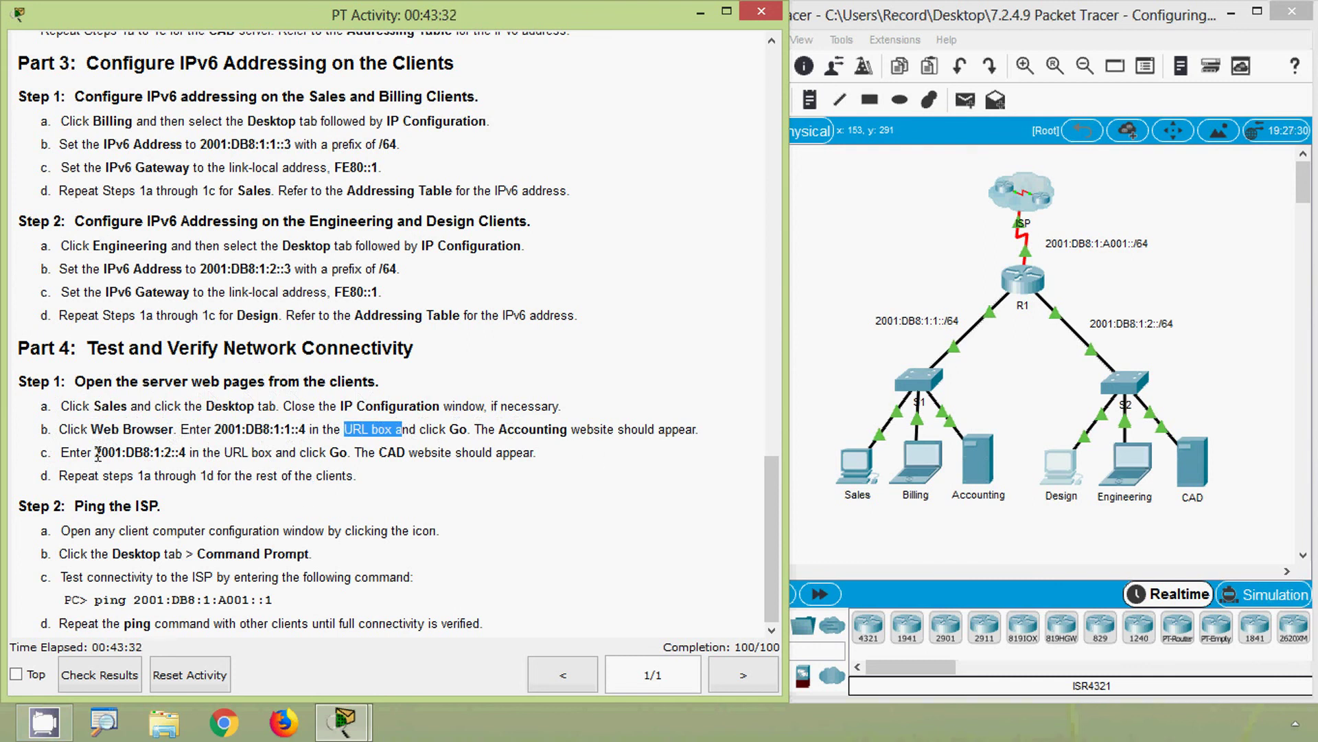
left_click_drag(94, 455, 476, 457)
left_click(410, 472)
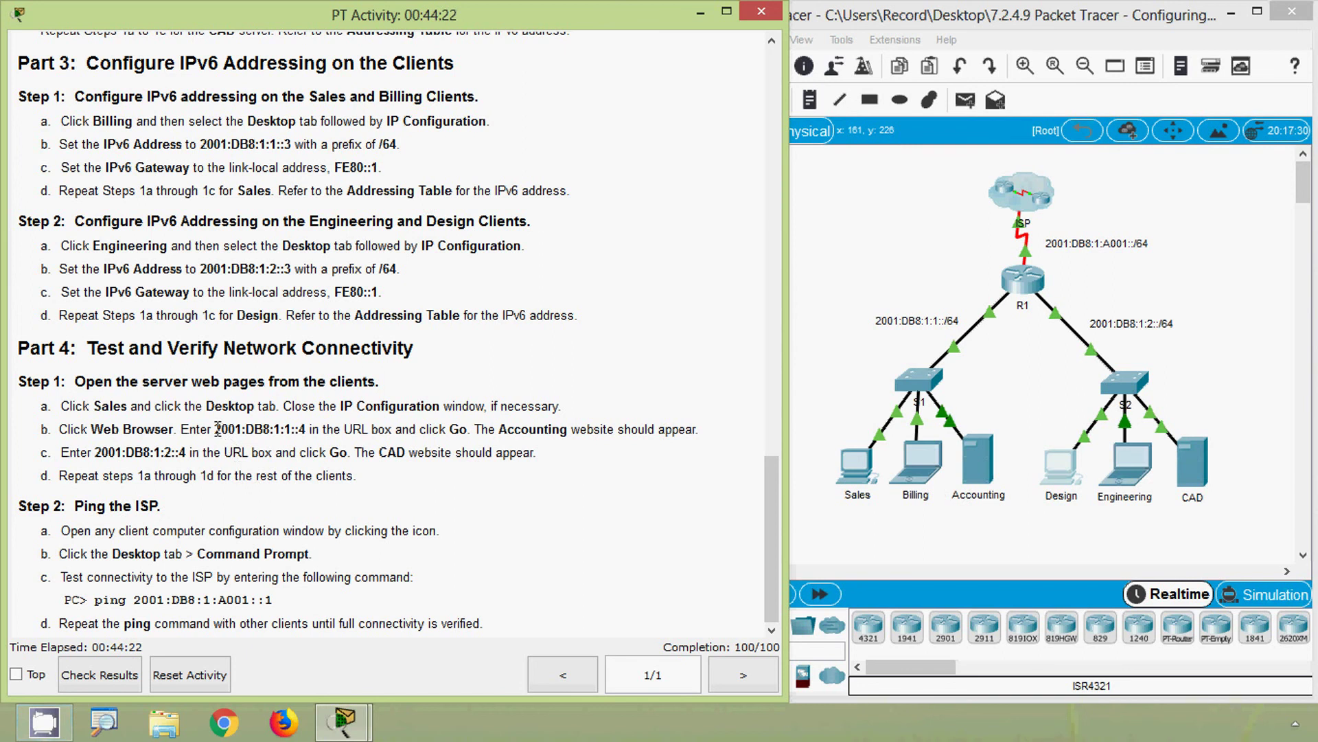
Copy the Accounting server's IPv6 address 2001:DB8:1:1::4 from Part 4 Step 1 of the activity instructions.
left_click_drag(215, 429, 310, 434)
key("ctrl+c")
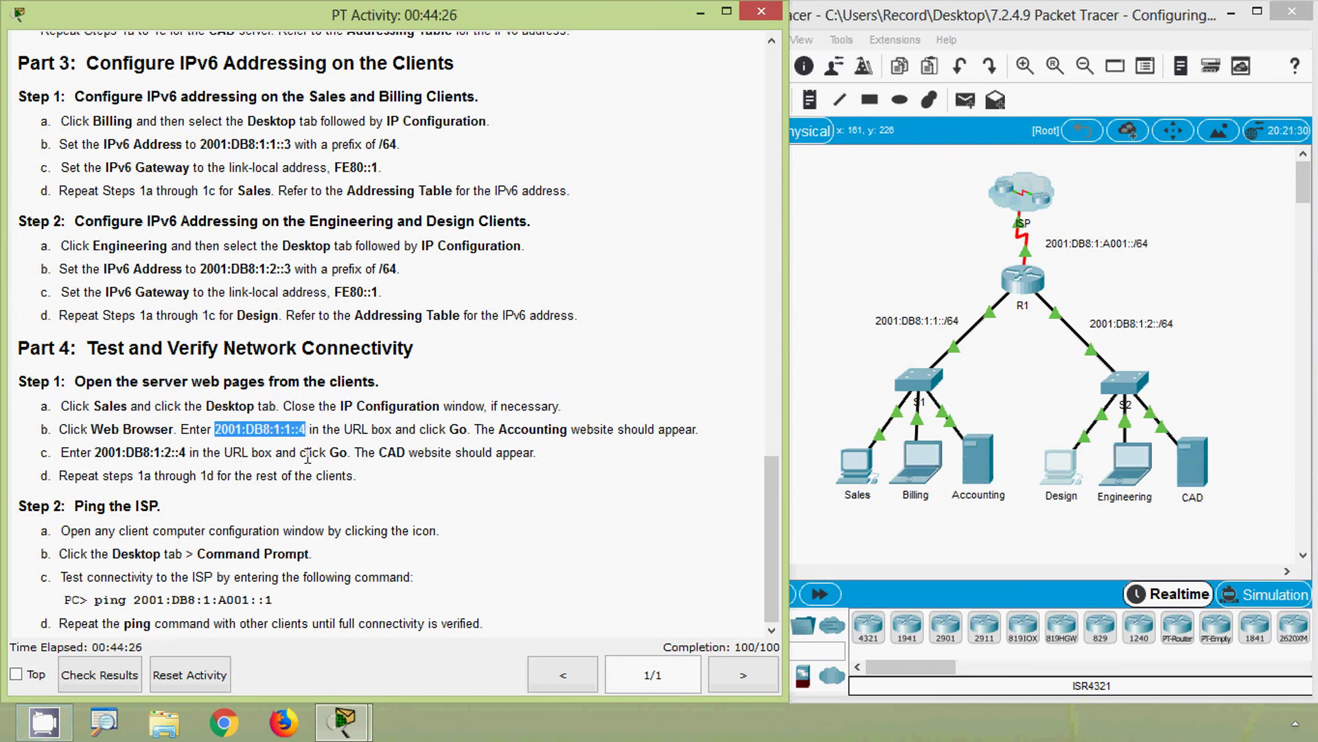
left_click(366, 460)
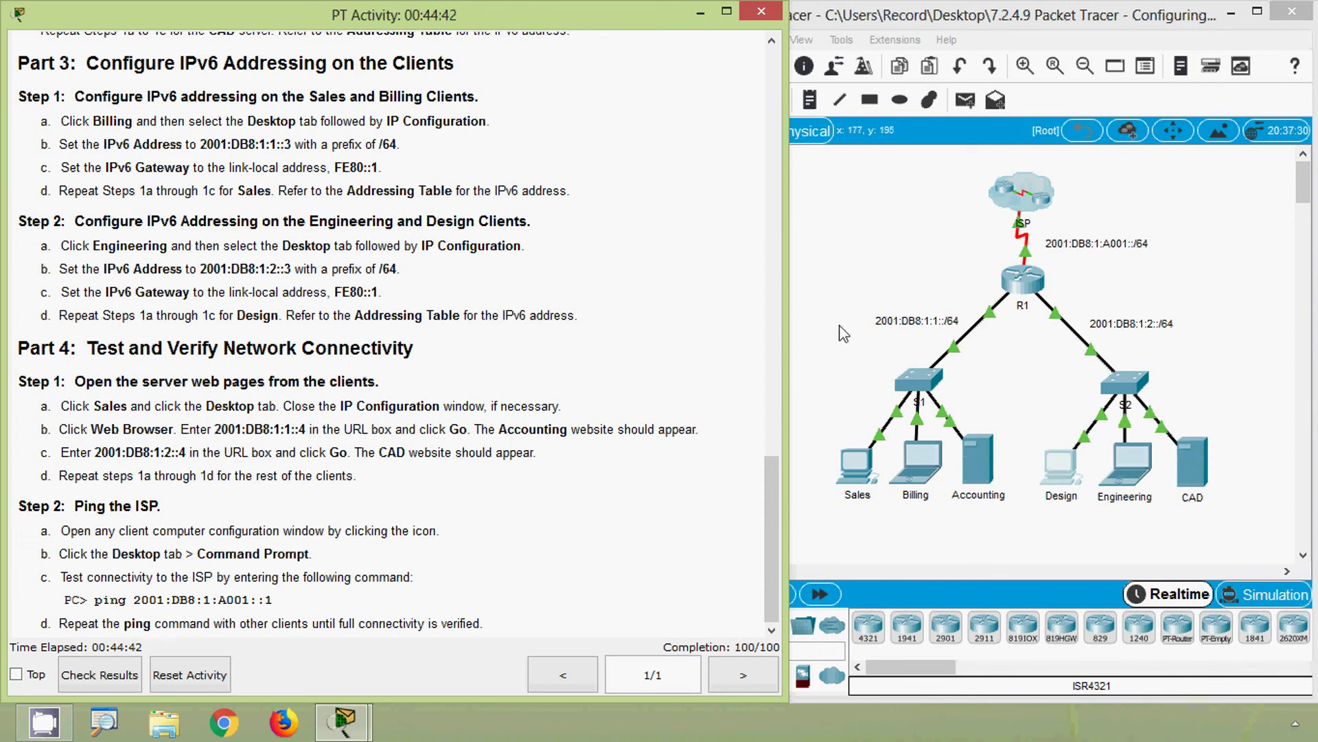
Load the Accounting server page at 2001:DB8:1:1::4 in the Sales PC's Web Browser and close the Sales window.
left_click(841, 305)
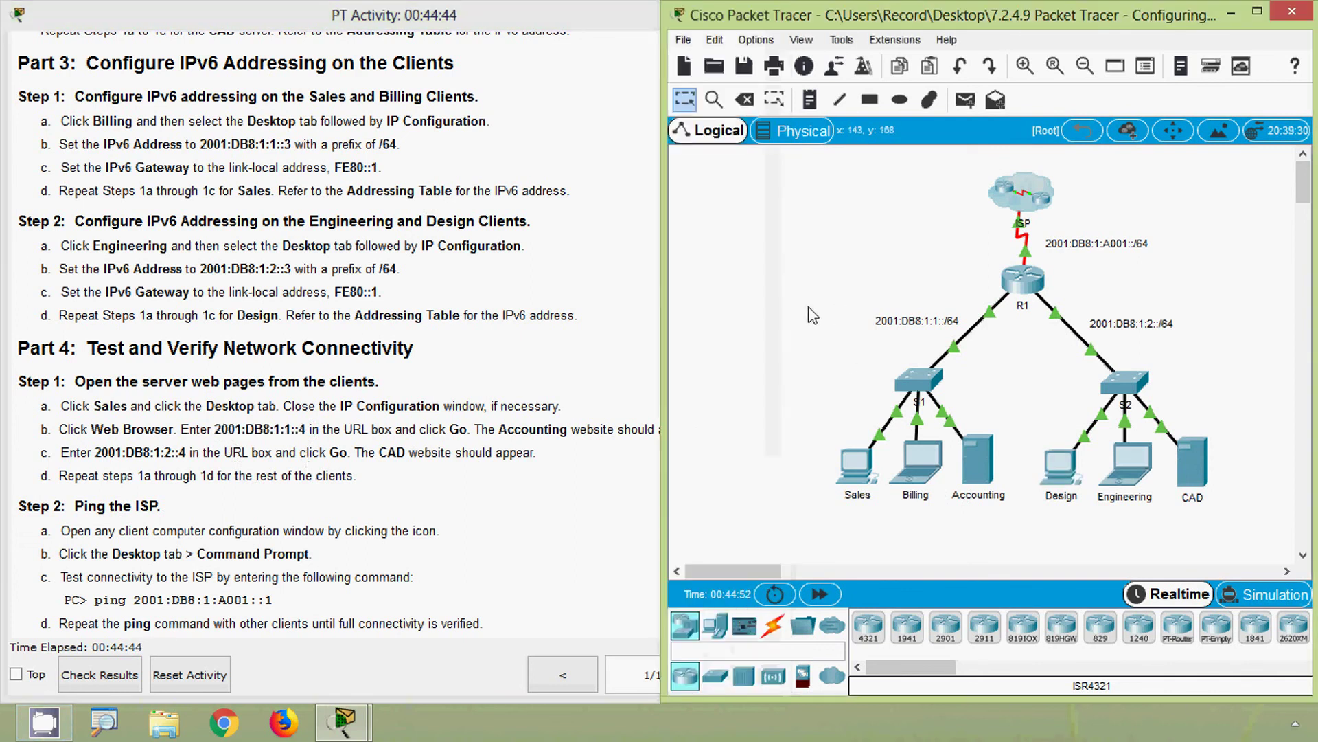
left_click(866, 471)
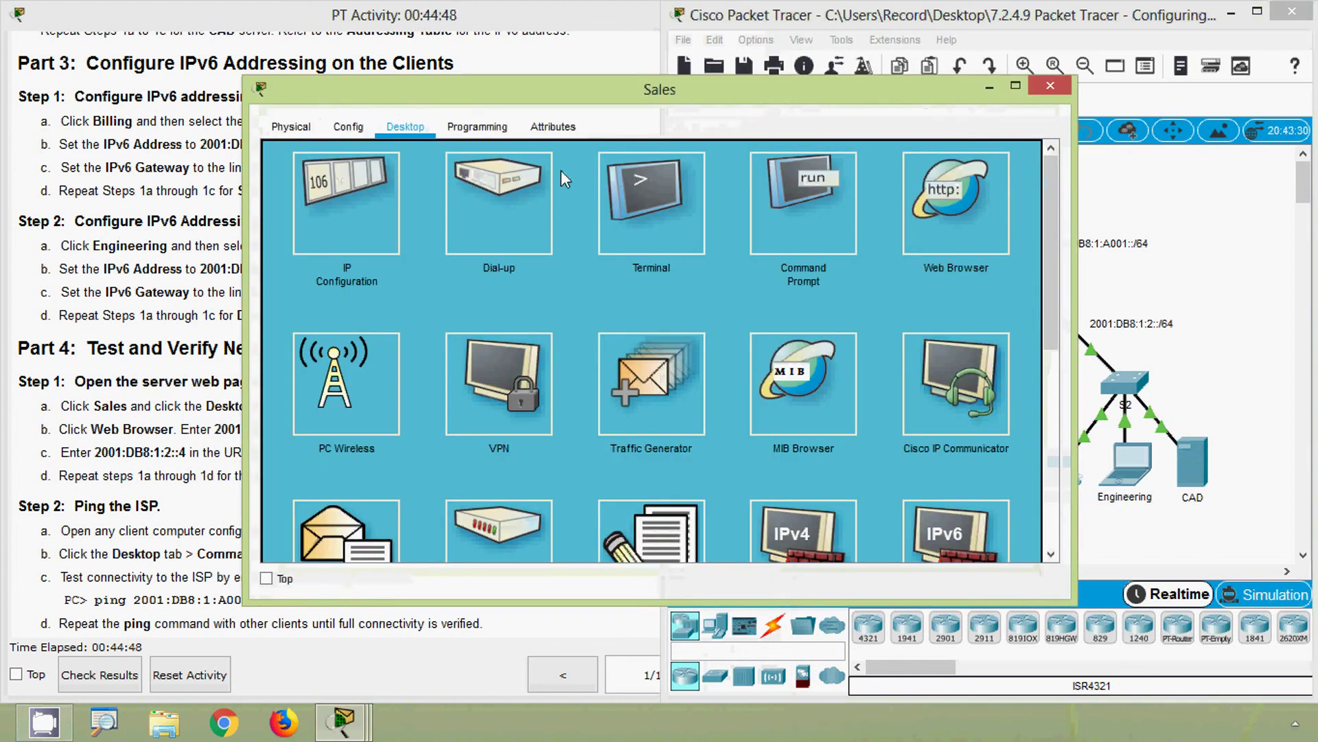
left_click(946, 216)
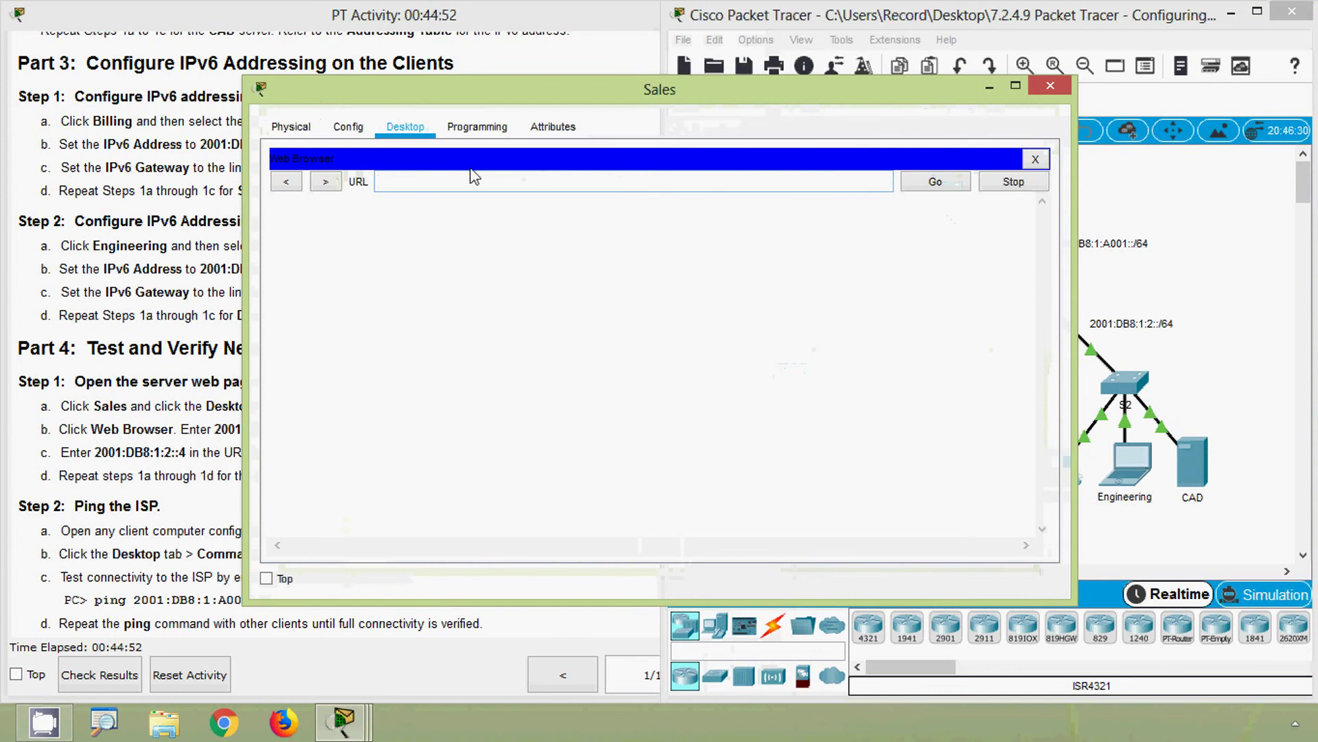
key("ctrl+v")
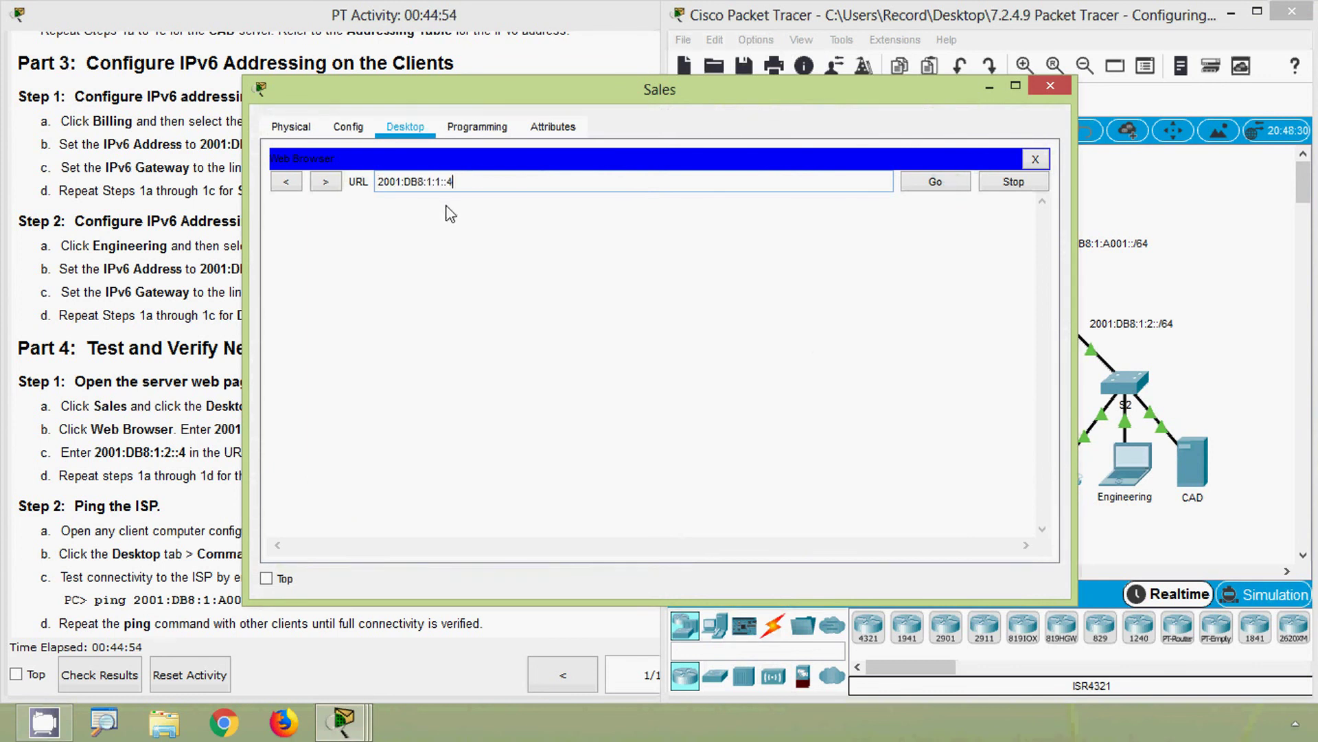
left_click(921, 187)
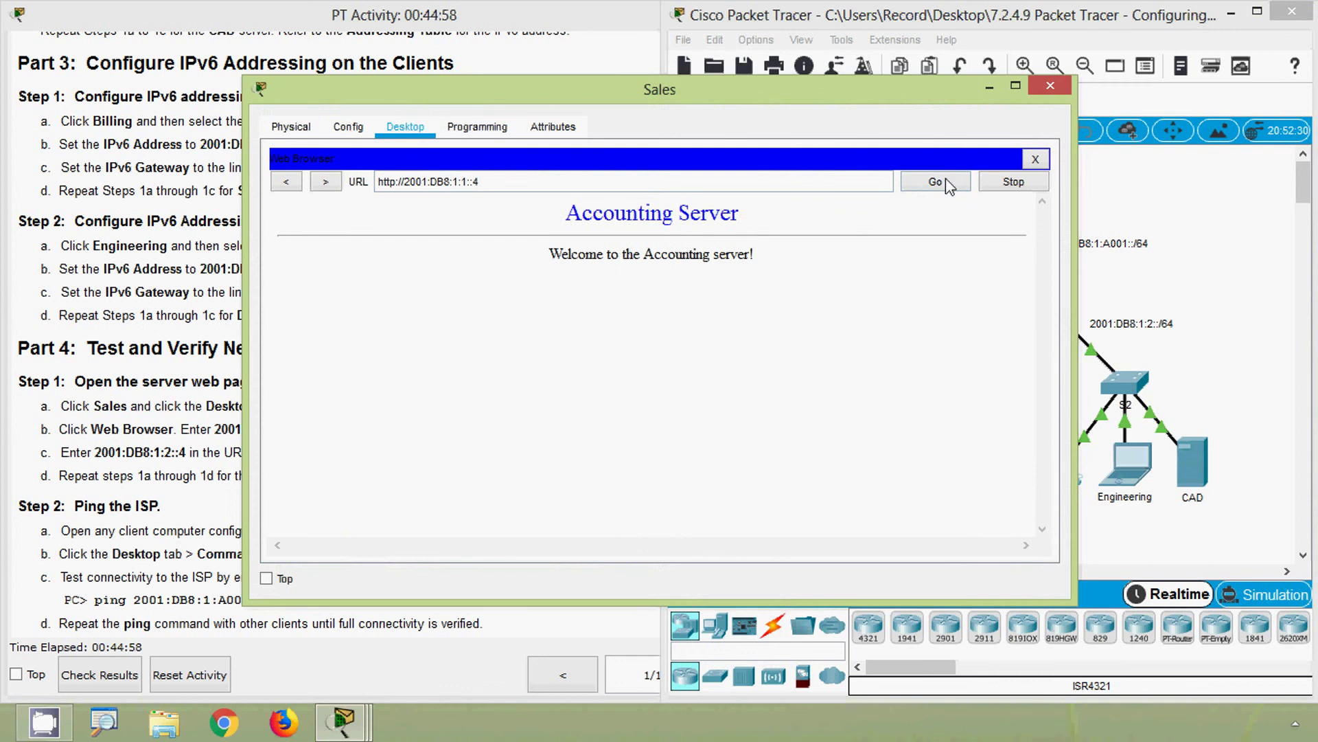
left_click(1049, 86)
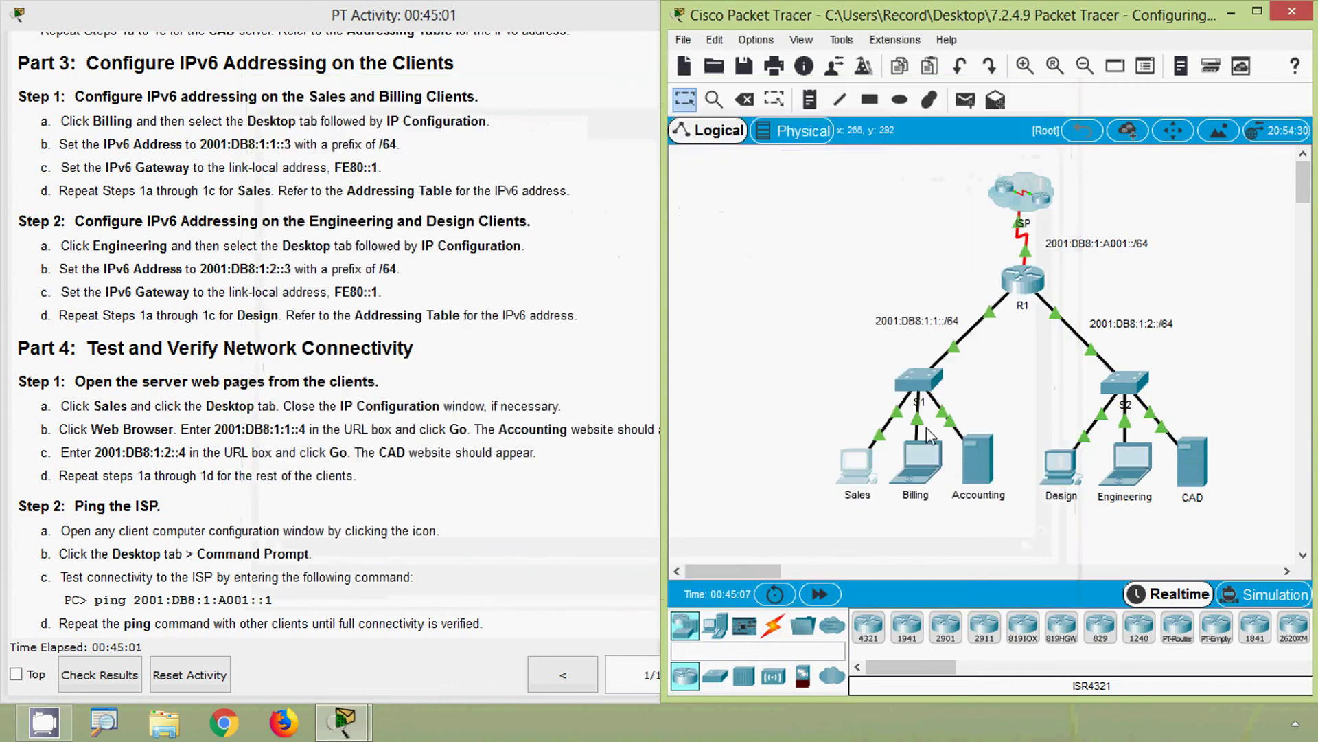
Load the Accounting server page at 2001:DB8:1:1::4 in the Billing laptop's Web Browser and close the Billing window.
left_click(929, 476)
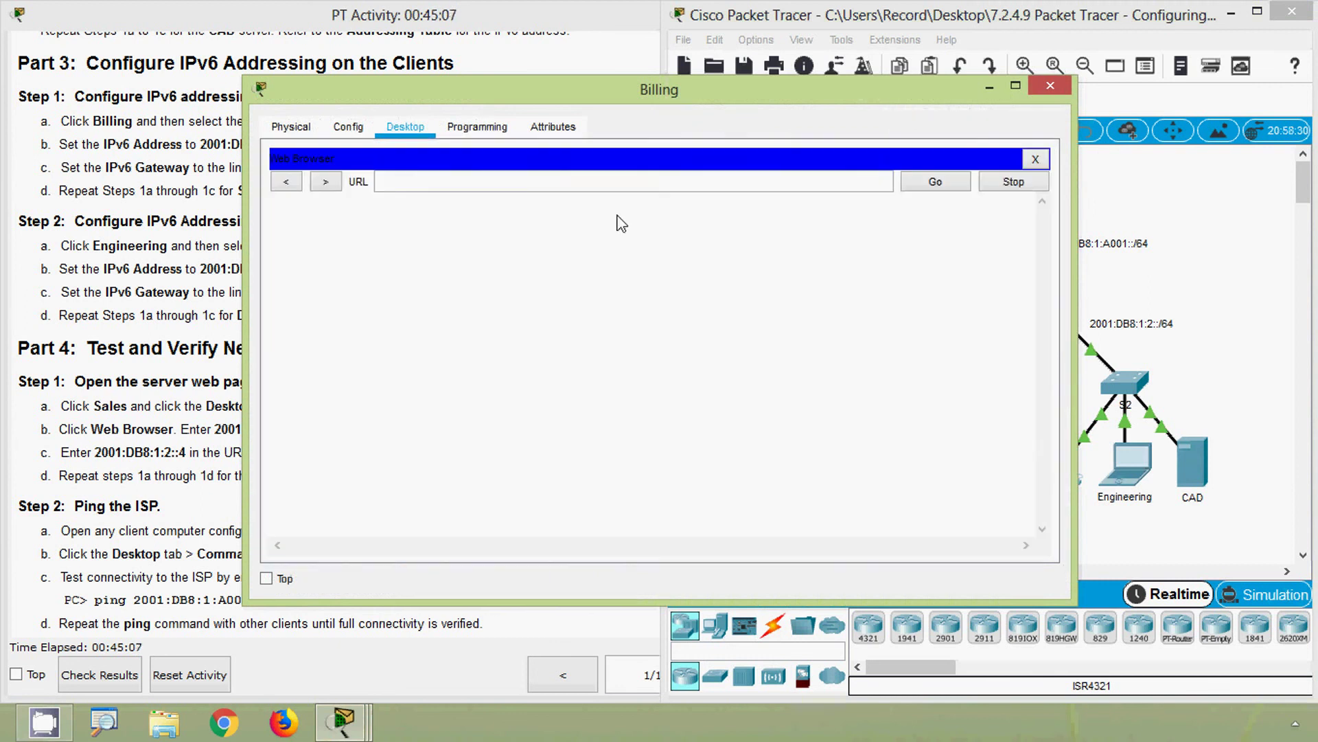
key("ctrl+v")
left_click(923, 195)
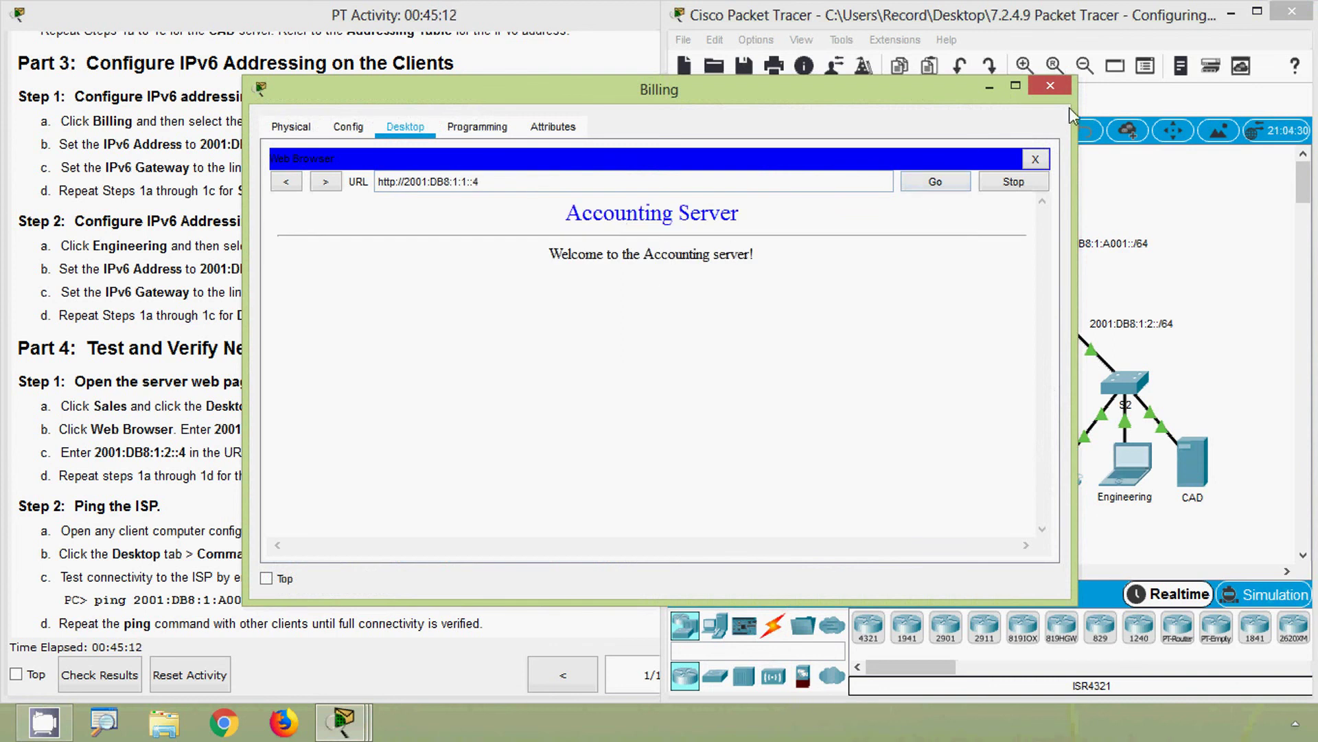
left_click(1049, 87)
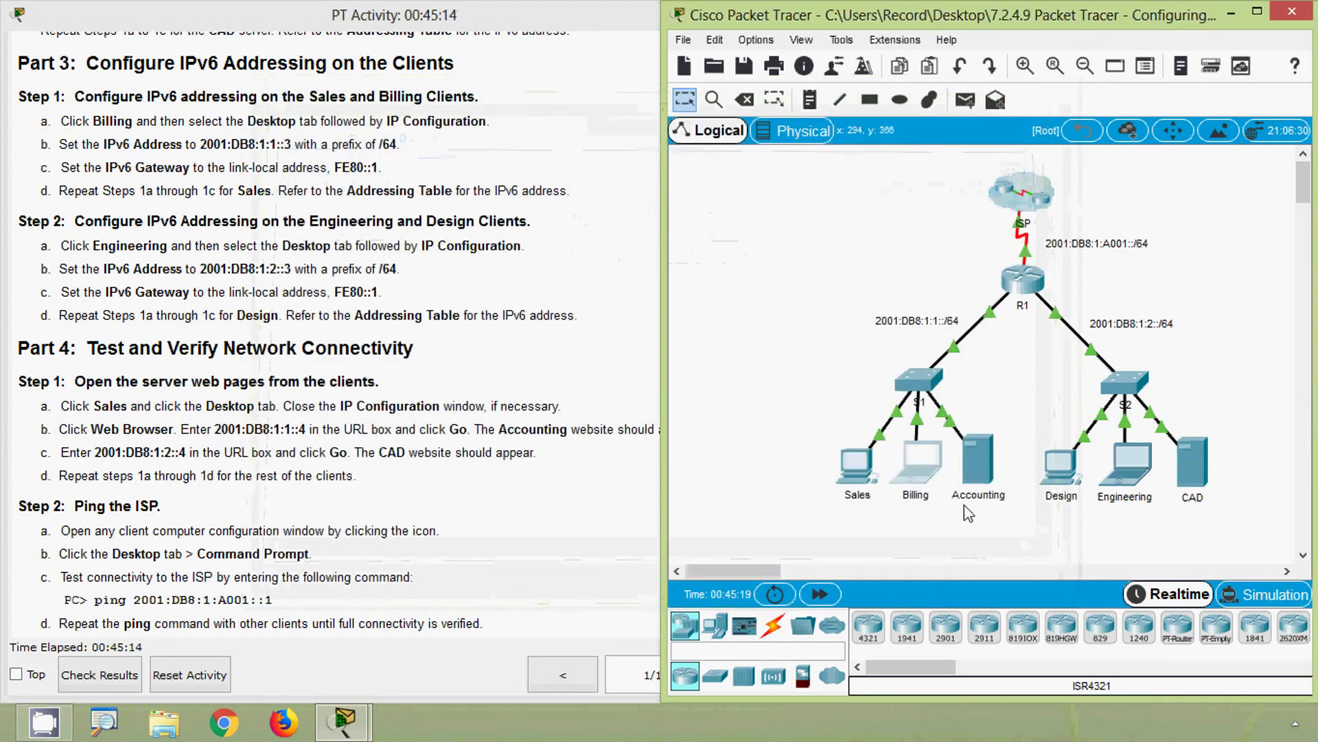
Load the Accounting server page at 2001:DB8:1:1::4 in the Design PC's Web Browser and close the Design window.
left_click(1061, 470)
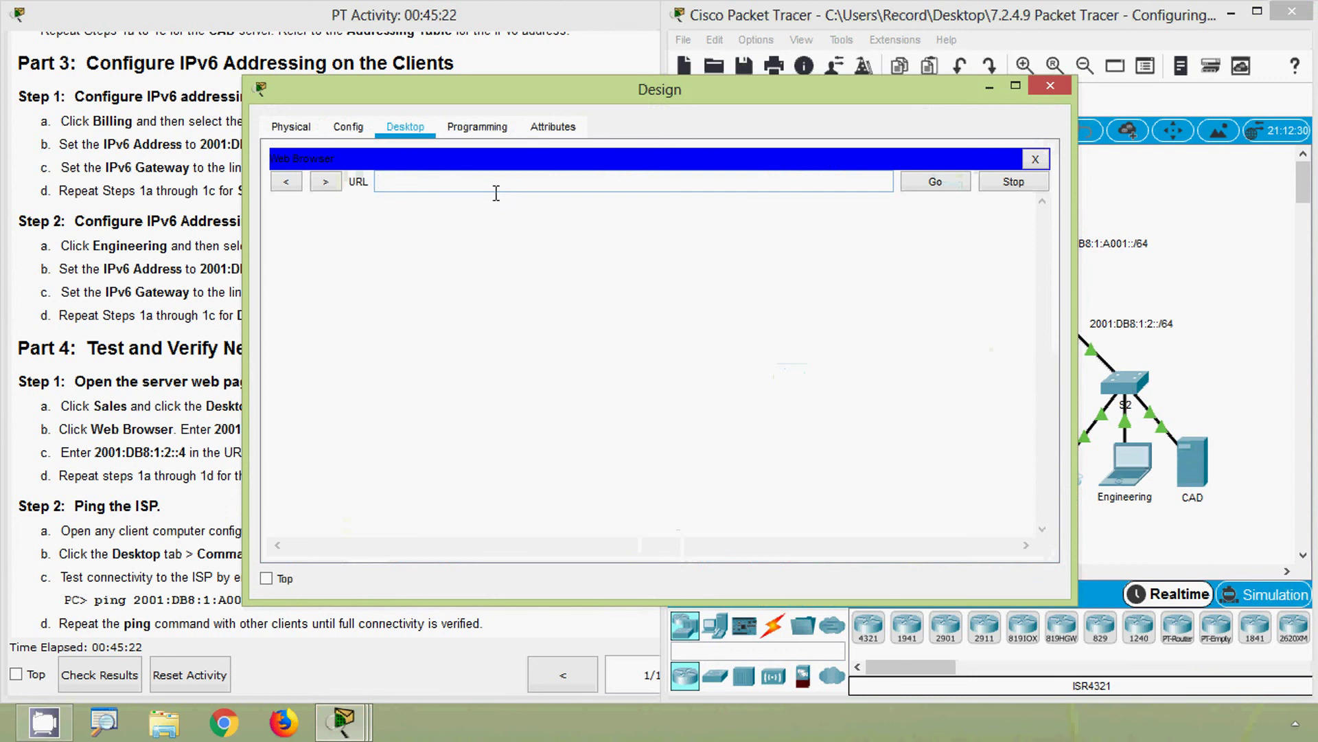
type("2001:DB8:1:1::4")
left_click(930, 183)
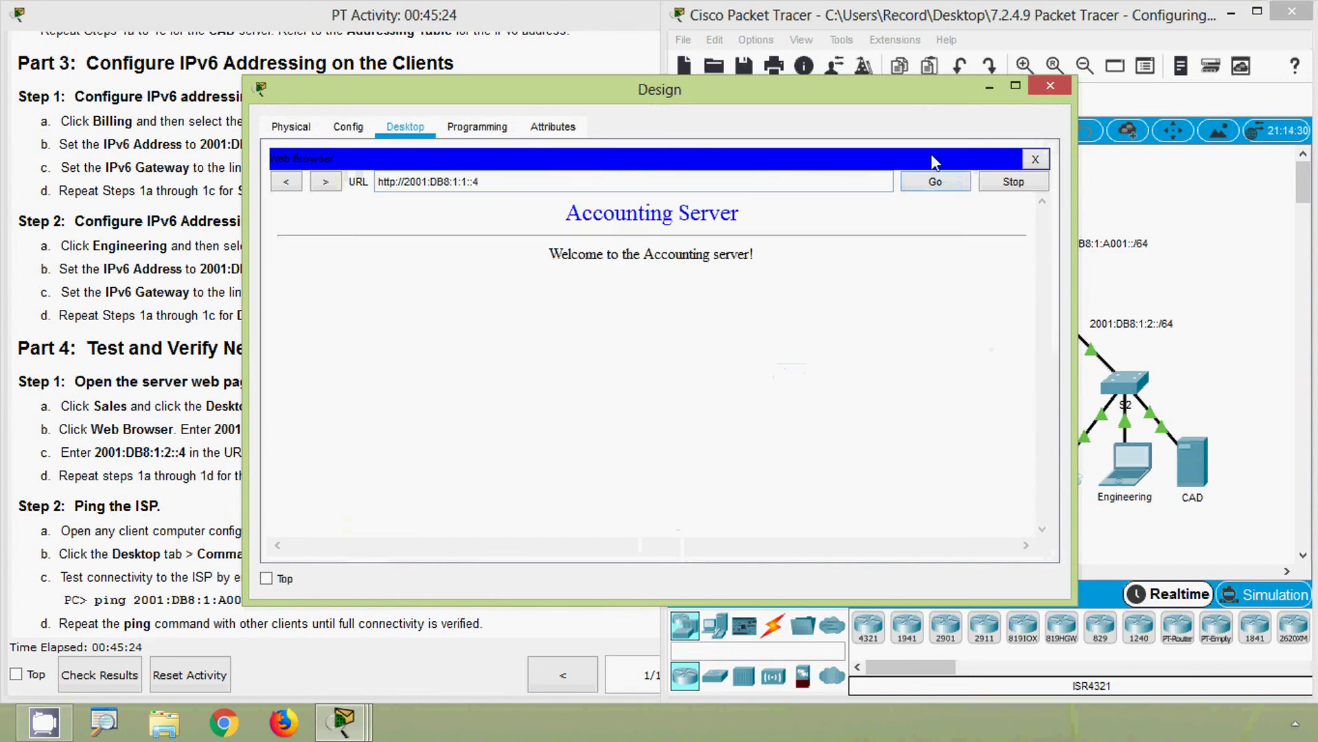
left_click(1049, 86)
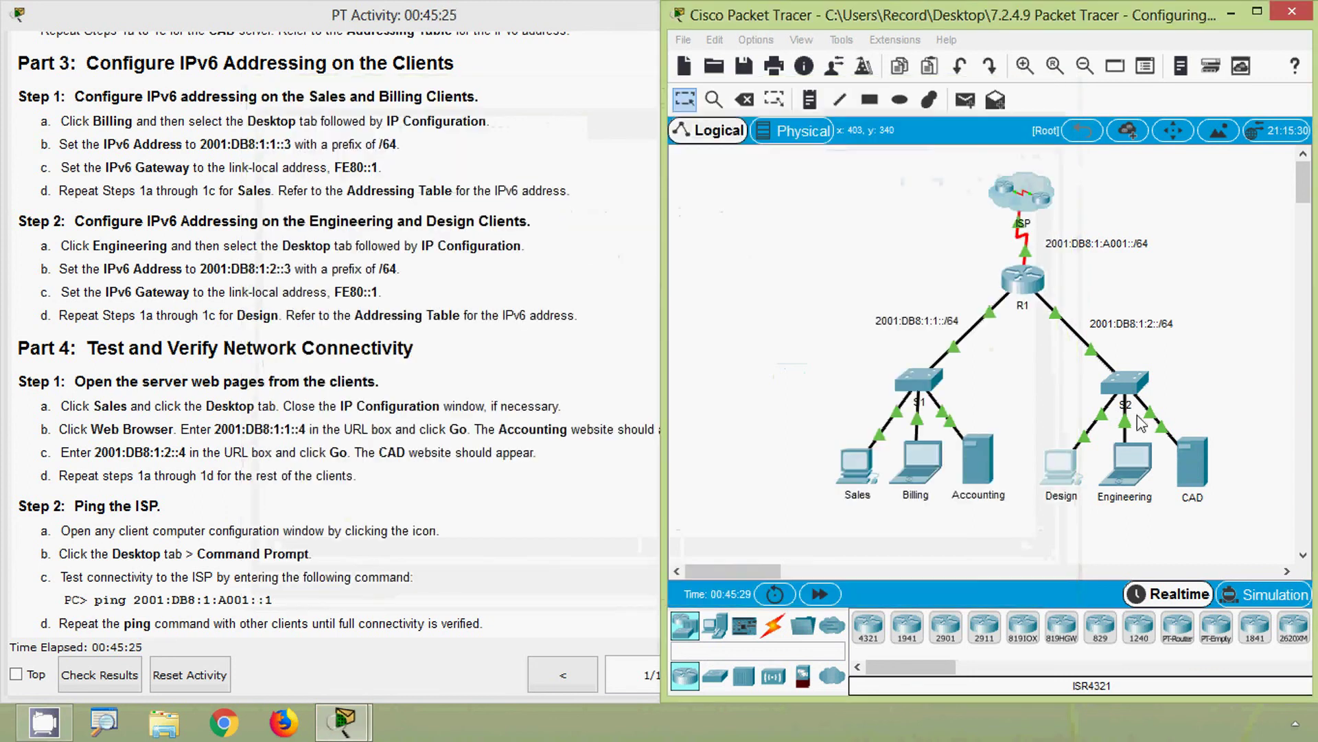
Load the Accounting server page at 2001:DB8:1:1::4 in the Engineering laptop's Web Browser and close the Engineering window.
left_click(1133, 467)
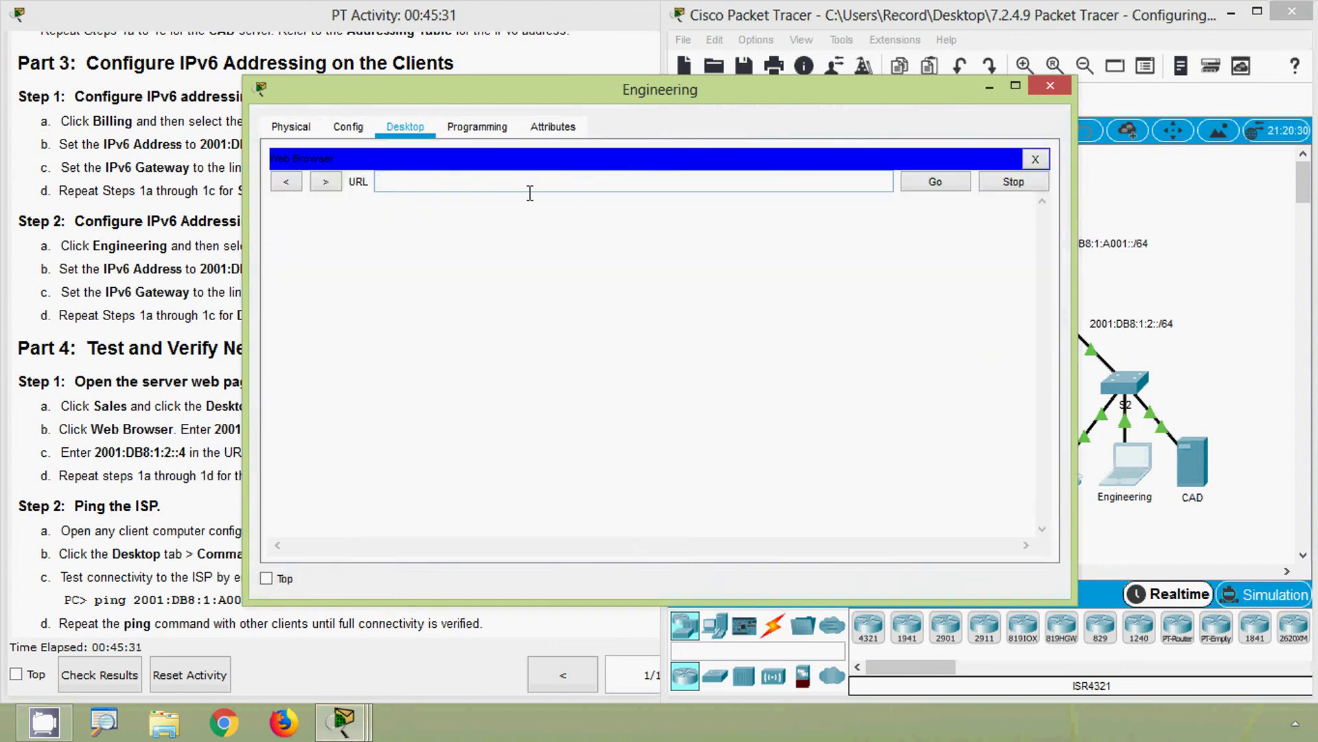
key("ctrl+v")
left_click(926, 183)
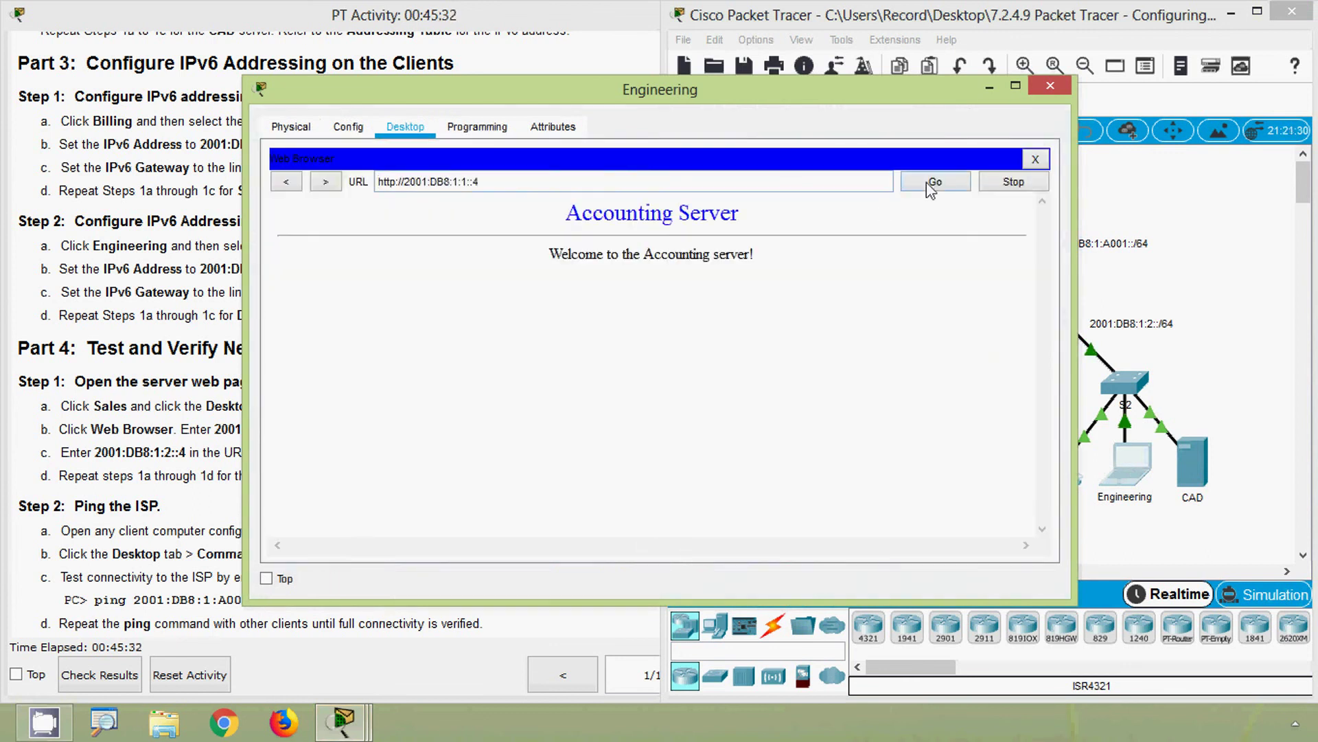
left_click(1051, 86)
Return to the activity instructions and copy the CAD server's IPv6 address 2001:DB8:1:2::4 from Part 4 Step 1.
left_click(576, 316)
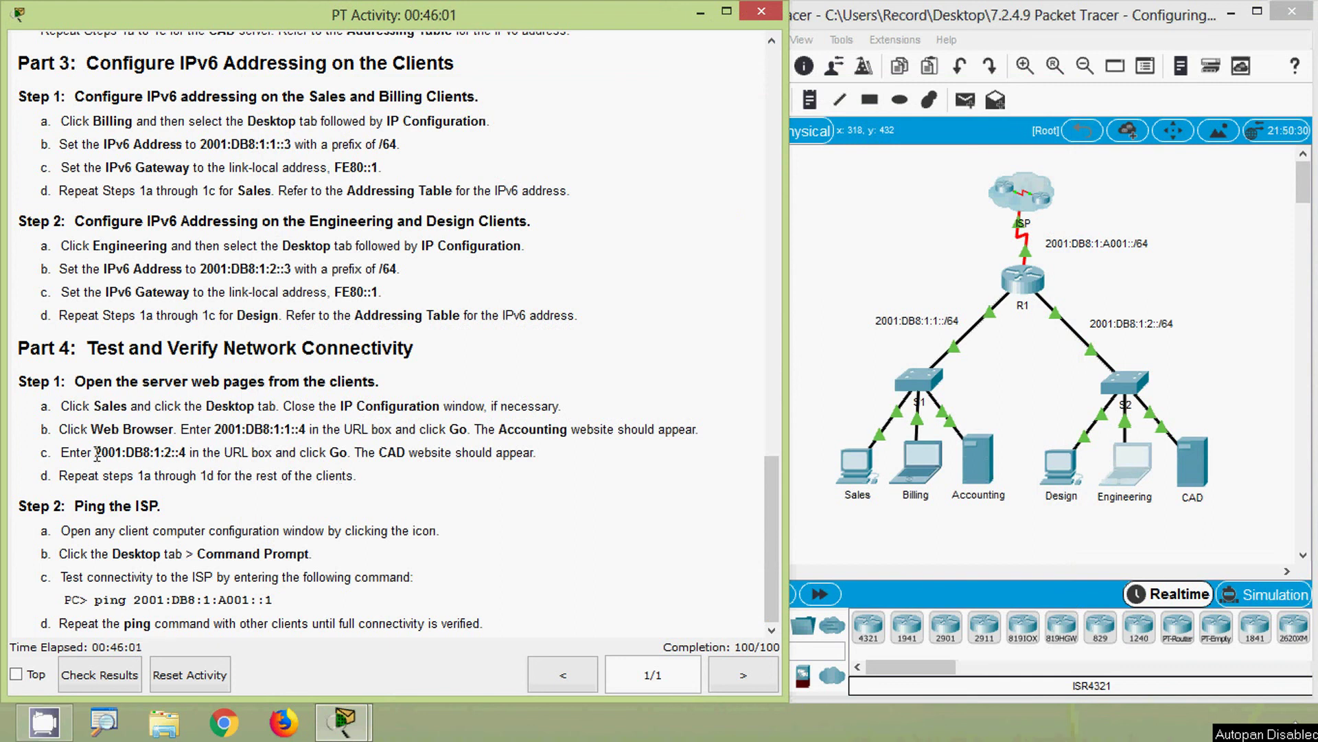
left_click_drag(96, 453, 175, 455)
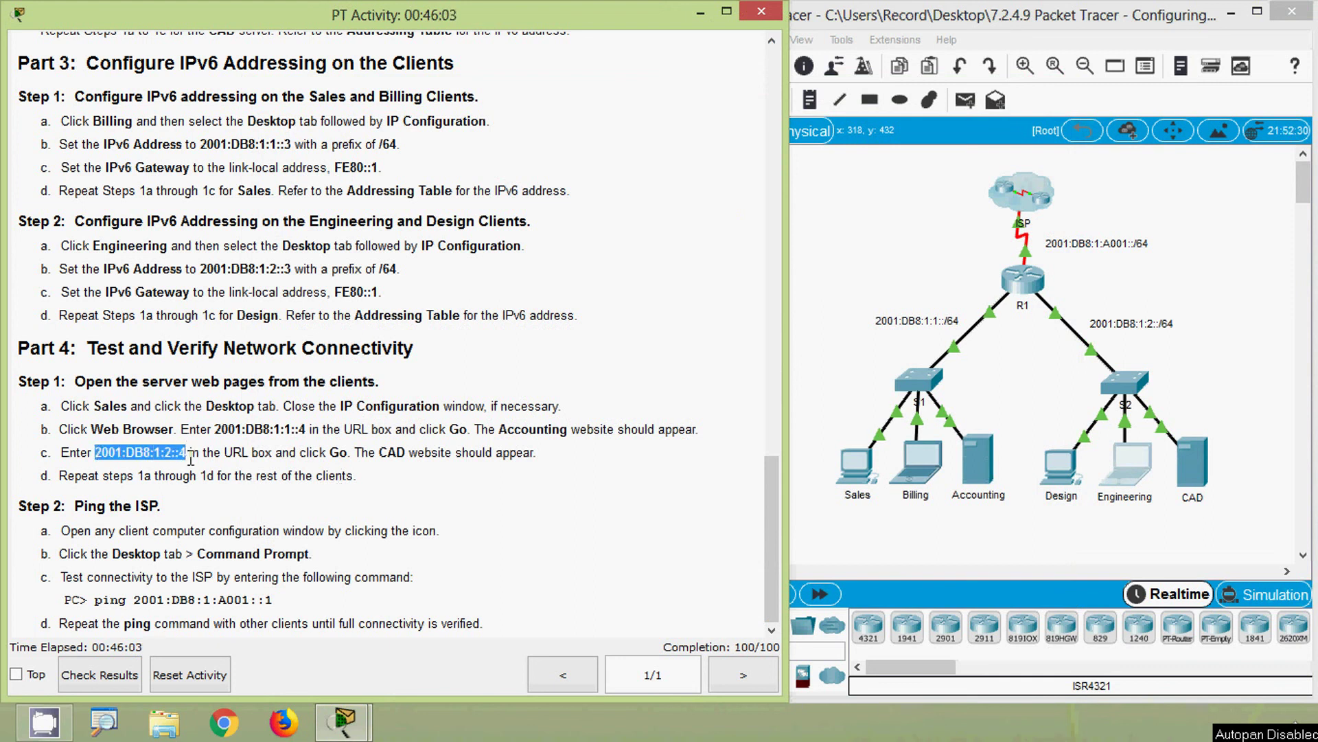
left_click(490, 444)
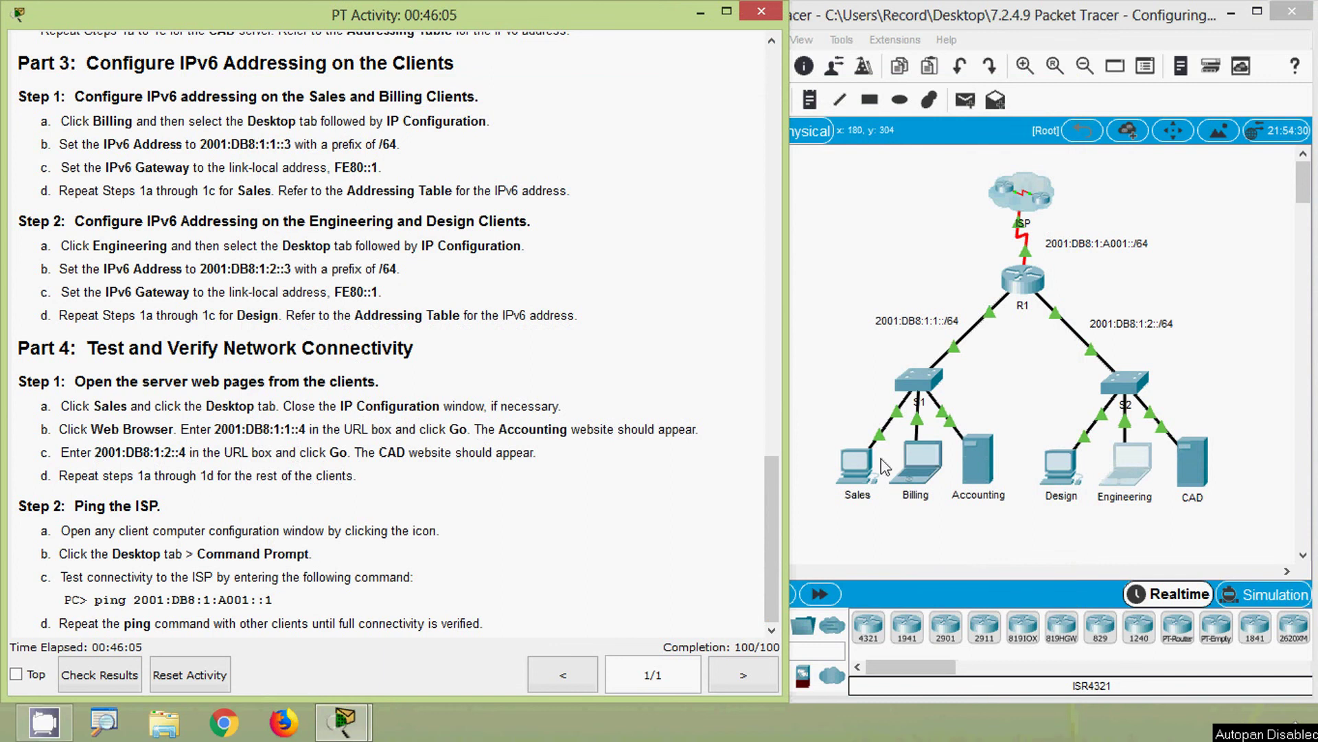
Load the CAD server page at 2001:DB8:1:2::4 in the Sales PC's Web Browser and close the Sales window.
left_click(858, 480)
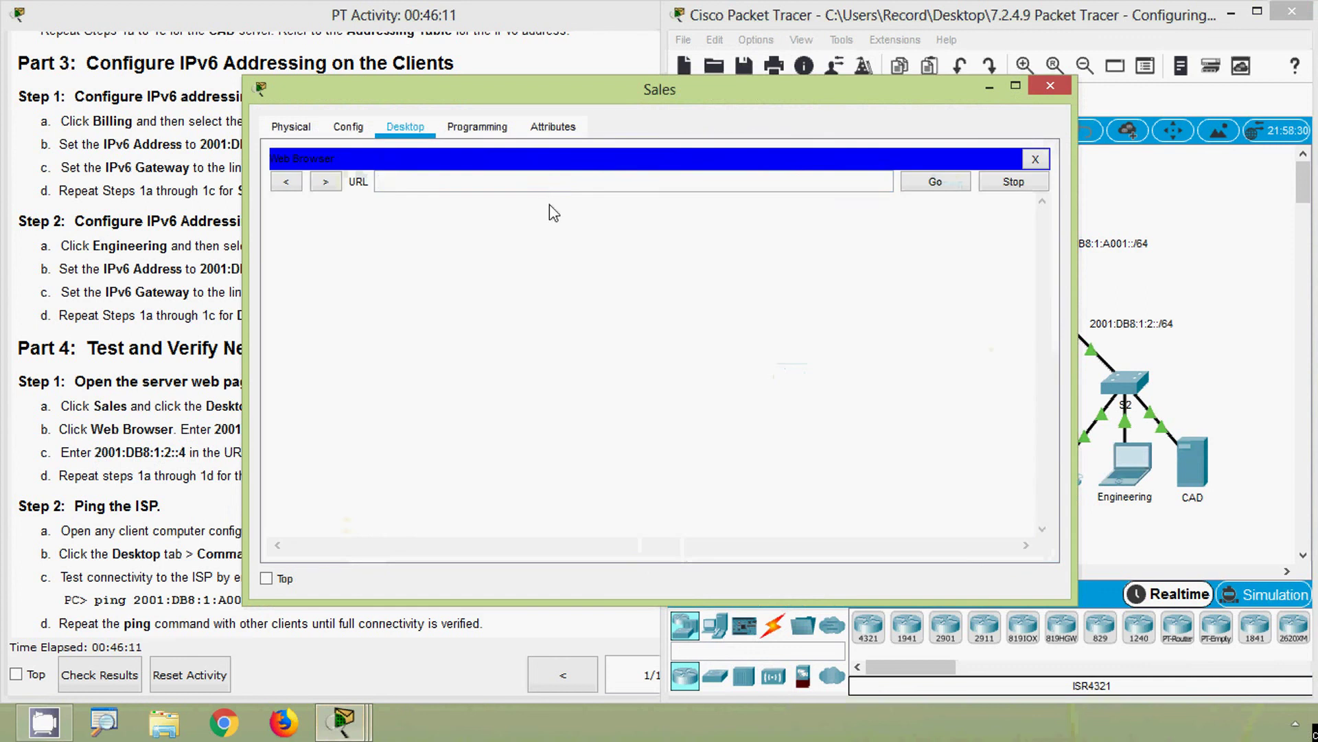
left_click(549, 182)
type("2001:DB8:1:2::4")
left_click(927, 183)
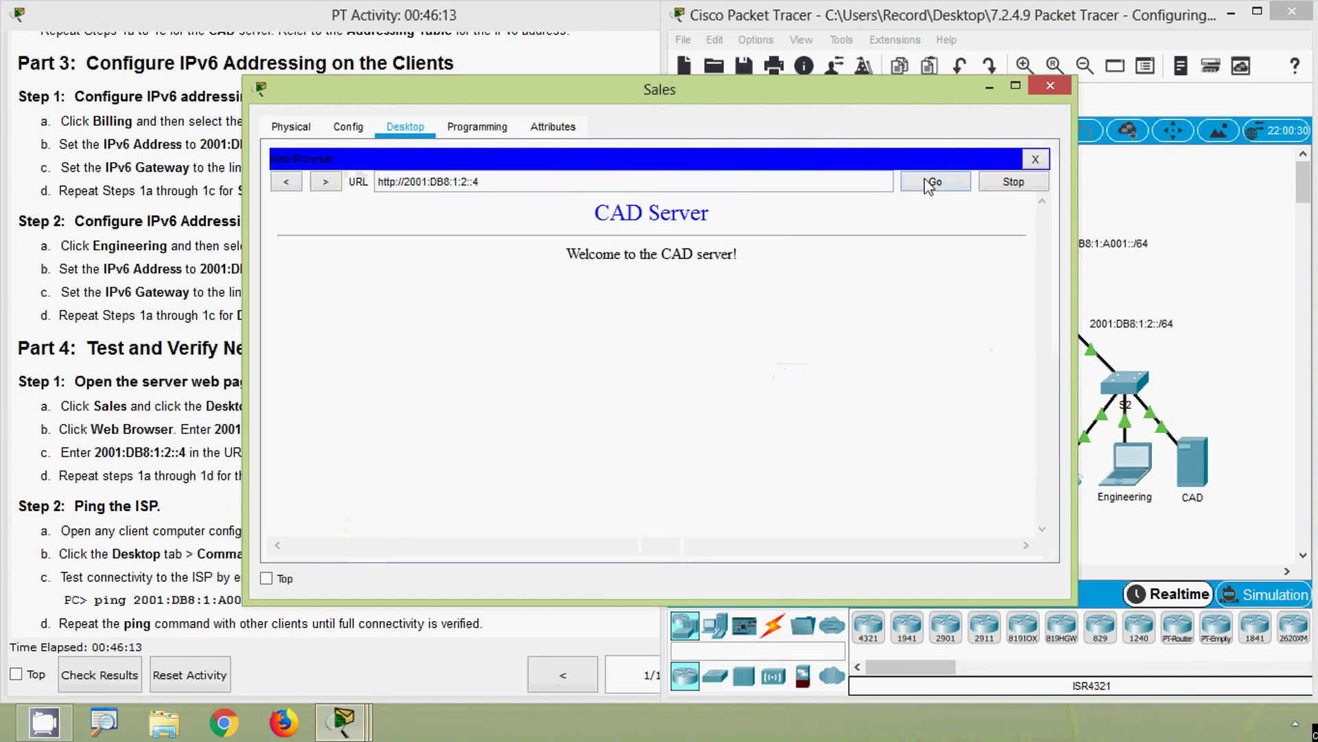
left_click_drag(596, 214, 751, 235)
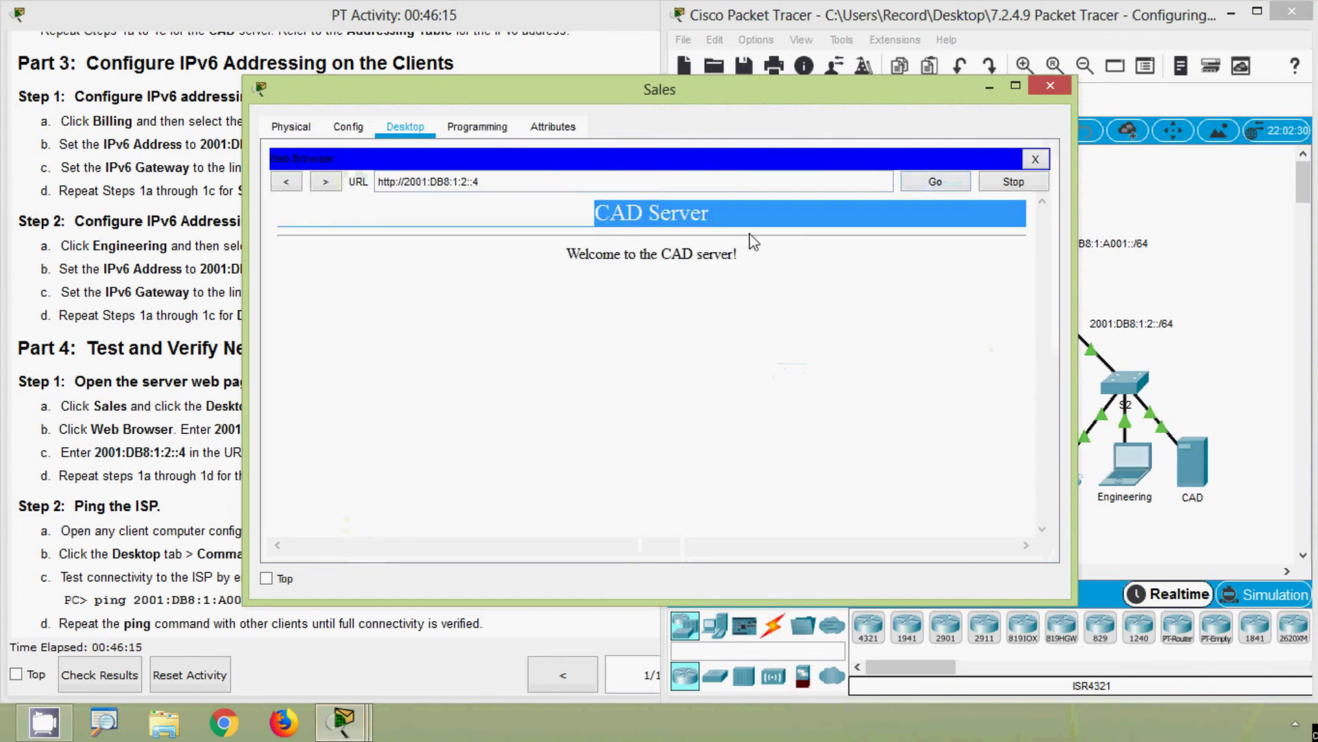
left_click(1049, 93)
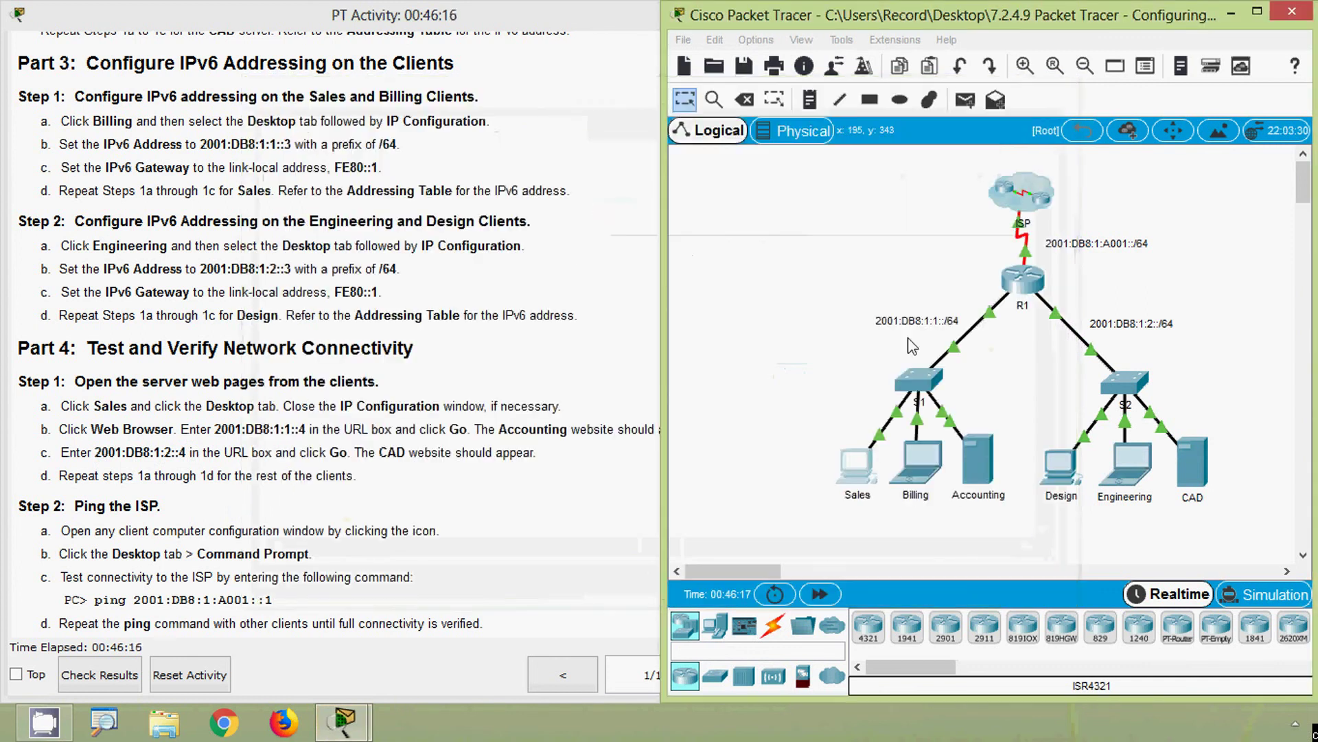
Load the CAD server page at 2001:DB8:1:2::4 in the Billing laptop's Web Browser and close the Billing window.
left_click(922, 459)
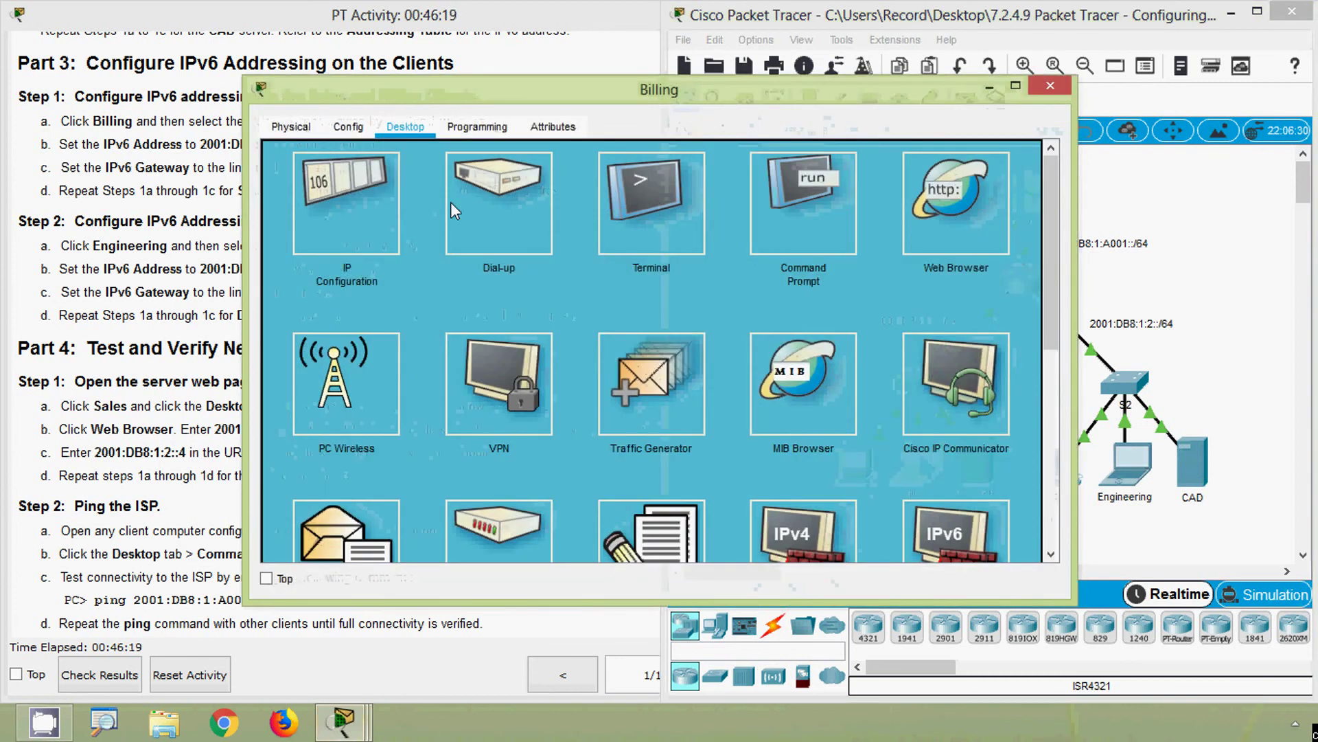
left_click(956, 206)
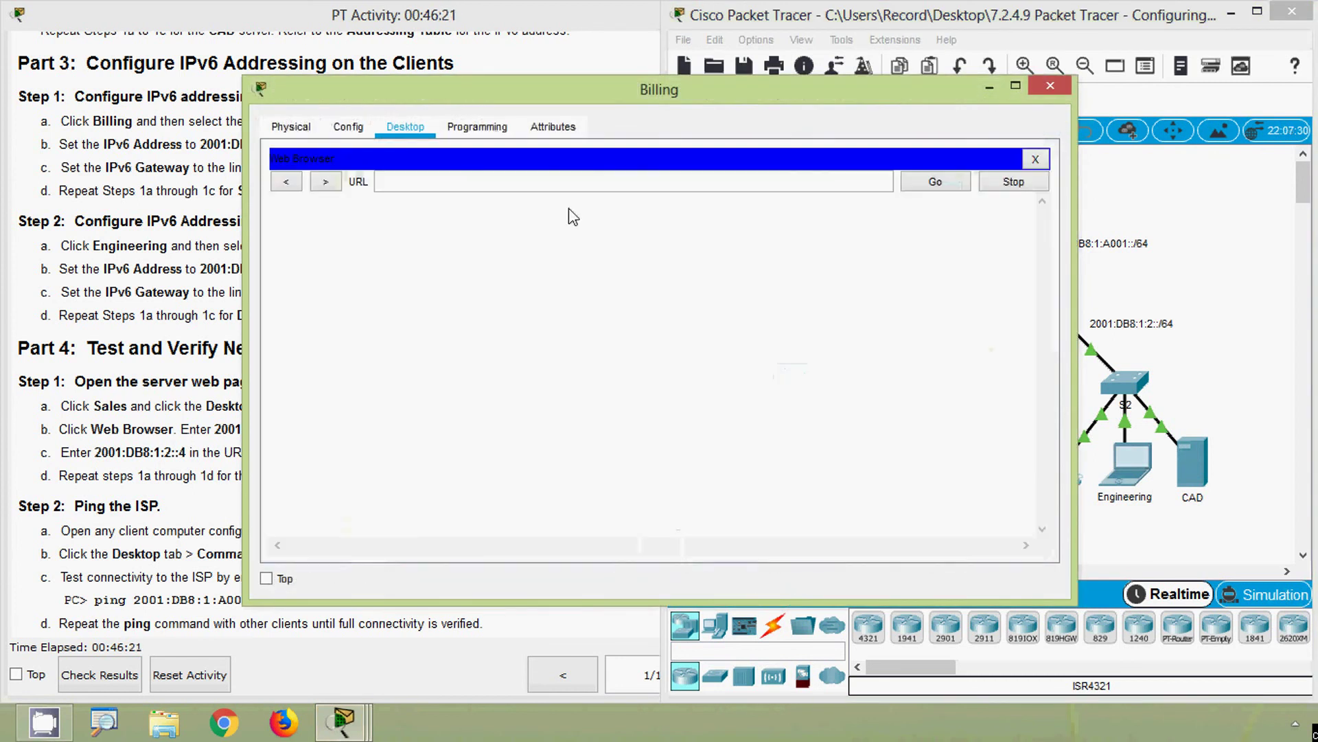
type("2001:DB8:1:2::4")
left_click(929, 186)
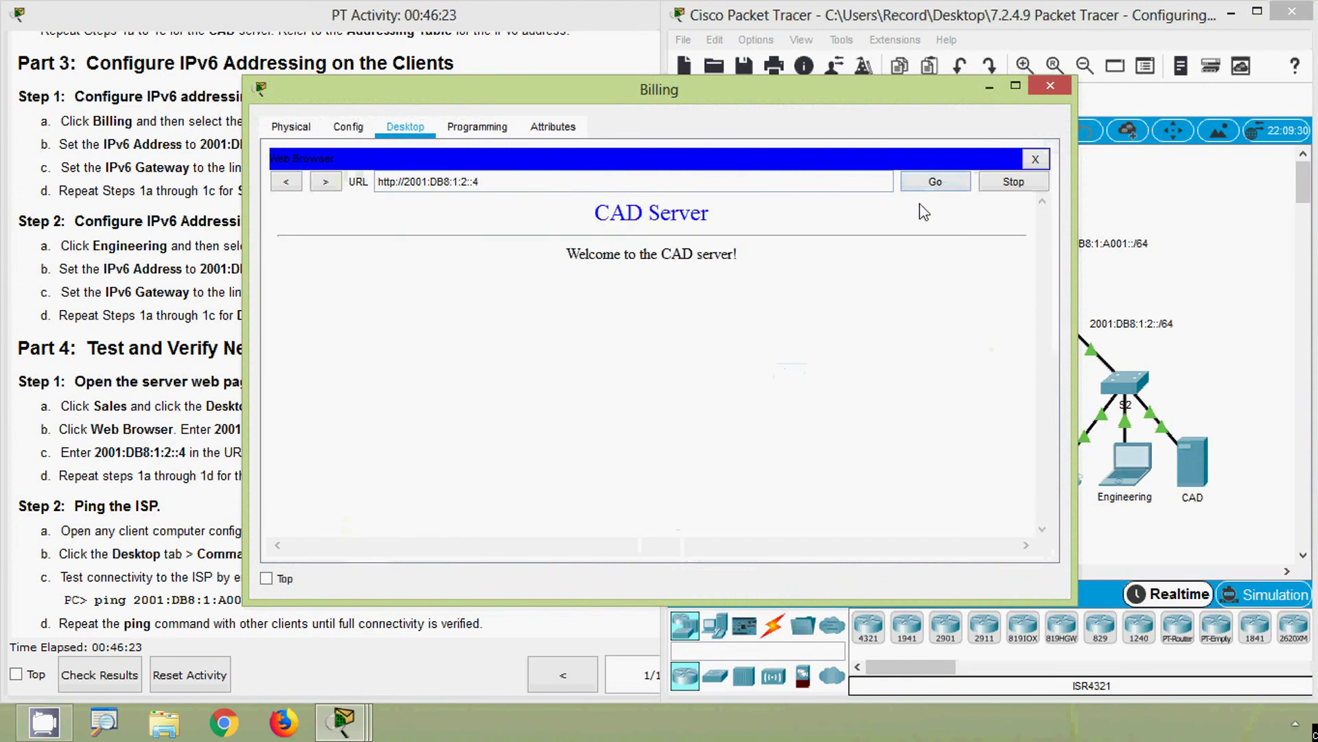
left_click(1049, 85)
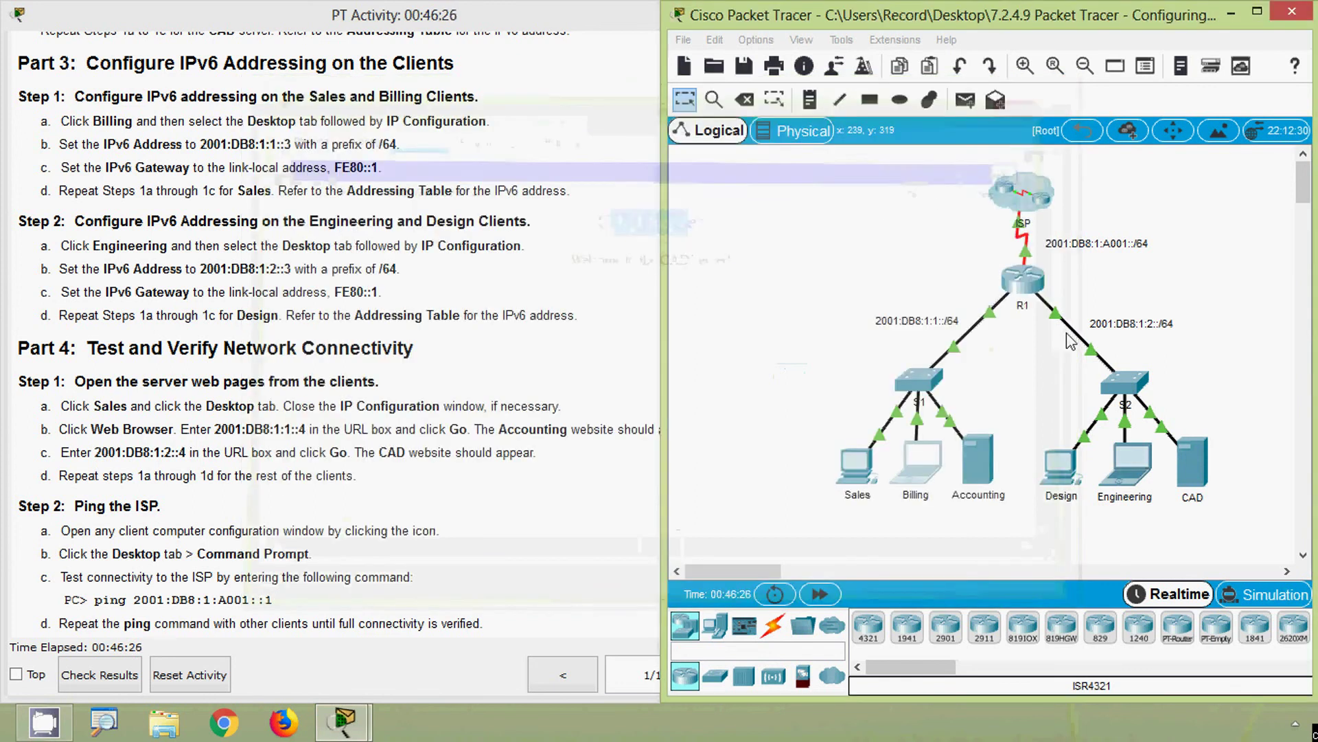
Load the CAD server page at 2001:DB8:1:2::4 in the Design PC's Web Browser and close the Design window.
left_click(1061, 466)
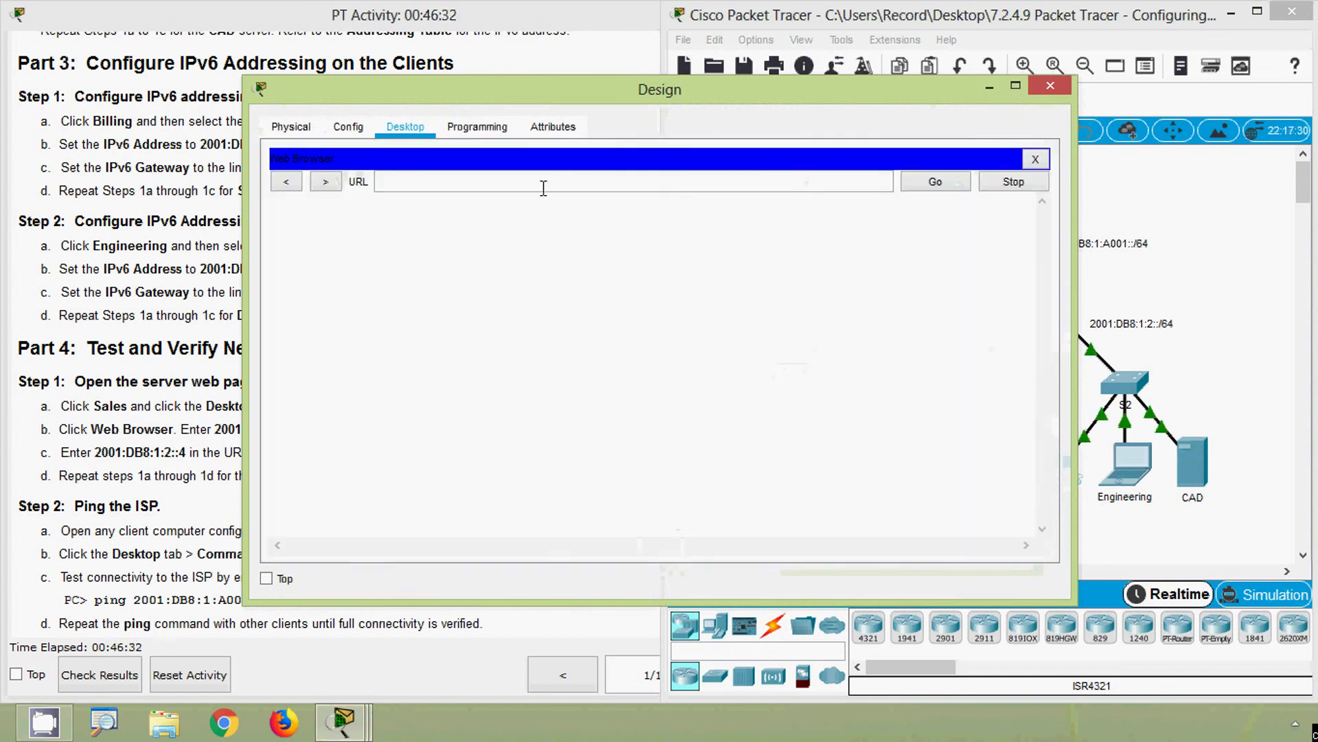
left_click(574, 185)
type("2001:DB8:1:2::4")
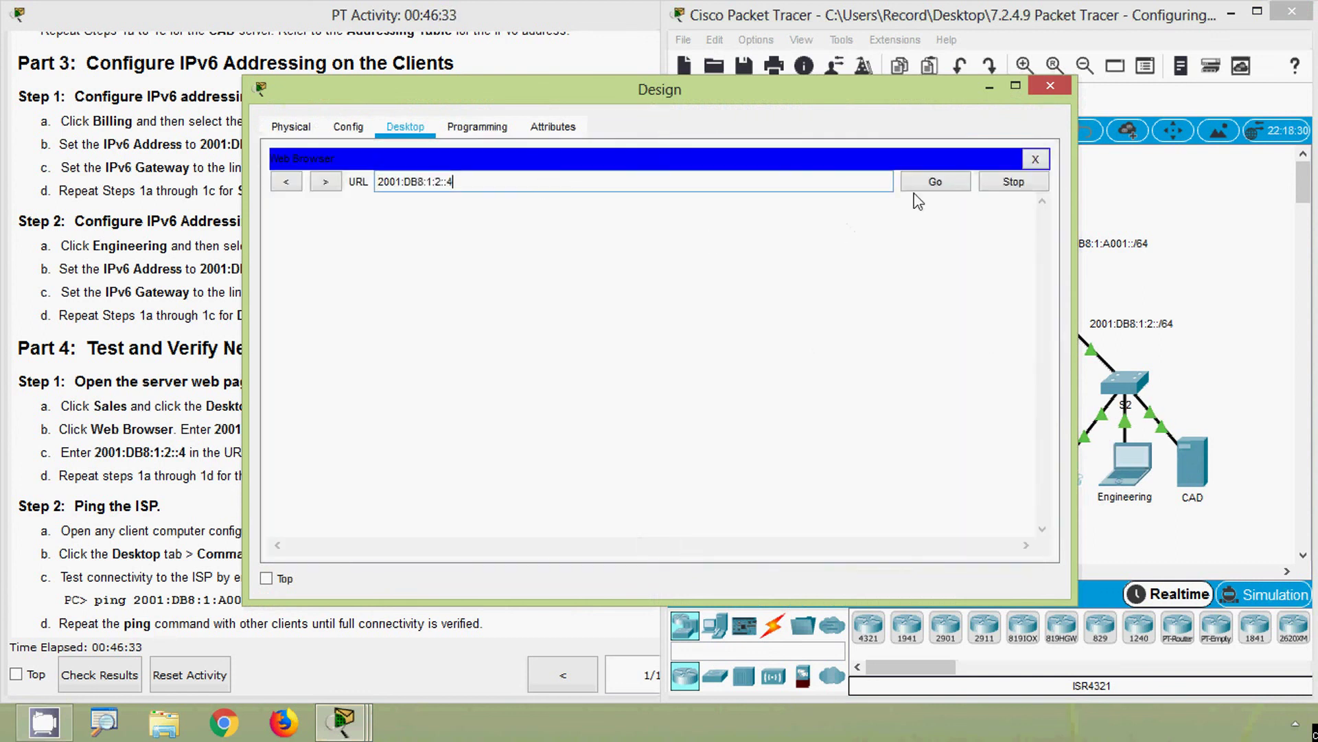
left_click(930, 184)
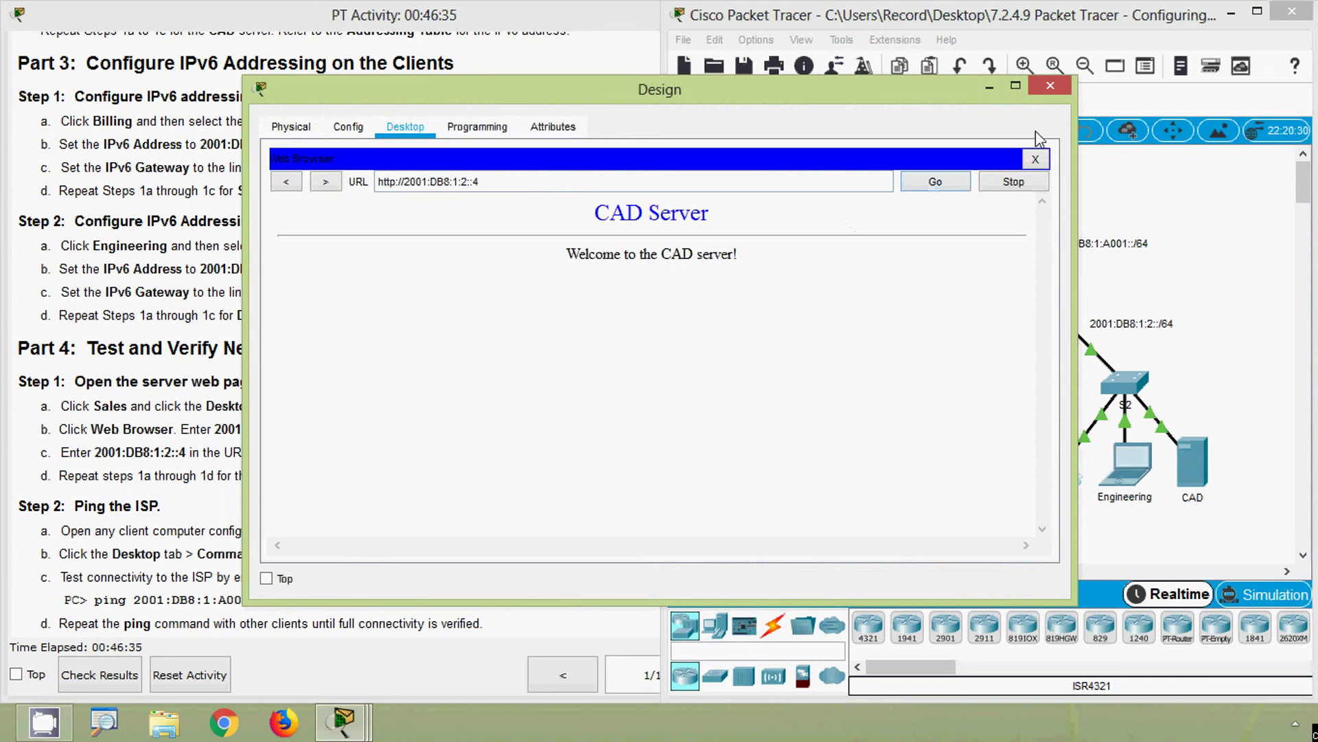
left_click(1048, 95)
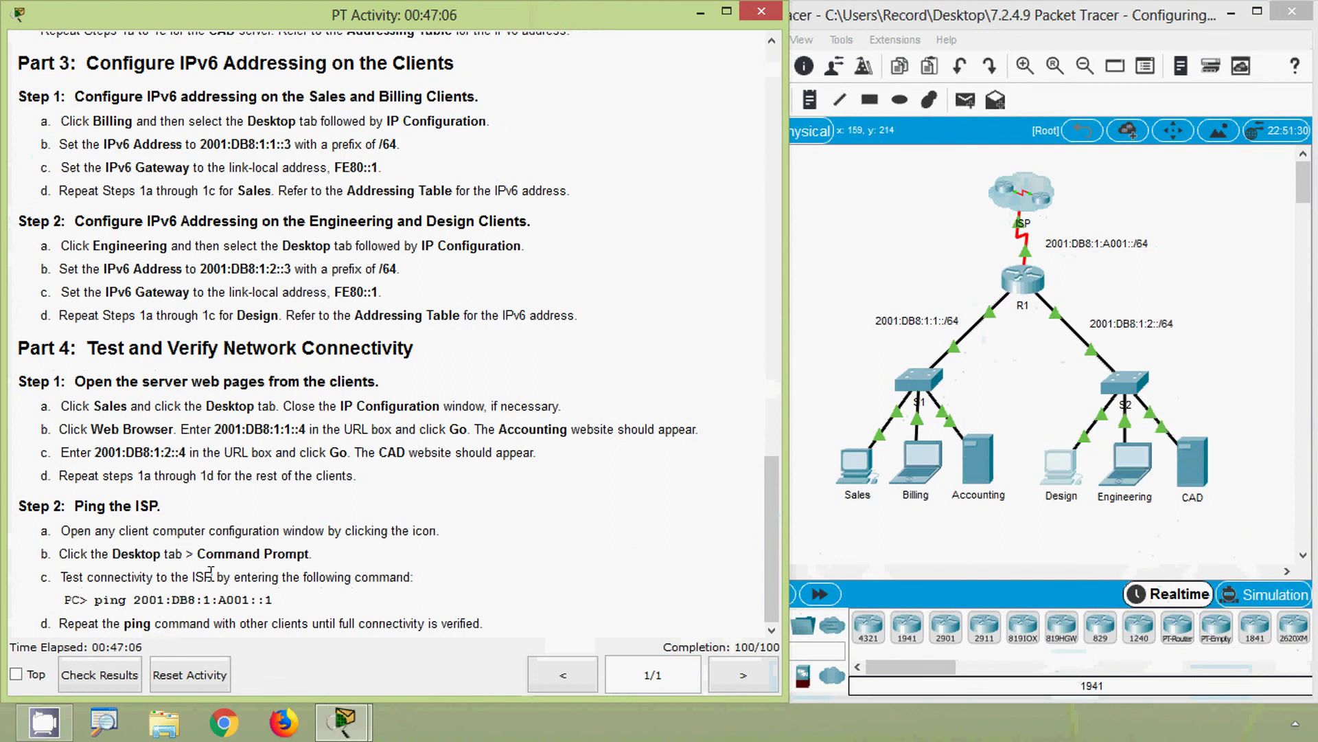
Read the Part 4 Step 2 instructions on pinging the ISP and copy the command ping 2001:DB8:1:A001::1.
left_click_drag(198, 554, 313, 555)
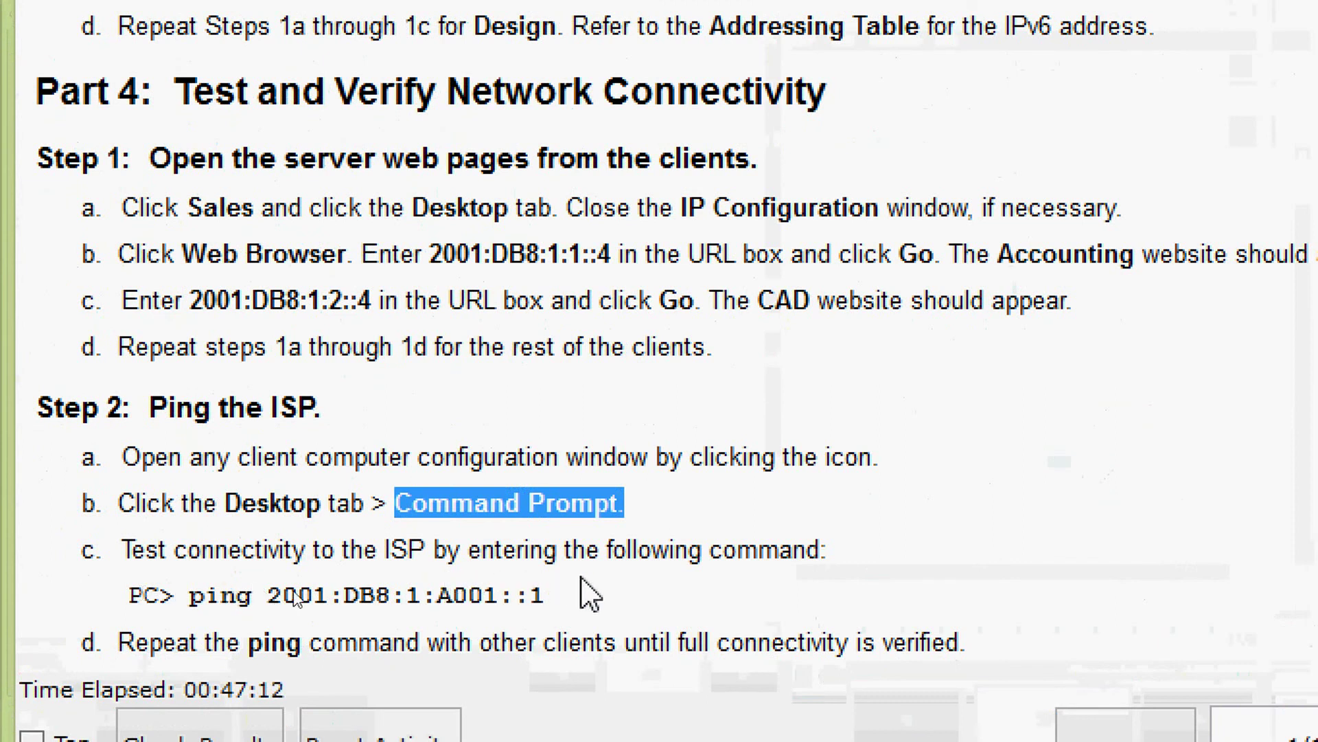
left_click(196, 596)
left_click_drag(196, 596, 556, 595)
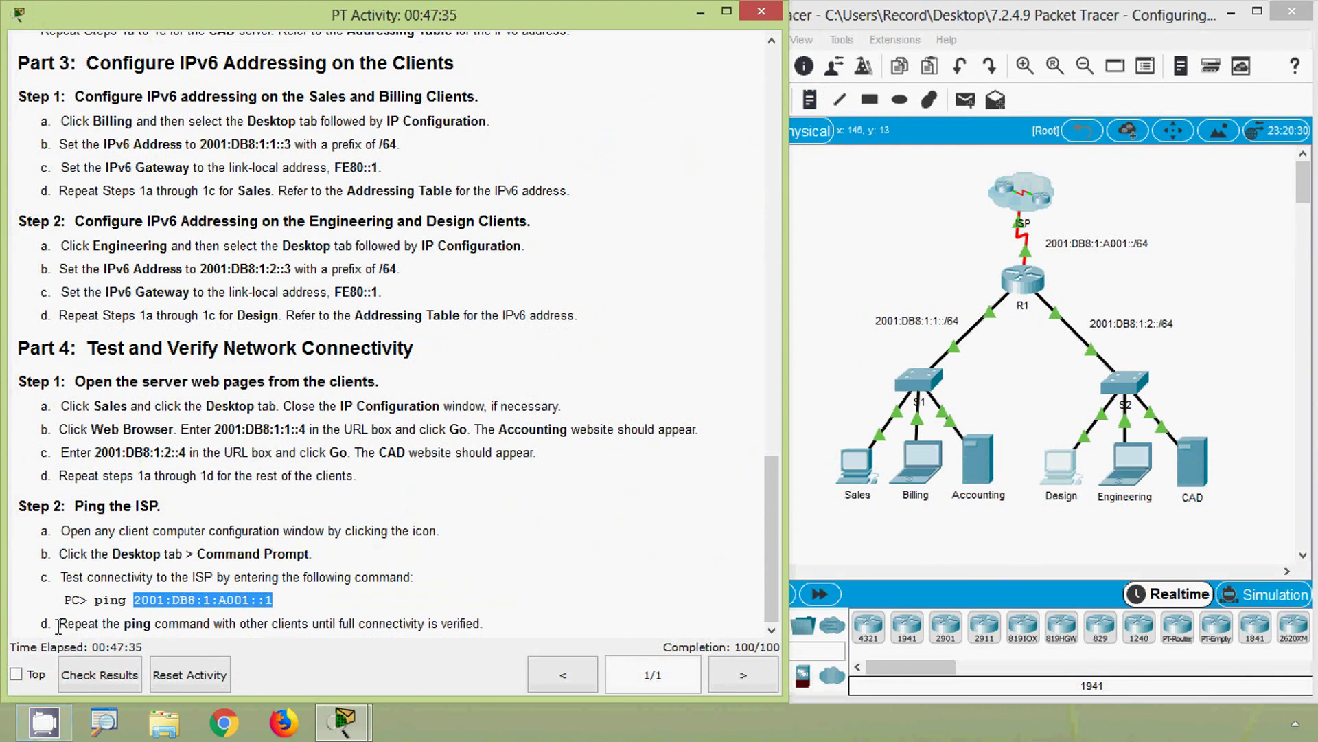
left_click_drag(57, 626, 481, 632)
left_click(482, 632)
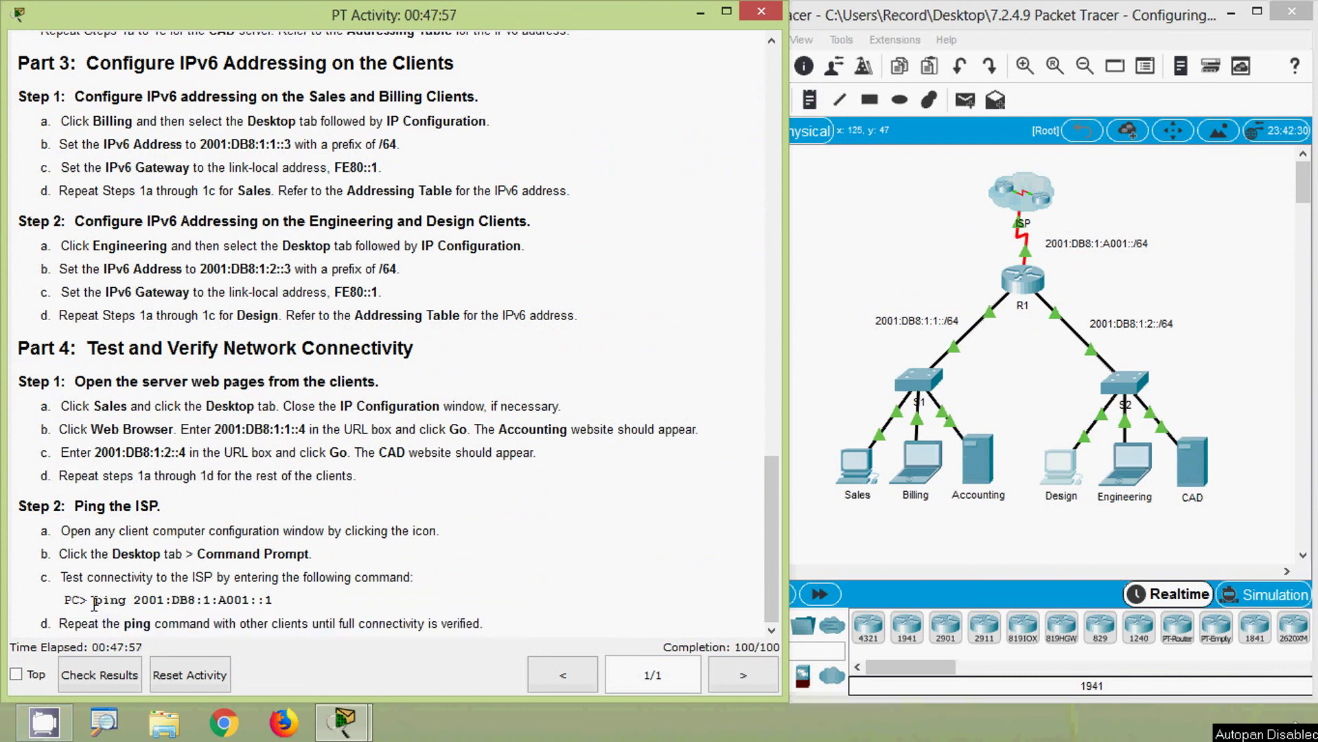
left_click_drag(95, 604, 274, 603)
key("ctrl+c")
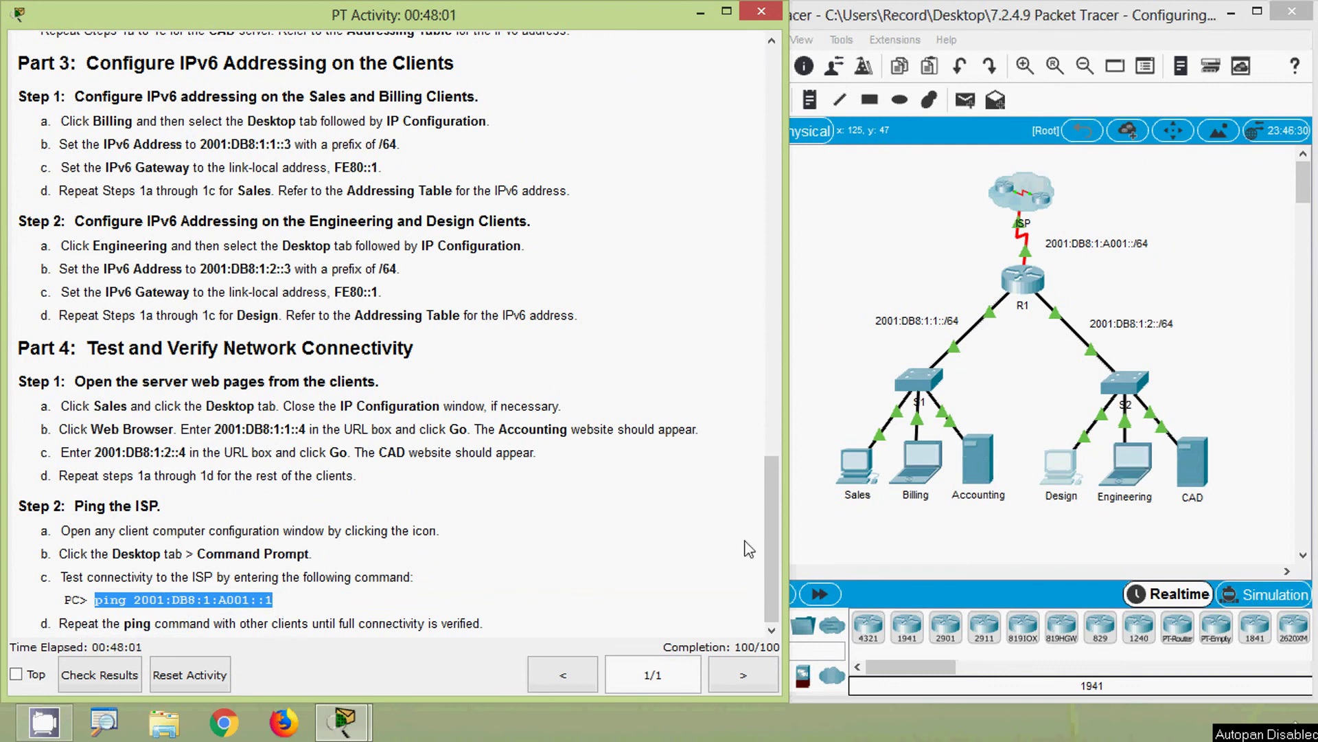
Ping the ISP at 2001:DB8:1:A001::1 from the Sales PC's Command Prompt, review the replies and close the Sales window.
left_click(872, 526)
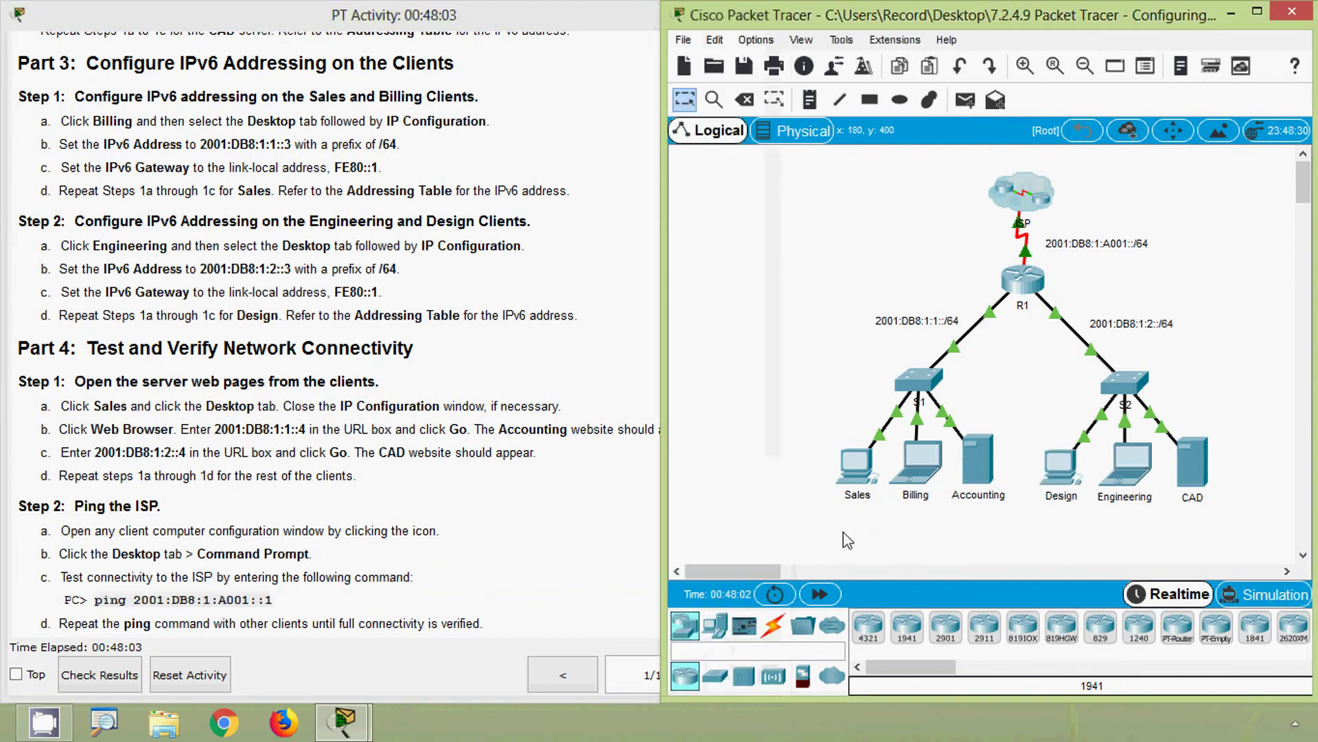
left_click(859, 478)
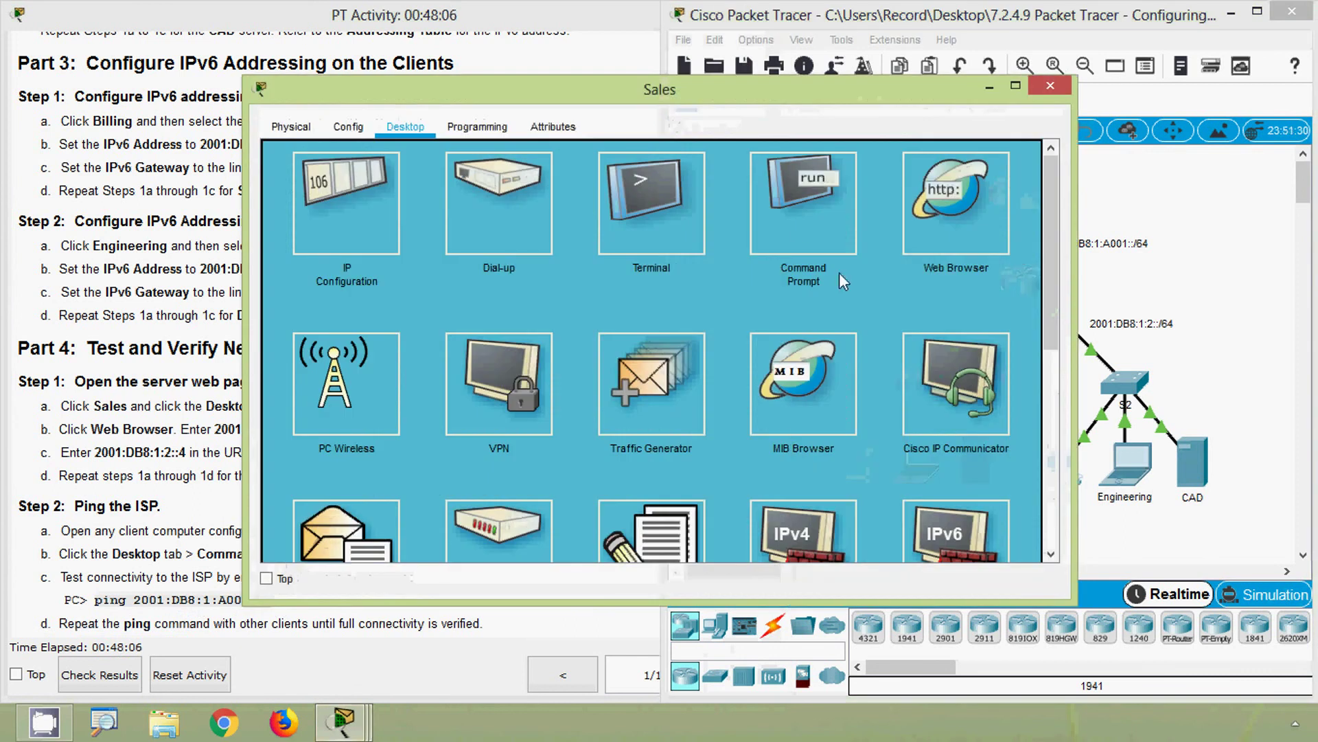
left_click(799, 221)
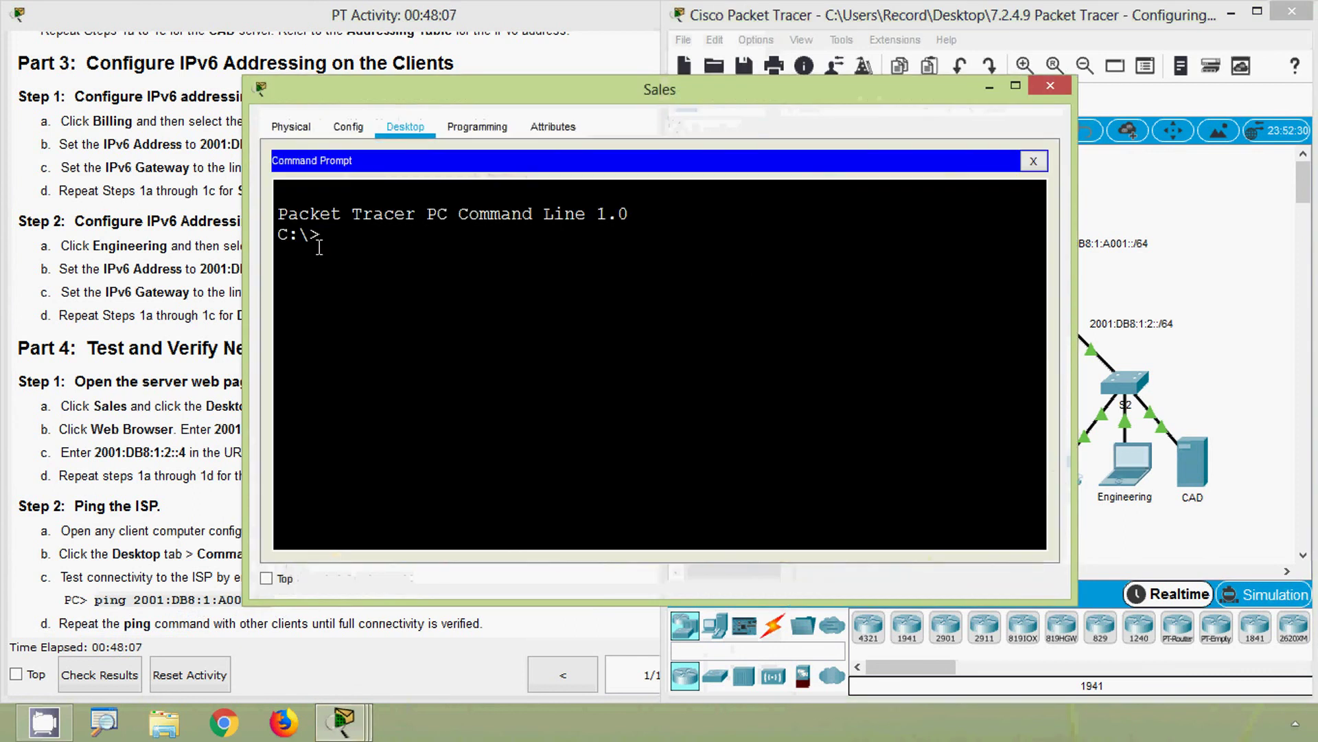
right_click(333, 235)
left_click(377, 270)
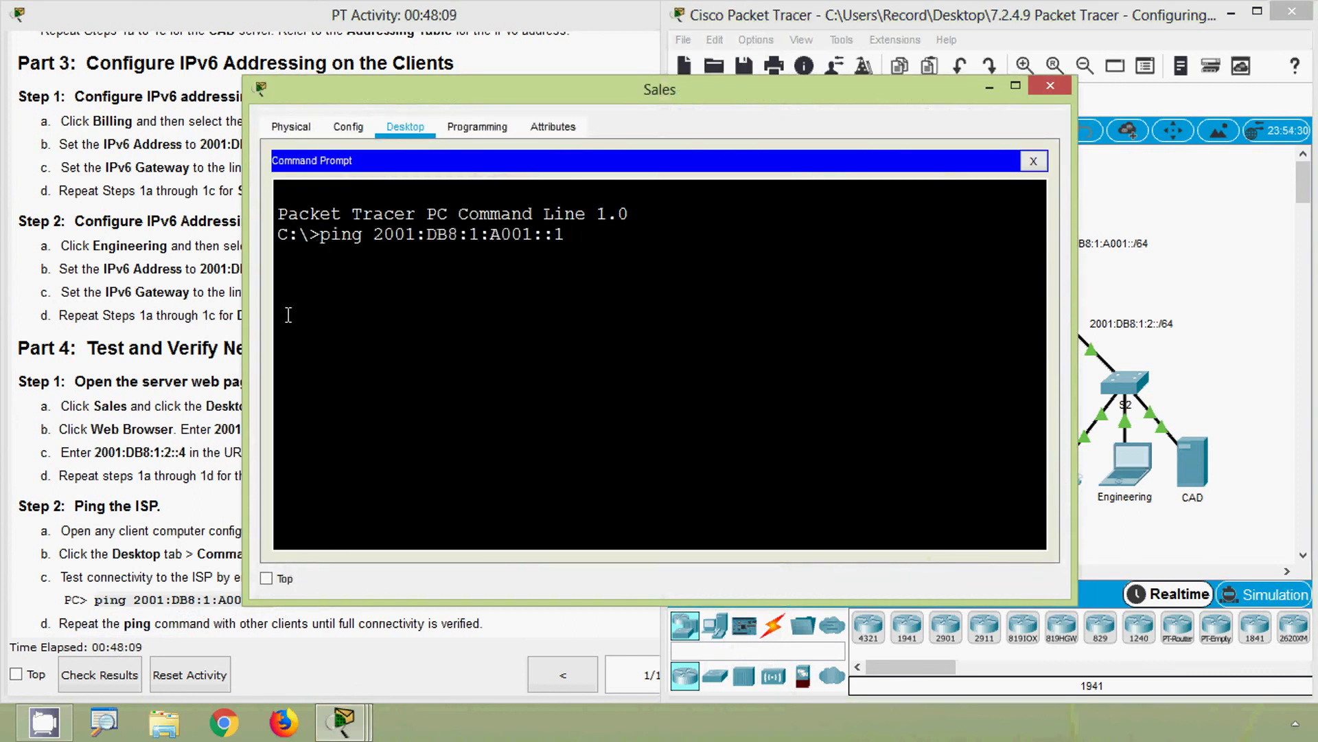
key("Return")
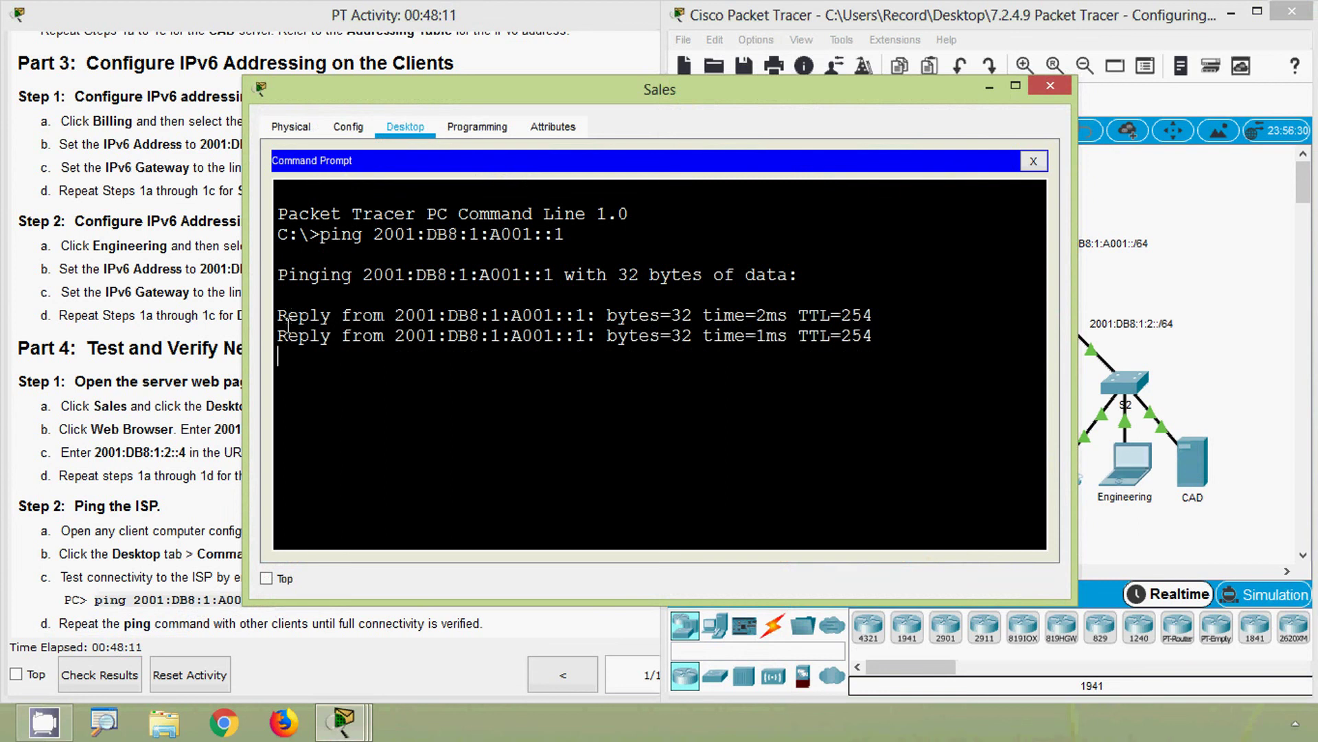
left_click_drag(872, 385, 271, 319)
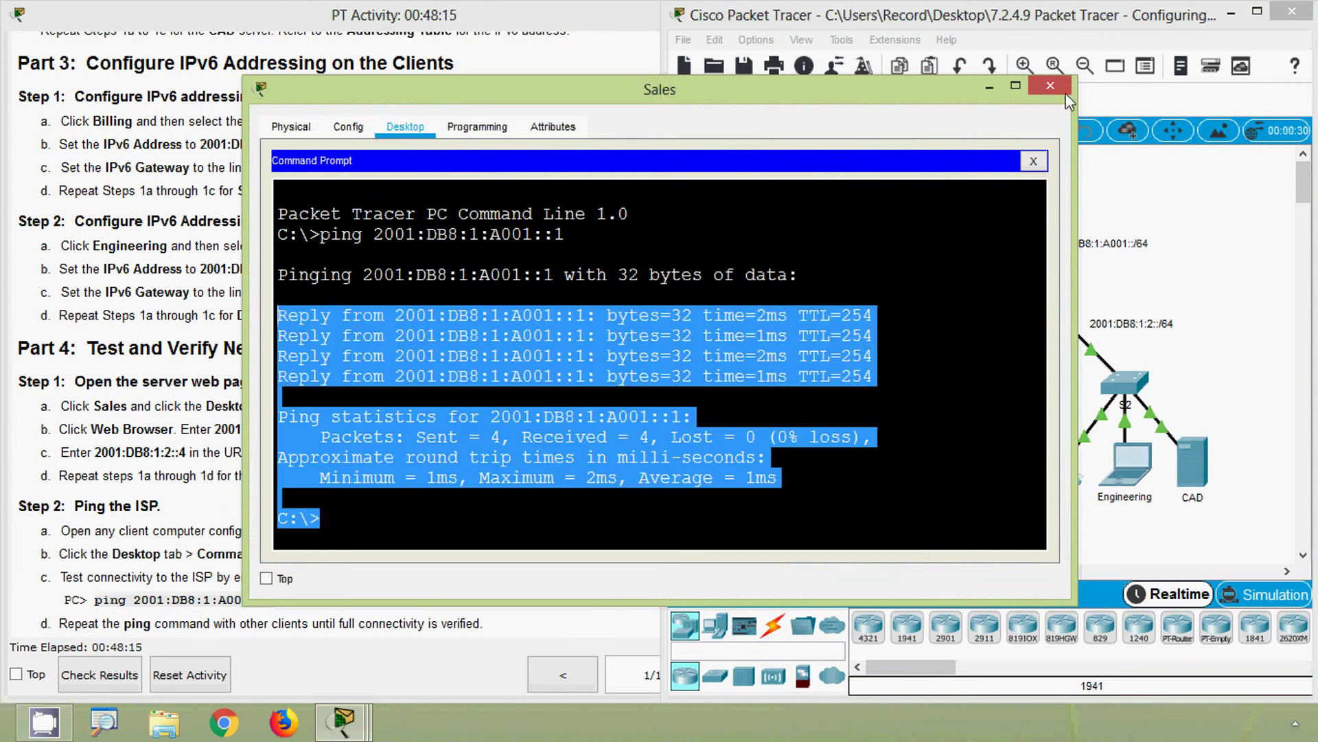
left_click(1050, 85)
Ping the ISP at 2001:DB8:1:A001::1 from the Billing laptop's Command Prompt and close the Billing window.
left_click(921, 477)
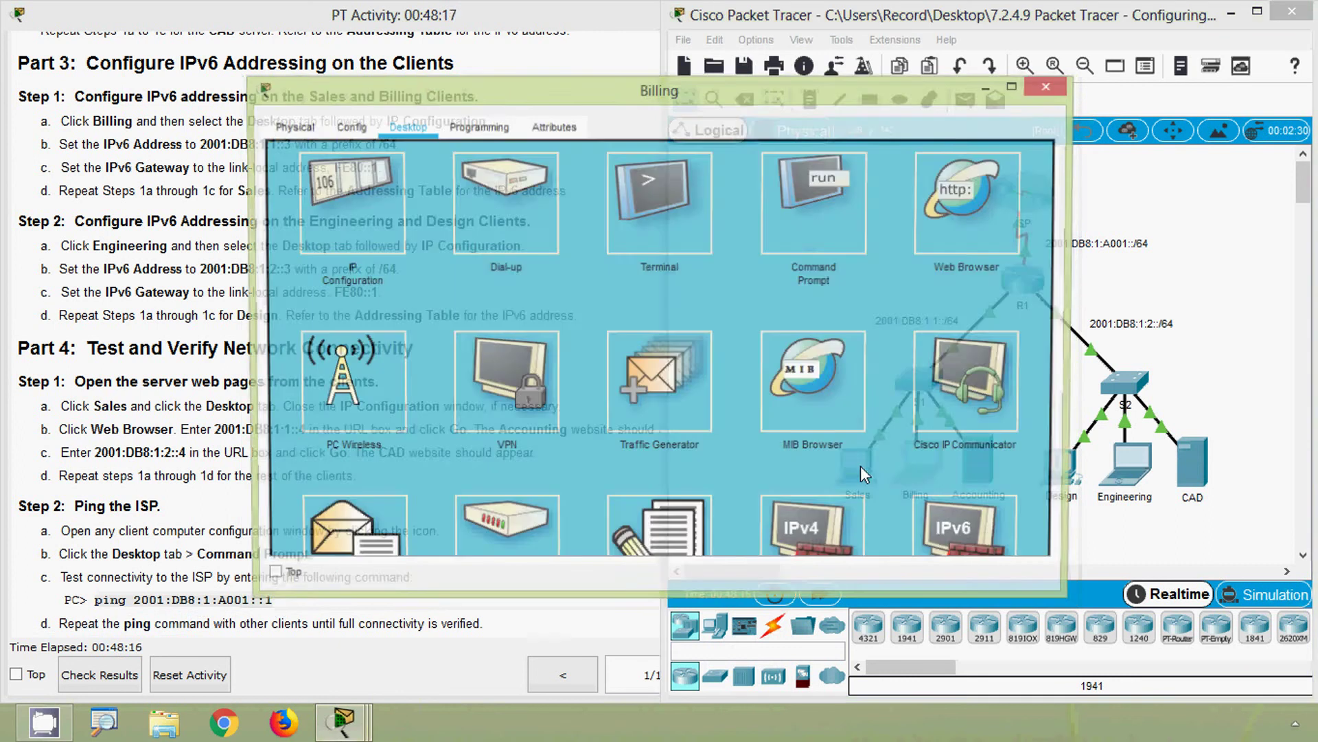
left_click(769, 236)
right_click(364, 236)
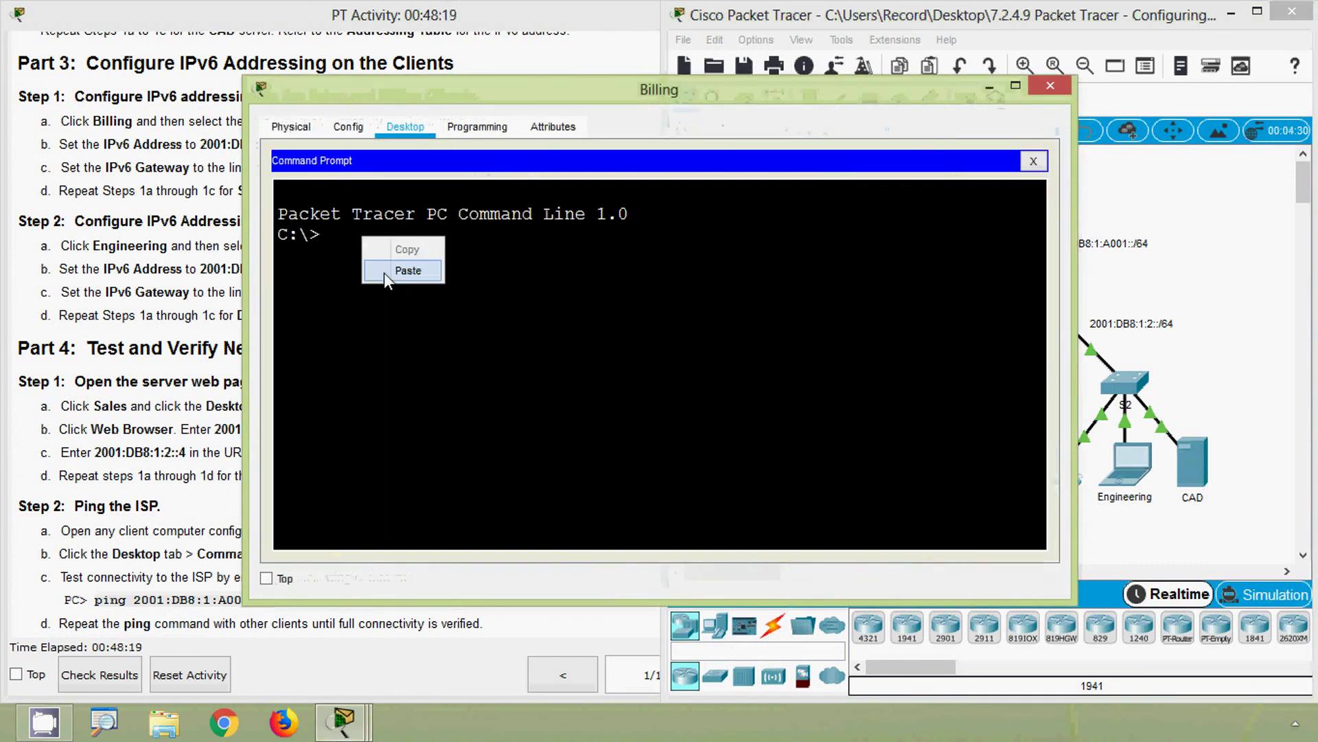
left_click(384, 273)
key("Return")
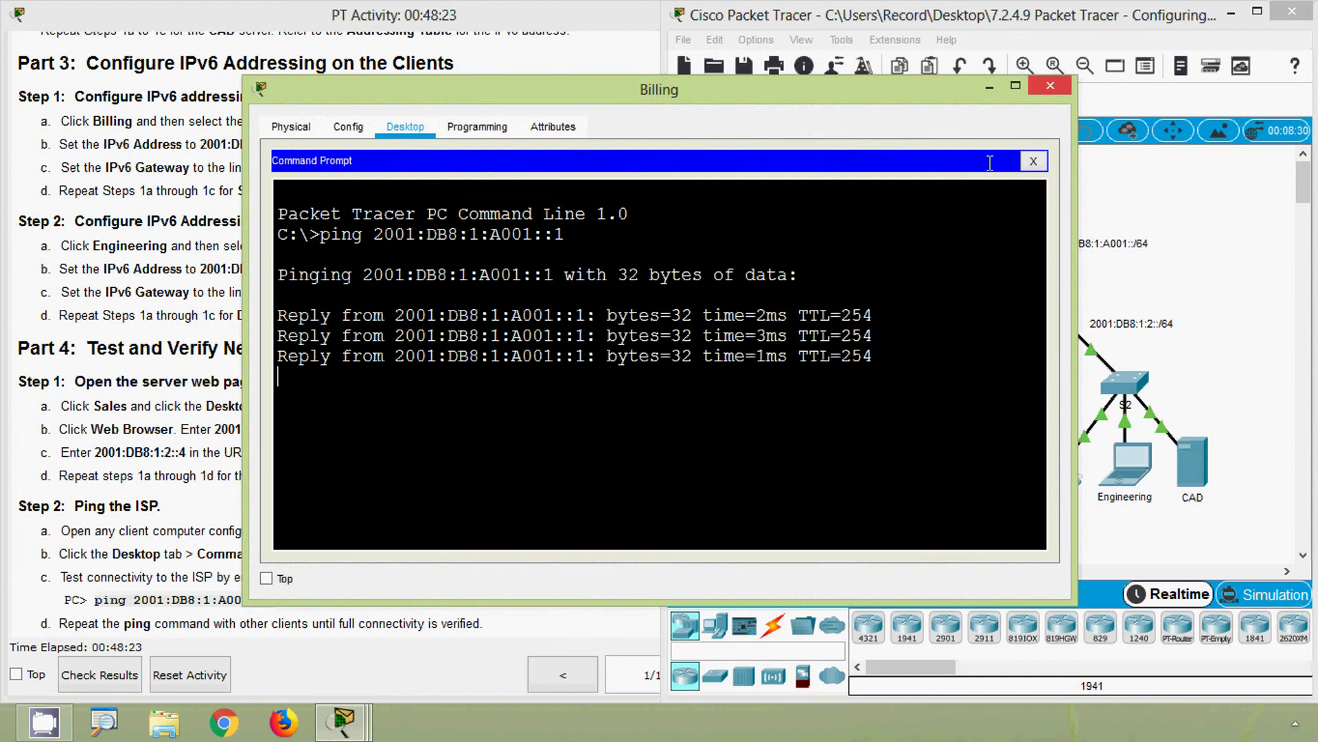
left_click(1050, 85)
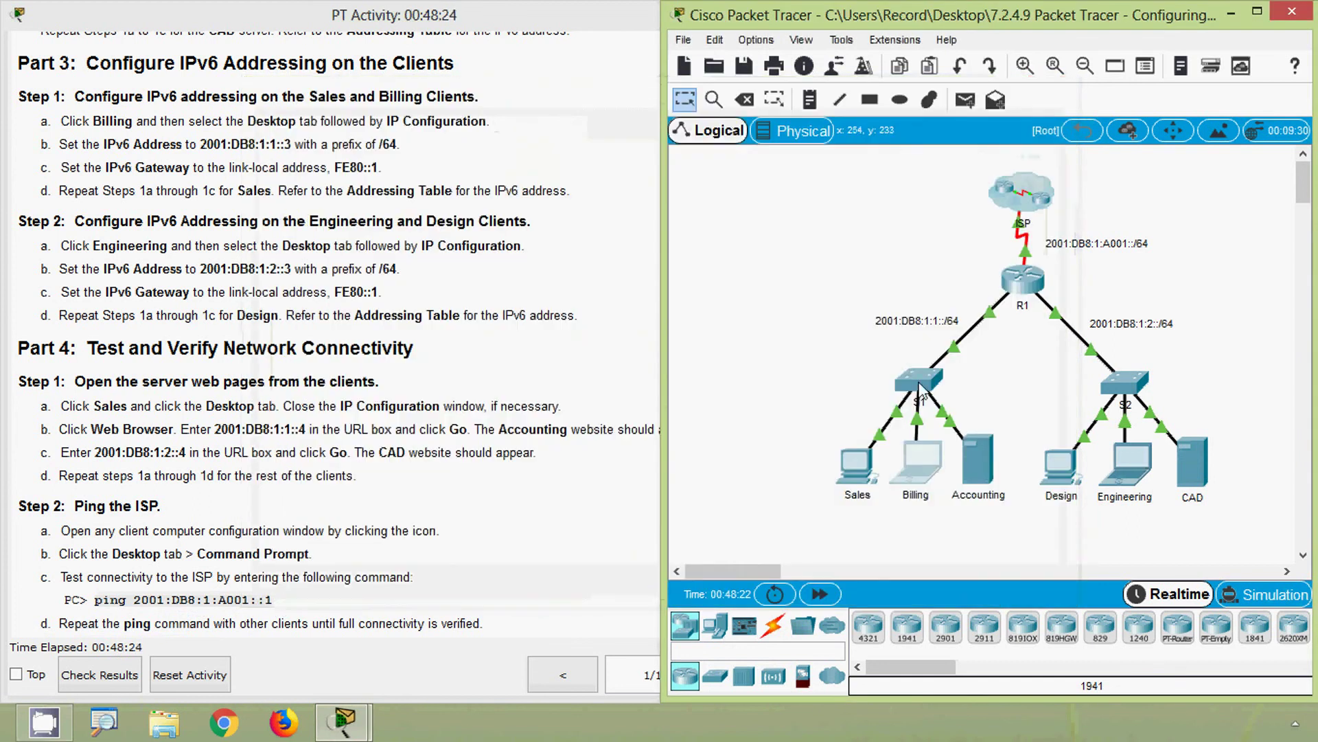
Ping the ISP at 2001:DB8:1:A001::1 from the Accounting server's Command Prompt and close the Accounting window.
left_click(971, 480)
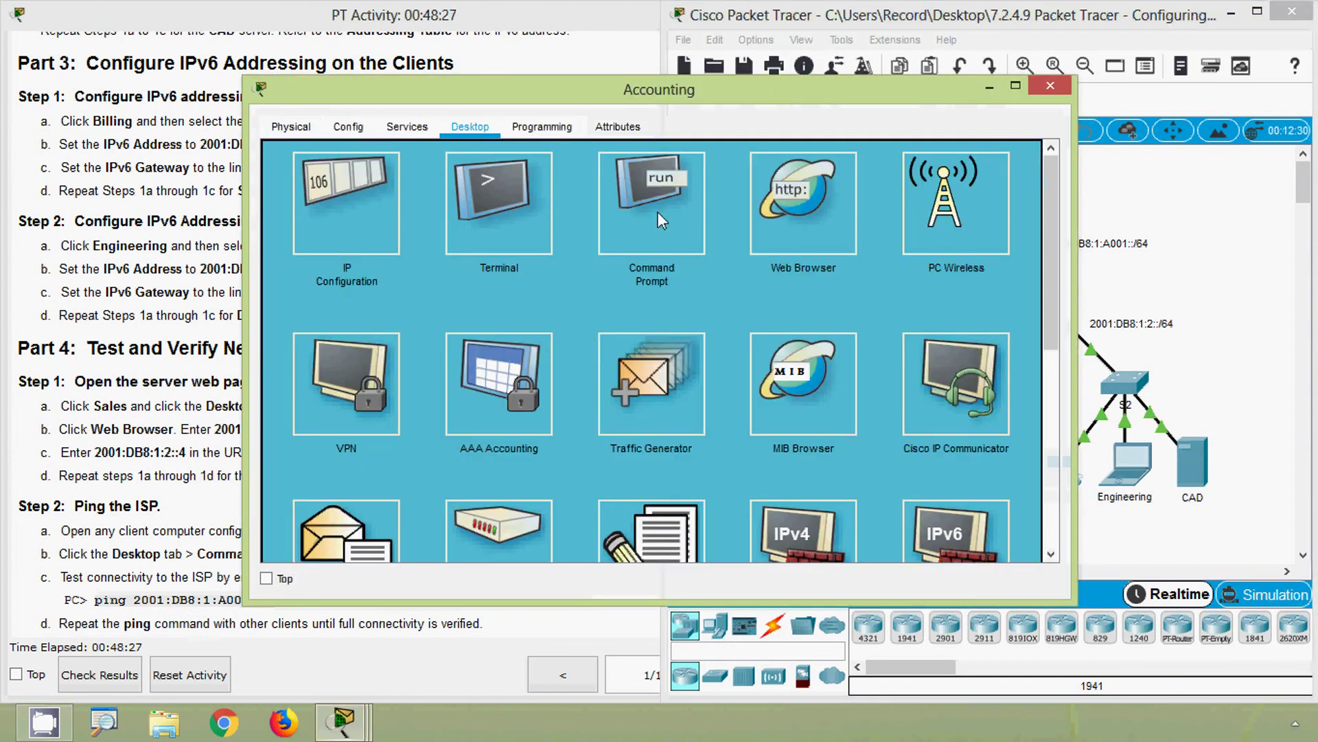
left_click(658, 212)
right_click(340, 243)
left_click(353, 276)
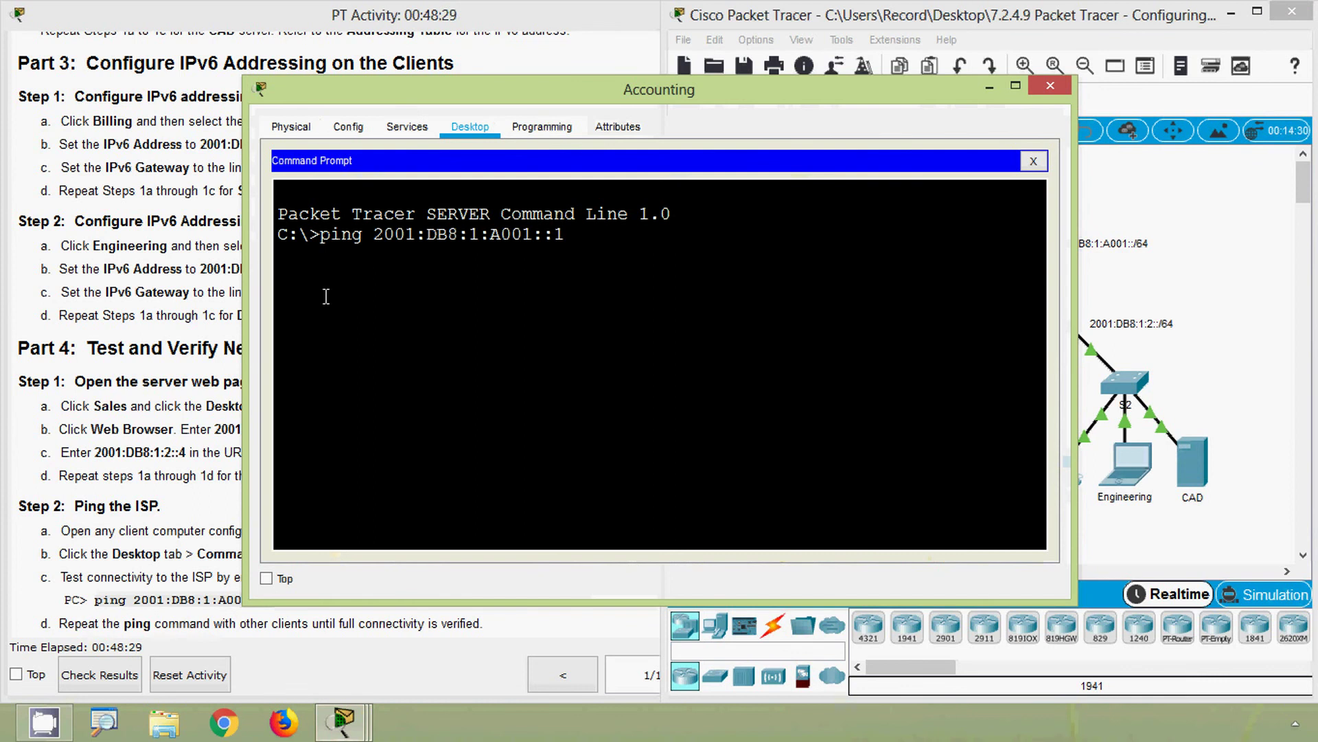
key("Return")
left_click_drag(322, 304, 759, 341)
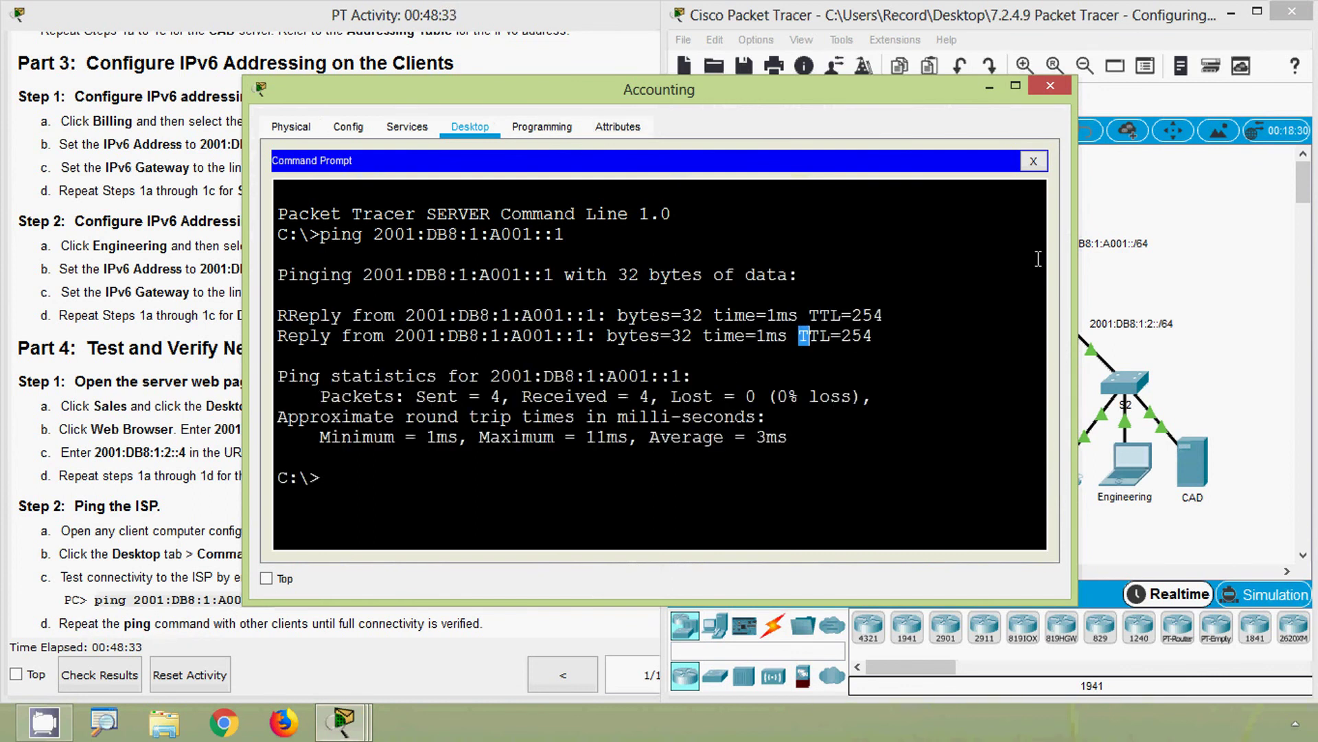
left_click(1049, 86)
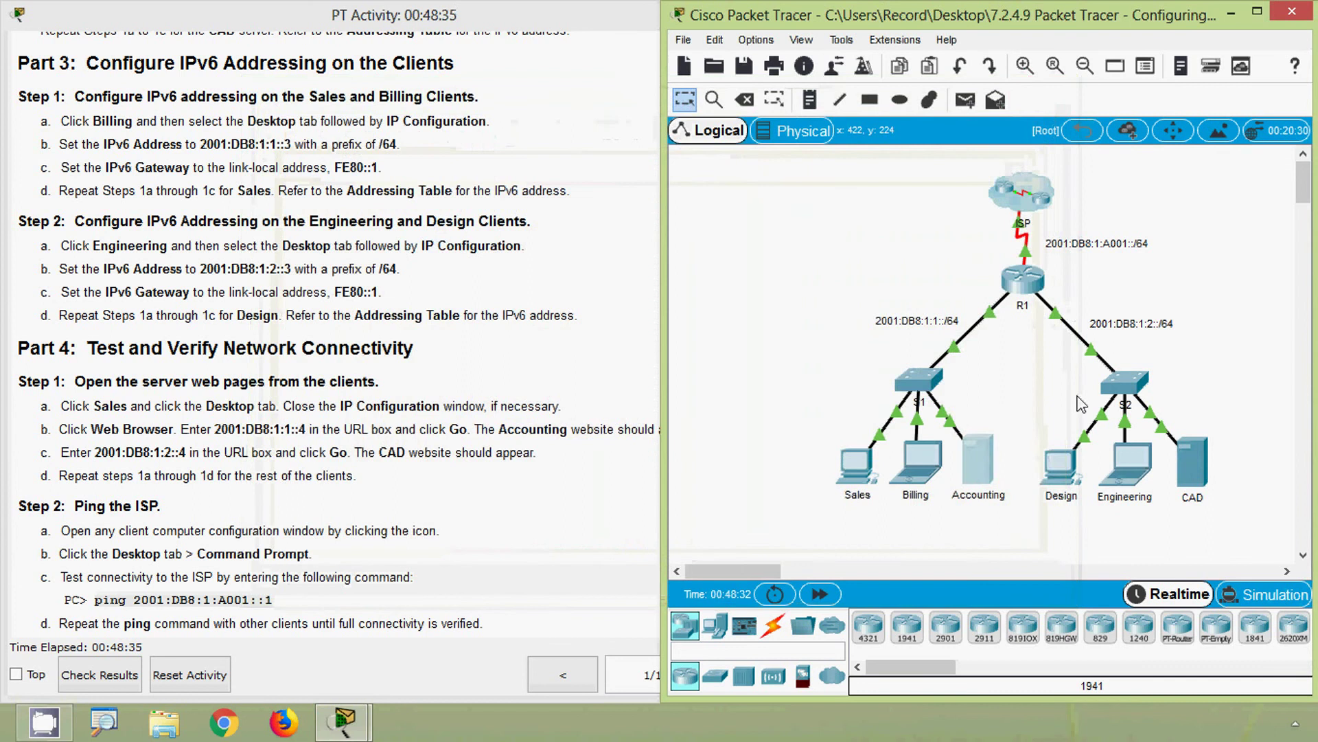
Ping the ISP at 2001:DB8:1:A001::1 from the Design PC's Command Prompt and close the Design window.
left_click(1061, 464)
left_click(799, 274)
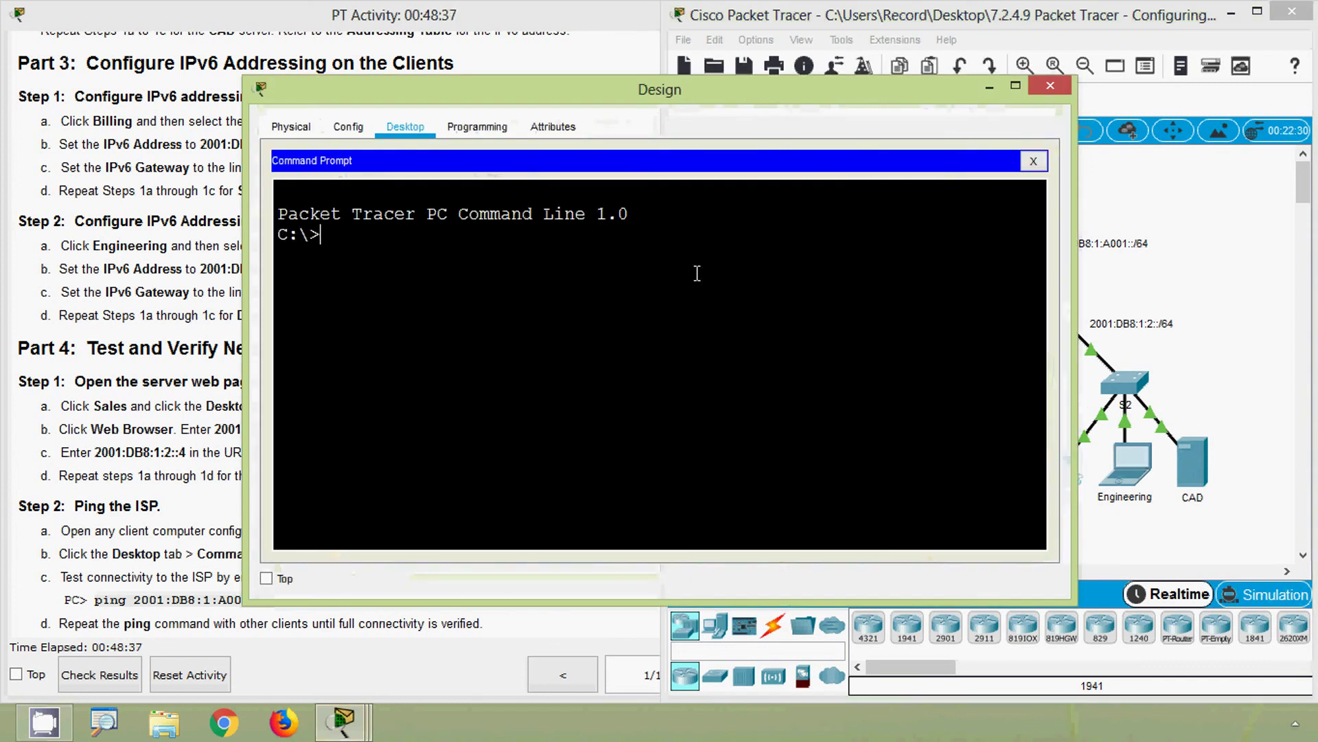
right_click(338, 231)
left_click(376, 263)
key("Return")
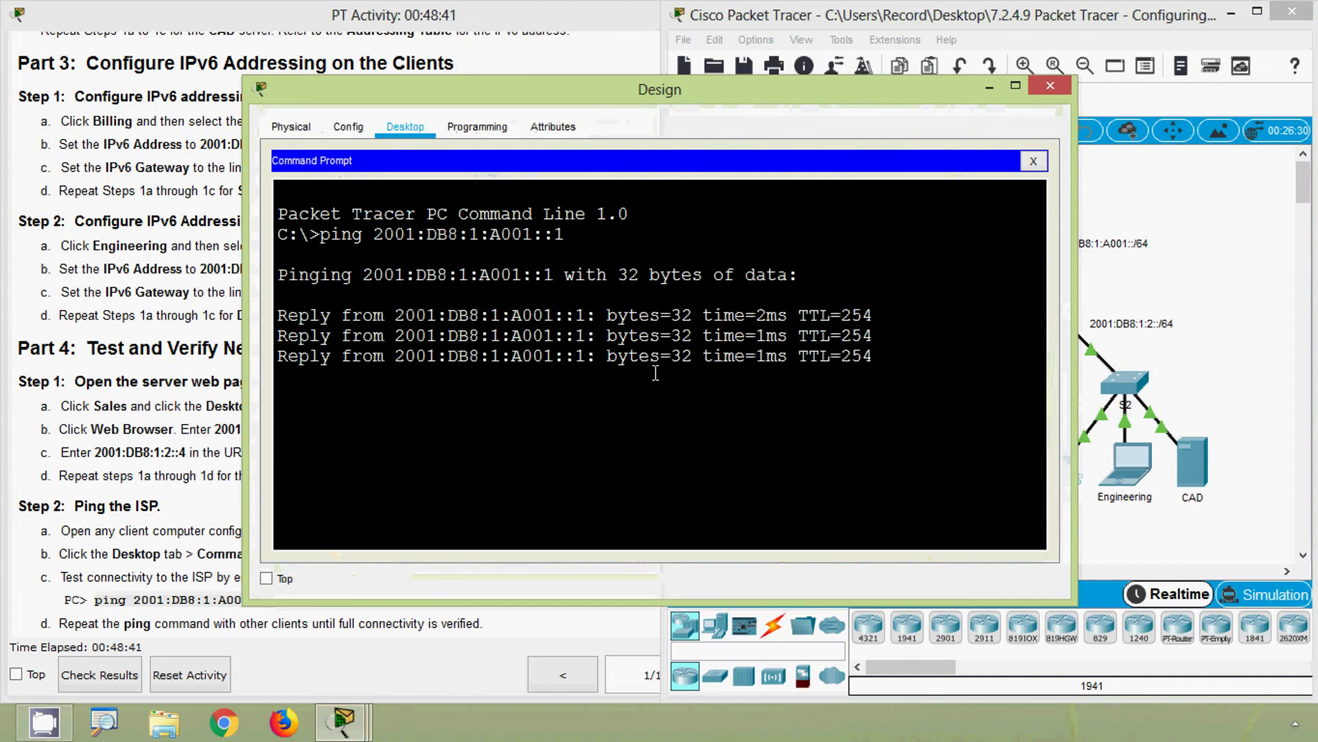
left_click(1049, 86)
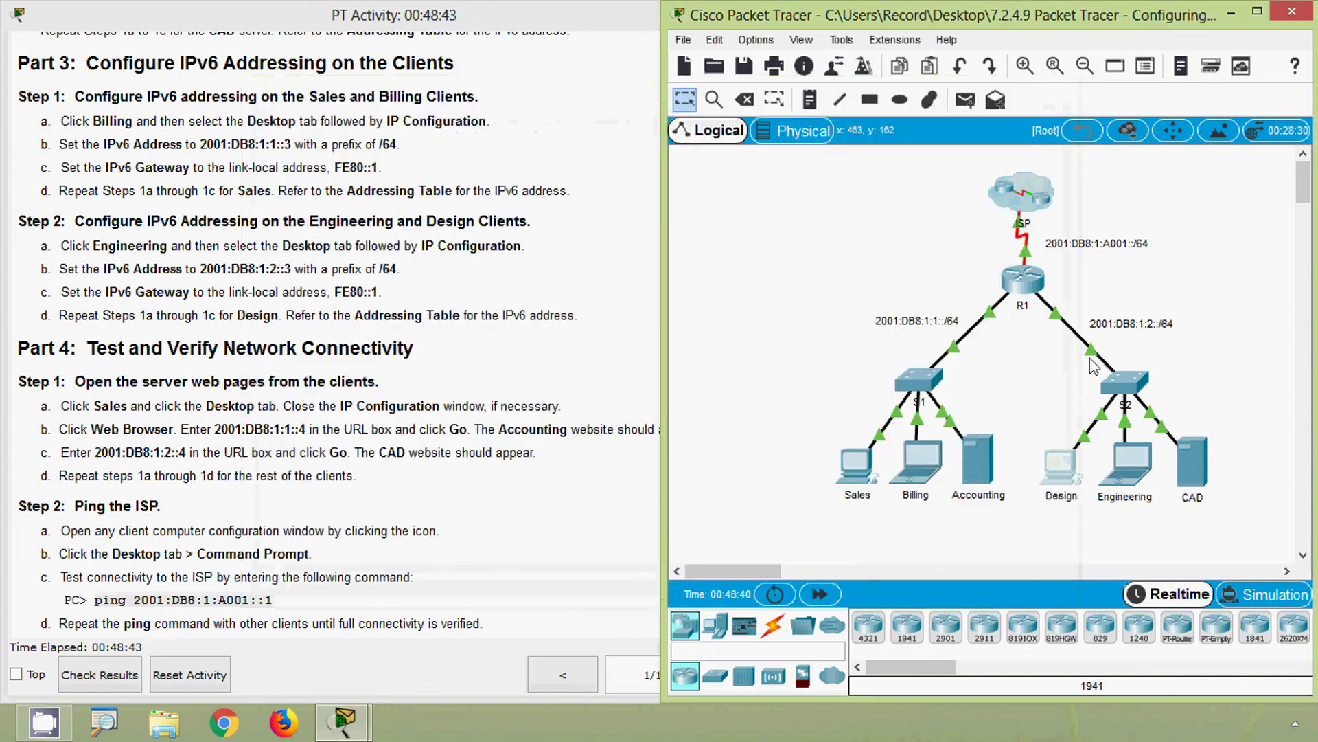
Ping the ISP at 2001:DB8:1:A001::1 from the Engineering laptop's Command Prompt and close the Engineering window.
left_click(1121, 480)
left_click(806, 278)
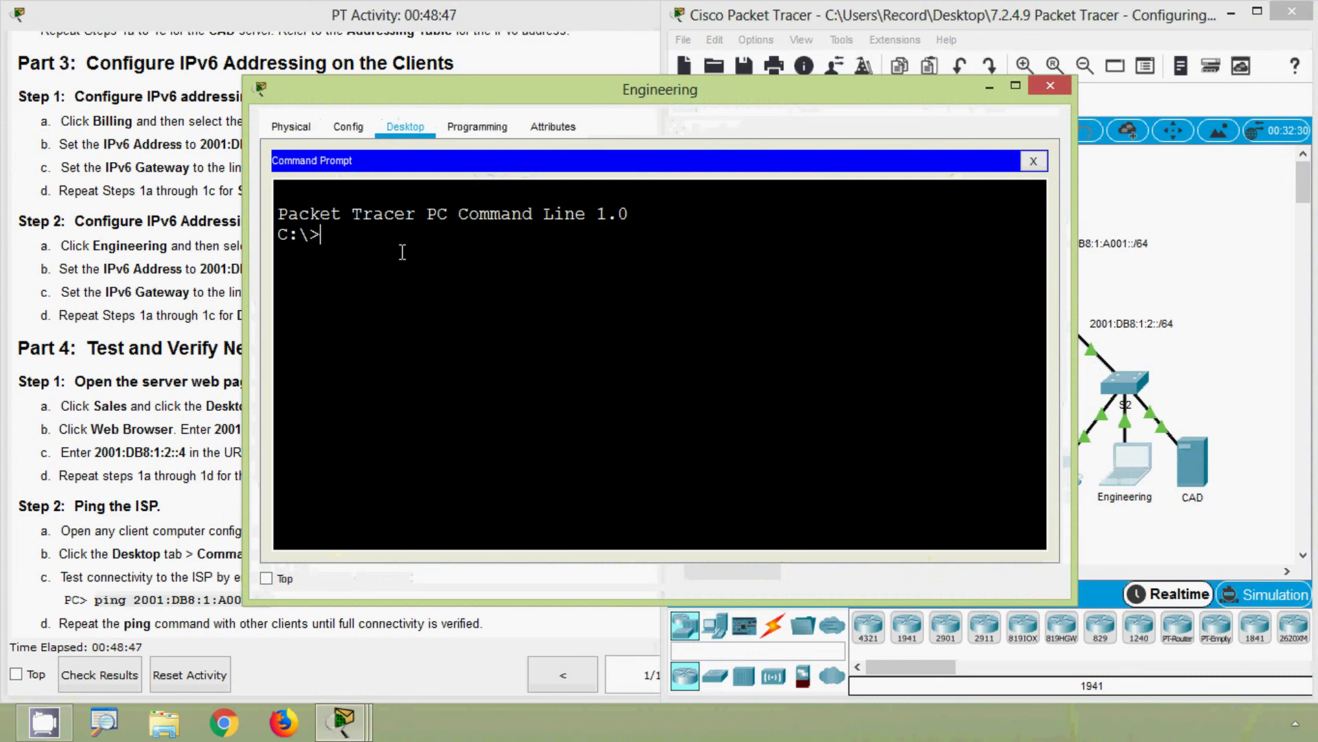
right_click(355, 234)
left_click(373, 268)
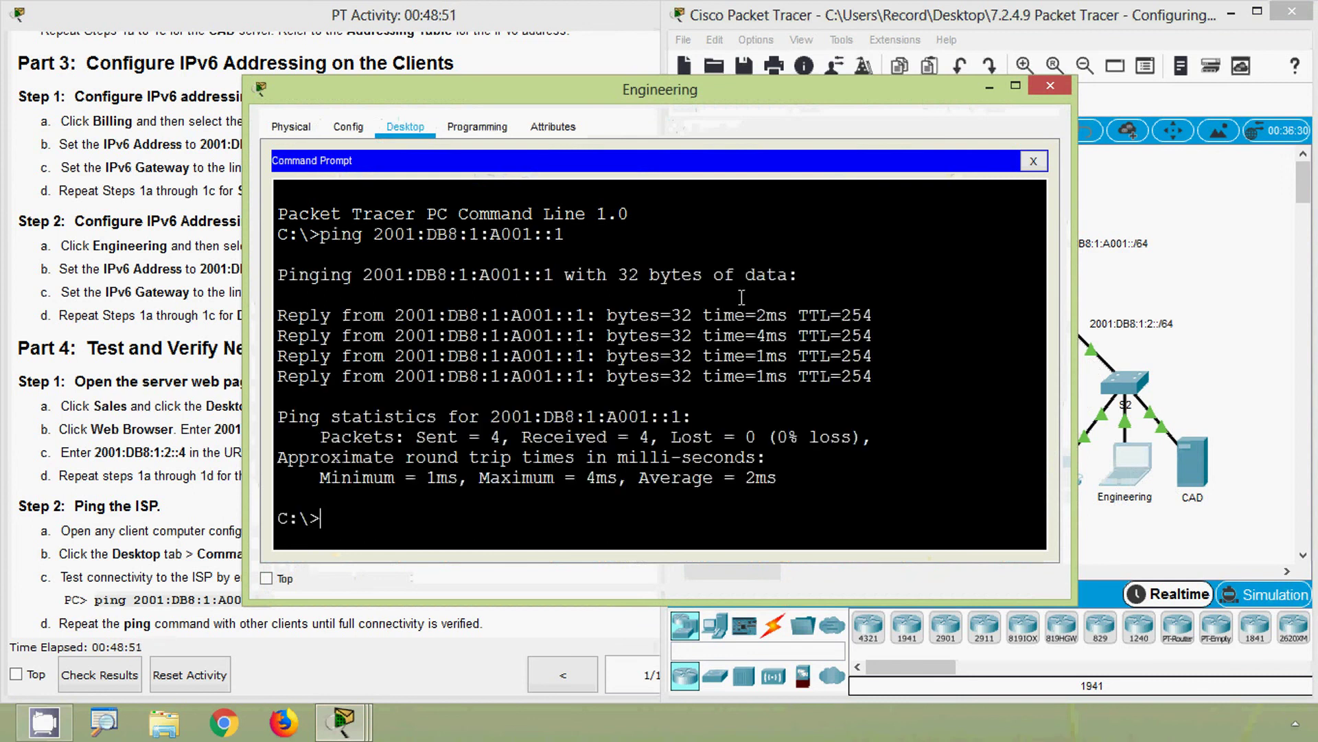
left_click(1048, 86)
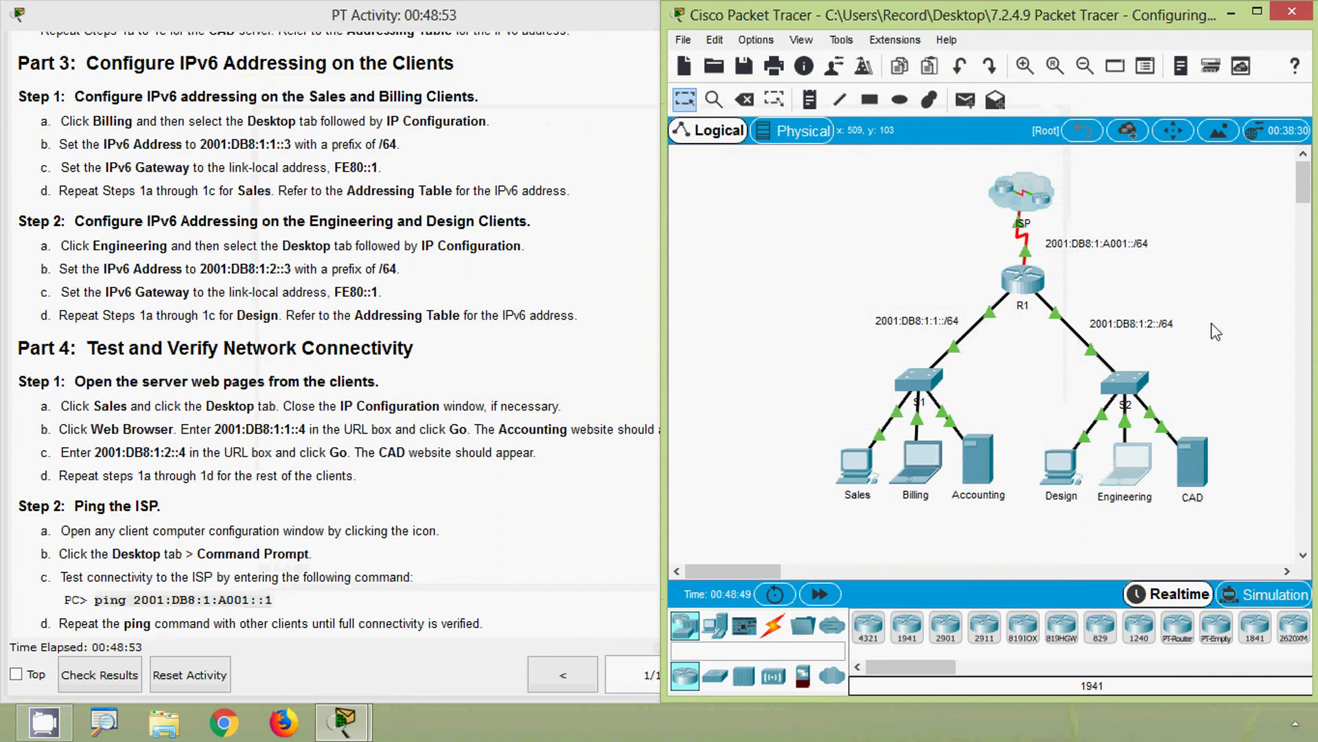
Ping the ISP at 2001:DB8:1:A001::1 from the CAD server's Command Prompt and close the CAD window.
left_click(1195, 464)
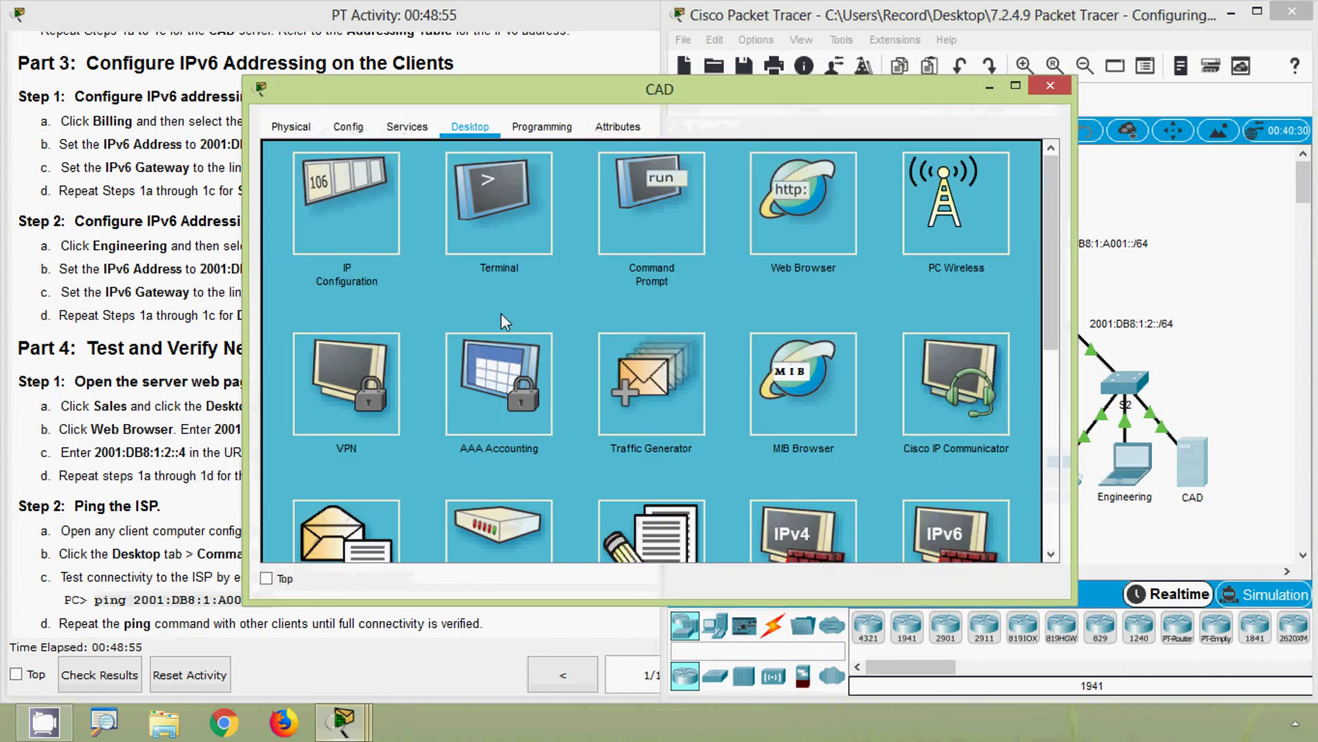
left_click(652, 226)
right_click(368, 237)
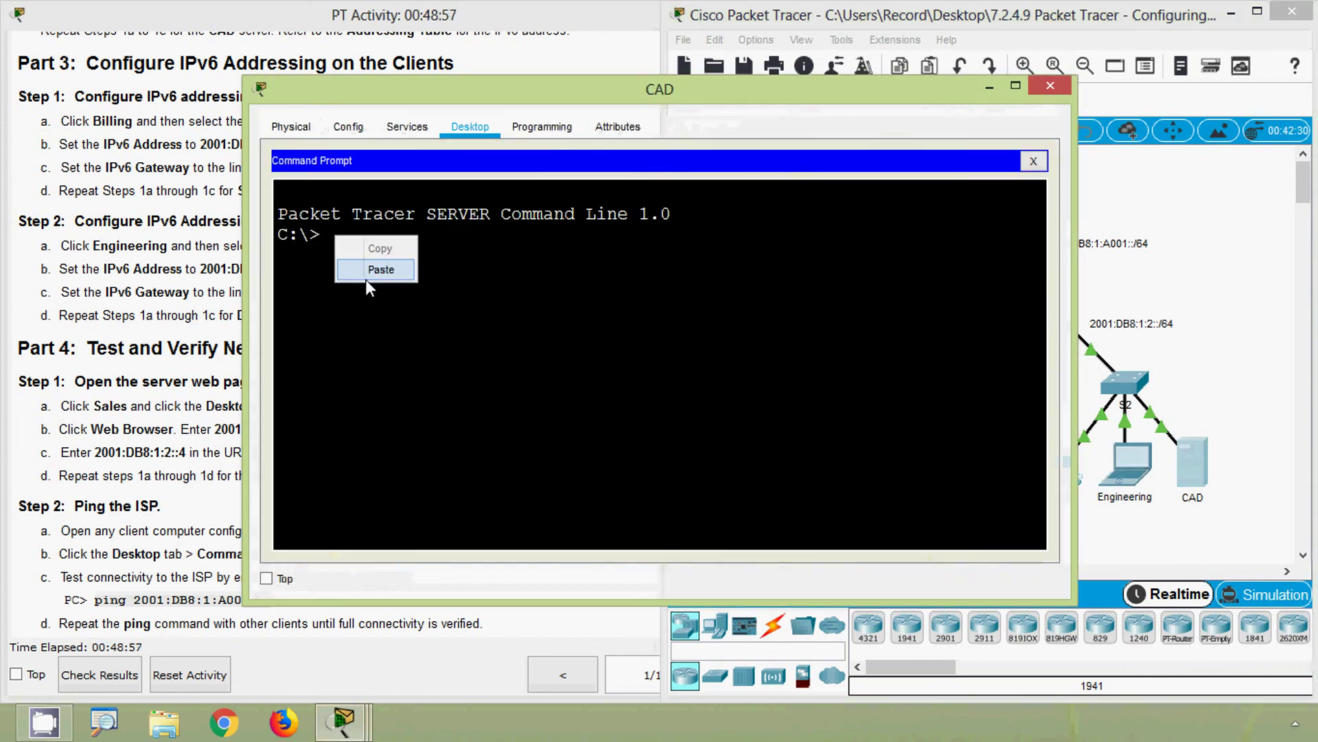
left_click(374, 271)
key("Return")
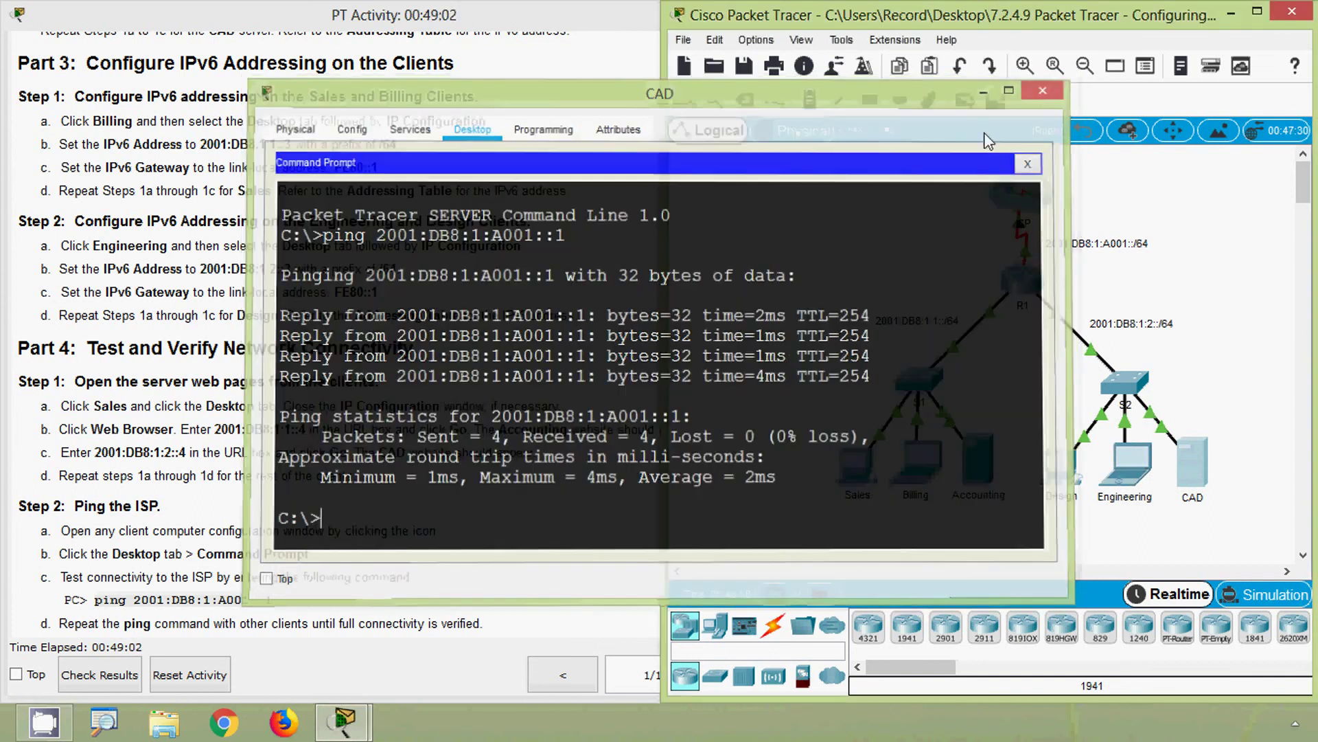
left_click(1050, 85)
Return to the beginning of the activity instructions to review the Addressing Table and objectives.
left_click(515, 375)
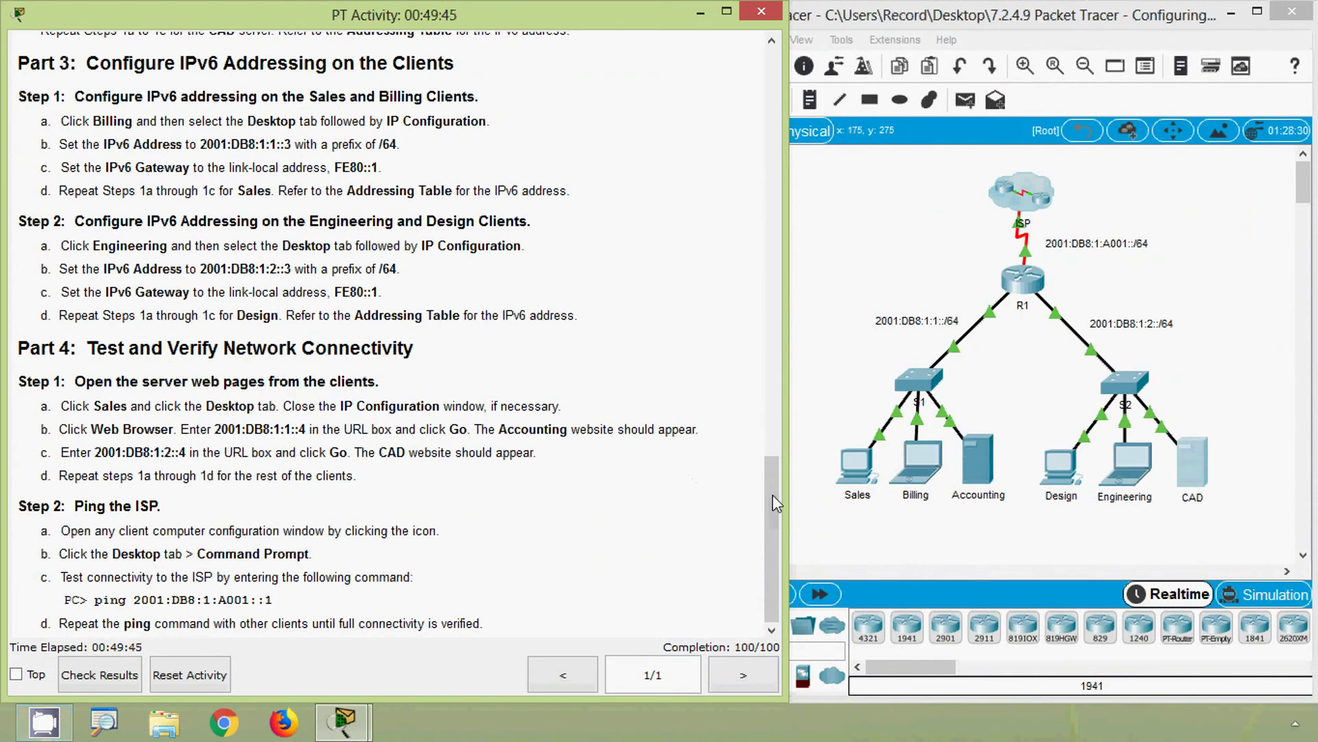
left_click_drag(773, 496, 784, 77)
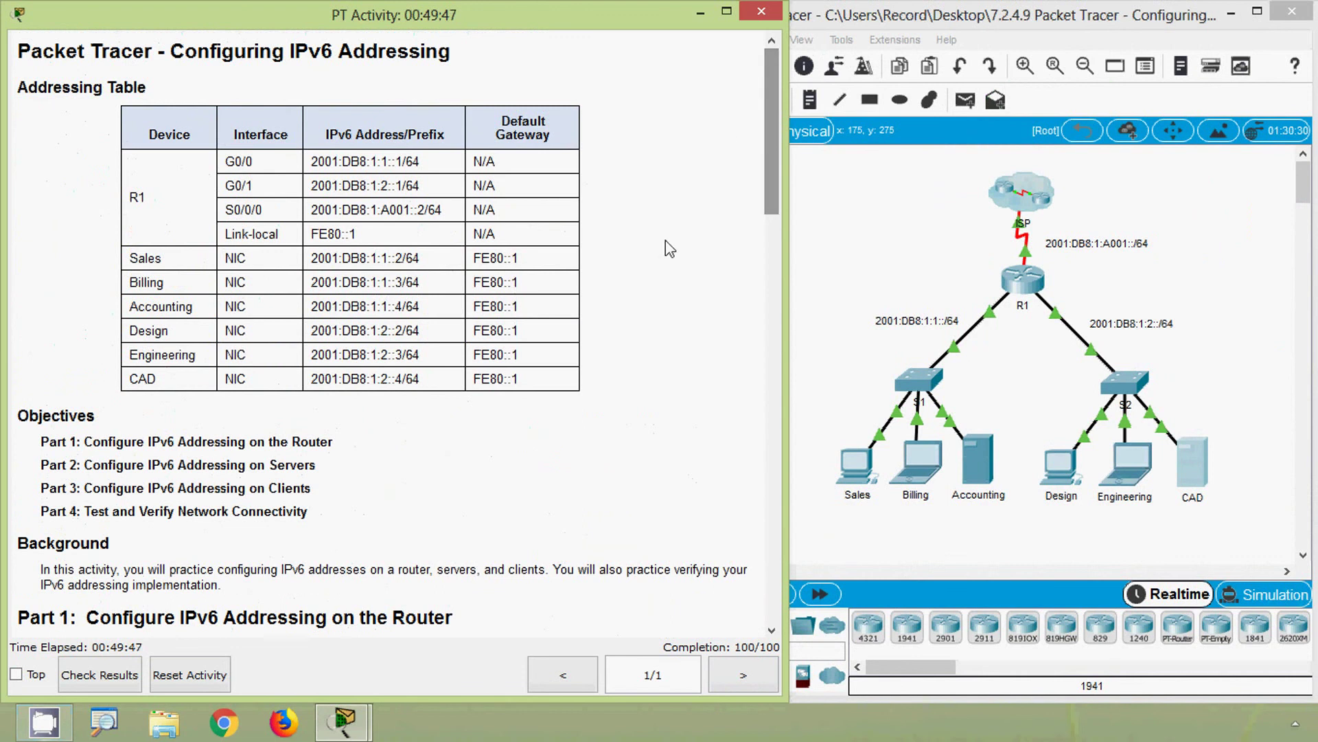